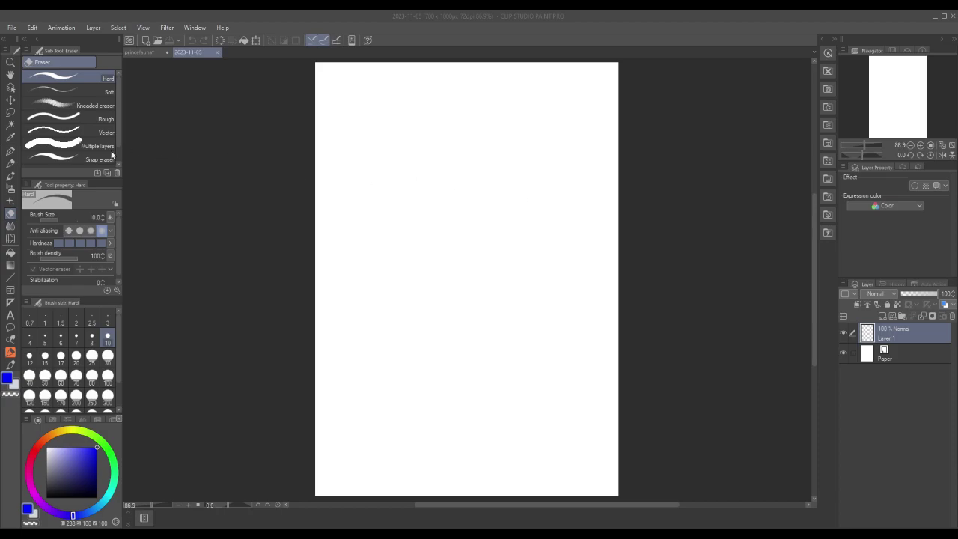
Add a blue three-line credit near the page's upper edge reading "Original photo on Shutterstock by" plus the photographer's name, and position it inside the page
left_click(12, 314)
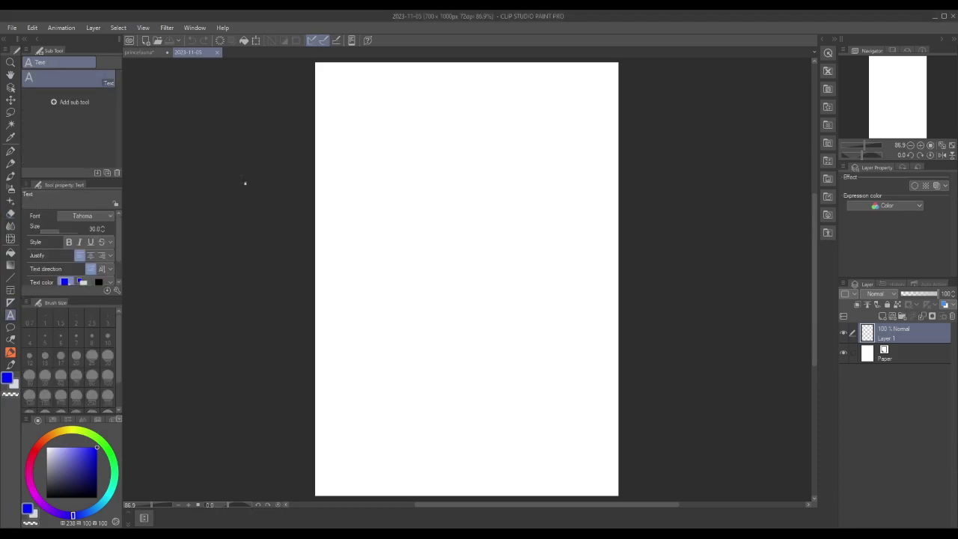
left_click(474, 76)
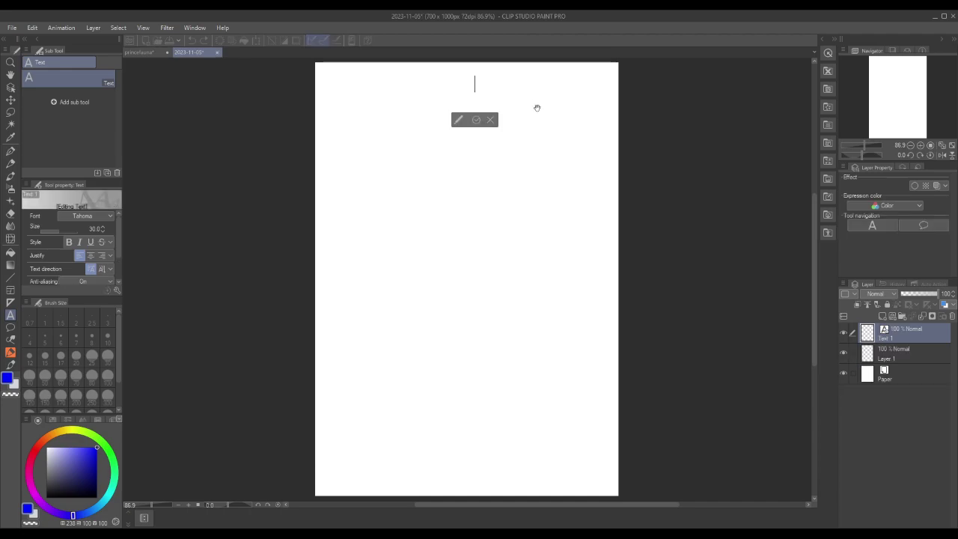
type("Original photo ")
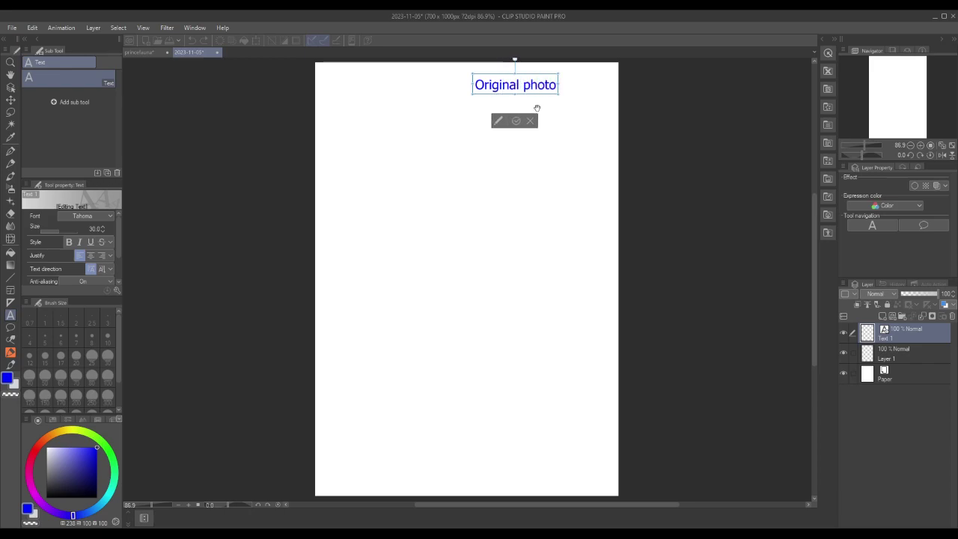
type("on Shutt")
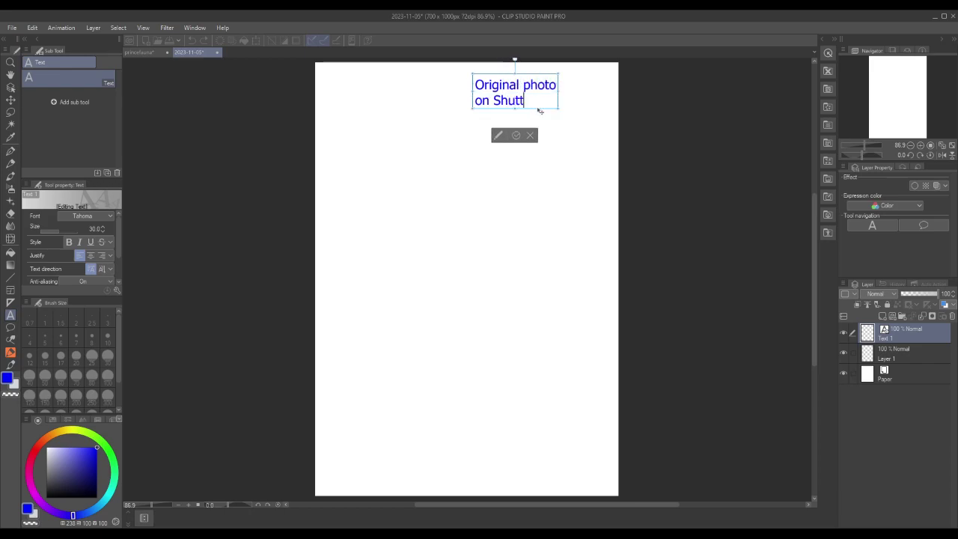
type("erstock")
key("Return")
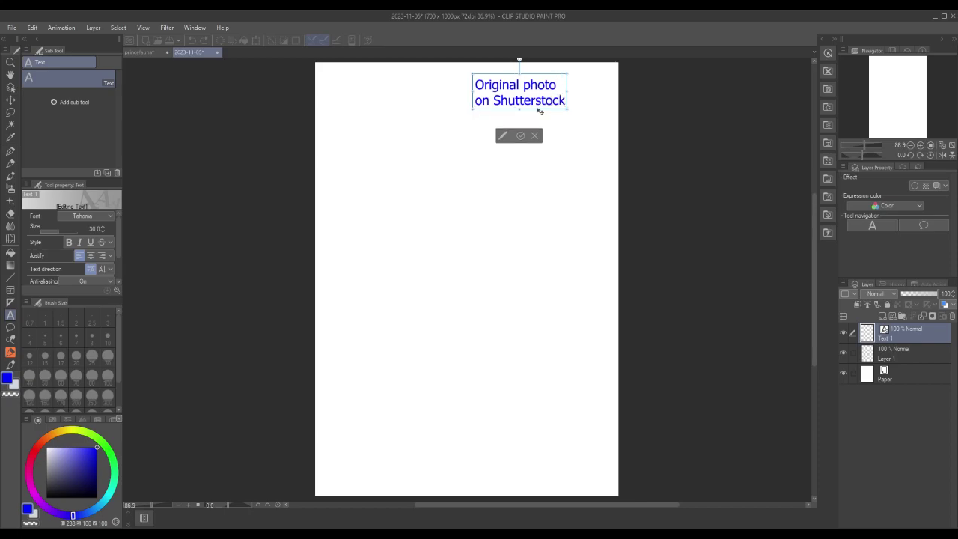
type("by Ro")
type("ny Po")
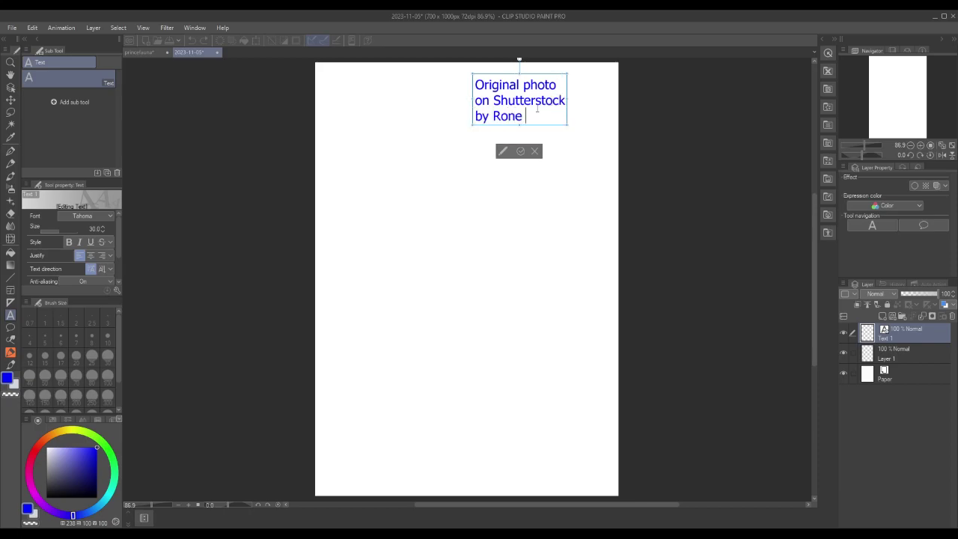
type("hotographer Pr")
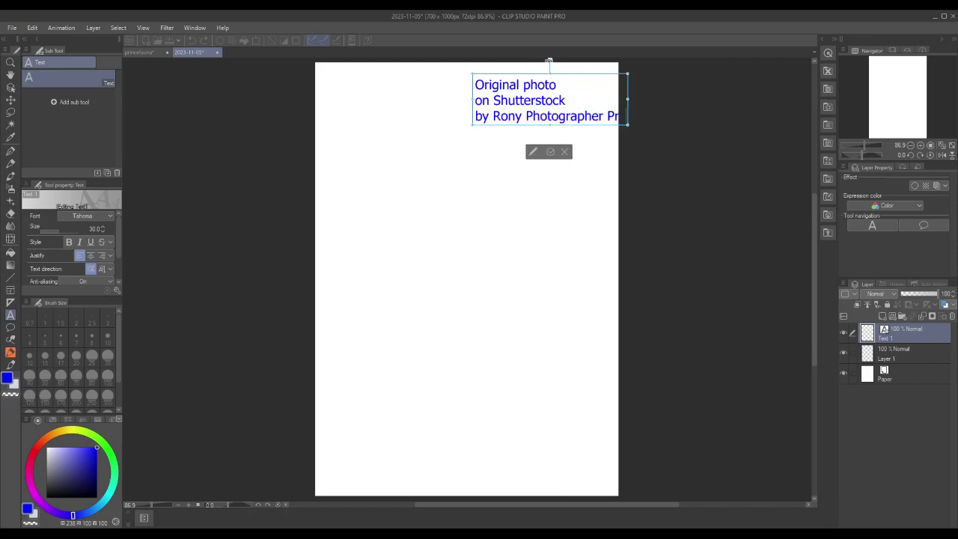
type("o")
left_click_drag(500, 126, 516, 128)
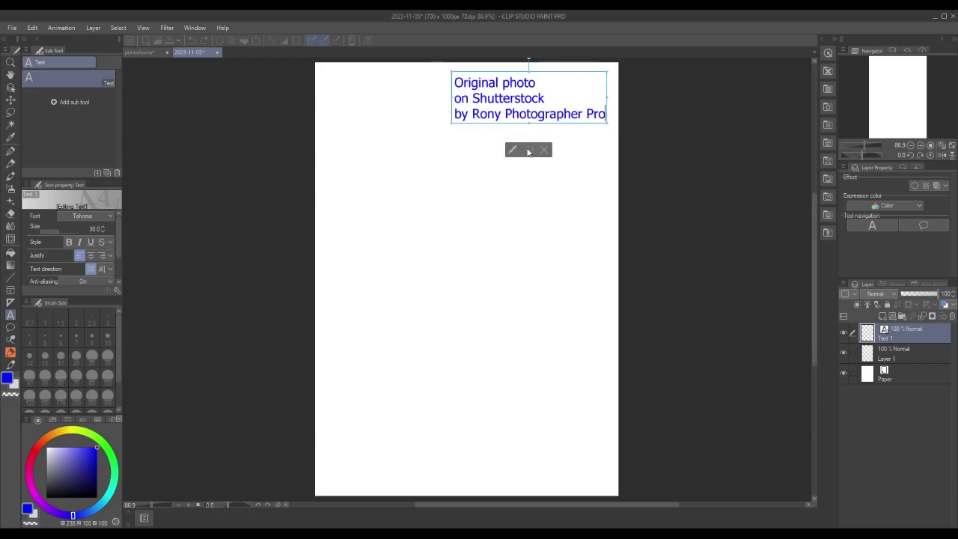
left_click(530, 149)
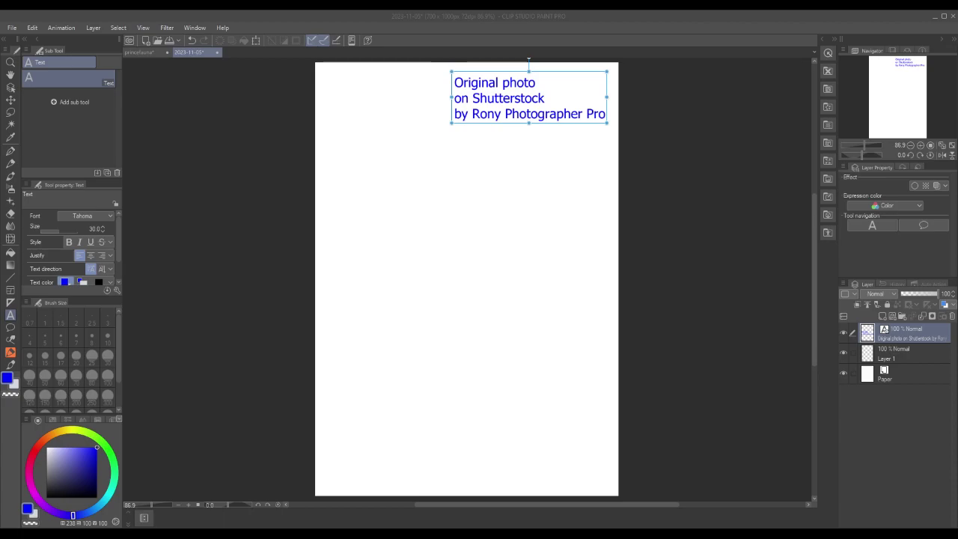
Prepare to draw on Layer 1 with the sketch pen in red at brush size 10
left_click(892, 357)
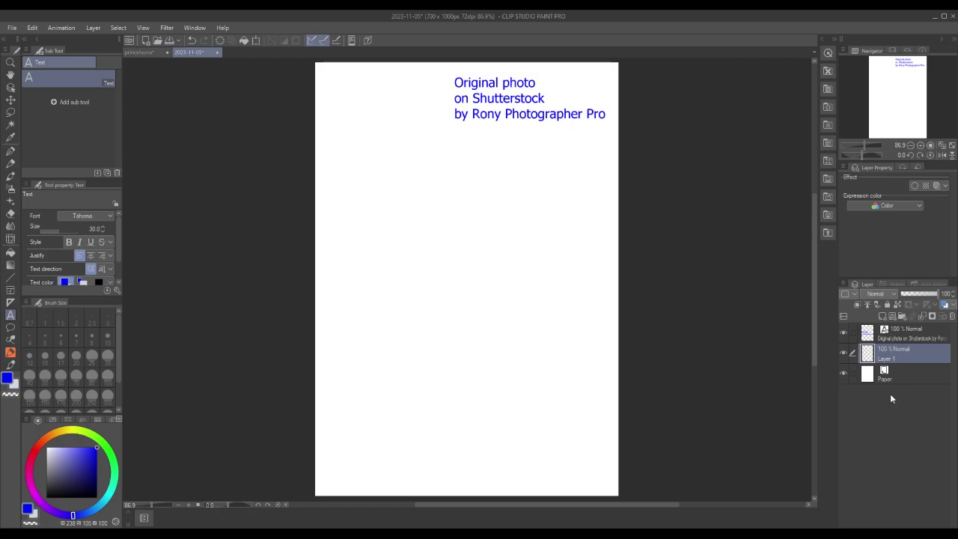
left_click(10, 364)
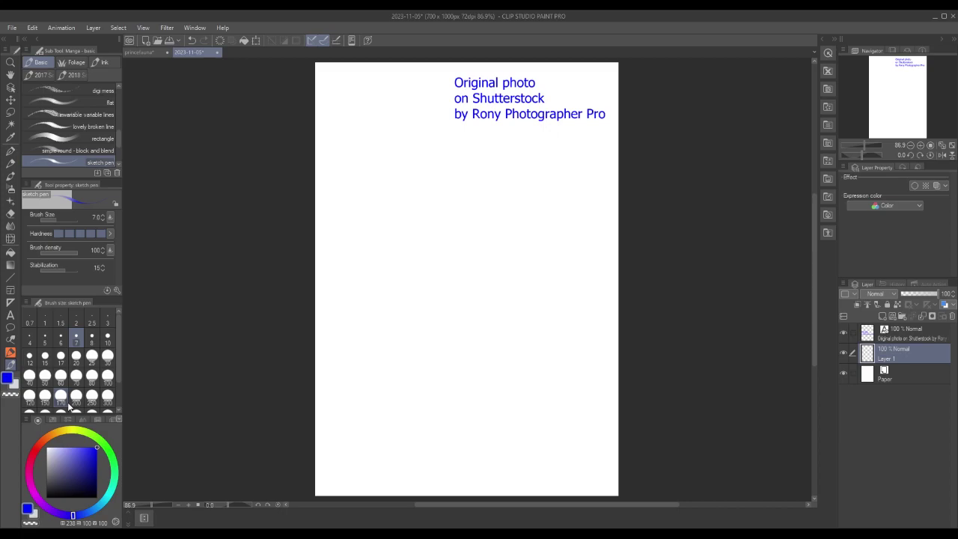
left_click(35, 449)
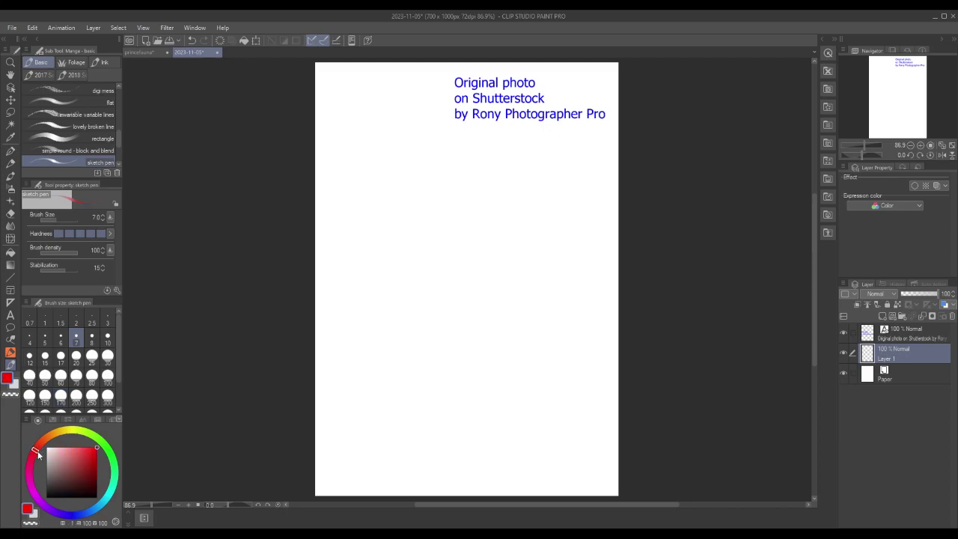
left_click(109, 341)
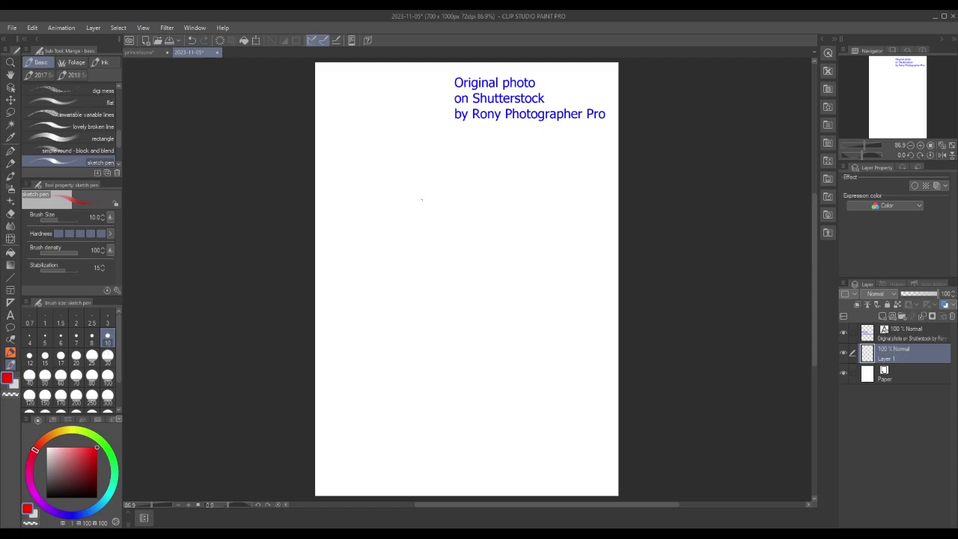
Sketch a wide oval pumpkin outline in the upper half of the page and shift it slightly to the left
mouse_move(430, 183)
left_mouse_down()
mouse_move(408, 198)
mouse_move(409, 242)
mouse_move(431, 253)
mouse_move(498, 244)
left_mouse_up()
key("ctrl+z")
mouse_move(441, 185)
left_mouse_down()
mouse_move(423, 201)
mouse_move(479, 259)
mouse_move(487, 193)
mouse_move(438, 186)
mouse_move(496, 190)
mouse_move(509, 228)
mouse_move(481, 259)
mouse_move(513, 218)
mouse_move(469, 193)
left_mouse_up()
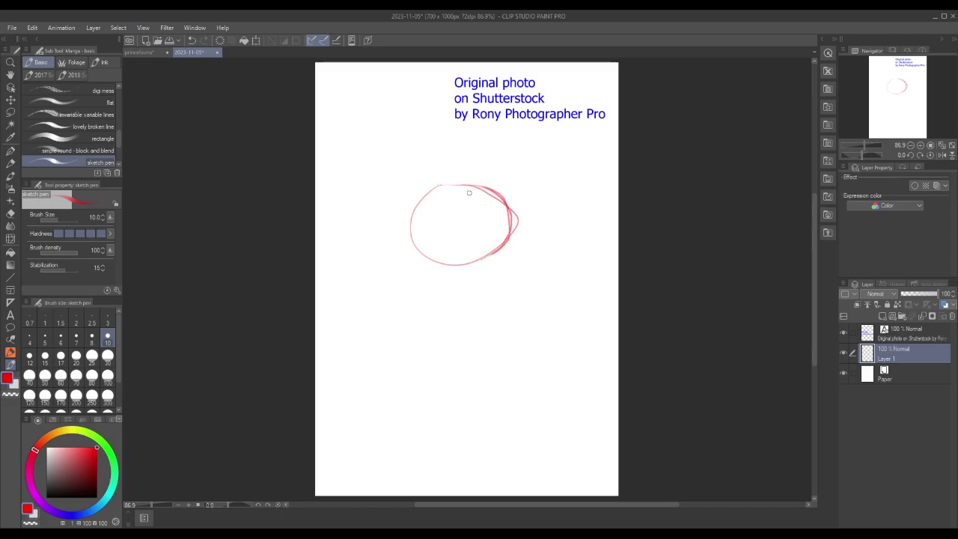
key("ctrl+z")
key("ctrl+z")
mouse_move(437, 181)
left_mouse_down()
mouse_move(460, 181)
mouse_move(502, 195)
mouse_move(503, 231)
left_mouse_up()
left_click(11, 99)
left_click_drag(387, 246, 372, 231)
Lasso the pumpkin outline, enlarge it to 112% and clear the selection
left_click(11, 112)
mouse_move(382, 184)
left_mouse_down()
mouse_move(534, 252)
mouse_move(387, 194)
left_mouse_up()
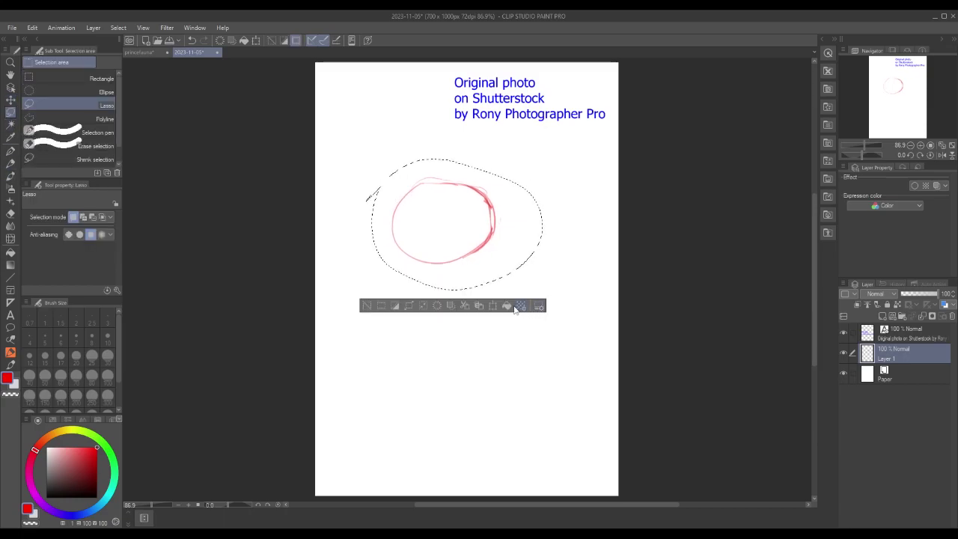
left_click(516, 309)
left_click_drag(542, 290, 563, 305)
left_click_drag(493, 240, 500, 241)
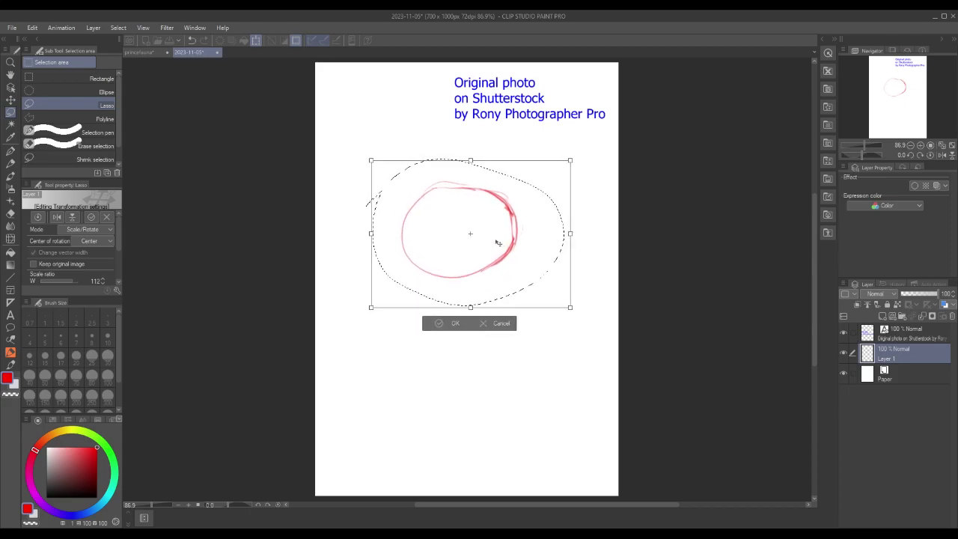
left_click(440, 324)
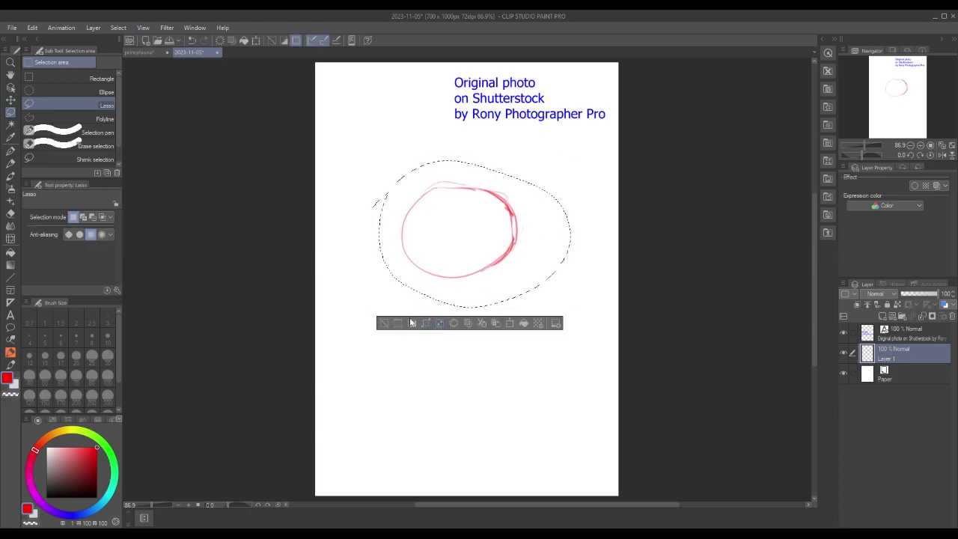
left_click(385, 325)
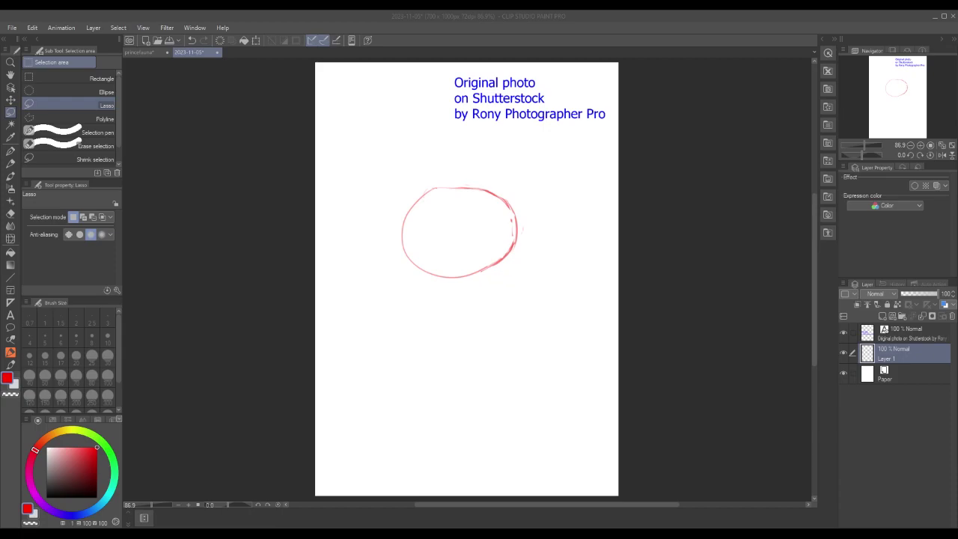
Sketch two slanted angry eyes and the jagged lower line of the mouth on the pumpkin with the sketch pen
left_click(11, 364)
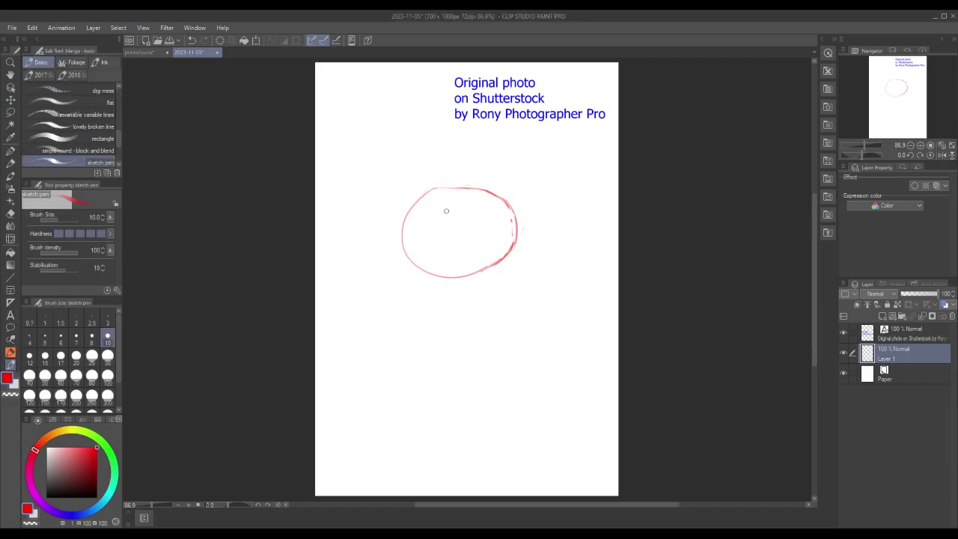
mouse_move(451, 212)
left_mouse_down()
mouse_move(421, 207)
mouse_move(436, 224)
mouse_move(502, 206)
mouse_move(490, 228)
mouse_move(464, 212)
left_mouse_up()
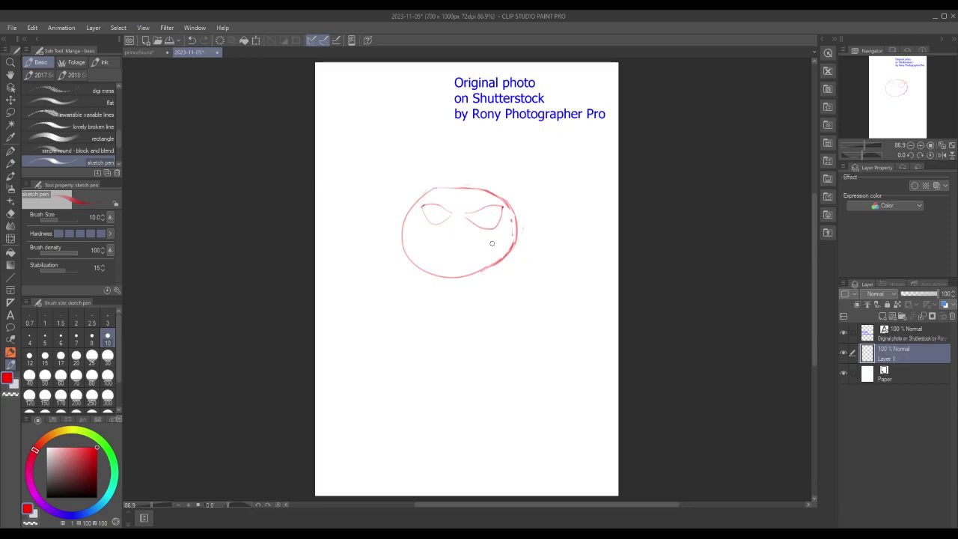
mouse_move(464, 214)
left_mouse_down()
mouse_move(425, 205)
mouse_move(434, 220)
mouse_move(408, 243)
mouse_move(417, 256)
mouse_move(489, 247)
left_mouse_up()
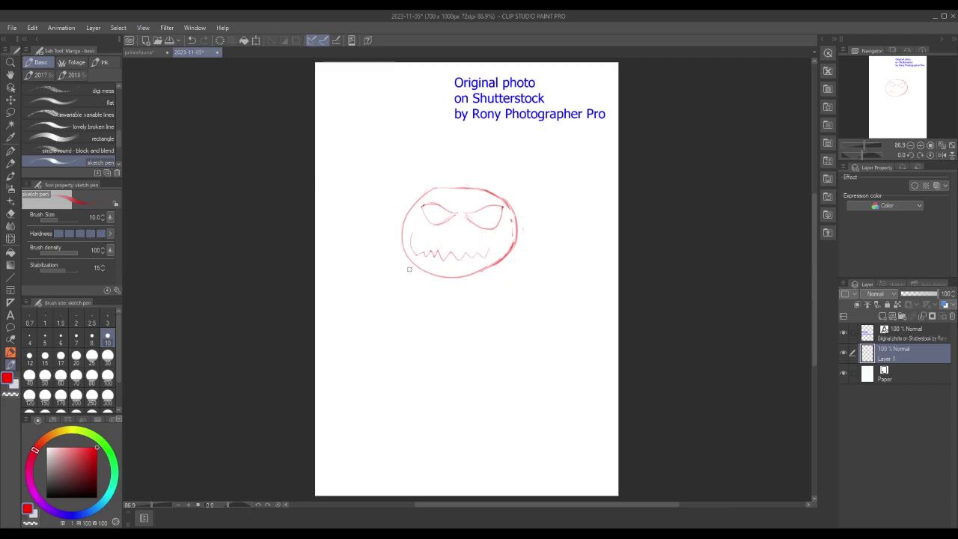
Sketch a raised hand touching the pumpkin's lower left side, with its wrist and a loose sleeve below
mouse_move(406, 271)
left_mouse_down()
mouse_move(416, 262)
mouse_move(397, 271)
left_mouse_up()
mouse_move(399, 239)
left_mouse_down()
mouse_move(392, 271)
mouse_move(402, 250)
left_mouse_up()
mouse_move(393, 273)
left_mouse_down()
mouse_move(420, 275)
mouse_move(409, 292)
mouse_move(395, 280)
mouse_move(429, 320)
mouse_move(412, 291)
mouse_move(416, 321)
mouse_move(402, 274)
mouse_move(398, 327)
mouse_move(421, 321)
left_mouse_up()
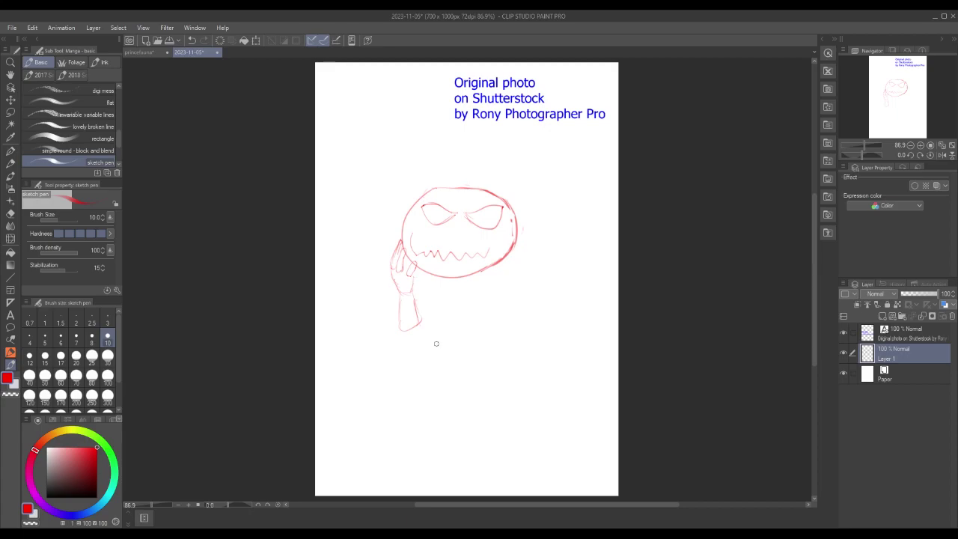
left_click_drag(398, 323, 405, 342)
mouse_move(396, 314)
left_mouse_down()
mouse_move(392, 338)
mouse_move(423, 334)
mouse_move(423, 375)
left_mouse_up()
mouse_move(396, 320)
left_mouse_down()
mouse_move(376, 358)
mouse_move(384, 370)
mouse_move(383, 340)
mouse_move(400, 387)
left_mouse_up()
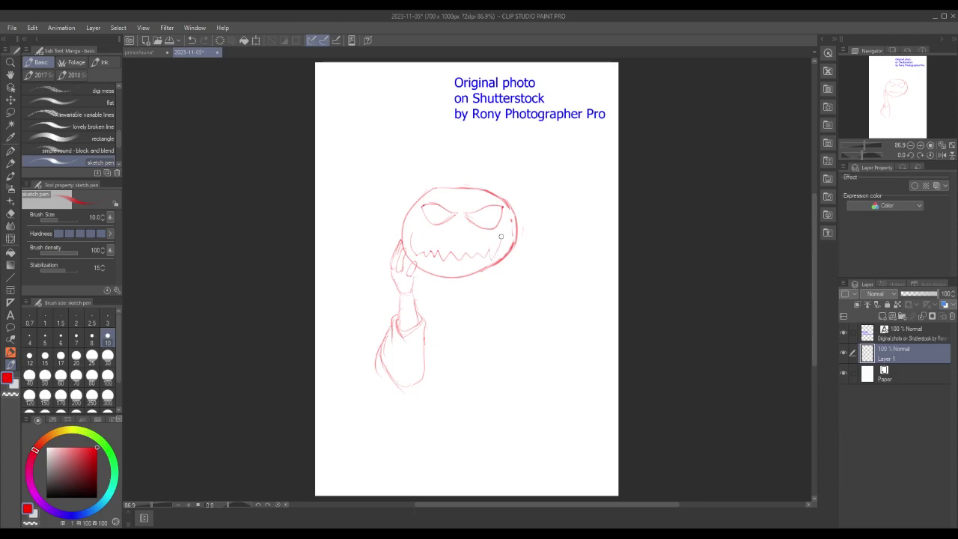
Complete the mouth with a jagged upper line and sketch a tall bent stem on the pumpkin
left_click_drag(411, 232, 497, 245)
left_click_drag(470, 177, 469, 158)
mouse_move(468, 158)
left_mouse_down()
mouse_move(433, 128)
mouse_move(450, 147)
mouse_move(451, 176)
left_mouse_up()
key("ctrl+z")
mouse_move(470, 189)
left_mouse_down()
mouse_move(465, 148)
mouse_move(440, 130)
mouse_move(431, 141)
left_mouse_up()
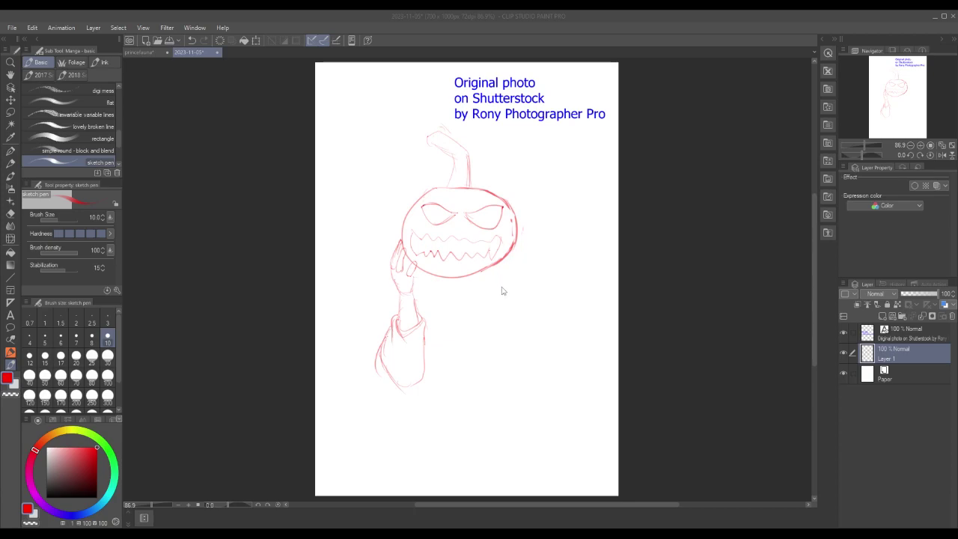
Reinforce the pumpkin's lower outline and sketch the second hand's fingers at its lower right edge
left_click_drag(412, 267, 464, 281)
mouse_move(520, 241)
left_mouse_down()
mouse_move(489, 273)
mouse_move(426, 264)
mouse_move(442, 278)
mouse_move(501, 270)
left_mouse_up()
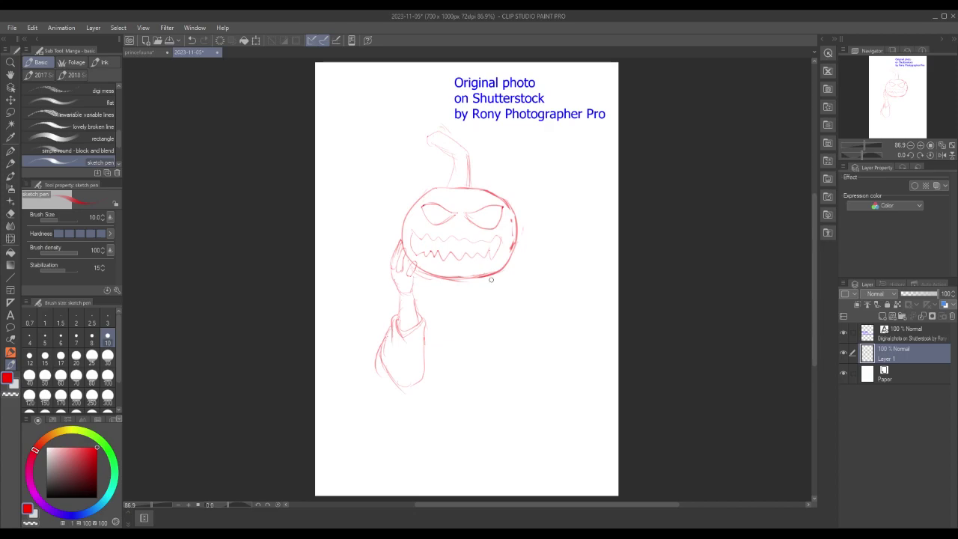
left_click_drag(486, 274, 492, 290)
left_click_drag(506, 258, 509, 281)
left_click_drag(507, 252, 521, 284)
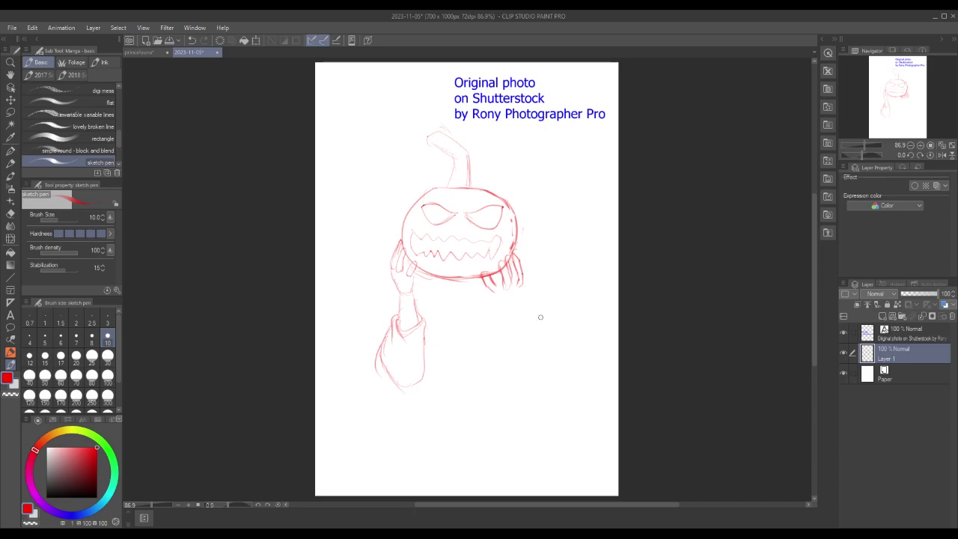
Lasso the fingers at the pumpkin's lower right, scale them to 87% and clear the selection
key("m")
mouse_move(516, 249)
left_mouse_down()
mouse_move(479, 275)
mouse_move(531, 274)
mouse_move(517, 247)
left_mouse_up()
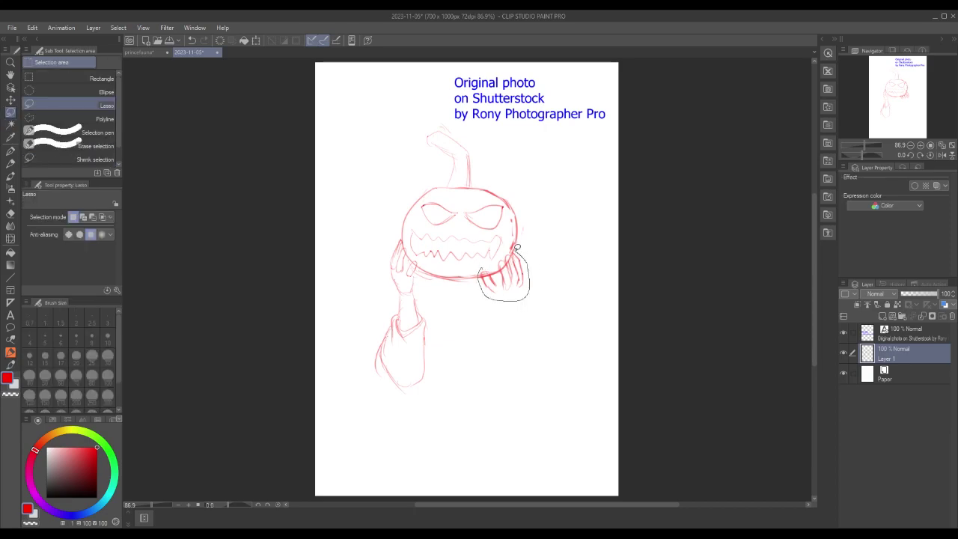
left_click(553, 320)
left_click_drag(529, 301, 524, 294)
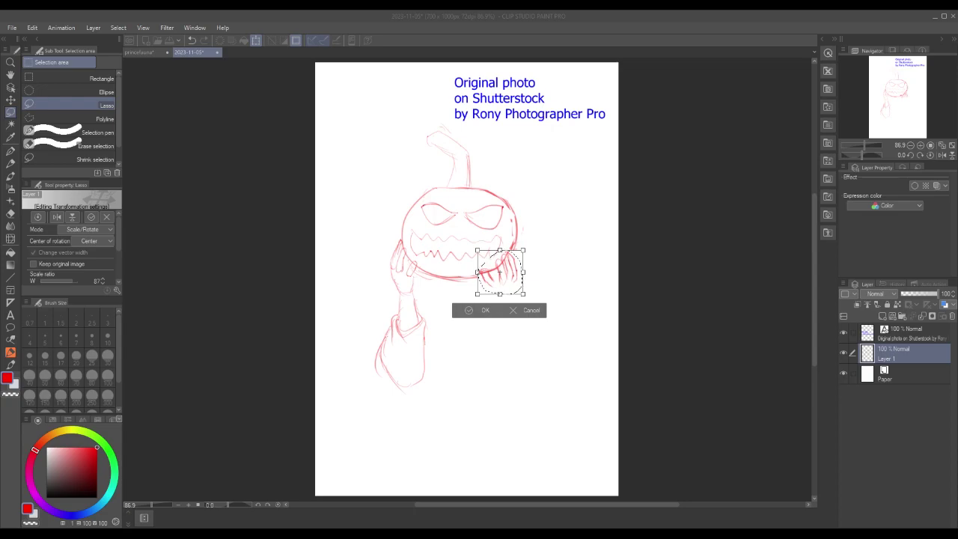
left_click(485, 309)
left_click(411, 310)
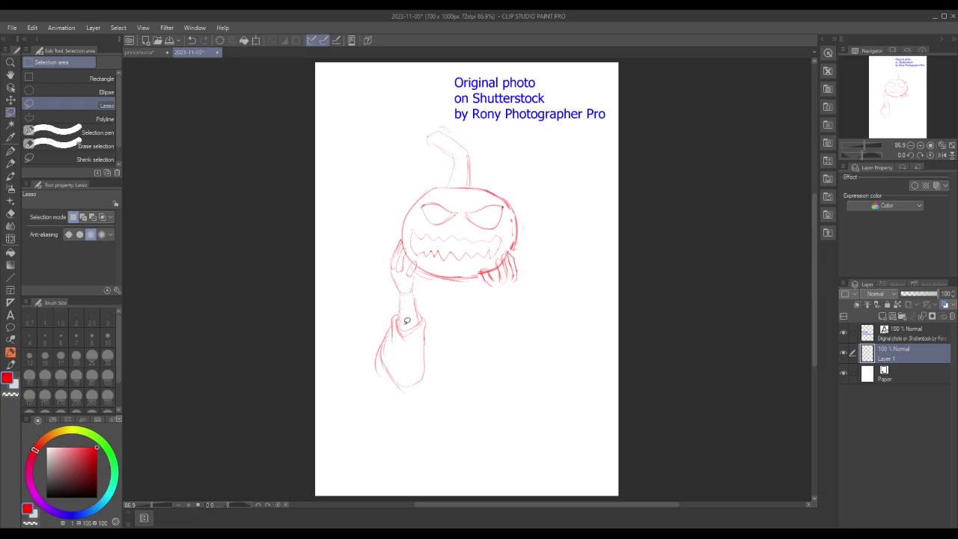
Lasso the sleeve, move it slightly upward toward the hand and clear the selection
mouse_move(382, 315)
left_mouse_down()
mouse_move(380, 395)
mouse_move(433, 314)
mouse_move(380, 312)
left_mouse_up()
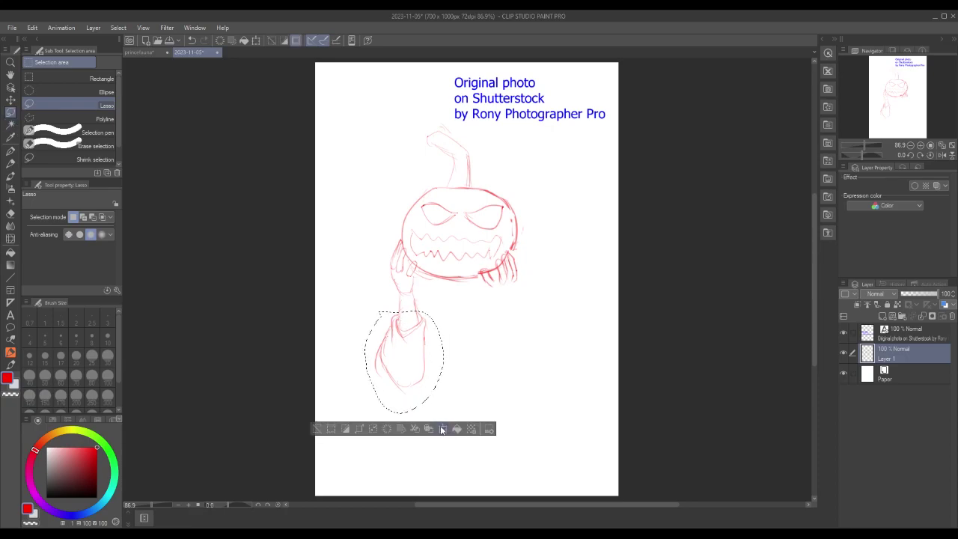
left_click(443, 429)
left_click_drag(415, 364, 413, 366)
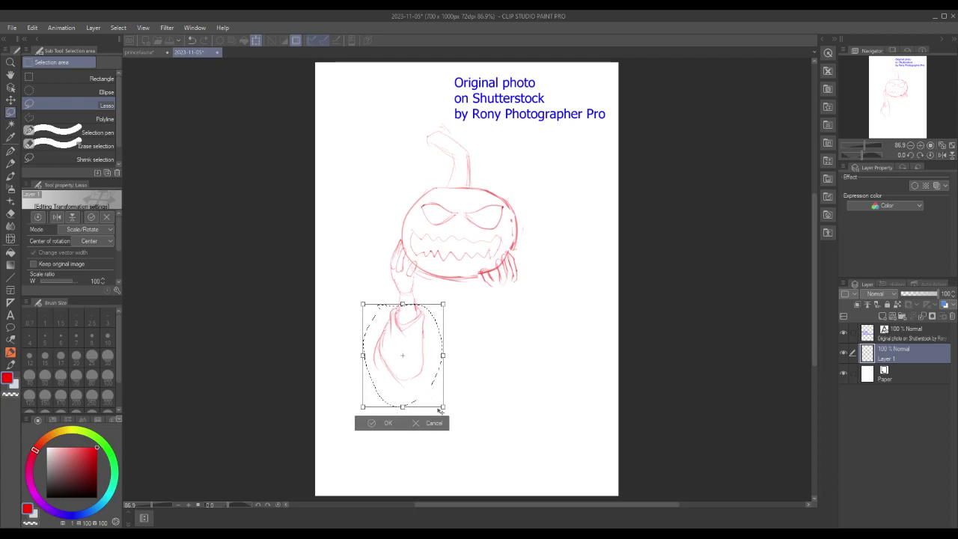
left_click(369, 427)
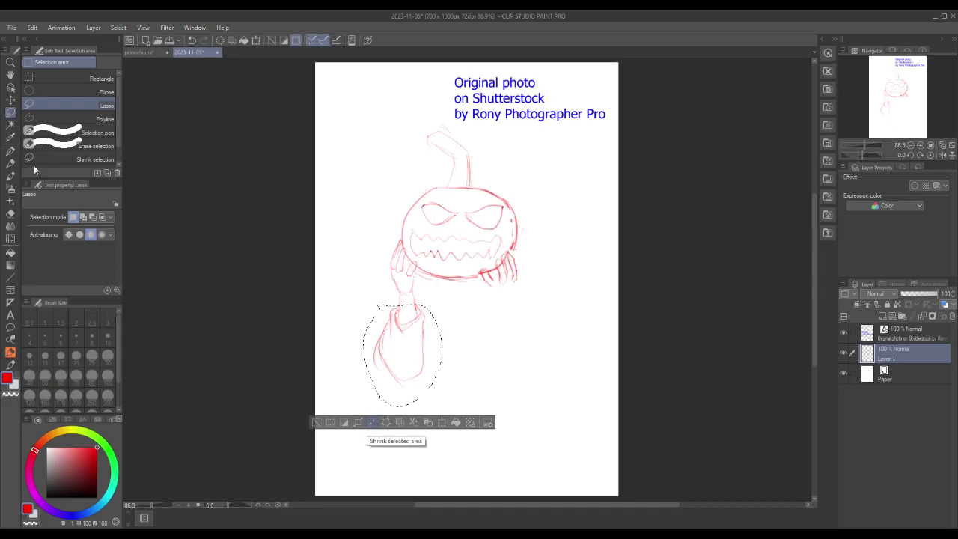
key("ctrl+d")
Lasso the palm and wrist above the left sleeve, widen them slightly with Free Transform and clear the selection
mouse_move(387, 271)
left_mouse_down()
mouse_move(396, 310)
mouse_move(419, 312)
mouse_move(424, 280)
mouse_move(391, 269)
left_mouse_up()
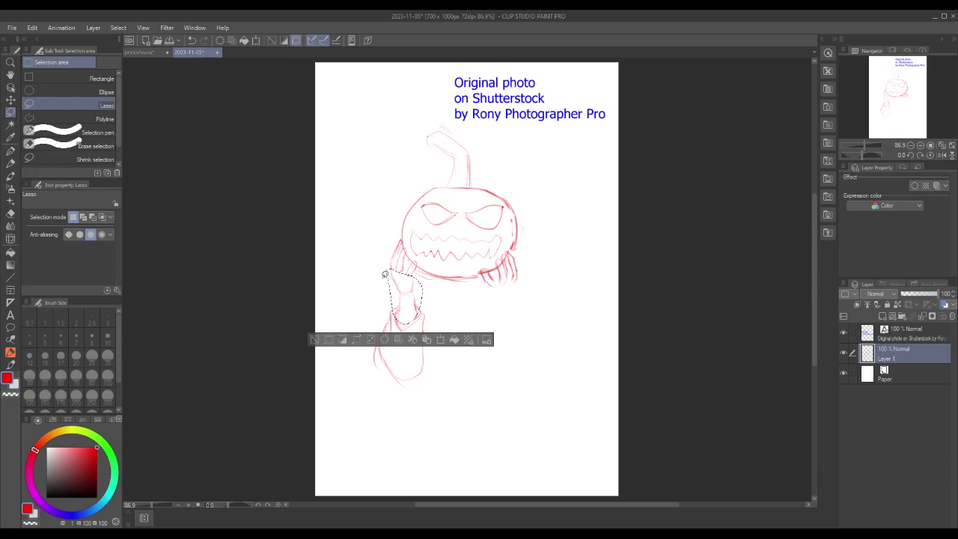
left_click(32, 28)
mouse_move(159, 267)
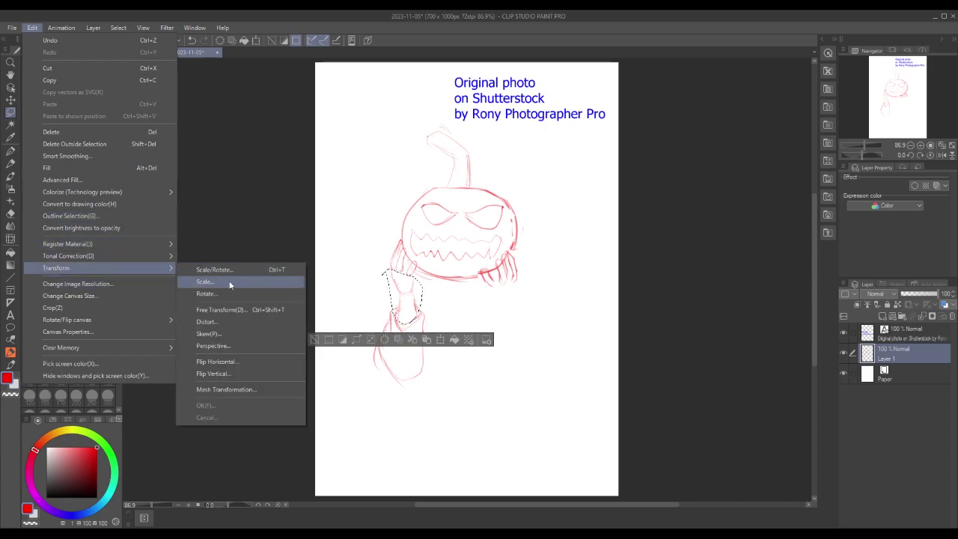
left_click(250, 311)
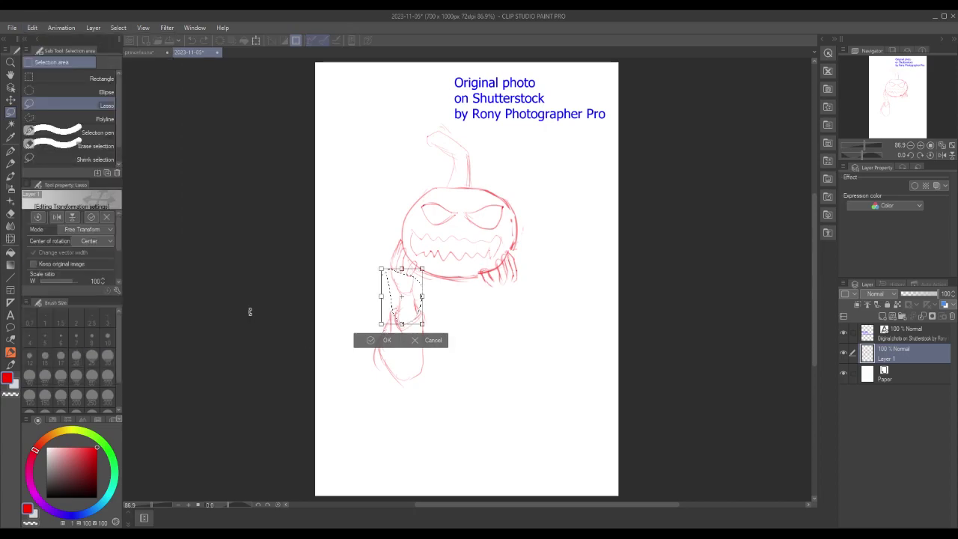
left_click_drag(429, 296, 419, 305)
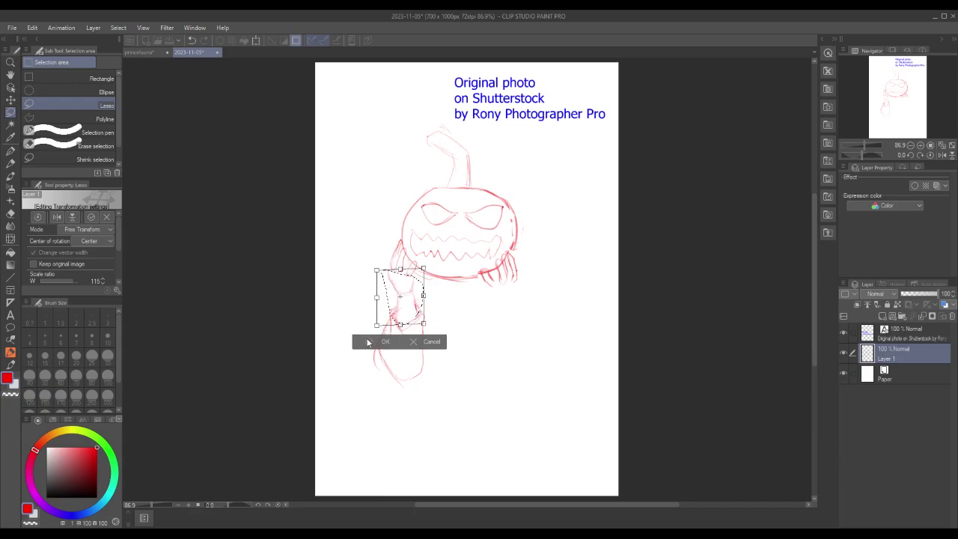
left_click(370, 342)
left_click(313, 339)
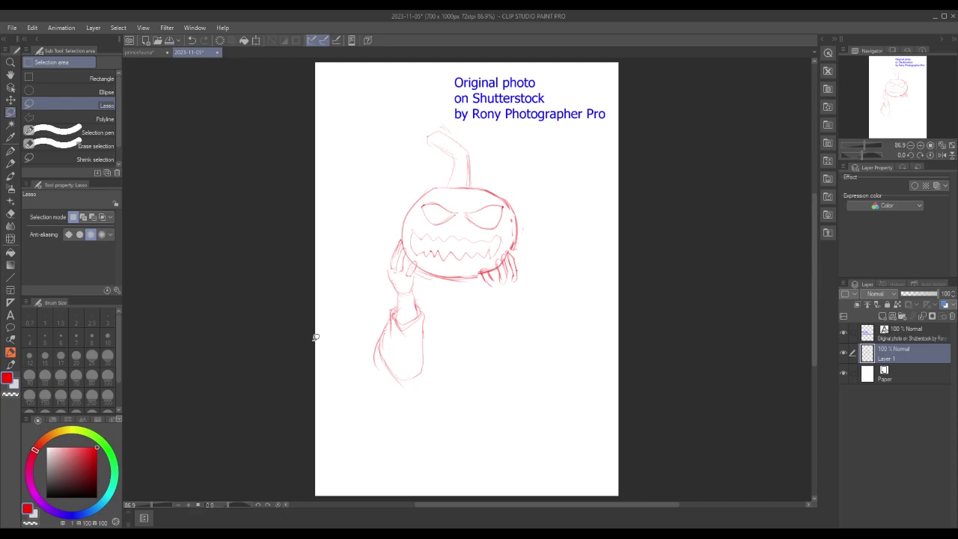
Sketch the second wrist and puffy sleeve below the right-hand fingers, and redraw the pumpkin's lower outline between the hands with the sketch pen
left_click(10, 366)
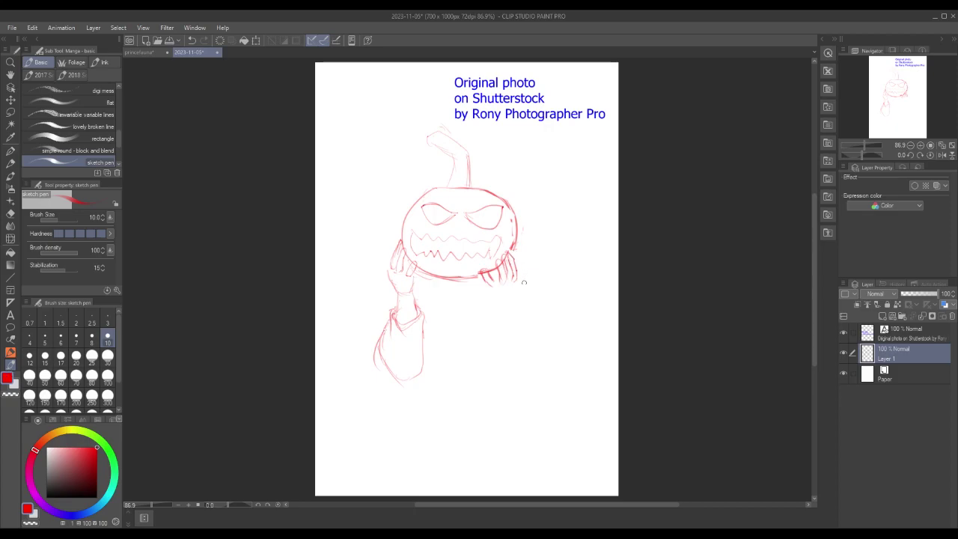
mouse_move(506, 286)
left_mouse_down()
mouse_move(506, 297)
mouse_move(486, 293)
mouse_move(506, 314)
mouse_move(484, 317)
mouse_move(508, 323)
mouse_move(496, 323)
mouse_move(512, 315)
mouse_move(479, 320)
mouse_move(521, 341)
mouse_move(520, 378)
left_mouse_up()
left_click_drag(478, 322, 477, 372)
left_click_drag(479, 332, 476, 368)
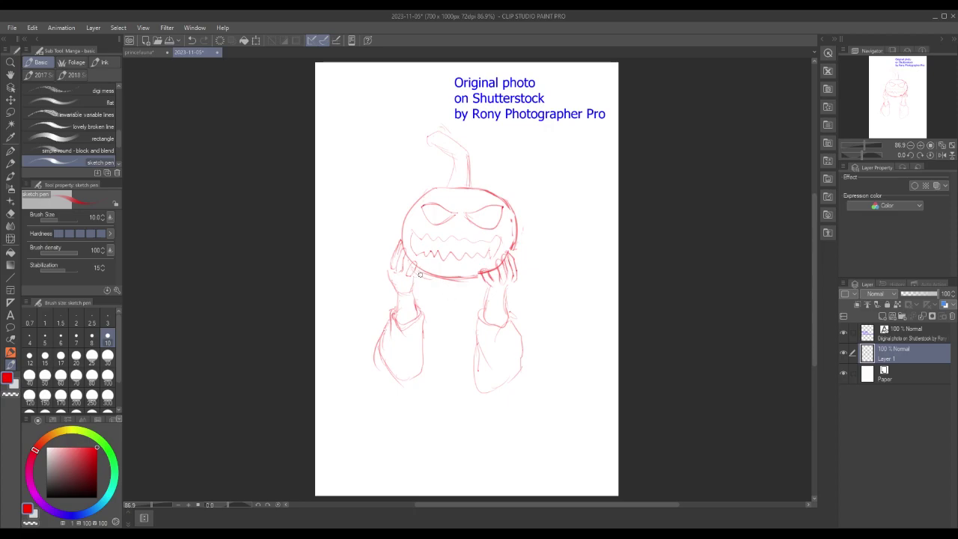
mouse_move(413, 268)
left_mouse_down()
mouse_move(452, 283)
mouse_move(480, 279)
mouse_move(511, 253)
mouse_move(478, 277)
left_mouse_up()
mouse_move(414, 277)
left_mouse_down()
mouse_move(452, 285)
mouse_move(488, 266)
left_mouse_up()
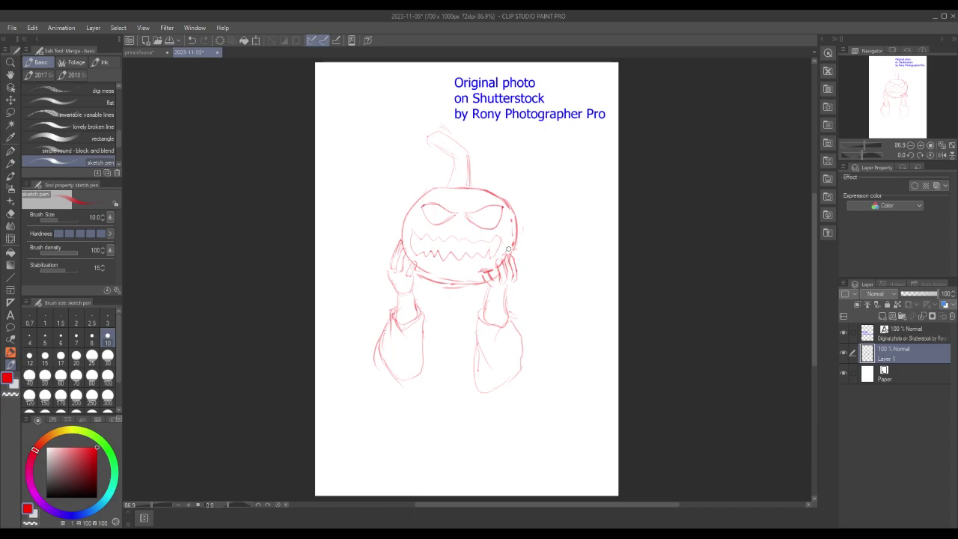
Lasso both pumpkin eyes, shrink and reshape them slightly with Free Transform and clear the selection
left_click(11, 111)
mouse_move(416, 221)
left_mouse_down()
mouse_move(491, 230)
mouse_move(513, 215)
mouse_move(510, 200)
mouse_move(448, 189)
mouse_move(417, 217)
left_mouse_up()
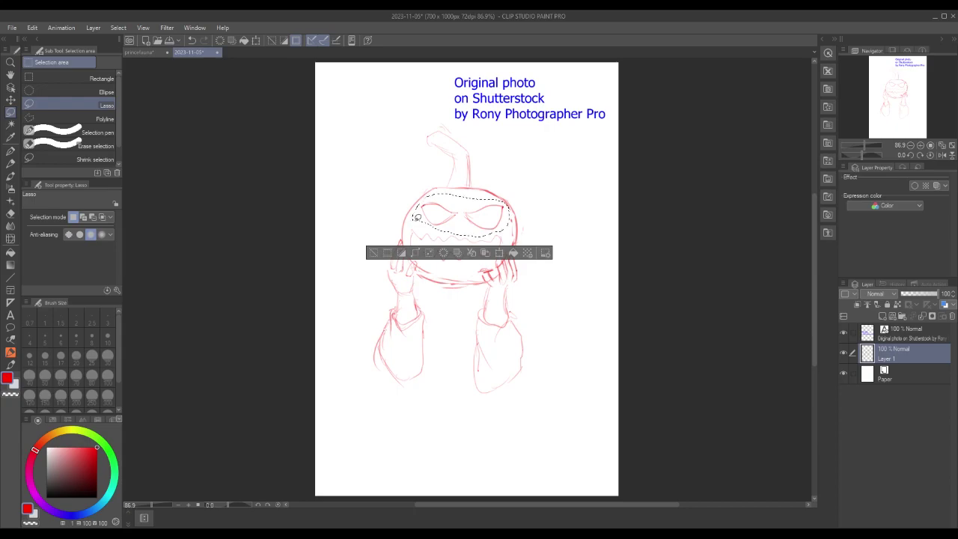
left_click(32, 27)
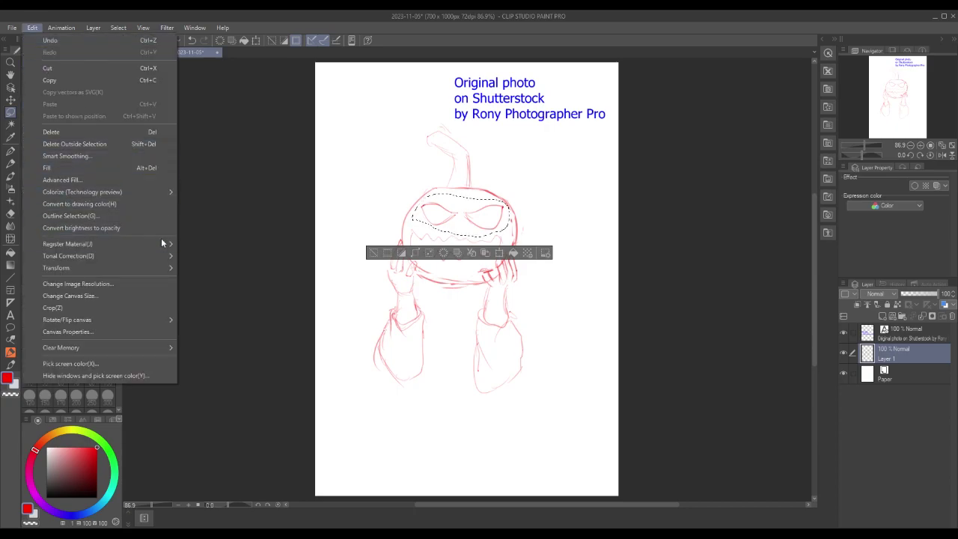
mouse_move(152, 268)
left_click(227, 308)
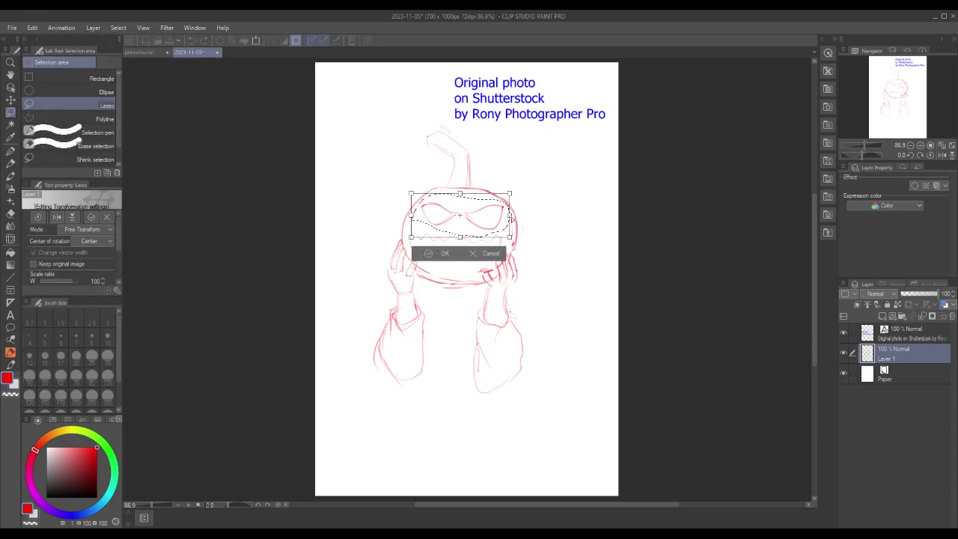
left_click_drag(506, 219, 501, 219)
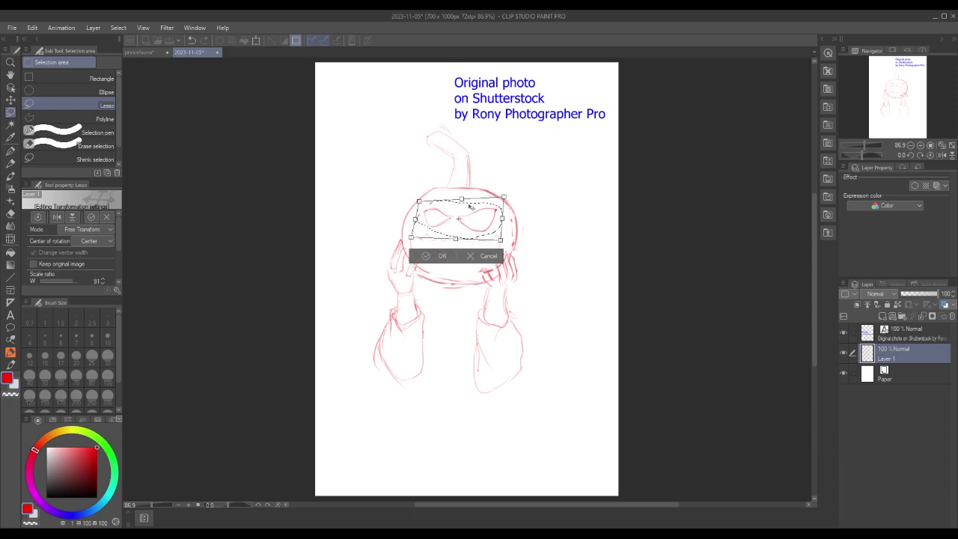
left_click_drag(483, 217, 488, 216)
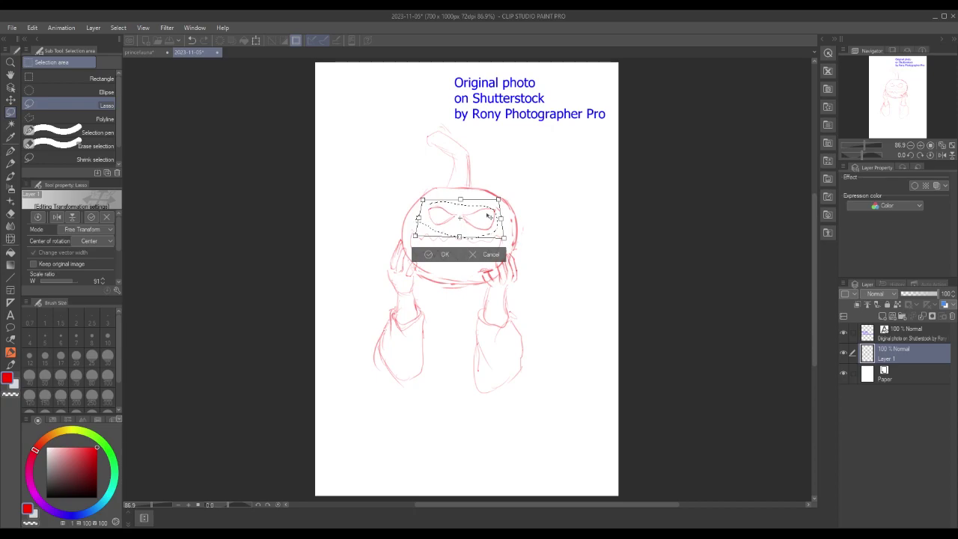
left_click_drag(434, 228, 431, 211)
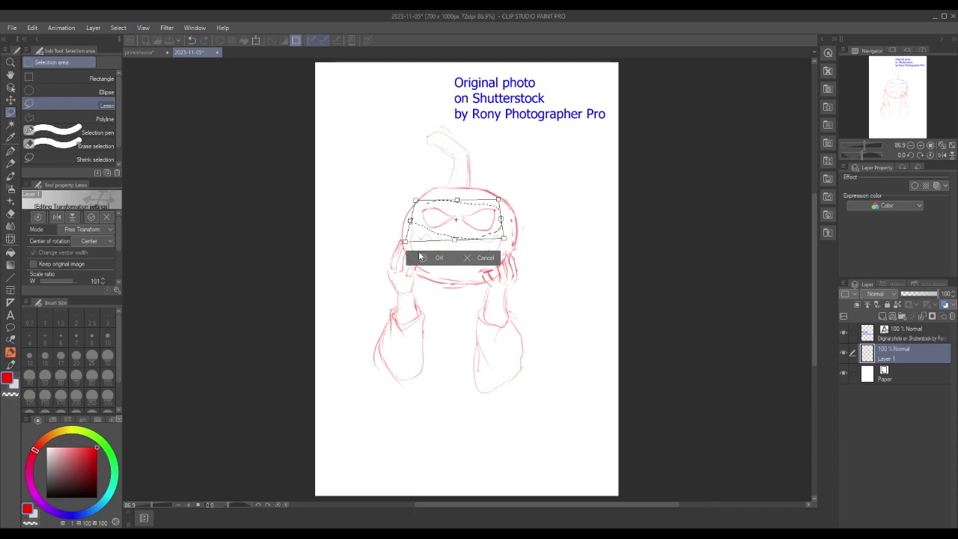
key("Return")
key("ctrl+d")
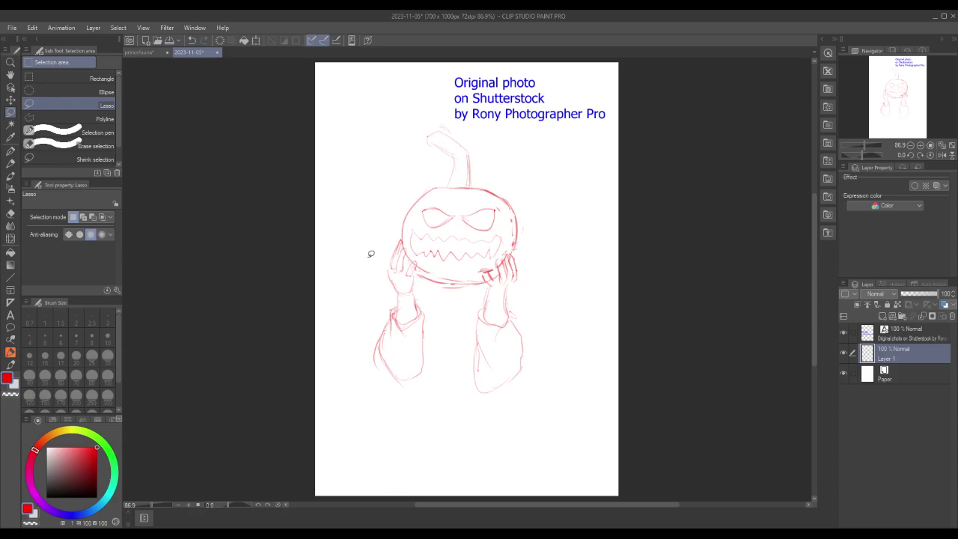
Sketch the jacket's two long front edges down from the pumpkin and the torso's side lines below the sleeves
key("p")
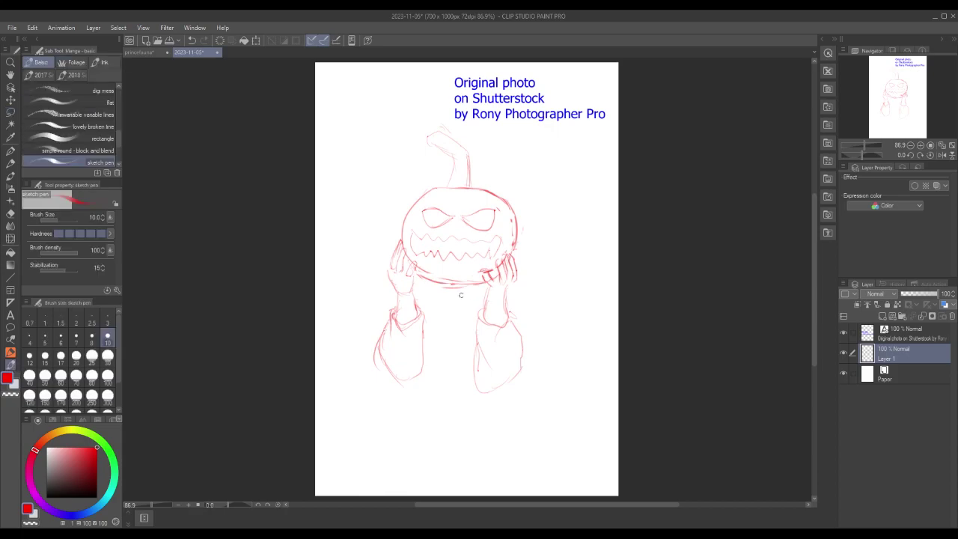
left_click_drag(458, 292, 453, 335)
mouse_move(447, 291)
left_mouse_down()
mouse_move(443, 338)
mouse_move(456, 332)
mouse_move(455, 342)
mouse_move(439, 326)
mouse_move(454, 332)
mouse_move(451, 409)
left_mouse_up()
left_click_drag(435, 363, 448, 465)
left_click_drag(435, 410, 431, 463)
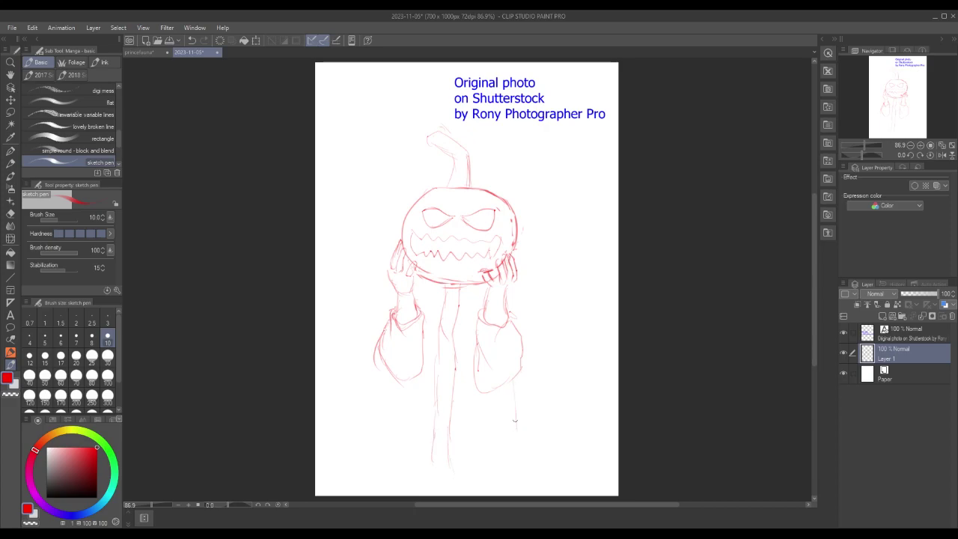
left_click_drag(515, 404, 504, 451)
left_click_drag(391, 385, 390, 427)
Lasso the lower torso below the sleeves, move it slightly upward and clear the selection
key("m")
mouse_move(378, 435)
left_mouse_down()
mouse_move(527, 393)
mouse_move(421, 386)
mouse_move(369, 408)
left_mouse_up()
key("ctrl+t")
left_click_drag(475, 444, 471, 429)
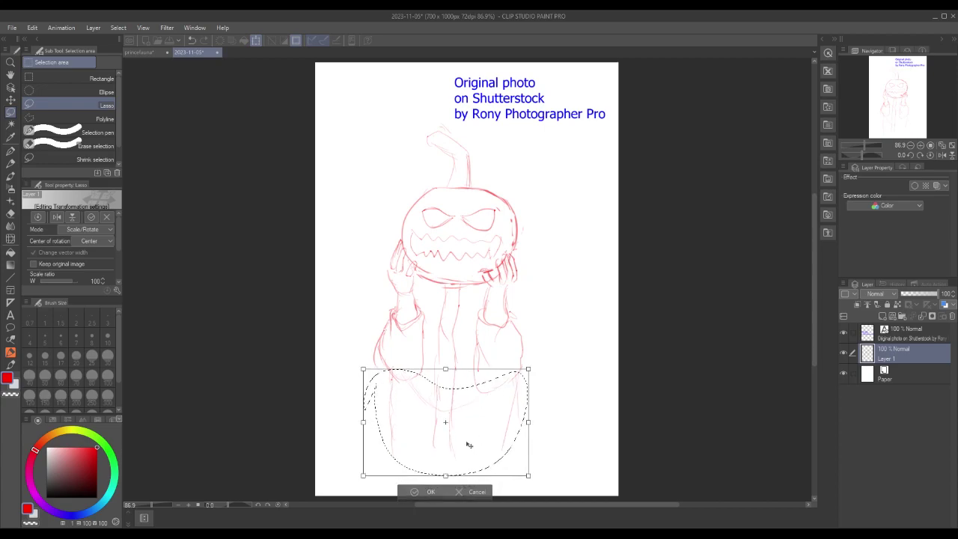
left_click(410, 492)
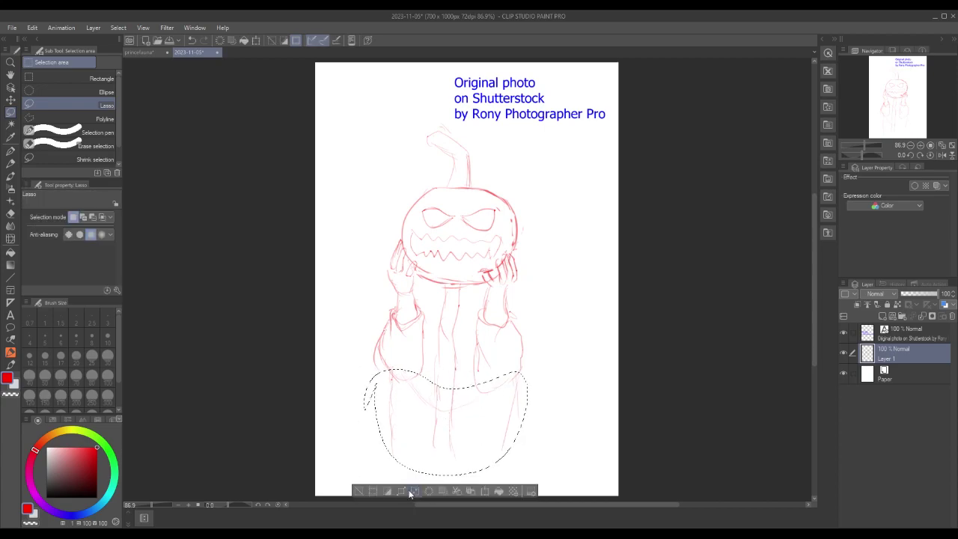
left_click(359, 491)
Extend the jacket's front edges toward the bottom of the page and add a faint short stroke beside the left wrist
left_click(10, 364)
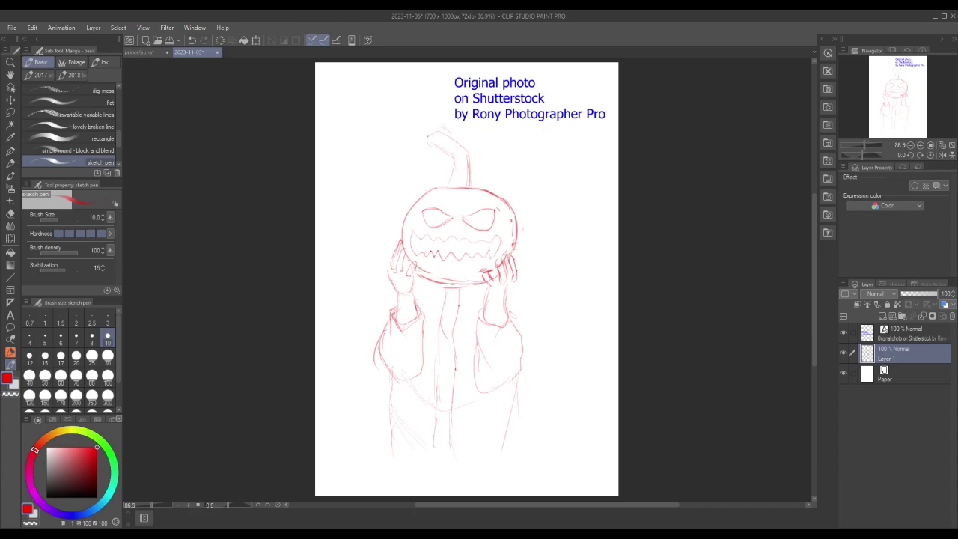
mouse_move(447, 461)
left_mouse_down()
mouse_move(450, 478)
mouse_move(427, 480)
left_mouse_up()
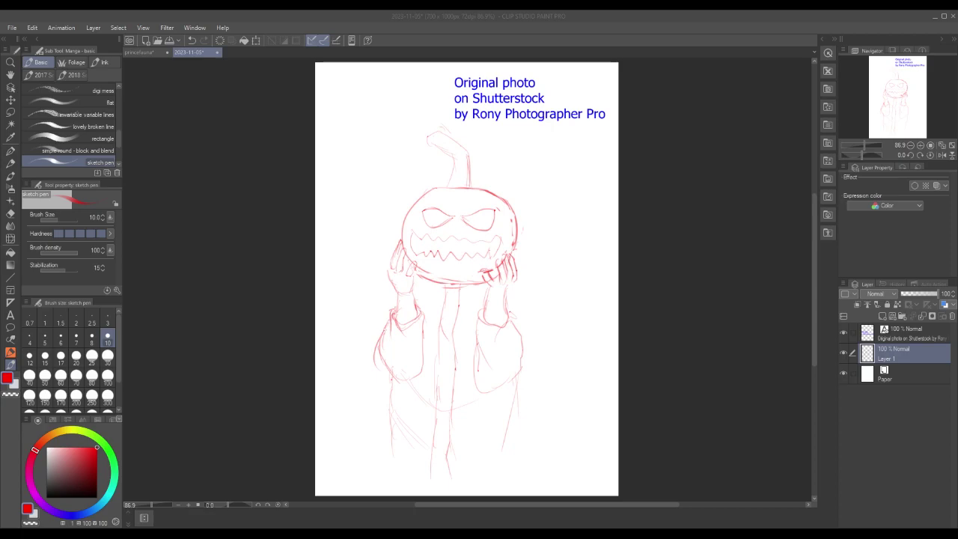
left_click_drag(391, 294, 379, 298)
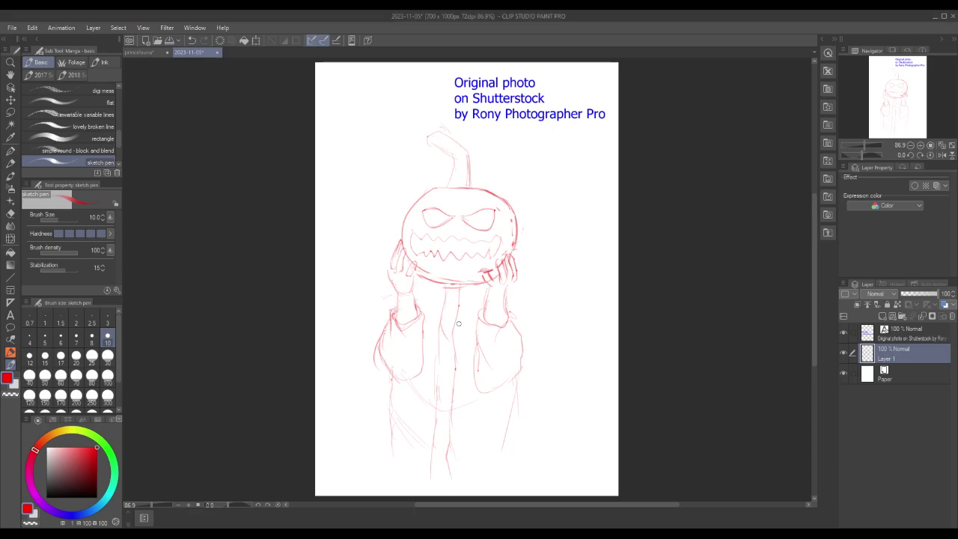
mouse_move(363, 331)
left_mouse_down()
mouse_move(376, 367)
mouse_move(401, 387)
left_mouse_up()
left_click(32, 27)
left_click(44, 40)
Lasso the pumpkin head with both hands and sleeves, move it down over the torso and clear the selection
left_click(10, 112)
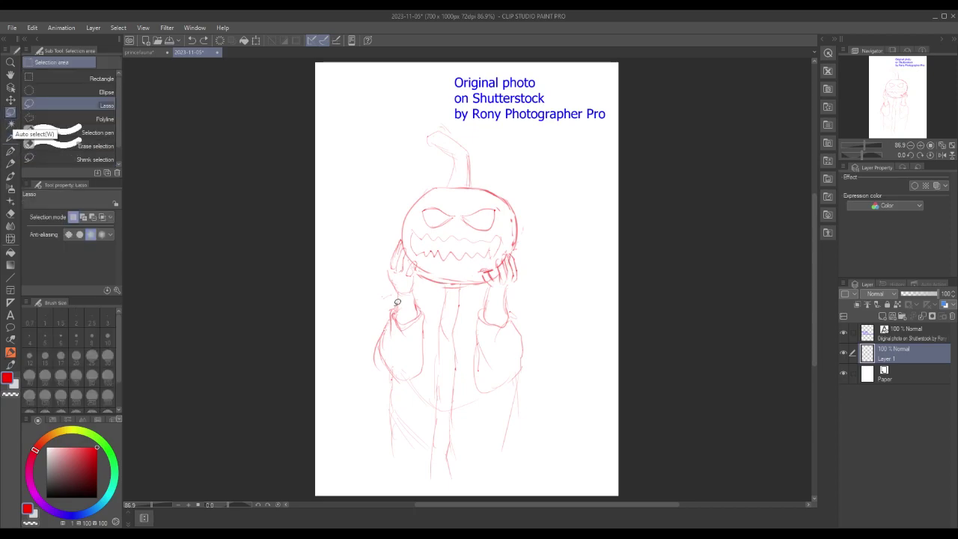
mouse_move(368, 315)
left_mouse_down()
mouse_move(434, 364)
mouse_move(445, 285)
mouse_move(471, 304)
mouse_move(502, 395)
mouse_move(530, 169)
mouse_move(454, 120)
mouse_move(364, 265)
mouse_move(366, 313)
left_mouse_up()
key("ctrl+t")
left_click_drag(484, 262, 483, 278)
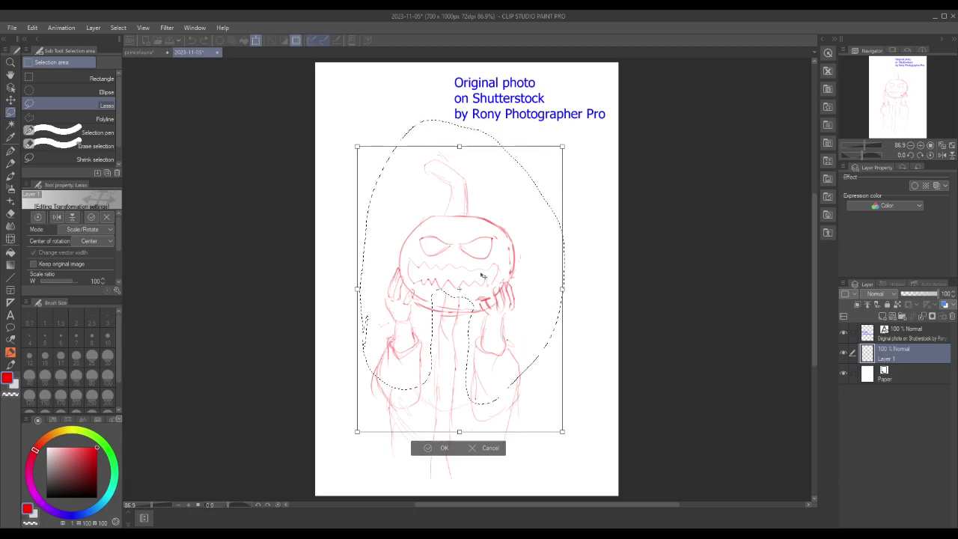
key("Return")
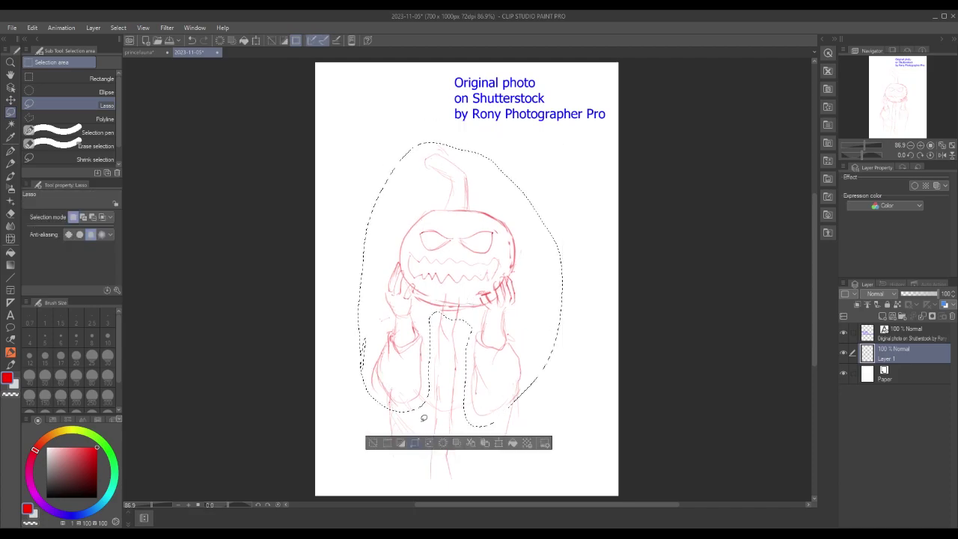
key("ctrl+d")
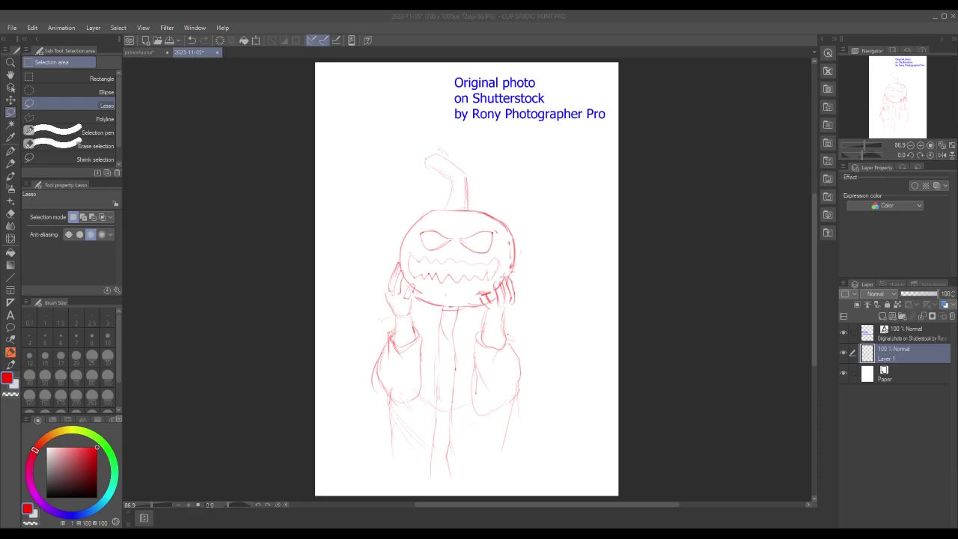
Add a new raster layer above the red sketch layer
left_click(883, 316)
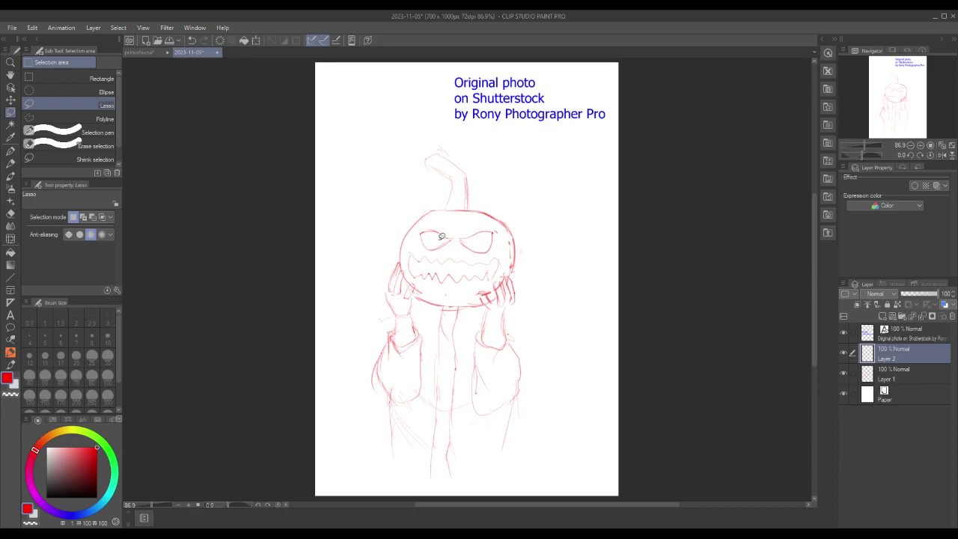
left_click(12, 365)
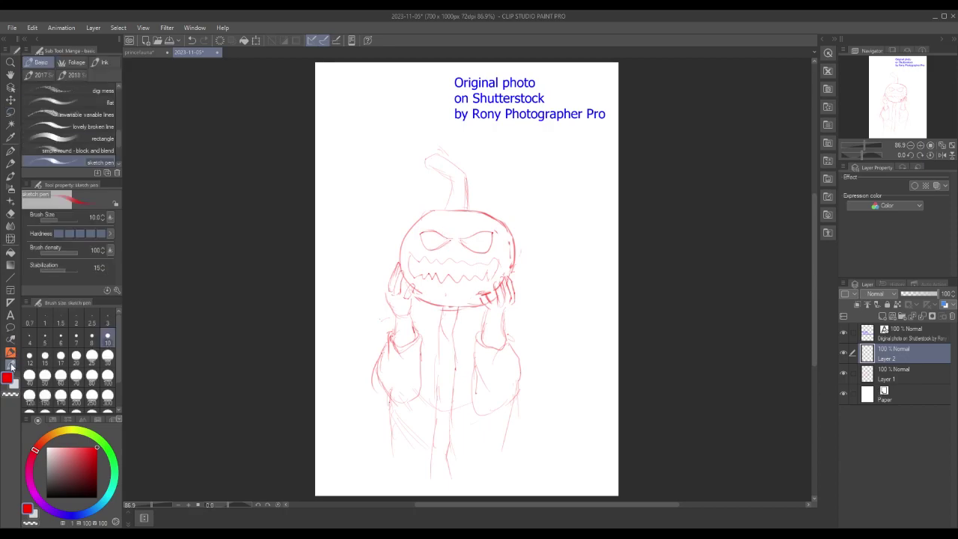
left_click_drag(441, 240, 439, 240)
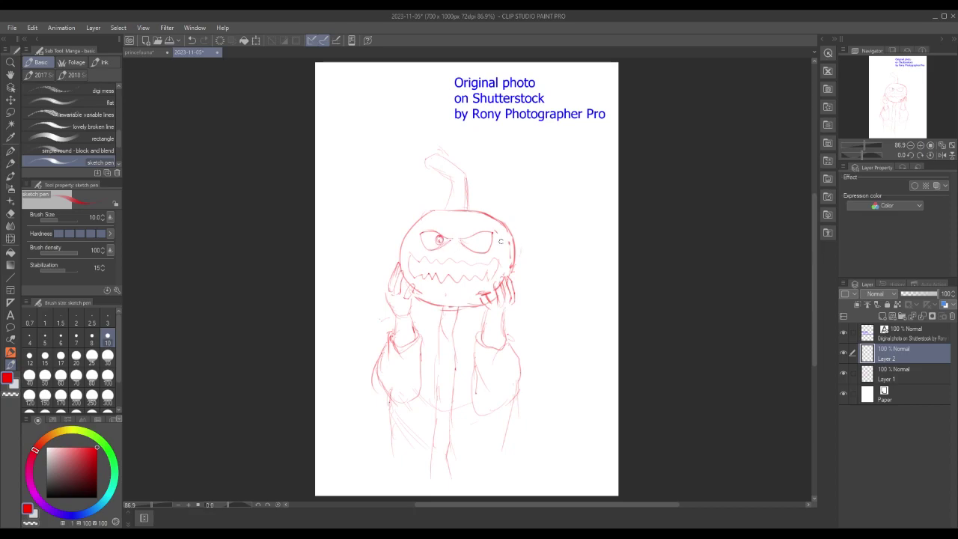
key("ctrl+z")
key("ctrl+z")
Lower the opacity of Layer 1 to 39% and make Layer 2 the active layer
left_click(900, 374)
left_click(919, 295)
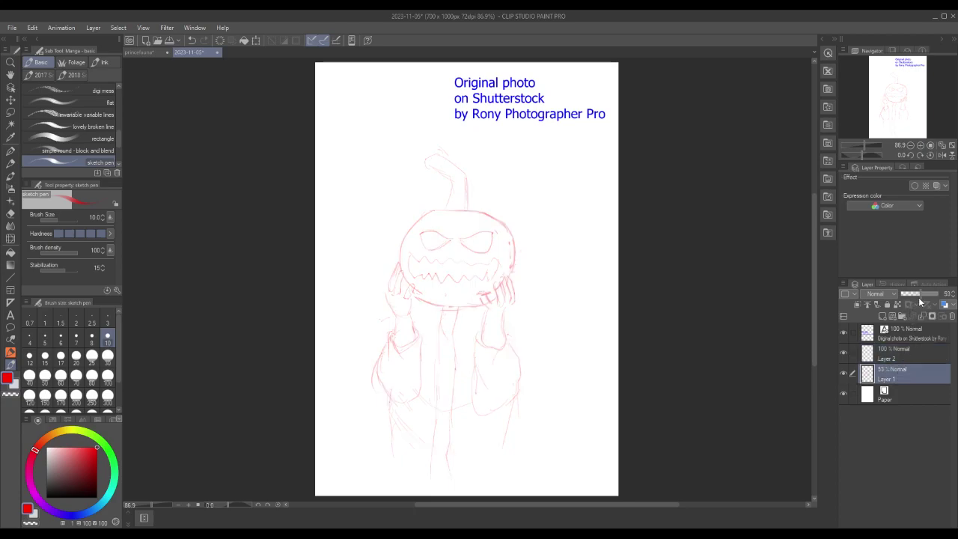
left_click(909, 354)
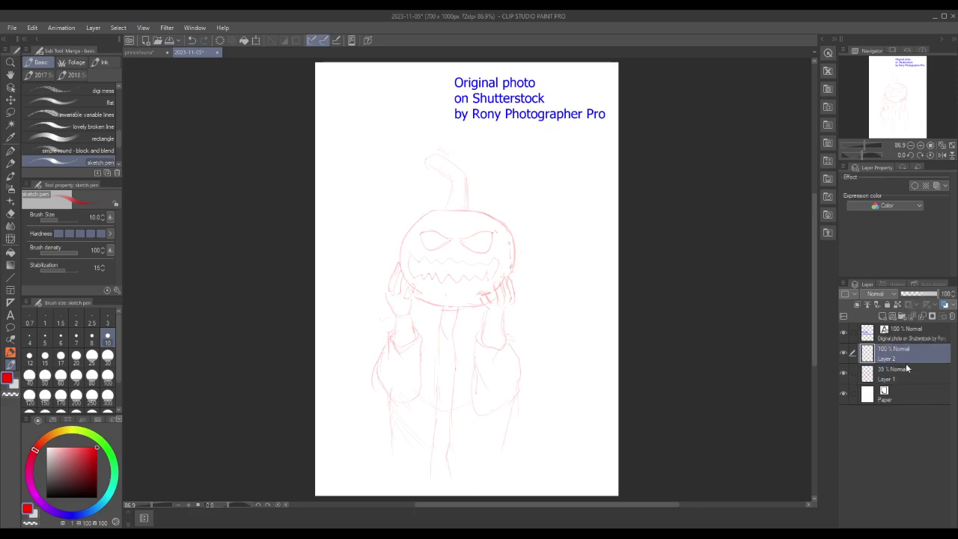
Change the drawing color to blue, choose the Rough pencil, undo the test stroke and set the brush size to 7
left_click(77, 515)
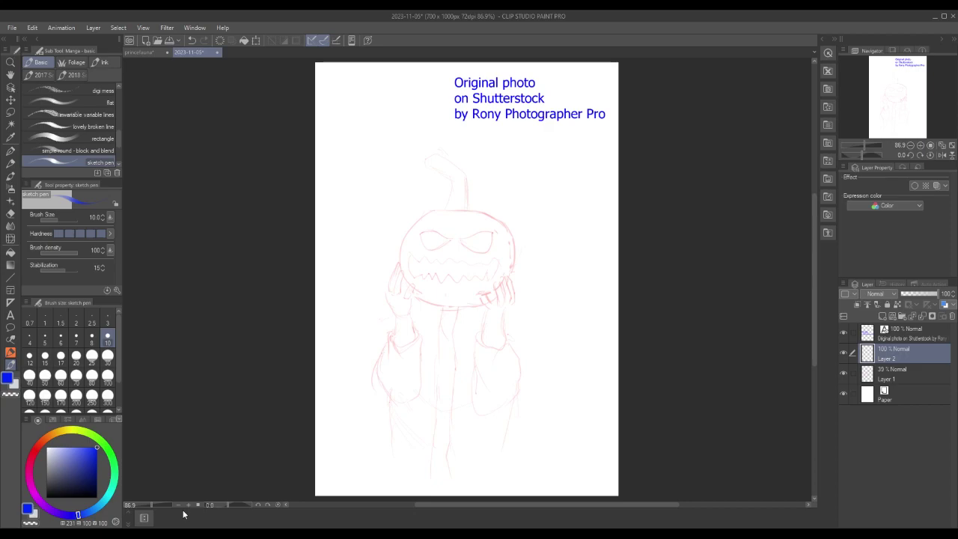
left_click(10, 163)
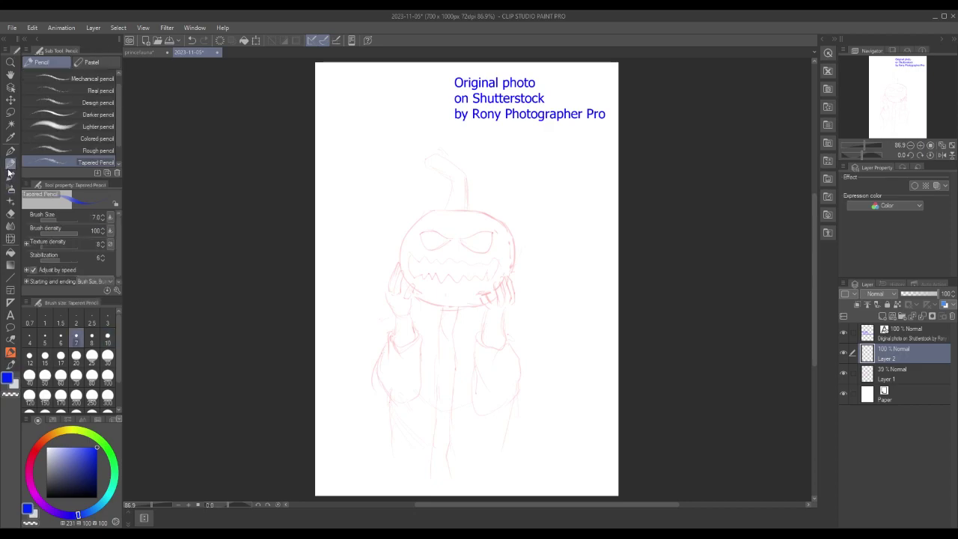
left_click(97, 93)
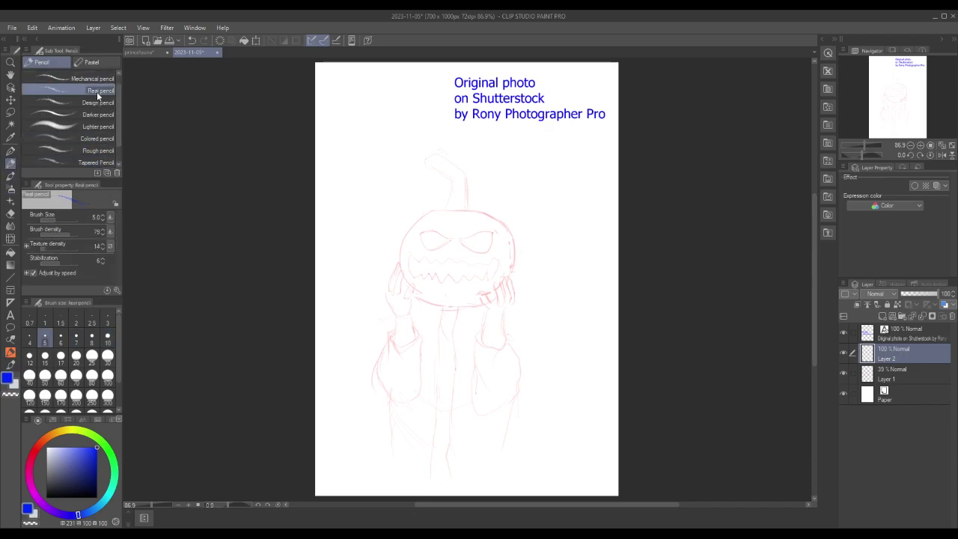
scroll(117, 108, "up", 2)
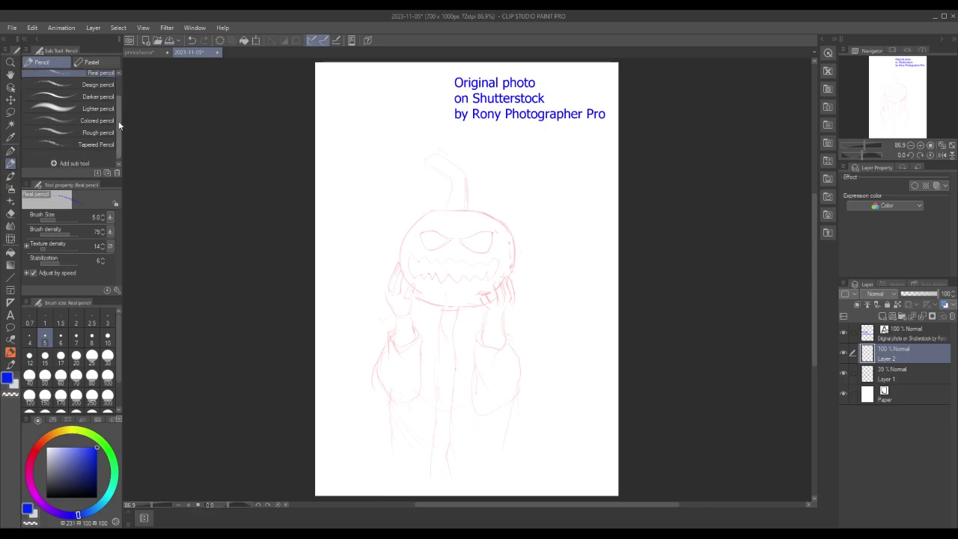
left_click(103, 161)
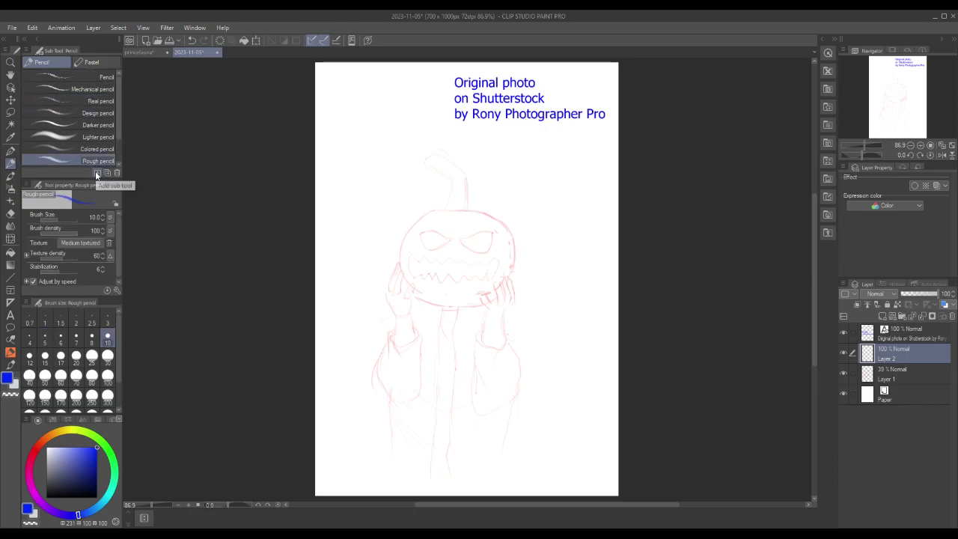
left_click_drag(451, 240, 419, 232)
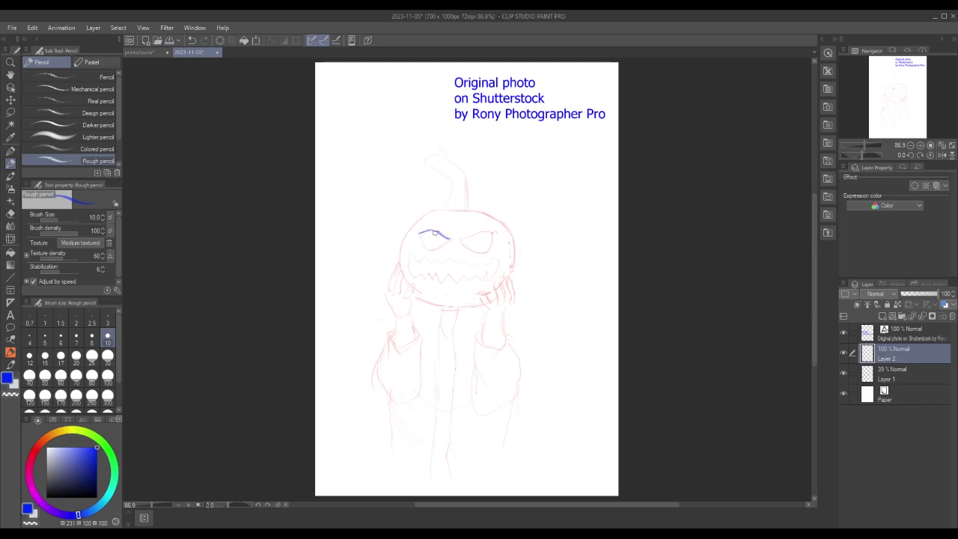
key("ctrl+z")
left_click(76, 338)
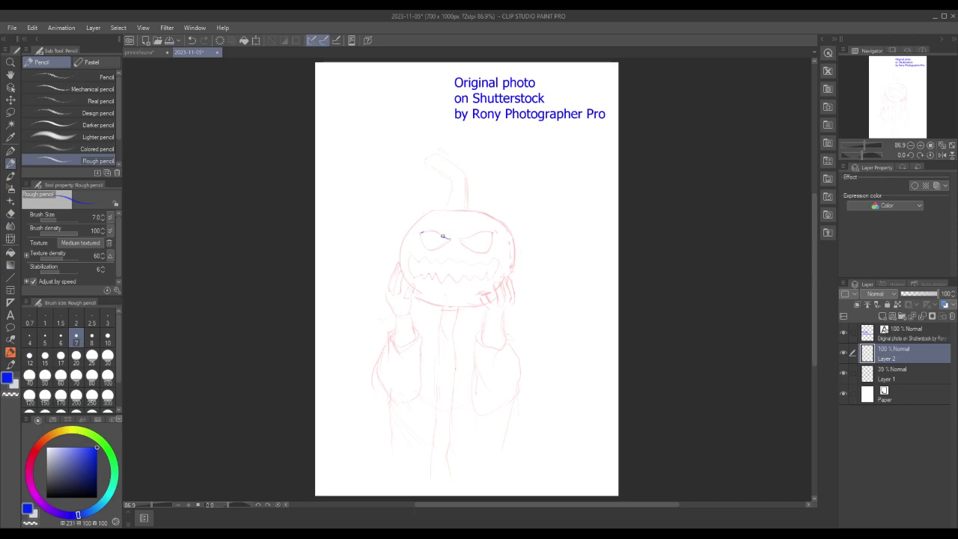
Draw the pumpkin's left eye over the red sketch with a slanted outline, a pupil and hatched shading
mouse_move(443, 236)
left_mouse_down()
mouse_move(419, 236)
mouse_move(432, 251)
left_mouse_up()
left_click_drag(445, 238, 451, 240)
mouse_move(432, 238)
left_mouse_down()
mouse_move(441, 236)
mouse_move(423, 236)
mouse_move(438, 244)
left_mouse_up()
Draw and shade the pumpkin's right eye and add angry slanted brow lines above both eyes
mouse_move(460, 239)
left_mouse_down()
mouse_move(490, 232)
mouse_move(490, 247)
mouse_move(490, 231)
left_mouse_up()
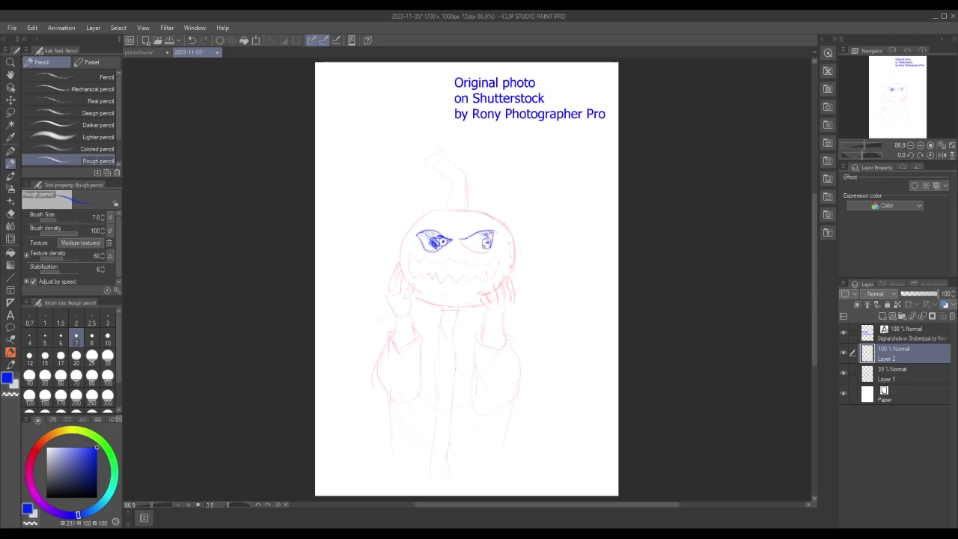
mouse_move(487, 238)
left_mouse_down()
mouse_move(476, 244)
mouse_move(492, 253)
mouse_move(461, 246)
mouse_move(482, 253)
mouse_move(493, 238)
left_mouse_up()
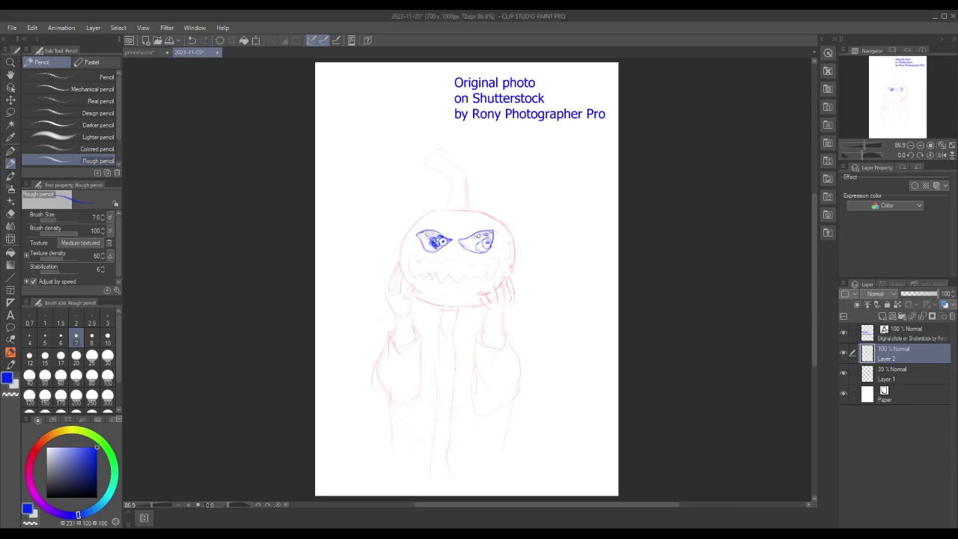
mouse_move(485, 239)
left_mouse_down()
mouse_move(469, 248)
mouse_move(482, 234)
mouse_move(475, 250)
mouse_move(478, 238)
mouse_move(467, 243)
mouse_move(458, 232)
mouse_move(488, 226)
mouse_move(462, 232)
left_mouse_up()
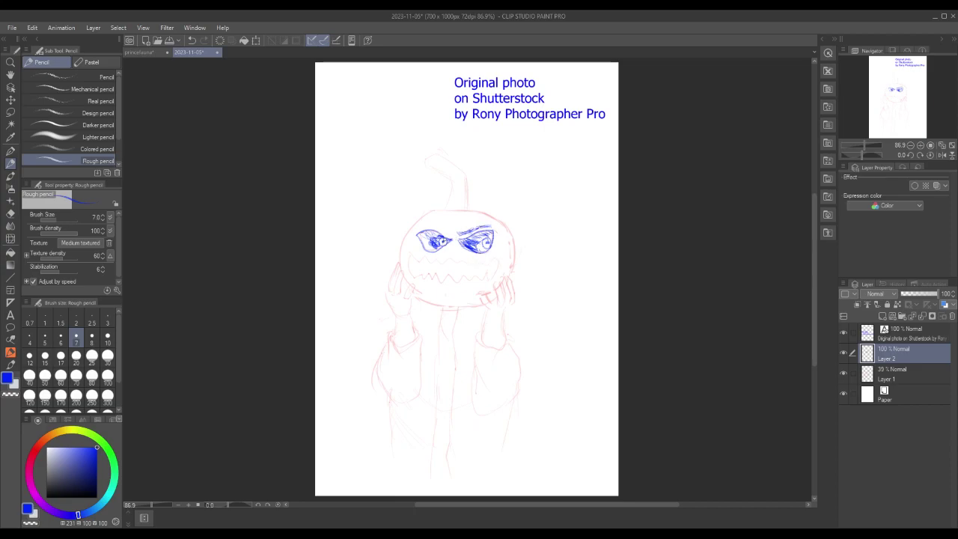
mouse_move(446, 233)
left_mouse_down()
mouse_move(430, 225)
mouse_move(489, 246)
mouse_move(471, 237)
mouse_move(480, 241)
left_mouse_up()
Draw the jagged upper teeth across the mouth, redoing unwanted strokes, and start the lower teeth on the right side
mouse_move(408, 262)
left_mouse_down()
mouse_move(442, 289)
mouse_move(457, 281)
mouse_move(439, 277)
mouse_move(423, 254)
mouse_move(411, 256)
mouse_move(449, 281)
left_mouse_up()
mouse_move(449, 281)
left_mouse_down()
mouse_move(455, 270)
mouse_move(487, 282)
mouse_move(493, 275)
left_mouse_up()
key("ctrl+z")
key("ctrl+z")
key("ctrl+z")
key("ctrl+z")
mouse_move(463, 270)
left_mouse_down()
mouse_move(498, 259)
mouse_move(466, 274)
mouse_move(474, 272)
left_mouse_up()
mouse_move(480, 273)
left_mouse_down()
mouse_move(493, 264)
mouse_move(489, 290)
left_mouse_up()
mouse_move(498, 258)
left_mouse_down()
mouse_move(490, 286)
mouse_move(478, 282)
mouse_move(455, 295)
left_mouse_up()
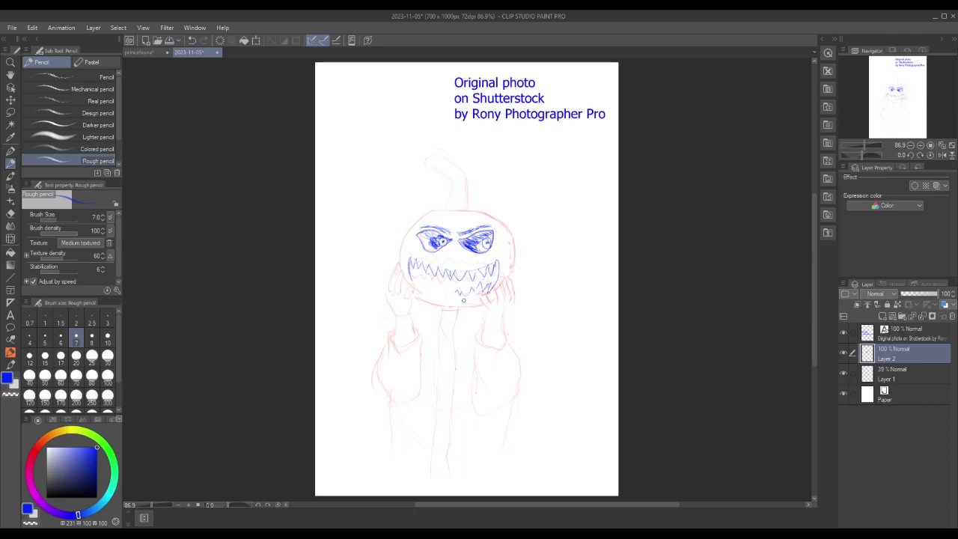
Complete the lower row of teeth and hatch the gap between both rows out to the mouth's corner
left_click_drag(452, 288, 436, 291)
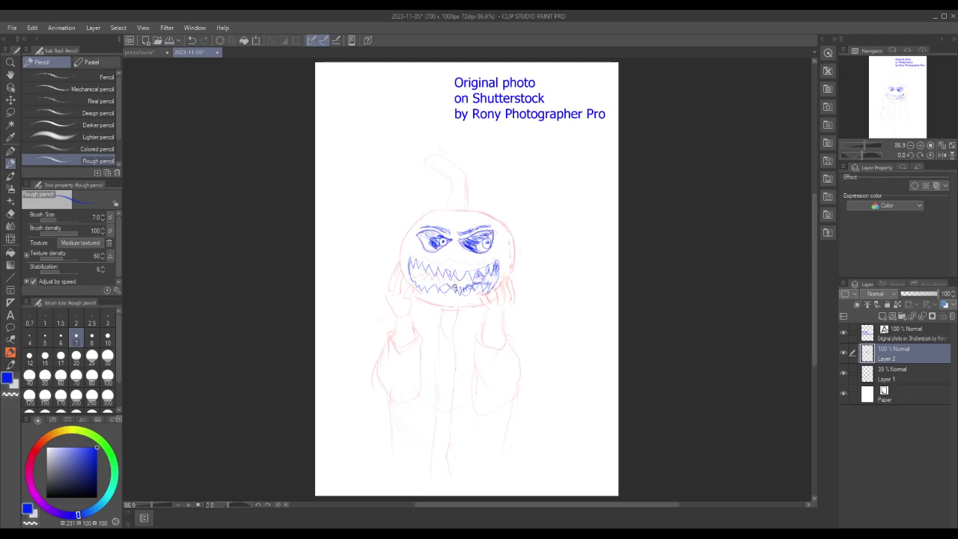
left_click_drag(425, 284, 434, 283)
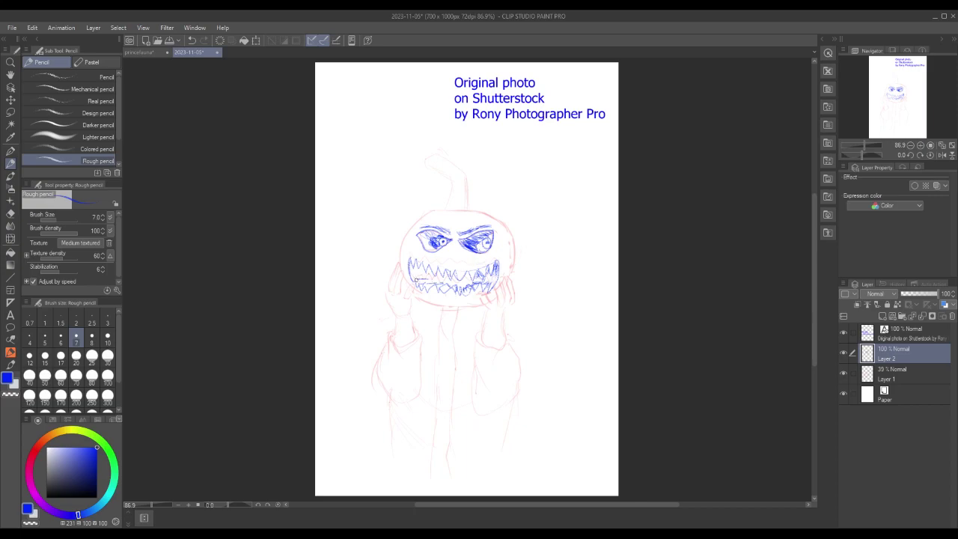
mouse_move(413, 281)
left_mouse_down()
mouse_move(427, 282)
mouse_move(415, 264)
mouse_move(437, 272)
mouse_move(430, 279)
mouse_move(434, 268)
mouse_move(470, 282)
mouse_move(454, 285)
mouse_move(482, 276)
mouse_move(460, 286)
mouse_move(489, 274)
left_mouse_up()
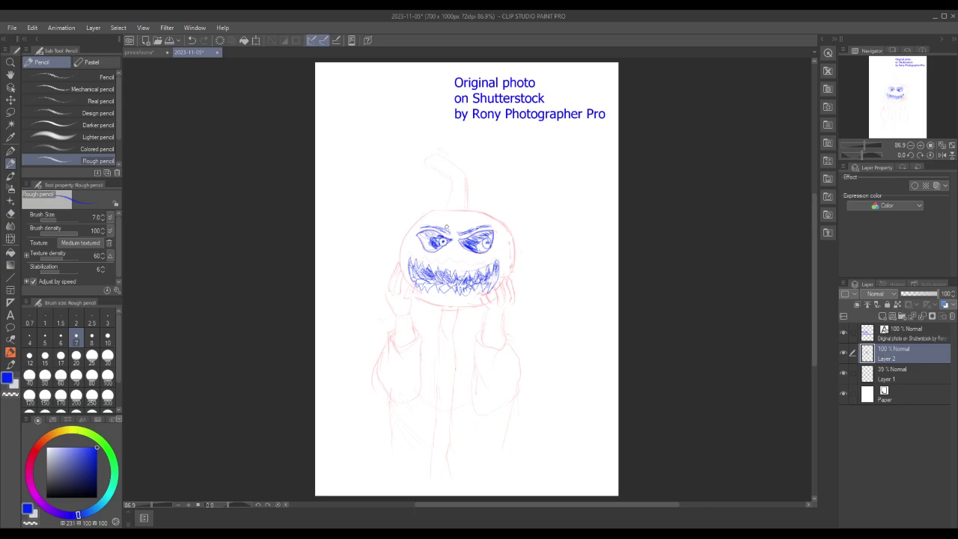
left_click_drag(495, 255, 497, 264)
Outline the pumpkin's sides and top in blue, redrawing the left edge and dipping the contour at the stem's base
mouse_move(485, 213)
left_mouse_down()
mouse_move(512, 243)
mouse_move(514, 267)
left_mouse_up()
left_click_drag(431, 210, 400, 263)
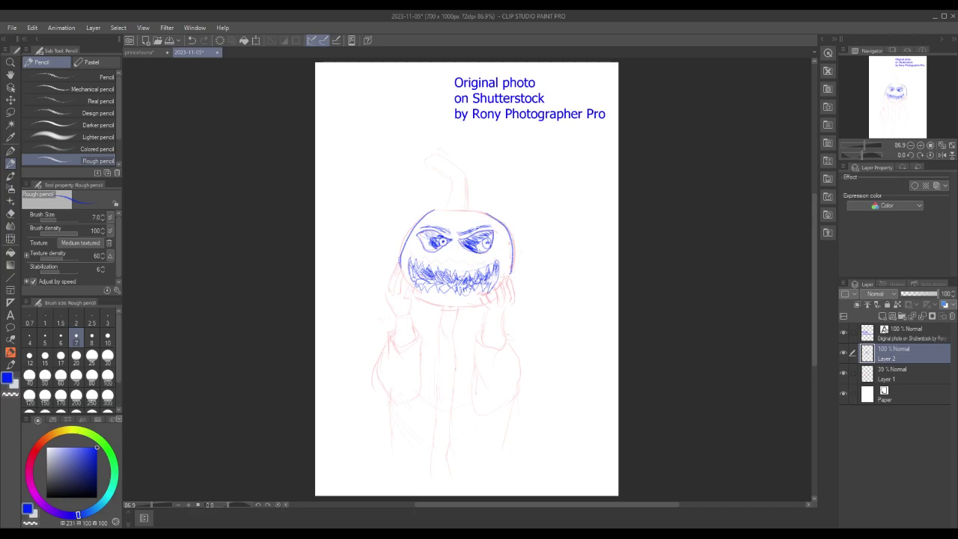
mouse_move(431, 210)
left_mouse_down()
mouse_move(409, 226)
mouse_move(399, 277)
left_mouse_up()
key("ctrl+z")
key("ctrl+z")
key("ctrl+z")
key("ctrl+z")
left_click_drag(404, 236, 397, 267)
mouse_move(453, 210)
left_mouse_down()
mouse_move(500, 219)
mouse_move(469, 211)
left_mouse_up()
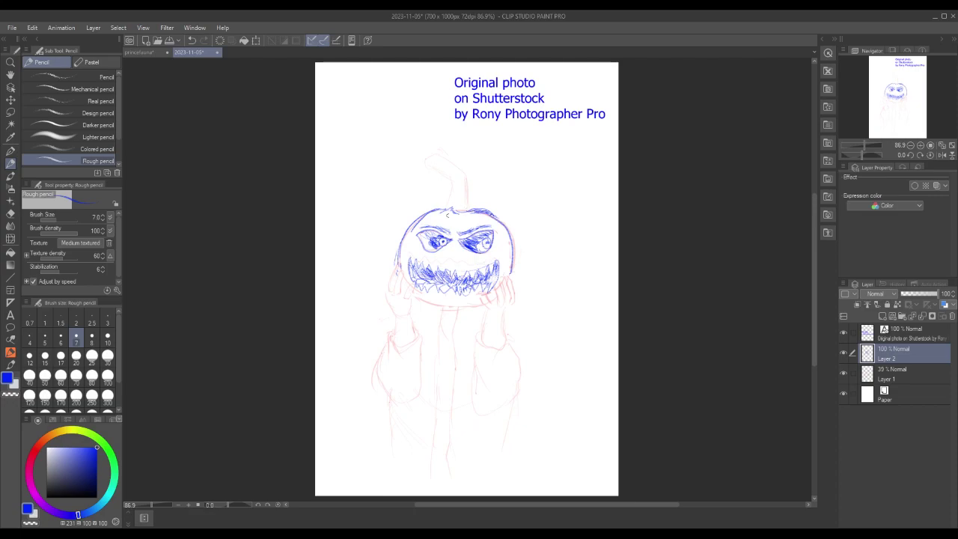
Draw the curved pumpkin stem with a hooked tip and lengthwise shading strokes
mouse_move(459, 176)
left_mouse_down()
mouse_move(465, 191)
mouse_move(451, 172)
mouse_move(461, 196)
mouse_move(457, 204)
mouse_move(448, 184)
mouse_move(449, 206)
mouse_move(451, 184)
mouse_move(455, 211)
mouse_move(459, 194)
mouse_move(473, 214)
mouse_move(456, 159)
mouse_move(420, 158)
mouse_move(460, 189)
left_mouse_up()
mouse_move(441, 158)
left_mouse_down()
mouse_move(460, 169)
mouse_move(458, 201)
mouse_move(456, 169)
mouse_move(428, 163)
mouse_move(441, 156)
left_mouse_up()
left_click_drag(443, 157, 453, 163)
left_click(10, 99)
left_click_drag(440, 203, 454, 199)
left_click(32, 28)
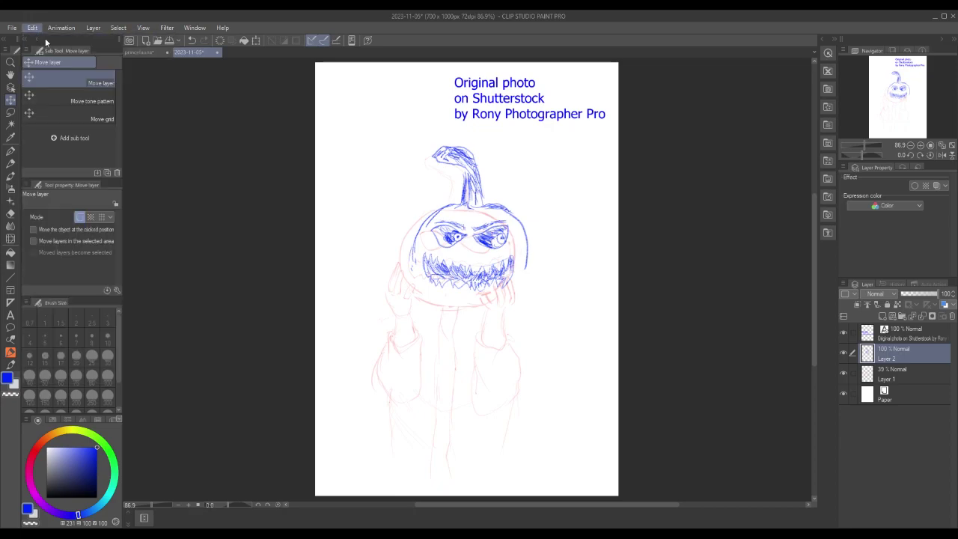
left_click(46, 41)
Lasso the stem, scale it to 75%, move it onto the pumpkin's top, apply the transformation and clear the selection
left_click(10, 112)
mouse_move(448, 203)
left_mouse_down()
mouse_move(442, 137)
mouse_move(409, 155)
mouse_move(443, 202)
left_mouse_up()
key("ctrl+t")
left_click_drag(413, 139, 423, 150)
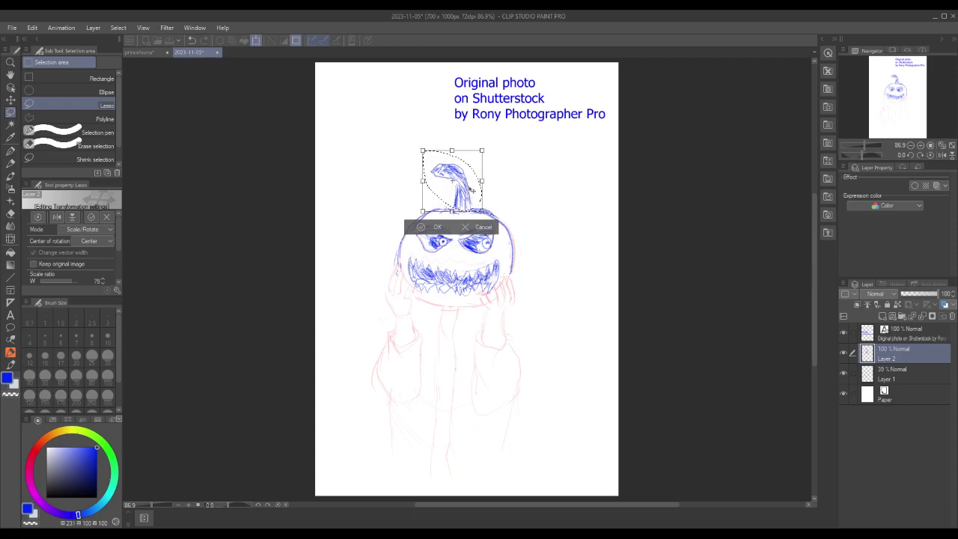
left_click_drag(449, 179, 443, 177)
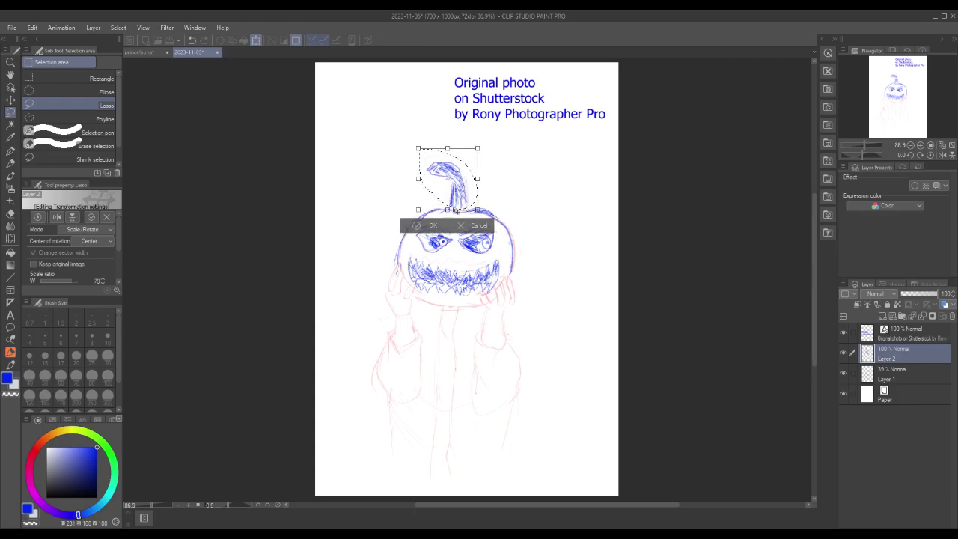
key("Return")
left_click(366, 229)
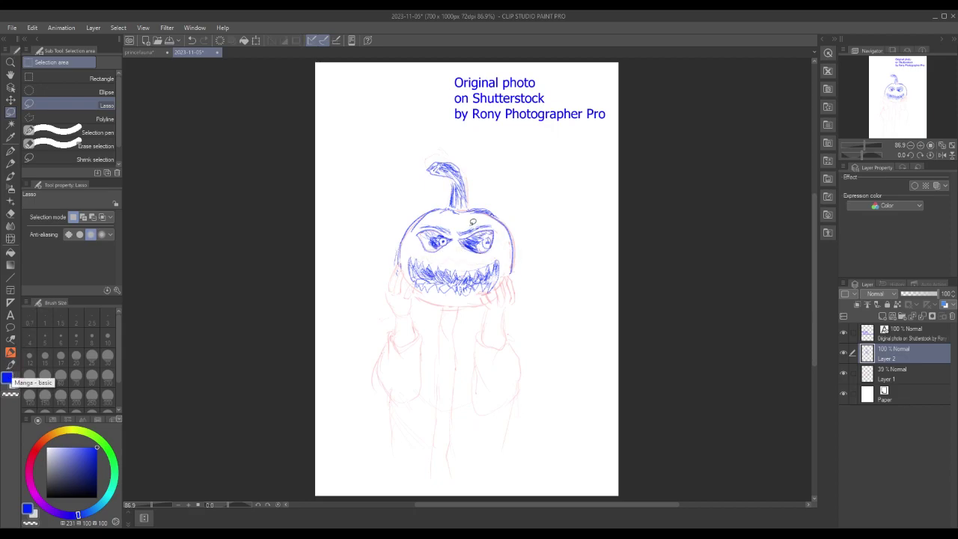
Clear the trial selection over the face and draw the pumpkin's bottom curve between the hands with the sketch pen
left_click_drag(487, 206, 495, 240)
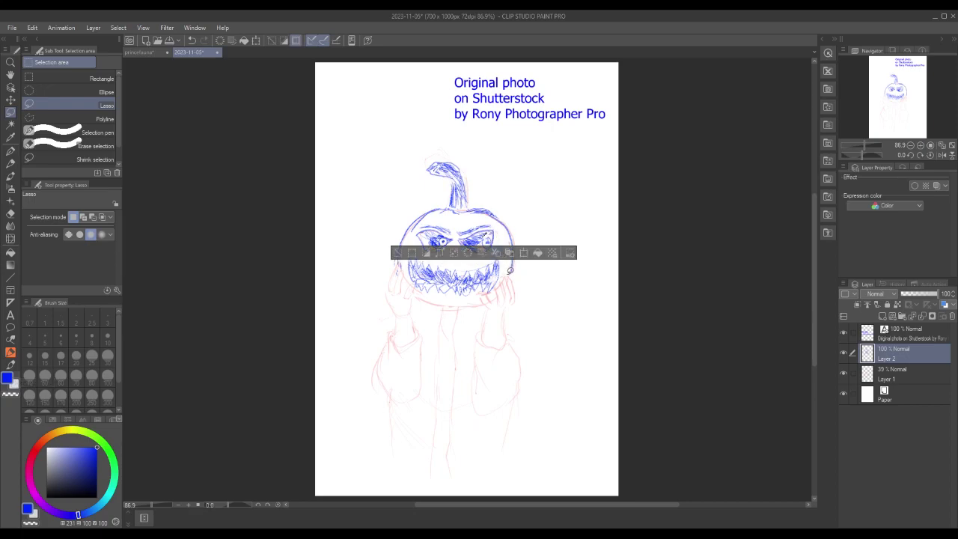
left_click(401, 247)
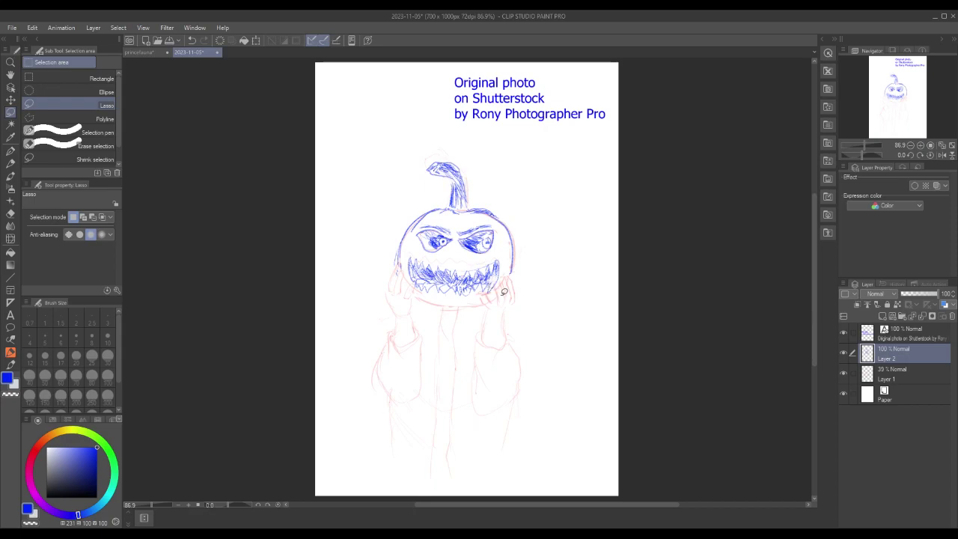
left_click(10, 365)
left_click_drag(452, 291, 459, 296)
mouse_move(401, 278)
left_mouse_down()
mouse_move(465, 306)
mouse_move(410, 288)
mouse_move(464, 305)
mouse_move(511, 274)
left_mouse_up()
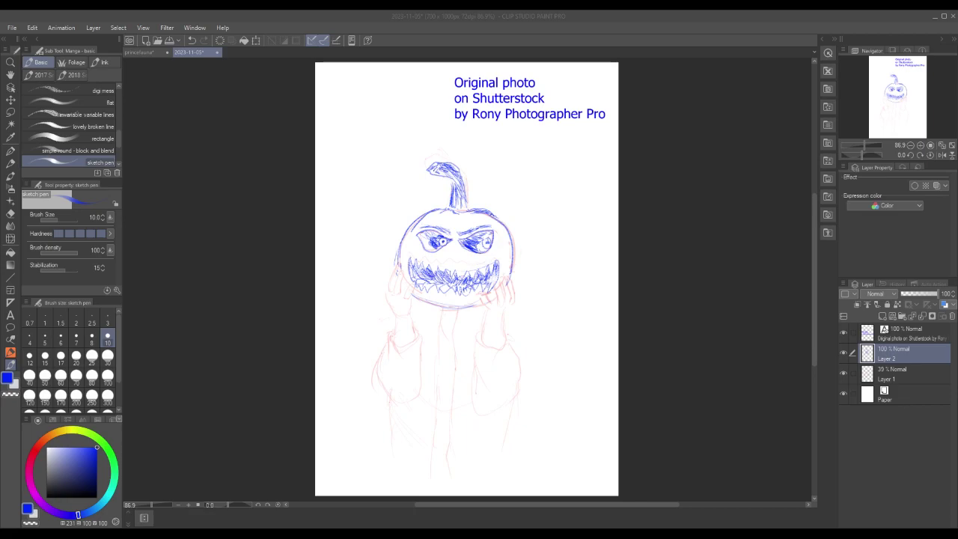
Lasso the pumpkin's face and widen it with a Mesh Transformation, pulling the corners inward to follow the round outline
left_click(11, 112)
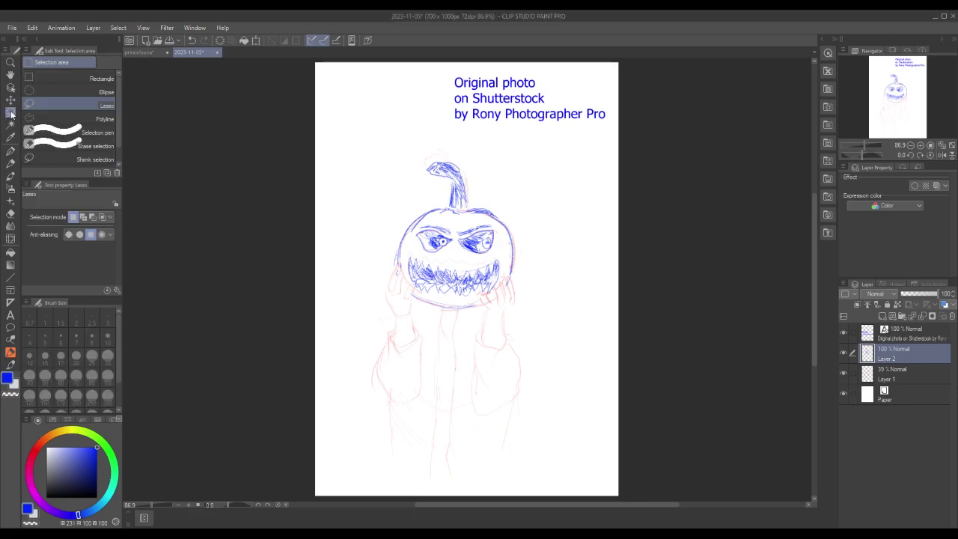
mouse_move(422, 222)
left_mouse_down()
mouse_move(410, 244)
mouse_move(420, 292)
mouse_move(479, 294)
mouse_move(501, 284)
mouse_move(503, 233)
mouse_move(493, 217)
mouse_move(460, 211)
mouse_move(416, 223)
left_mouse_up()
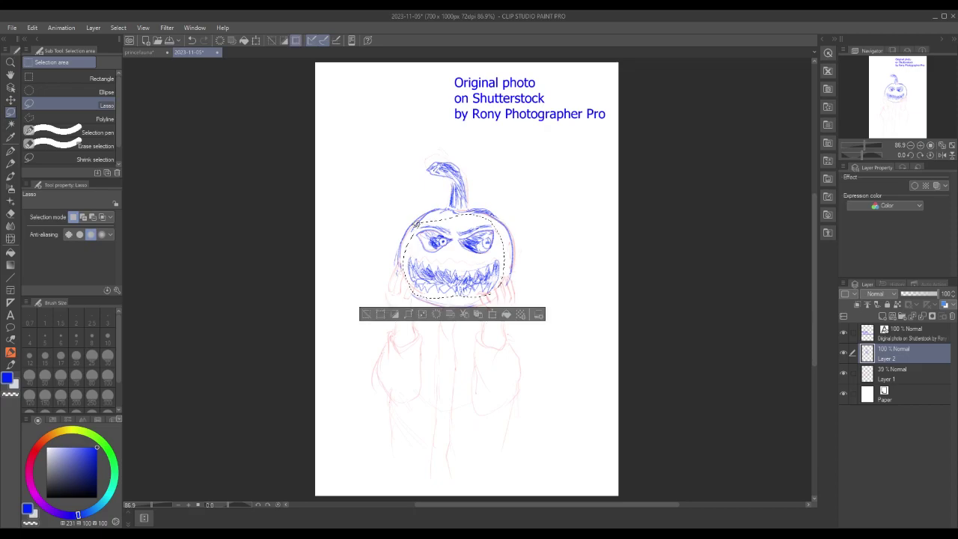
left_click(32, 28)
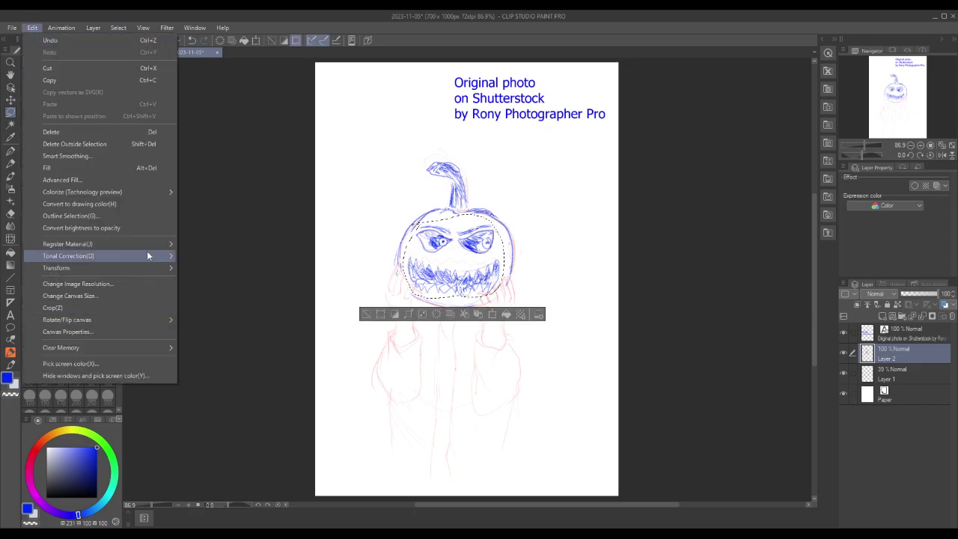
mouse_move(148, 265)
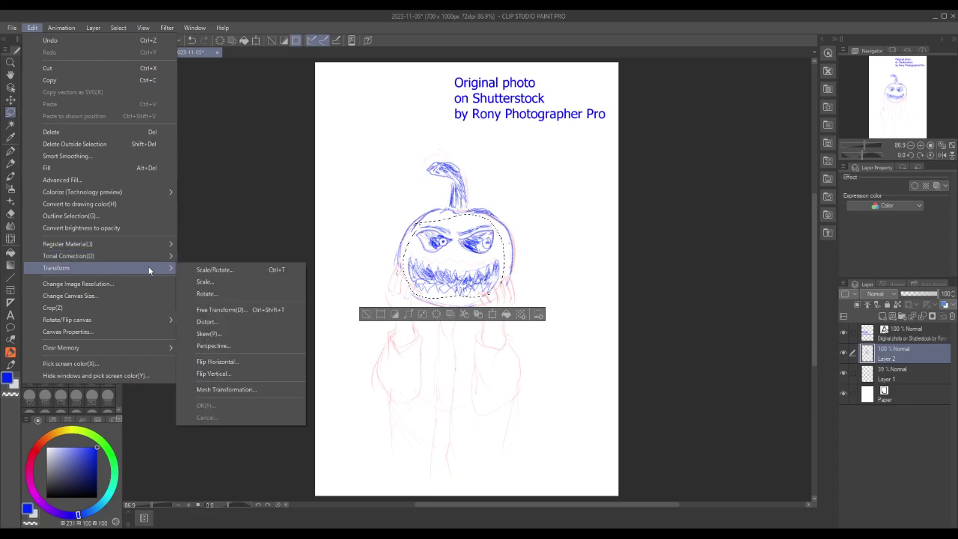
left_click(252, 390)
left_click_drag(470, 270, 479, 269)
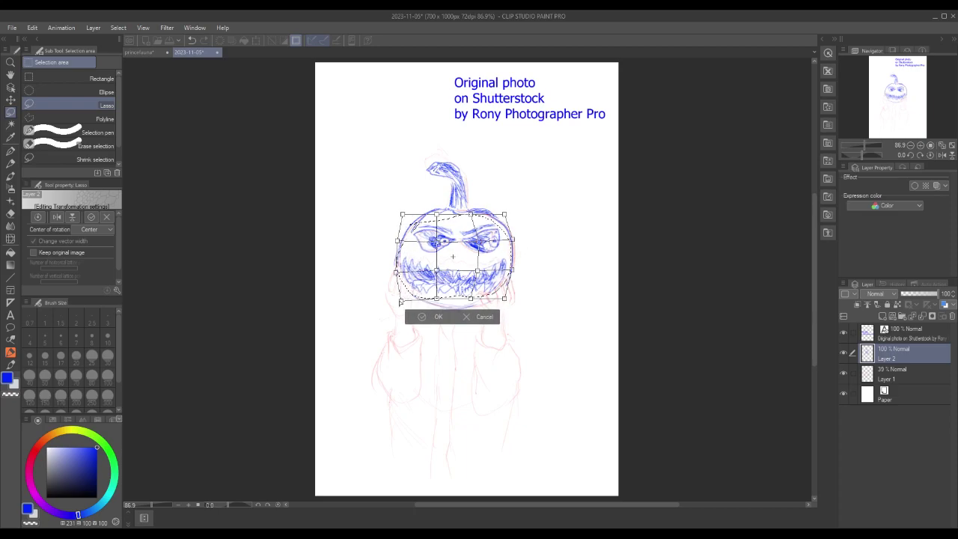
left_click_drag(415, 298, 410, 297)
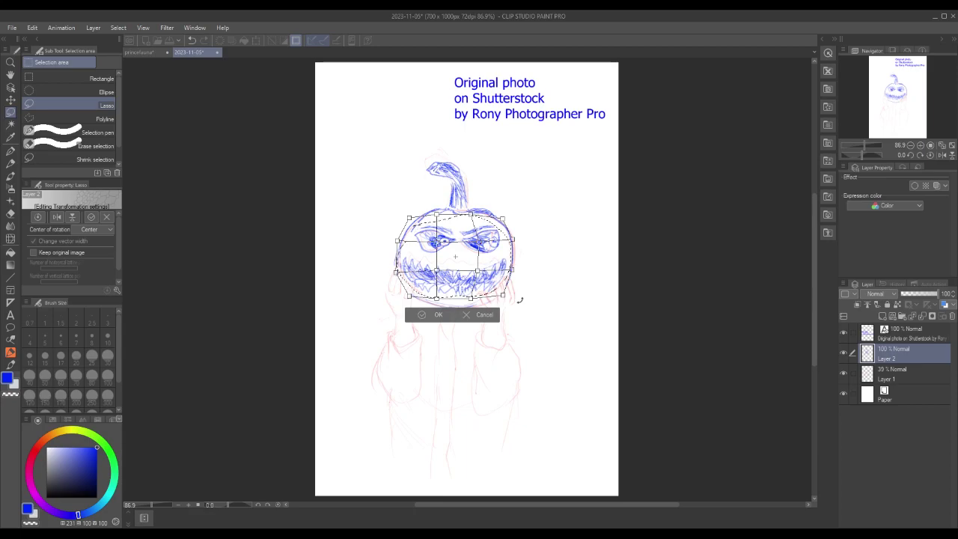
left_click(422, 315)
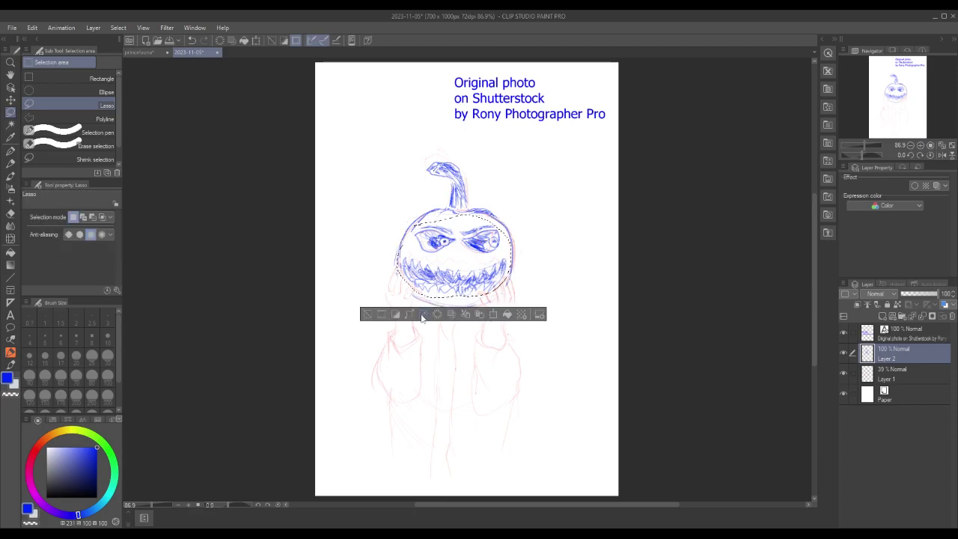
left_click(32, 27)
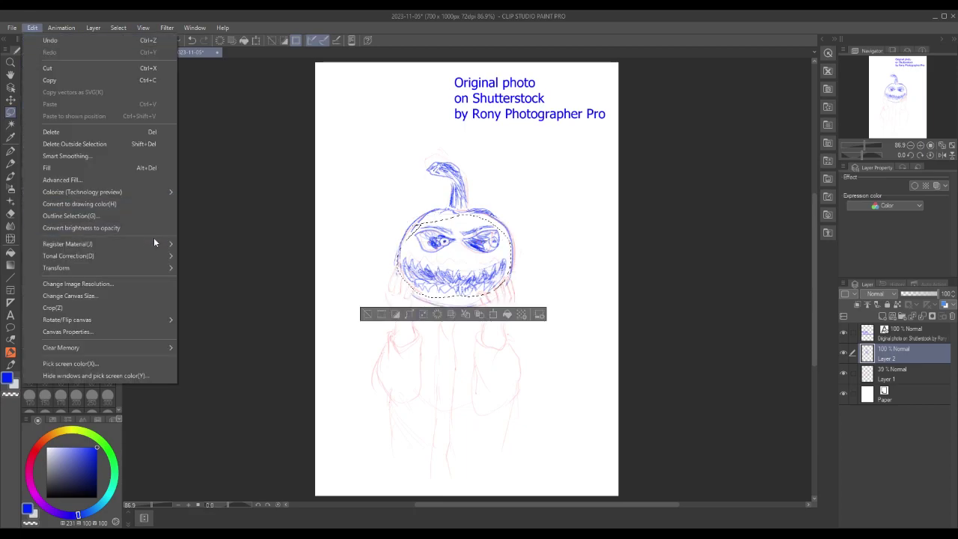
mouse_move(162, 270)
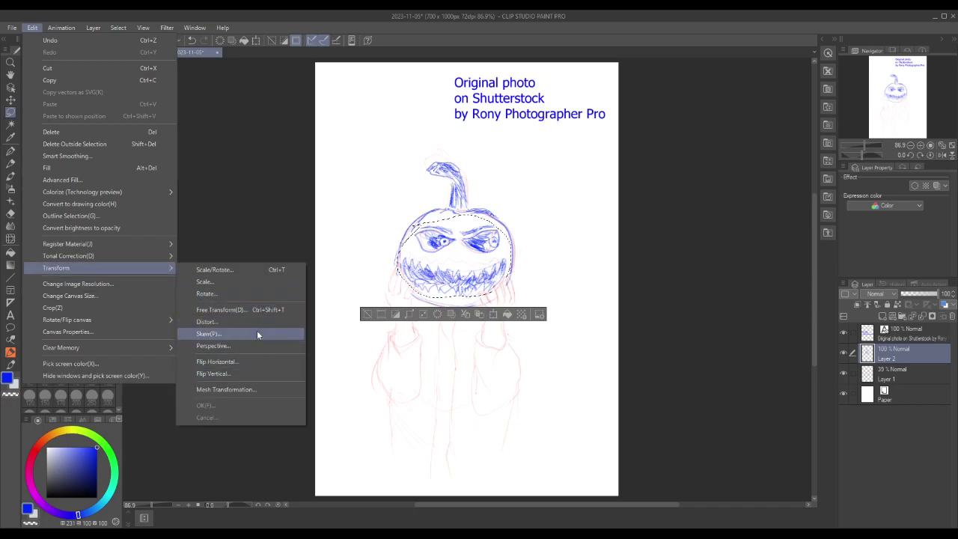
left_click(222, 309)
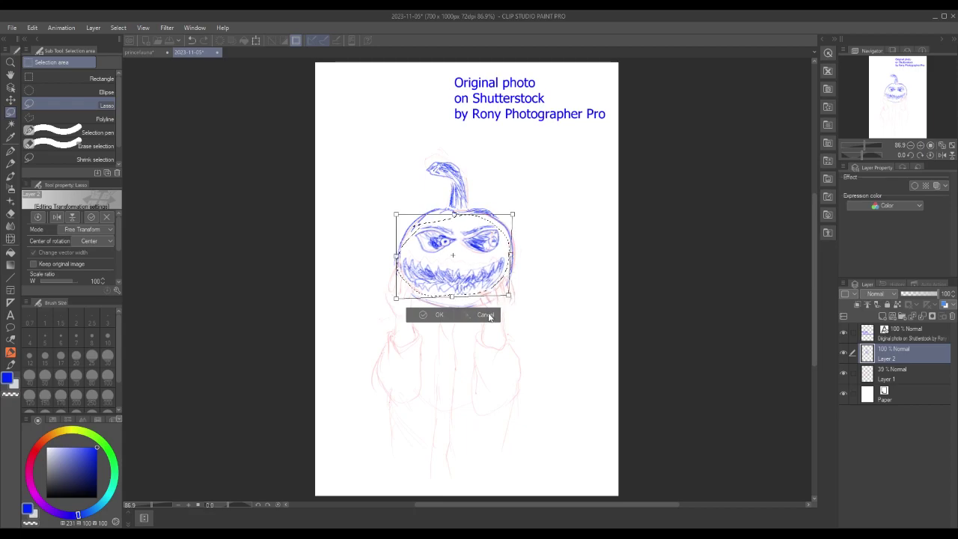
left_click(485, 315)
Cancel the free transformation of the pumpkin's face, scale the selected face down to about 91% instead and apply it
left_click(491, 314)
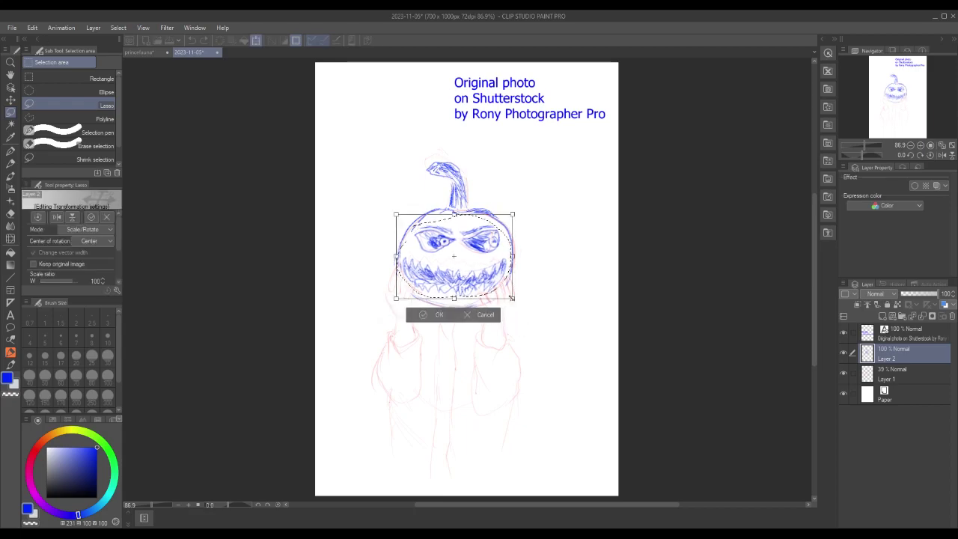
left_click_drag(506, 293, 497, 277)
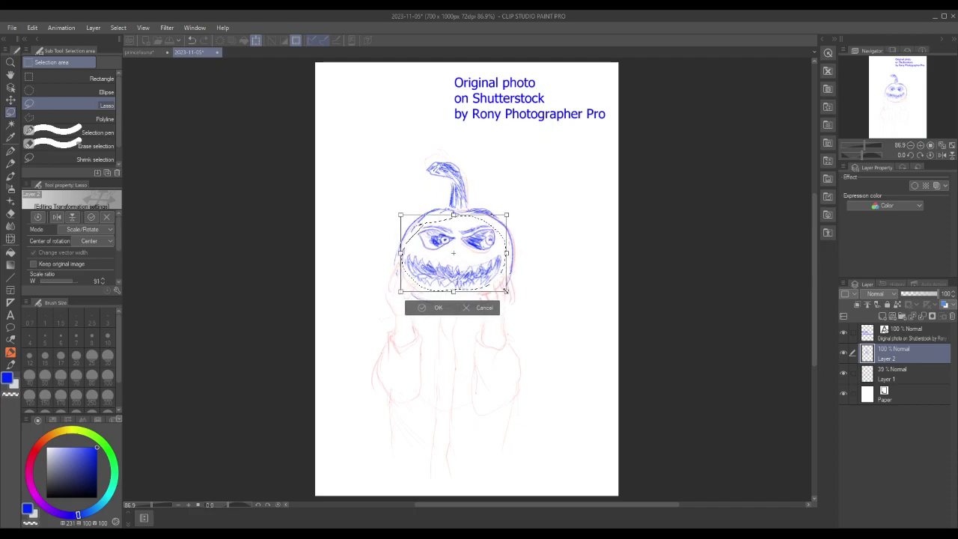
left_click(422, 309)
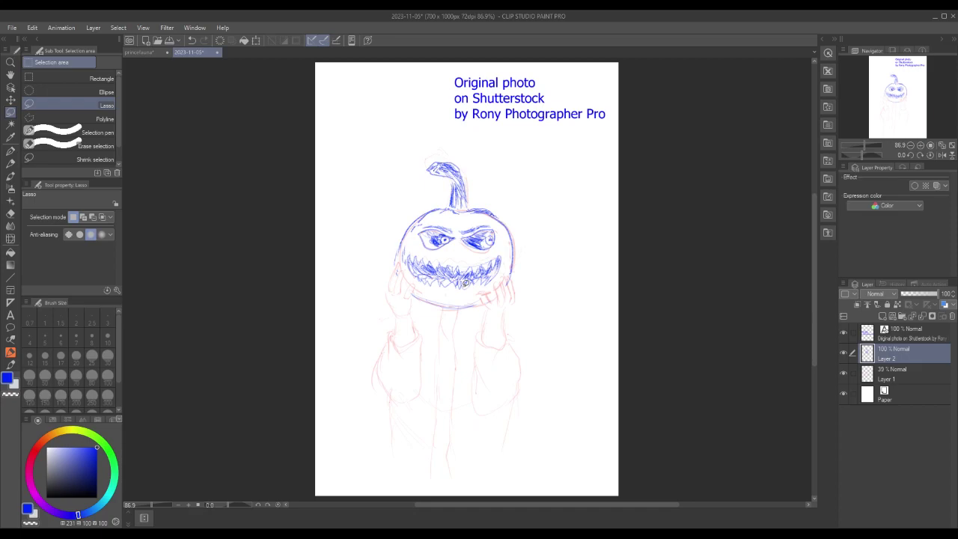
Draw the thumb, palm, first fingers and wrist of the hand at the pumpkin's left side with the Rough pencil
left_click(11, 364)
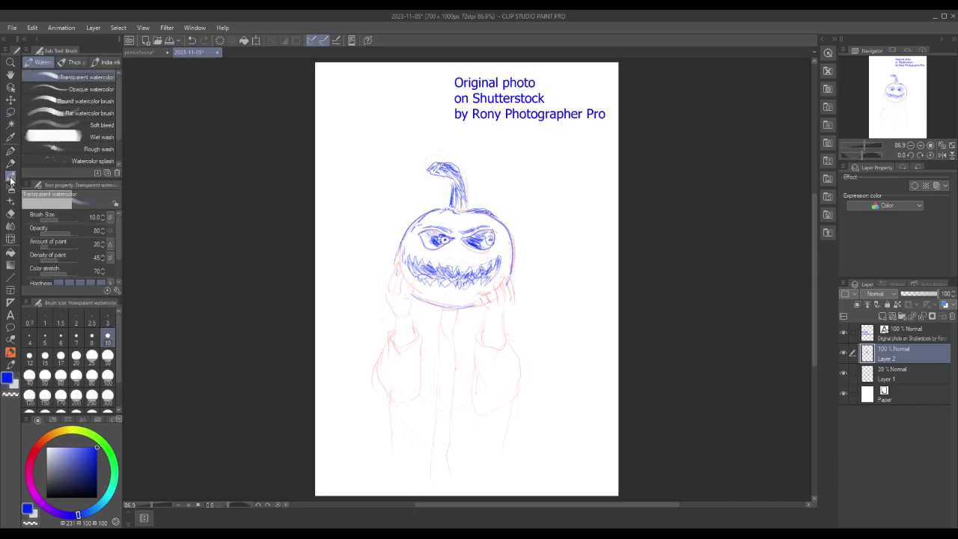
left_click(11, 163)
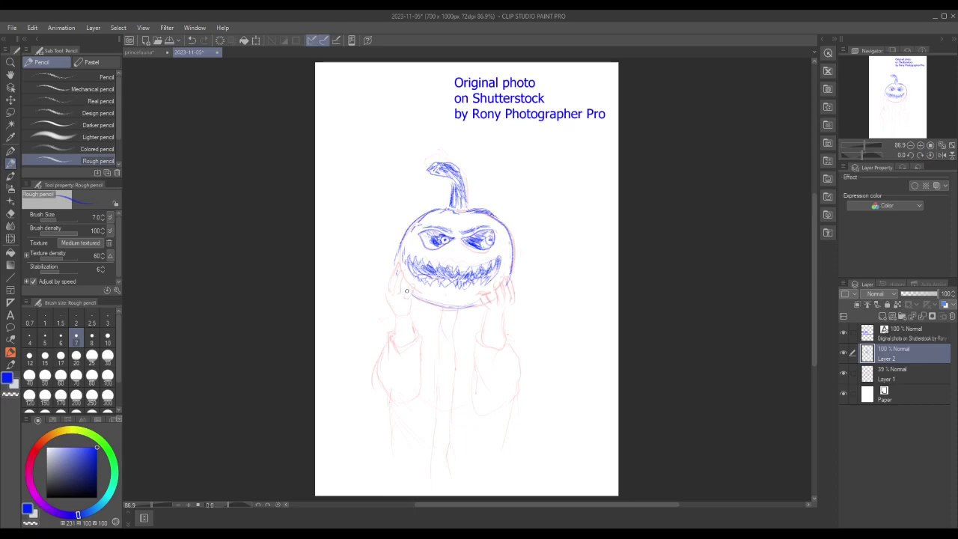
left_click_drag(405, 292, 417, 284)
left_click_drag(412, 288, 407, 294)
left_click_drag(390, 297, 401, 271)
mouse_move(394, 288)
left_mouse_down()
mouse_move(386, 294)
mouse_move(390, 315)
mouse_move(408, 325)
mouse_move(394, 314)
mouse_move(396, 343)
left_mouse_up()
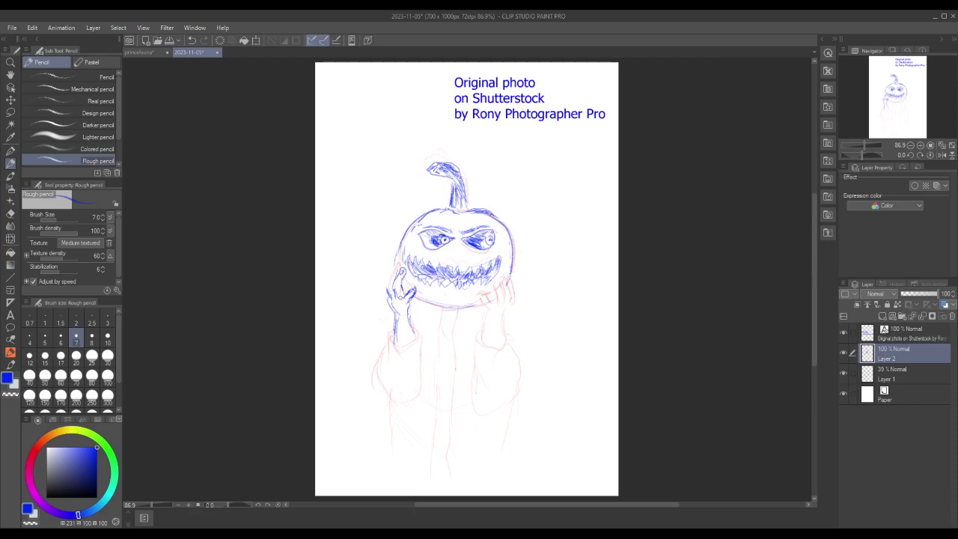
Add the outer fingers of the left-side hand curling up along the pumpkin and reinforce the thumb
mouse_move(392, 283)
left_mouse_down()
mouse_move(383, 276)
mouse_move(393, 261)
left_mouse_up()
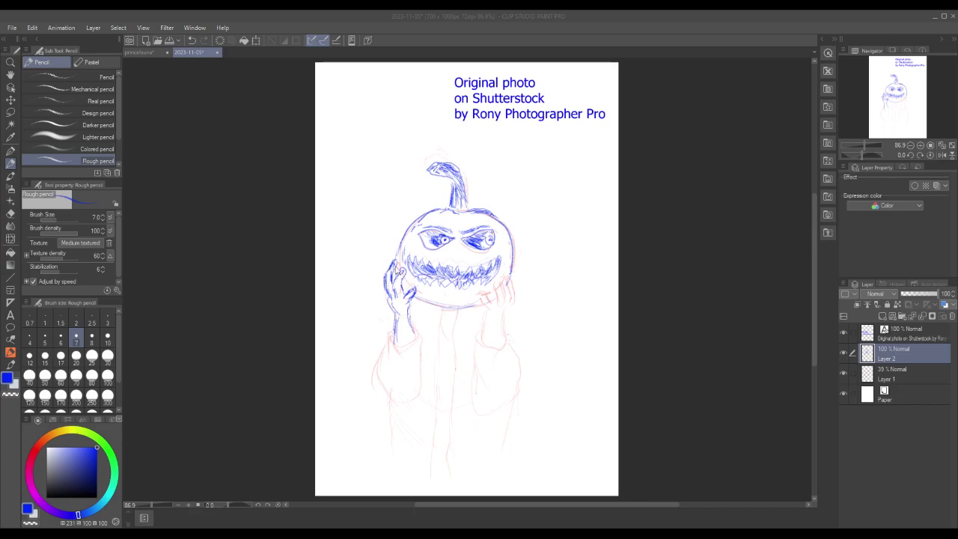
left_click_drag(390, 263, 395, 271)
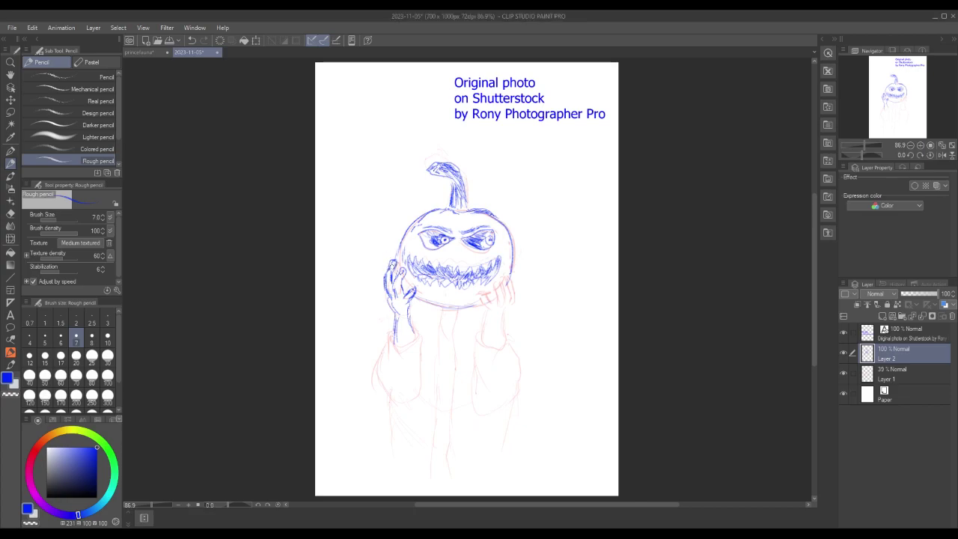
left_click_drag(391, 262, 383, 278)
mouse_move(401, 295)
left_mouse_down()
mouse_move(400, 282)
mouse_move(408, 301)
mouse_move(415, 292)
left_mouse_up()
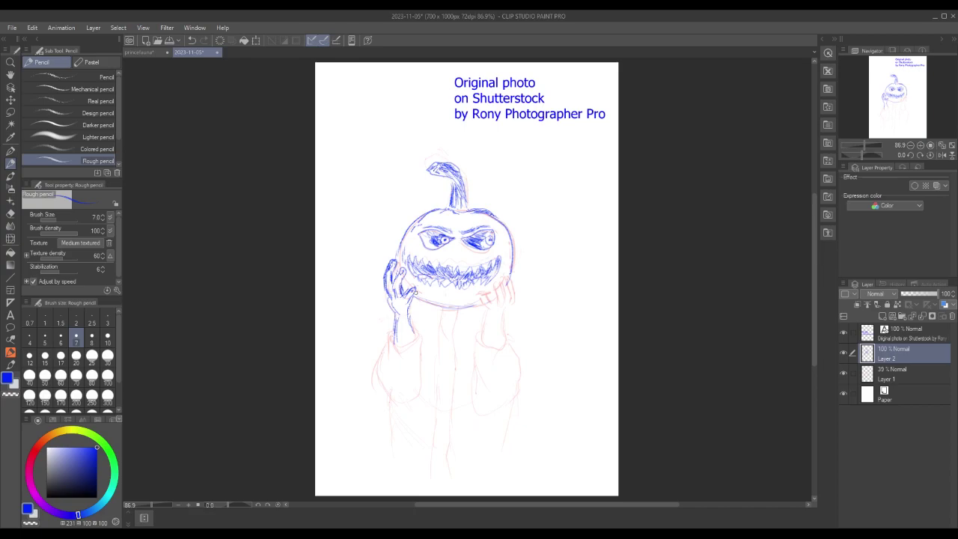
Draw the fingers, thumb, palm and wrist of the hand at the pumpkin's right side
left_click_drag(486, 298, 496, 308)
left_click_drag(492, 281, 500, 304)
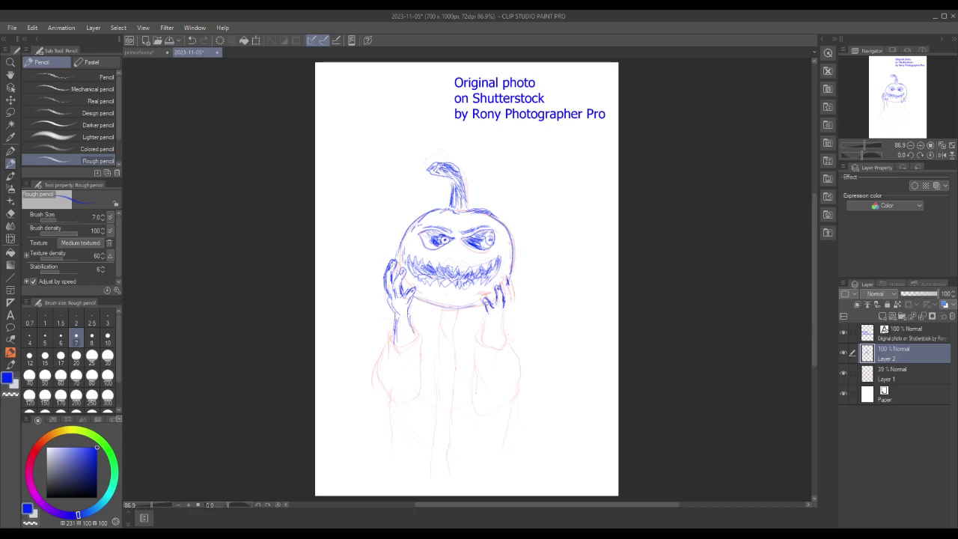
mouse_move(481, 299)
left_mouse_down()
mouse_move(491, 310)
mouse_move(481, 299)
left_mouse_up()
mouse_move(506, 301)
left_mouse_down()
mouse_move(503, 273)
mouse_move(509, 295)
mouse_move(500, 275)
mouse_move(513, 285)
mouse_move(497, 292)
left_mouse_up()
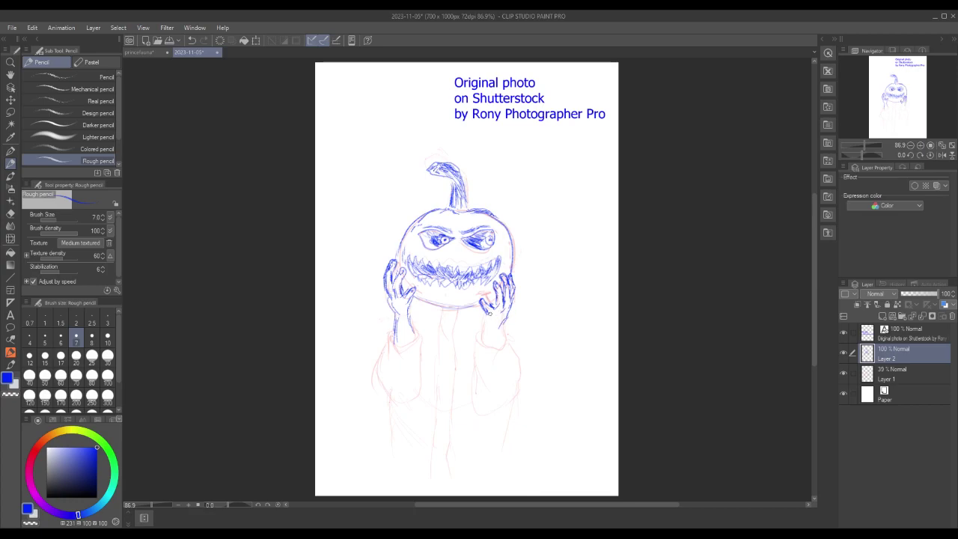
mouse_move(477, 299)
left_mouse_down()
mouse_move(504, 342)
mouse_move(484, 344)
left_mouse_up()
Draw the jagged collar under the pumpkin and the shirt's vertical button placket with its upper buttons
mouse_move(431, 303)
left_mouse_down()
mouse_move(418, 320)
mouse_move(426, 339)
mouse_move(453, 316)
mouse_move(482, 312)
mouse_move(430, 327)
left_mouse_up()
mouse_move(437, 313)
left_mouse_down()
mouse_move(421, 334)
mouse_move(475, 320)
mouse_move(467, 332)
left_mouse_up()
mouse_move(470, 314)
left_mouse_down()
mouse_move(452, 326)
mouse_move(450, 352)
mouse_move(440, 349)
mouse_move(448, 353)
mouse_move(449, 337)
mouse_move(439, 381)
mouse_move(453, 374)
mouse_move(453, 384)
left_mouse_up()
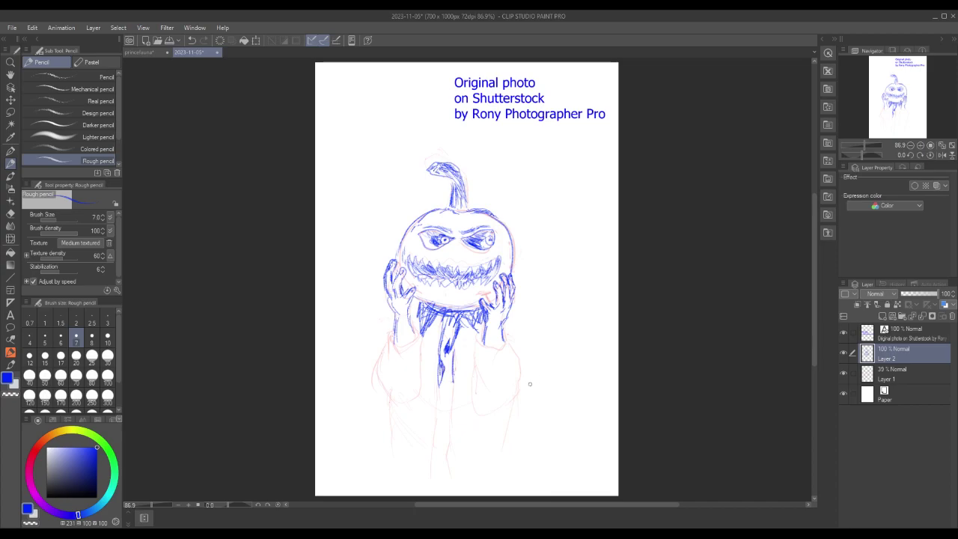
mouse_move(439, 364)
left_mouse_down()
mouse_move(437, 398)
mouse_move(454, 411)
mouse_move(437, 409)
mouse_move(445, 385)
mouse_move(446, 394)
left_mouse_up()
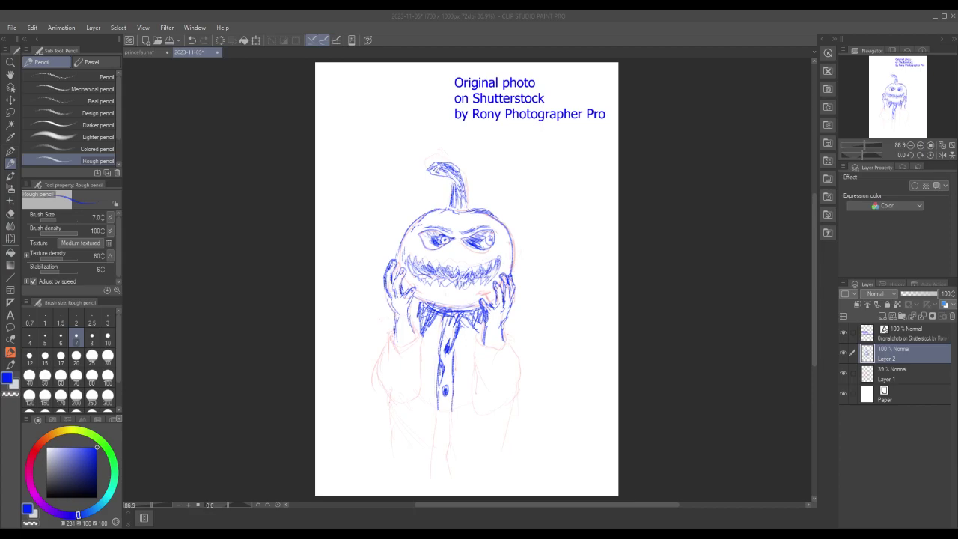
Outline the left-side sleeve from its open cuff around the elbow, with dark creases near the cuff
left_click(393, 348)
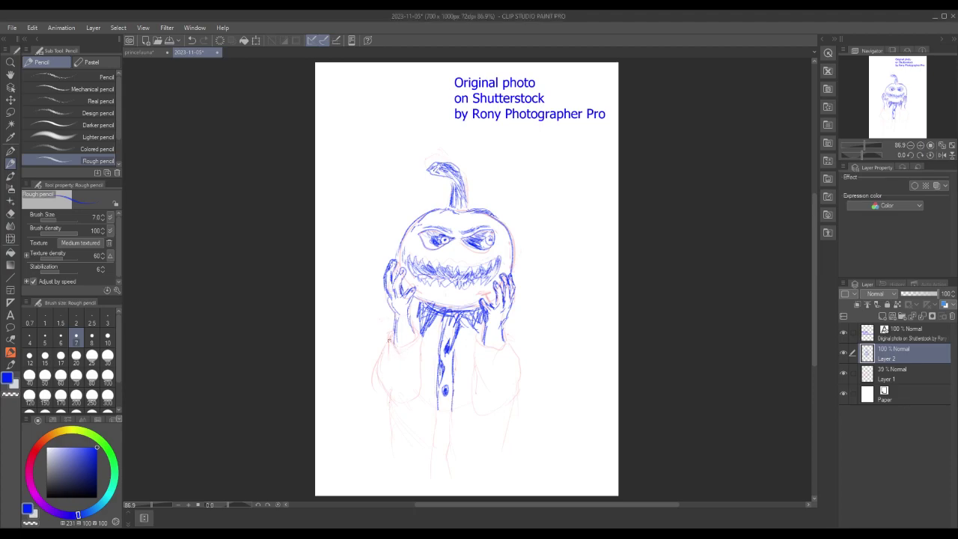
mouse_move(404, 356)
left_mouse_down()
mouse_move(398, 380)
mouse_move(408, 365)
left_mouse_up()
left_click_drag(395, 358, 400, 358)
mouse_move(416, 331)
left_mouse_down()
mouse_move(417, 384)
mouse_move(408, 401)
left_mouse_up()
left_click_drag(390, 332, 387, 346)
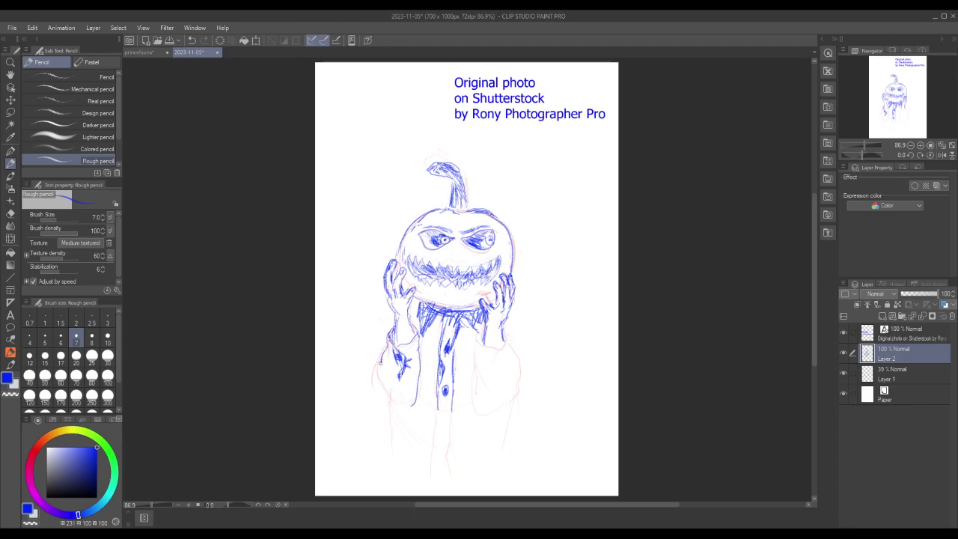
mouse_move(378, 367)
left_mouse_down()
mouse_move(388, 403)
mouse_move(416, 407)
left_mouse_up()
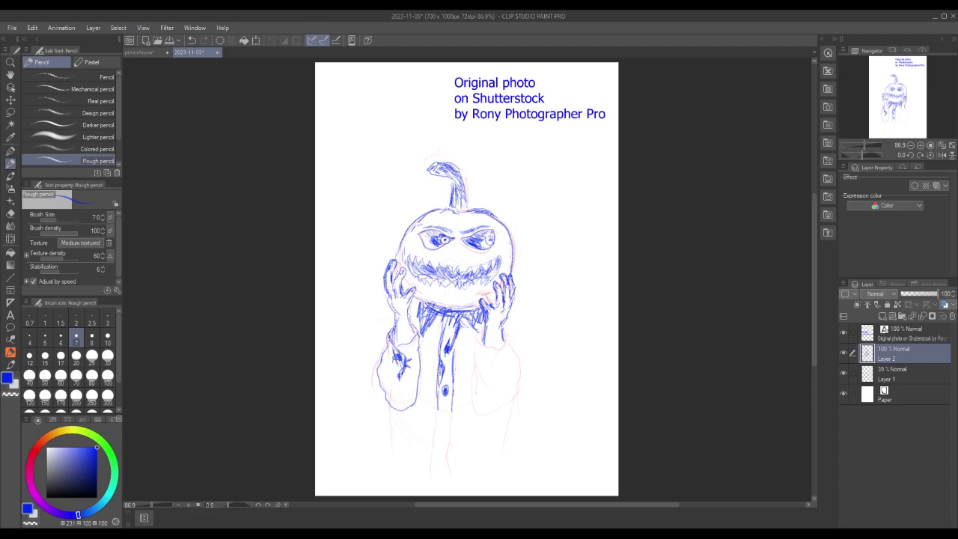
Shade the folds inside the left-side sleeve with curved strokes from the cuff down to the elbow
mouse_move(393, 362)
left_mouse_down()
mouse_move(415, 394)
mouse_move(410, 379)
mouse_move(387, 383)
mouse_move(391, 377)
mouse_move(402, 391)
mouse_move(386, 394)
mouse_move(414, 359)
left_mouse_up()
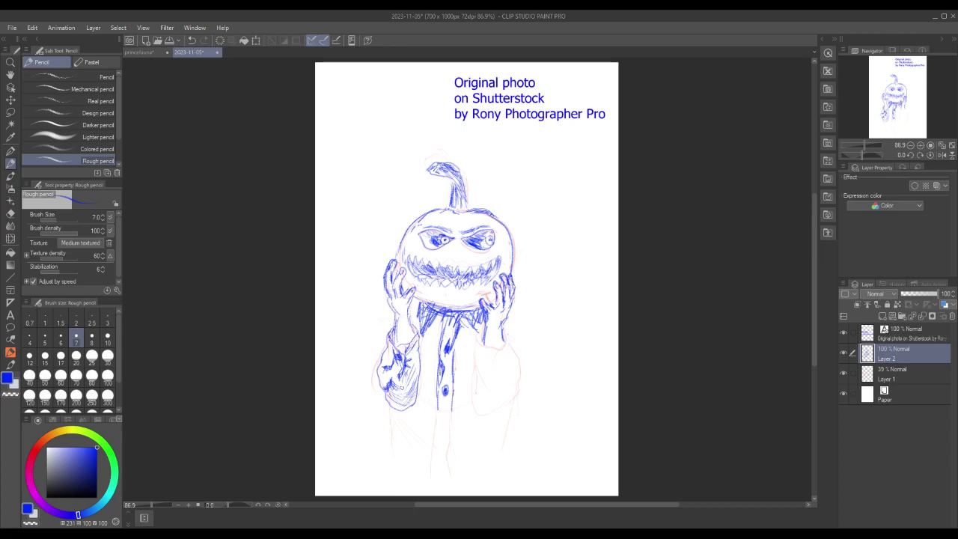
left_click_drag(390, 341, 384, 375)
mouse_move(393, 374)
left_mouse_down()
mouse_move(404, 371)
mouse_move(398, 397)
mouse_move(410, 398)
mouse_move(392, 398)
mouse_move(404, 398)
left_mouse_up()
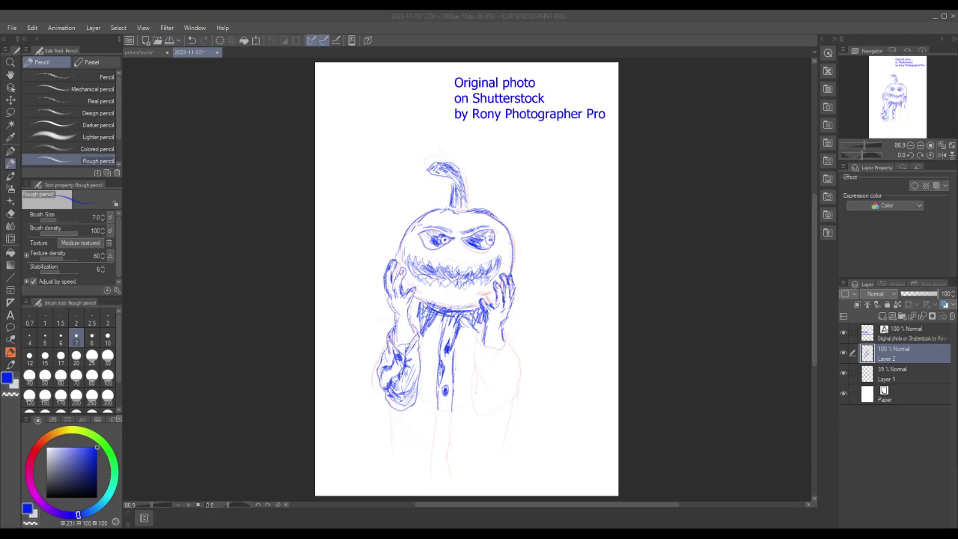
Draw the right-side sleeve with a cuff button, an outline rounded at the elbow and a few fold lines
left_click(499, 355)
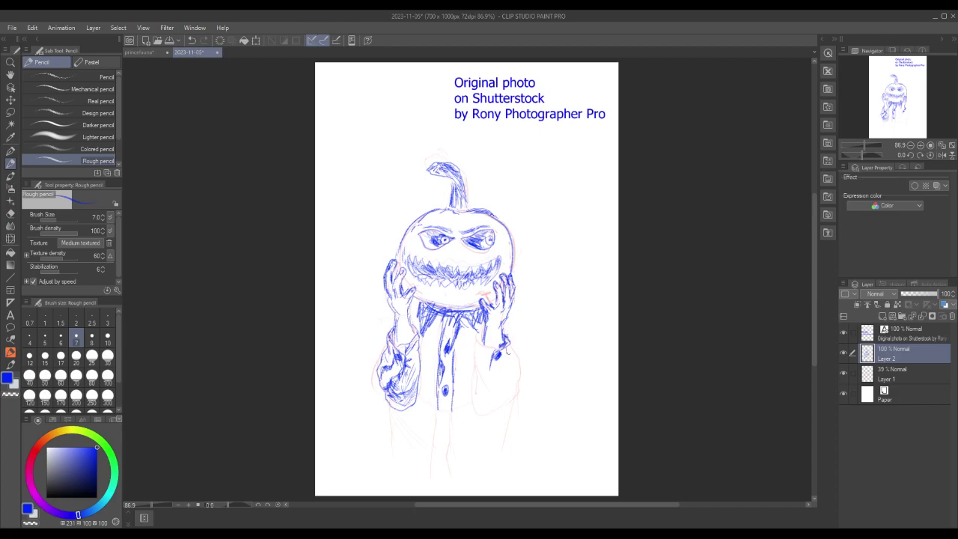
mouse_move(485, 332)
left_mouse_down()
mouse_move(482, 347)
mouse_move(473, 341)
mouse_move(472, 376)
left_mouse_up()
mouse_move(510, 345)
left_mouse_down()
mouse_move(521, 378)
mouse_move(498, 403)
left_mouse_up()
mouse_move(473, 360)
left_mouse_down()
mouse_move(475, 377)
mouse_move(488, 364)
mouse_move(492, 388)
mouse_move(473, 389)
mouse_move(477, 404)
left_mouse_up()
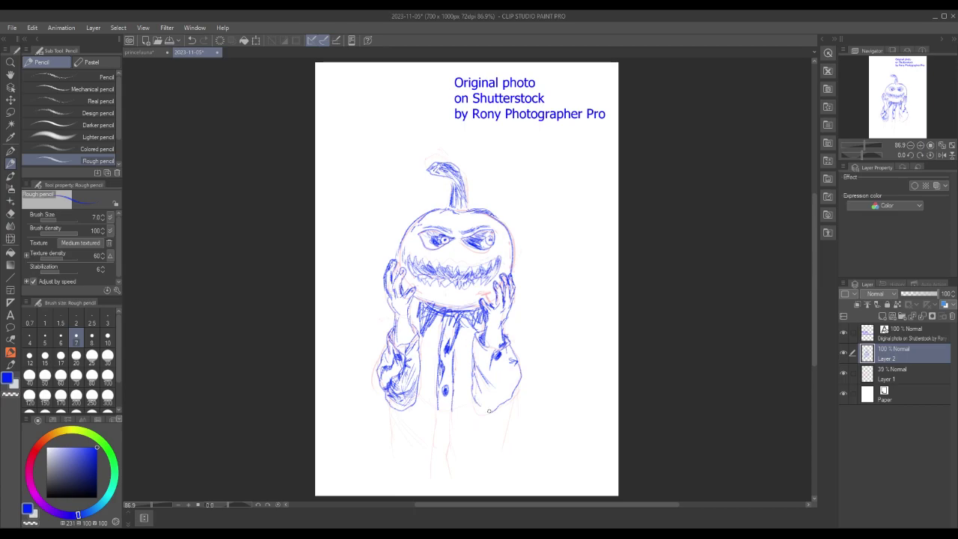
mouse_move(471, 387)
left_mouse_down()
mouse_move(473, 409)
mouse_move(490, 412)
left_mouse_up()
mouse_move(508, 347)
left_mouse_down()
mouse_move(520, 375)
mouse_move(506, 398)
mouse_move(515, 351)
mouse_move(521, 383)
mouse_move(510, 404)
left_mouse_up()
mouse_move(507, 348)
left_mouse_down()
mouse_move(515, 367)
mouse_move(504, 401)
left_mouse_up()
Lasso the right-side sleeve, shift it slightly outward and upward, and apply the transformation
key("m")
mouse_move(487, 326)
left_mouse_down()
mouse_move(470, 396)
mouse_move(505, 413)
mouse_move(530, 351)
mouse_move(516, 324)
mouse_move(483, 333)
left_mouse_up()
key("ctrl+t")
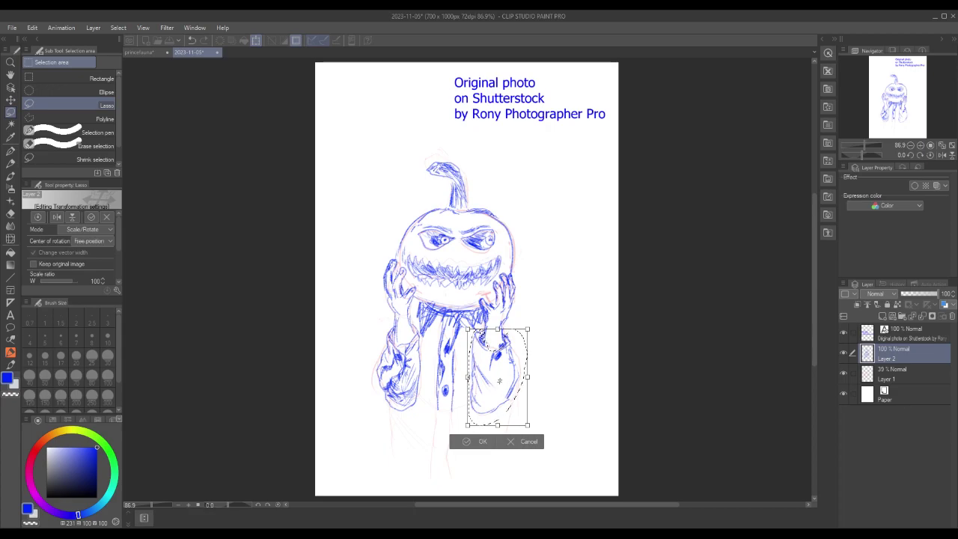
left_click_drag(496, 386, 506, 372)
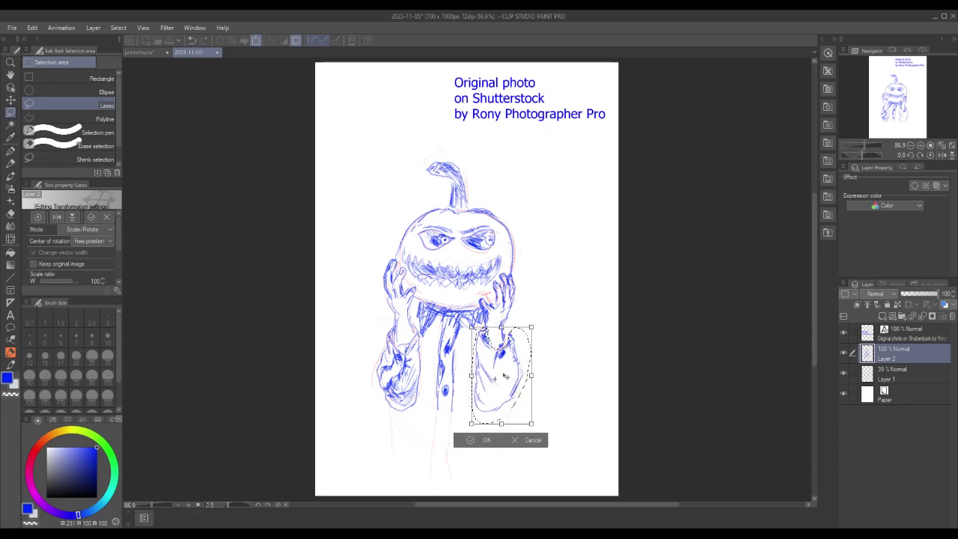
left_click(475, 440)
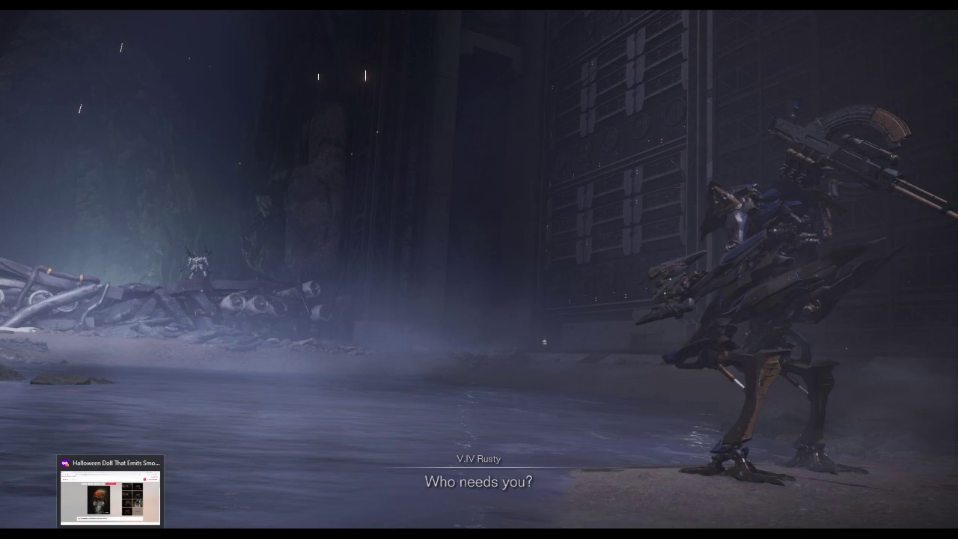
left_click(128, 494)
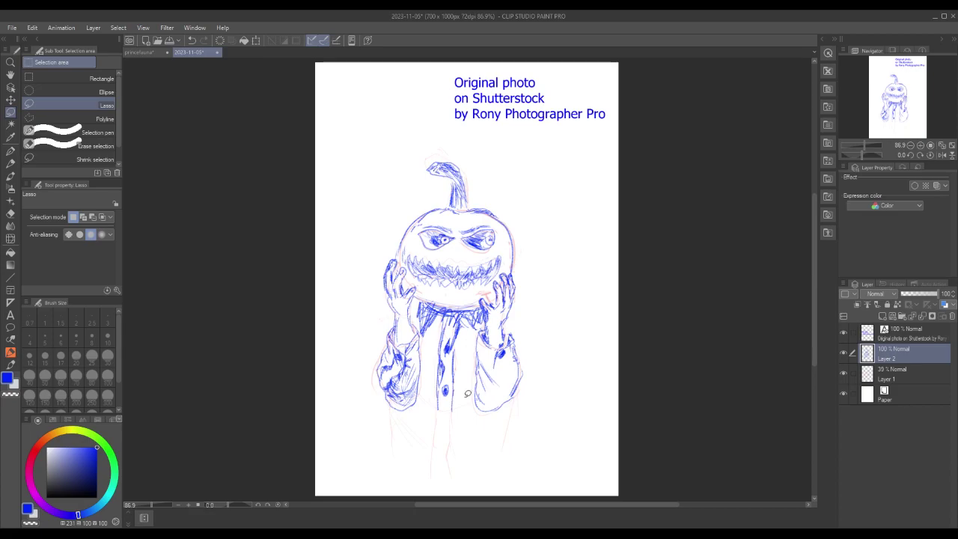
Extend the shirt placket down toward the page's lower edge with the sketch pen and fill in a button near its end
left_click_drag(453, 407, 450, 421)
left_click(364, 442)
left_click(10, 365)
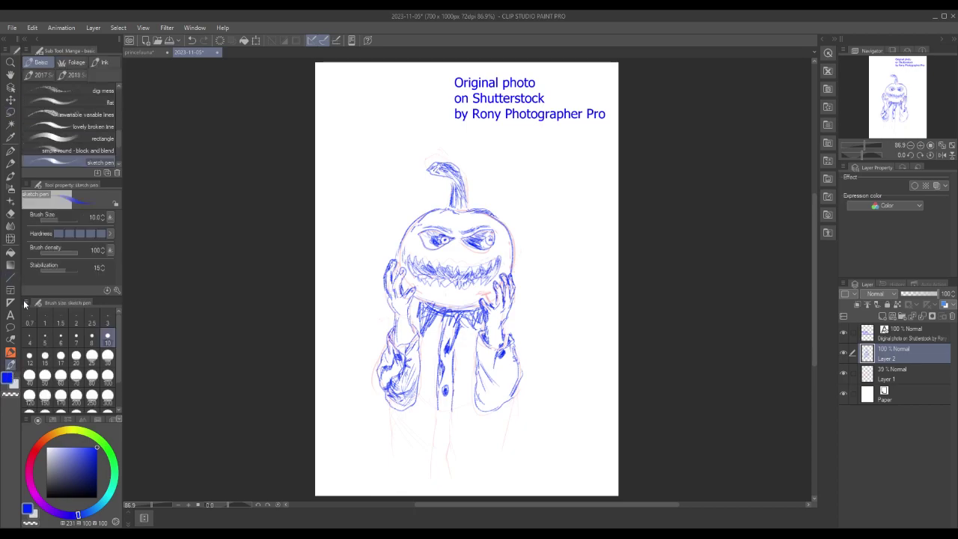
left_click_drag(436, 416, 444, 434)
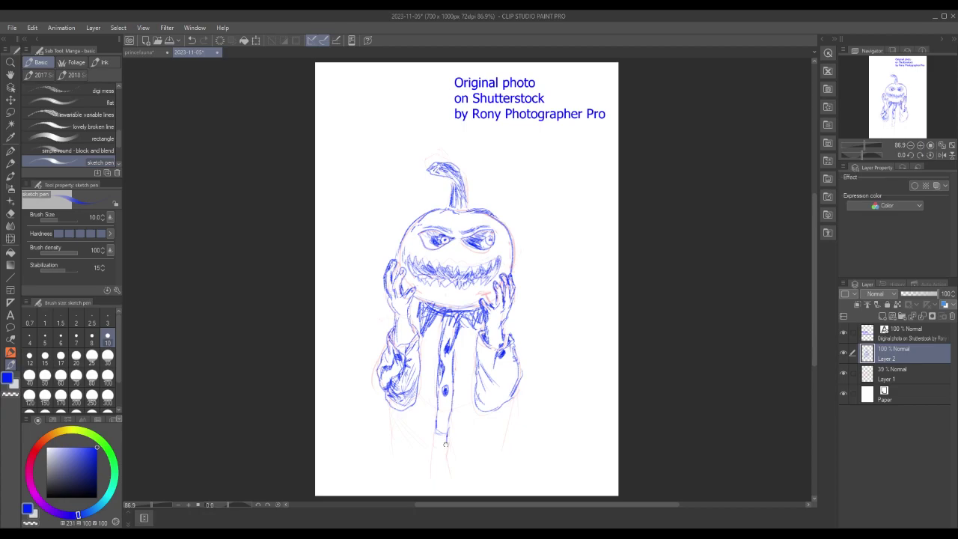
left_click_drag(434, 451, 432, 470)
left_click_drag(442, 454, 446, 478)
left_click_drag(435, 458, 440, 460)
Lasso the middle shirt button, move it slightly upward, apply and deselect, and draw a filled button below it with the sketch pen
key("m")
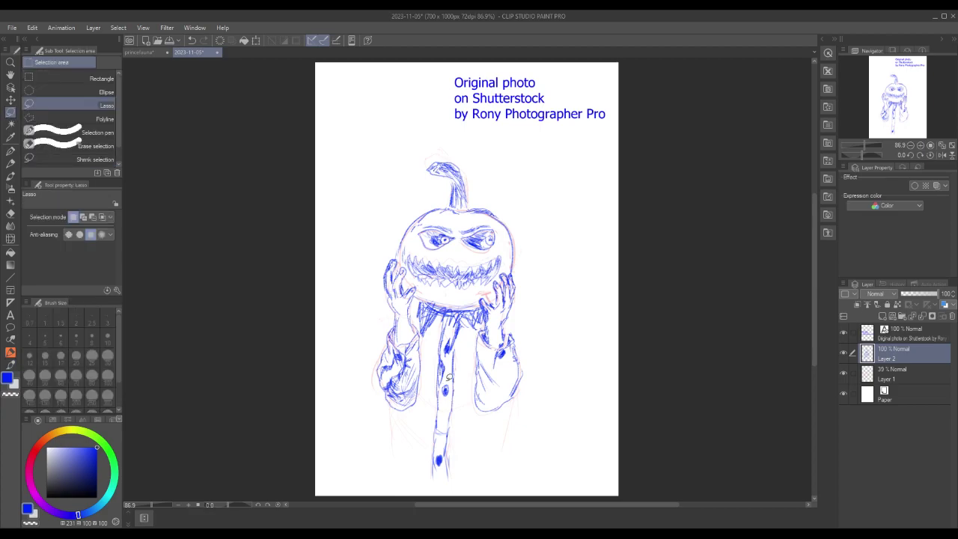
left_click_drag(452, 390, 449, 389)
key("ctrl+t")
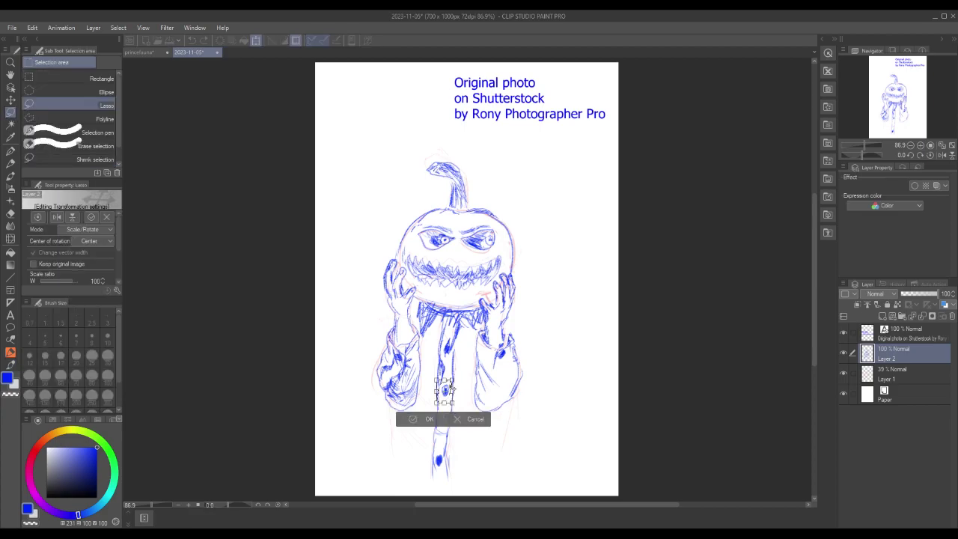
left_click(422, 416)
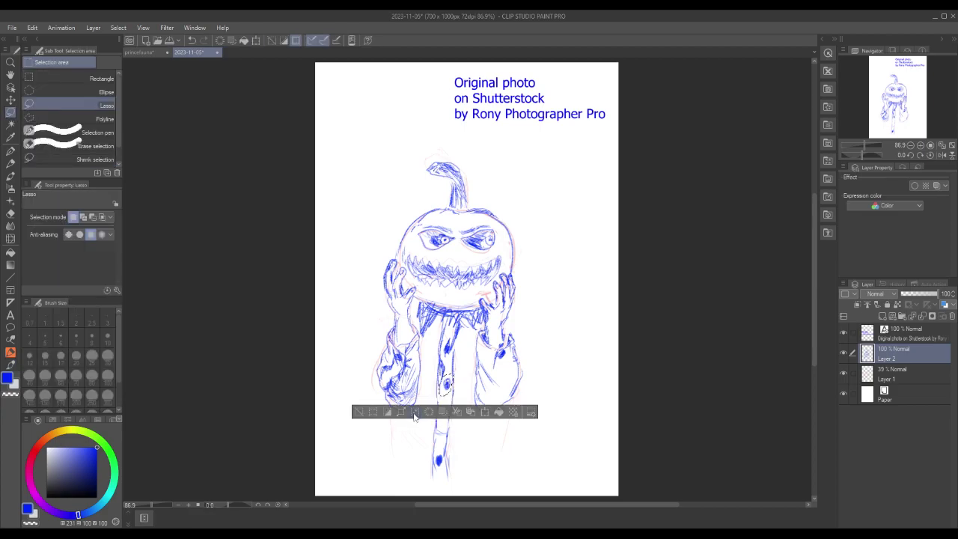
left_click(369, 414)
left_click(10, 366)
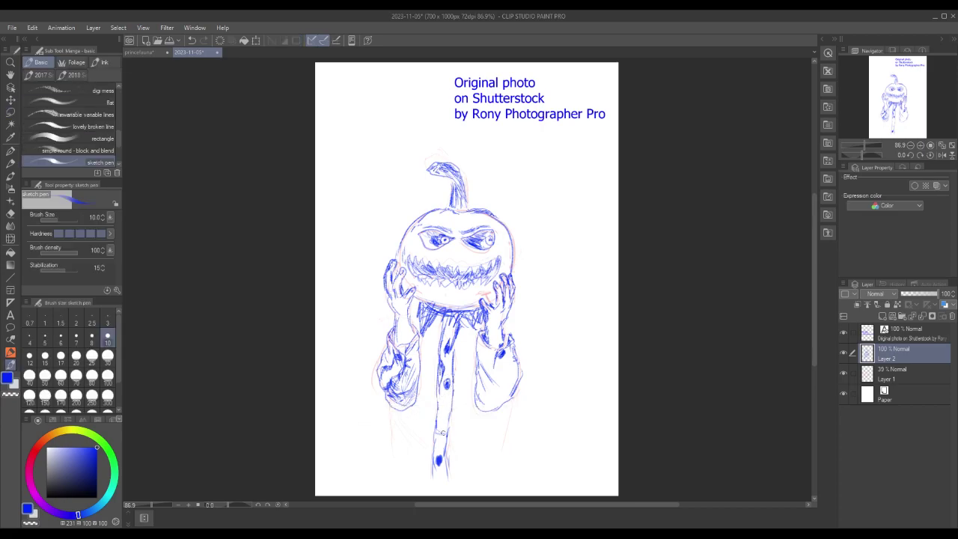
left_click_drag(438, 425, 443, 420)
Draw the shirt's curved left hem with the Rough pencil and hatch the background left of the figure with long diagonal strokes
left_click(11, 175)
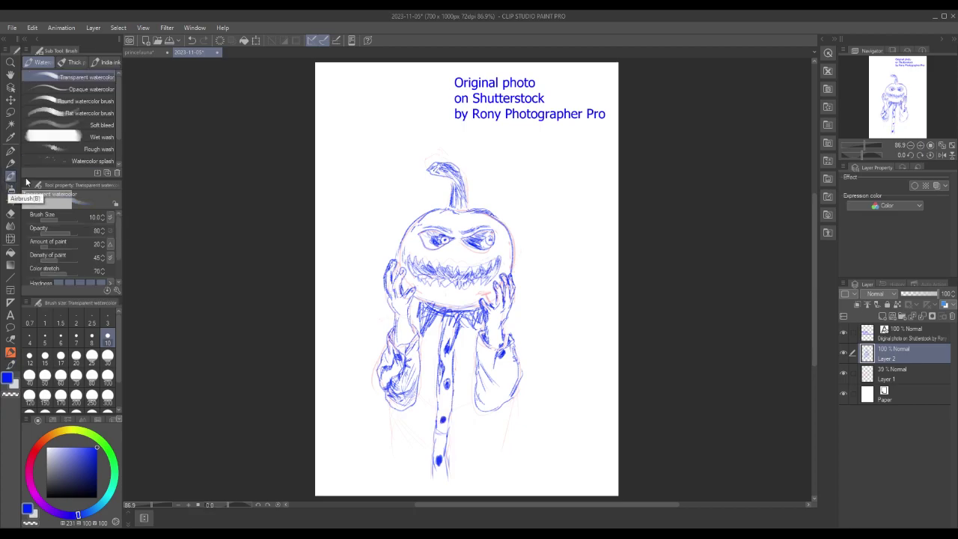
left_click(9, 167)
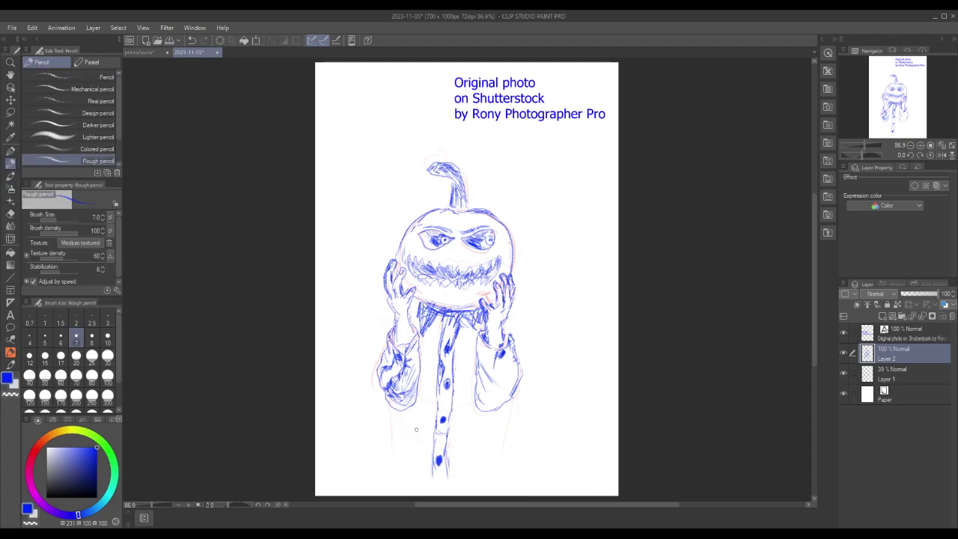
mouse_move(406, 413)
left_mouse_down()
mouse_move(435, 428)
mouse_move(421, 426)
mouse_move(390, 449)
mouse_move(388, 480)
left_mouse_up()
left_click_drag(400, 440, 385, 479)
left_click_drag(379, 427, 396, 467)
mouse_move(378, 404)
left_mouse_down()
mouse_move(390, 440)
mouse_move(351, 467)
left_mouse_up()
left_click_drag(368, 431, 381, 446)
left_click_drag(346, 337, 368, 400)
left_click_drag(345, 355, 358, 404)
mouse_move(337, 381)
left_mouse_down()
mouse_move(369, 443)
mouse_move(352, 420)
left_mouse_up()
left_click_drag(341, 319, 367, 399)
left_click_drag(332, 299, 370, 379)
mouse_move(332, 274)
left_mouse_down()
mouse_move(363, 324)
mouse_move(359, 316)
left_mouse_up()
mouse_move(335, 247)
left_mouse_down()
mouse_move(365, 315)
mouse_move(362, 307)
left_mouse_up()
left_click_drag(330, 302, 374, 374)
mouse_move(326, 319)
left_mouse_down()
mouse_move(378, 398)
mouse_move(364, 368)
left_mouse_up()
left_click_drag(337, 280, 356, 318)
left_click_drag(342, 251, 368, 304)
left_click_drag(374, 438, 397, 467)
left_click_drag(371, 420, 389, 475)
left_click_drag(378, 406, 402, 430)
left_click_drag(357, 380, 399, 427)
mouse_move(354, 359)
left_mouse_down()
mouse_move(398, 420)
mouse_move(388, 452)
left_mouse_up()
left_click_drag(361, 422, 404, 462)
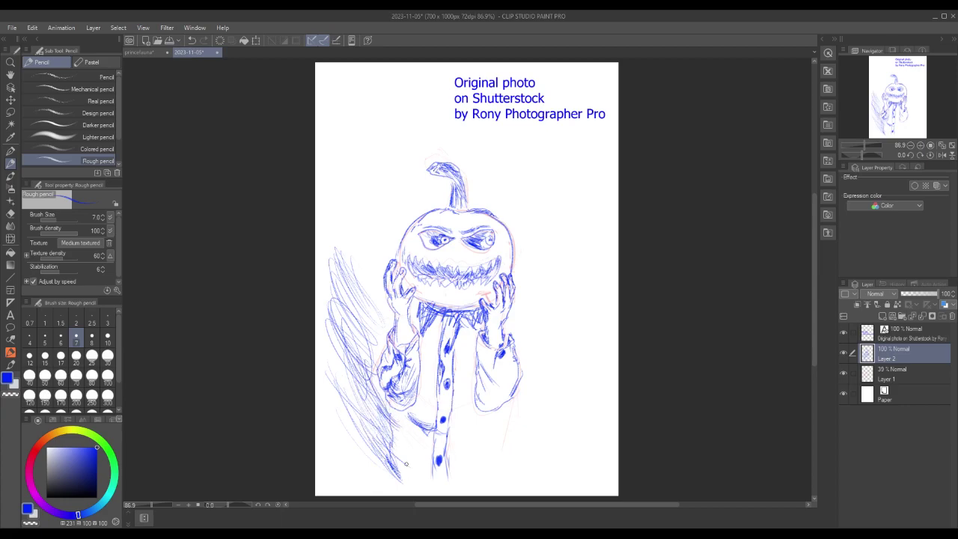
mouse_move(407, 428)
left_mouse_down()
mouse_move(390, 452)
mouse_move(416, 458)
mouse_move(391, 483)
mouse_move(404, 482)
mouse_move(391, 474)
left_mouse_up()
left_click_drag(425, 443, 405, 468)
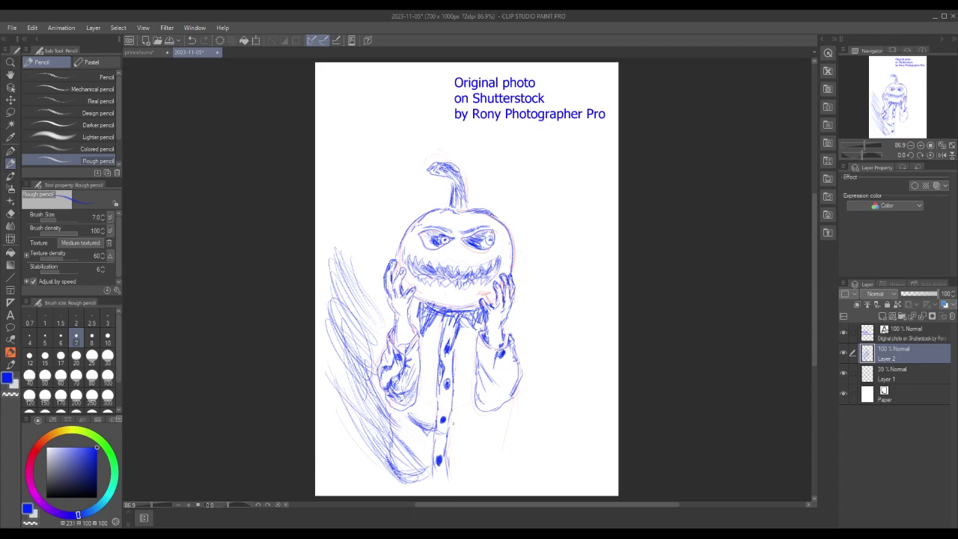
Draw the shirt's lower edge beneath the right-side sleeve, darken under both elbows and add the hip line
mouse_move(452, 425)
left_mouse_down()
mouse_move(492, 418)
mouse_move(517, 395)
left_mouse_up()
mouse_move(485, 423)
left_mouse_down()
mouse_move(505, 404)
mouse_move(491, 409)
mouse_move(501, 411)
left_mouse_up()
mouse_move(390, 422)
left_mouse_down()
mouse_move(394, 407)
mouse_move(416, 400)
mouse_move(402, 408)
left_mouse_up()
left_click_drag(476, 422, 494, 412)
mouse_move(489, 431)
left_mouse_down()
mouse_move(494, 417)
mouse_move(506, 419)
mouse_move(499, 443)
left_mouse_up()
mouse_move(516, 401)
left_mouse_down()
mouse_move(490, 423)
mouse_move(503, 451)
left_mouse_up()
Hatch the background right of the figure with long diagonal strokes from beside the hand down to the hip
left_click_drag(514, 417, 493, 491)
left_click_drag(527, 416, 495, 470)
left_click_drag(553, 381, 501, 464)
mouse_move(555, 365)
left_mouse_down()
mouse_move(506, 431)
mouse_move(499, 470)
left_mouse_up()
left_click_drag(570, 380, 500, 488)
mouse_move(565, 344)
left_mouse_down()
mouse_move(502, 458)
mouse_move(511, 406)
mouse_move(503, 464)
left_mouse_up()
left_click_drag(569, 389, 509, 485)
mouse_move(576, 287)
left_mouse_down()
mouse_move(518, 395)
mouse_move(498, 354)
left_mouse_up()
left_click_drag(564, 267, 501, 332)
Cross-hatch the background left of the figure in the opposite direction and fill the gaps in the right-side hatching
left_click_drag(370, 336, 354, 352)
left_click_drag(364, 407, 332, 454)
left_click_drag(391, 413, 327, 471)
mouse_move(374, 392)
left_mouse_down()
mouse_move(316, 448)
mouse_move(329, 472)
mouse_move(334, 444)
left_mouse_up()
mouse_move(381, 353)
left_mouse_down()
mouse_move(325, 412)
mouse_move(338, 410)
left_mouse_up()
left_click_drag(370, 314, 329, 370)
mouse_move(380, 284)
left_mouse_down()
mouse_move(335, 350)
mouse_move(334, 323)
left_mouse_up()
left_click_drag(380, 292, 346, 338)
left_click_drag(371, 272, 338, 312)
mouse_move(569, 283)
left_mouse_down()
mouse_move(522, 331)
mouse_move(512, 329)
mouse_move(511, 360)
left_mouse_up()
mouse_move(572, 325)
left_mouse_down()
mouse_move(522, 379)
mouse_move(524, 405)
left_mouse_up()
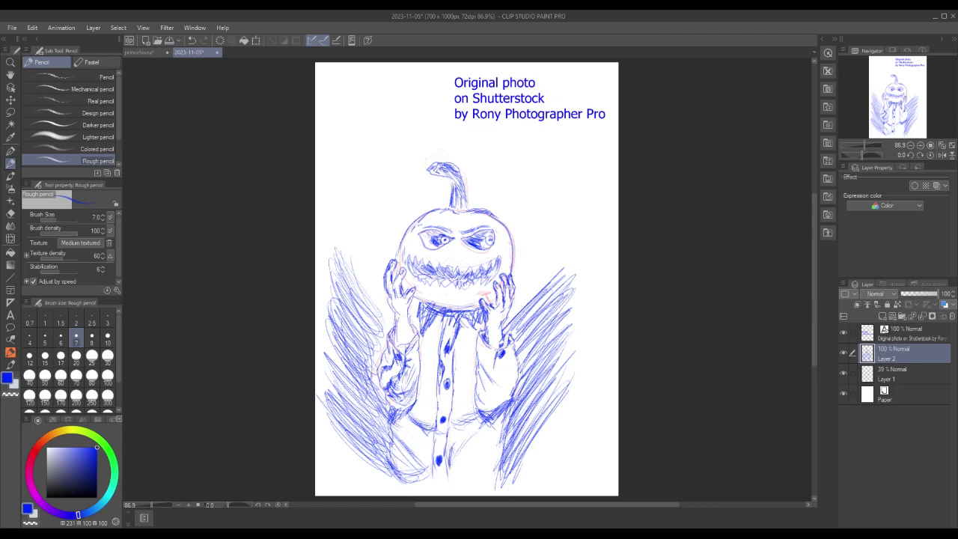
Sketch the trouser folds and hip shading below the shirt hem, between the button placket and the right-side hatching
left_click_drag(482, 423, 460, 440)
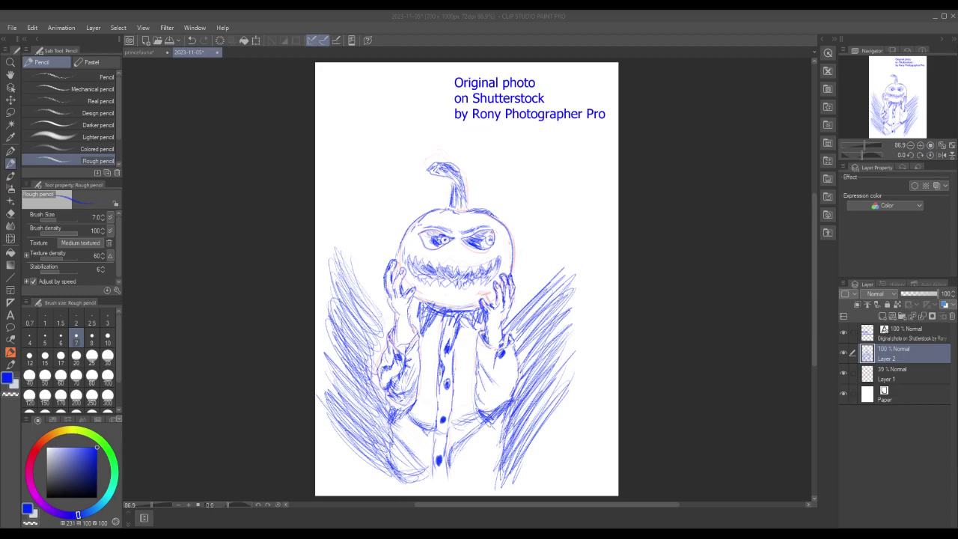
mouse_move(454, 455)
left_mouse_down()
mouse_move(453, 467)
mouse_move(475, 474)
left_mouse_up()
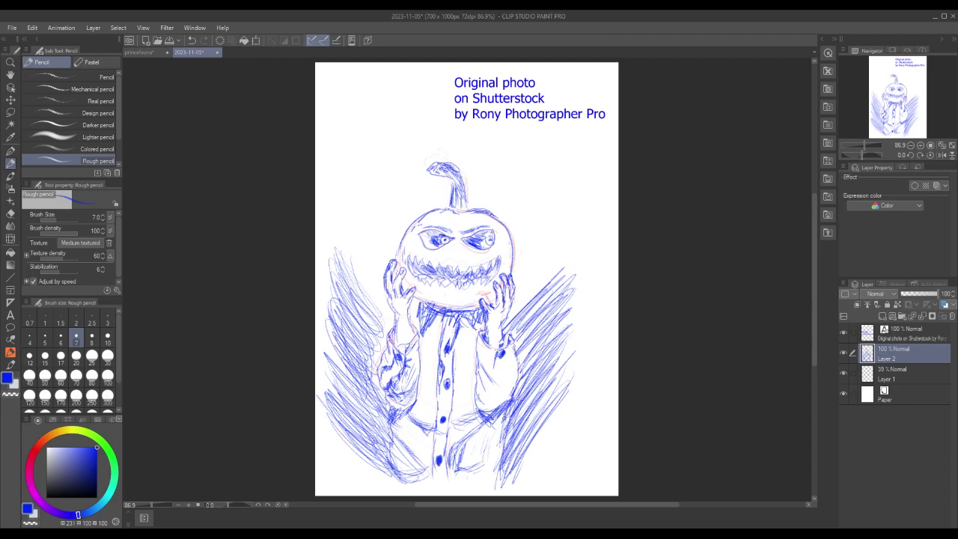
mouse_move(491, 423)
left_mouse_down()
mouse_move(476, 485)
mouse_move(476, 468)
mouse_move(492, 479)
left_mouse_up()
Draw vertical fold lines on both sides of the shirt front and shade the creases of the right-side sleeve
left_click_drag(454, 352, 462, 384)
mouse_move(455, 330)
left_mouse_down()
mouse_move(463, 353)
mouse_move(470, 347)
left_mouse_up()
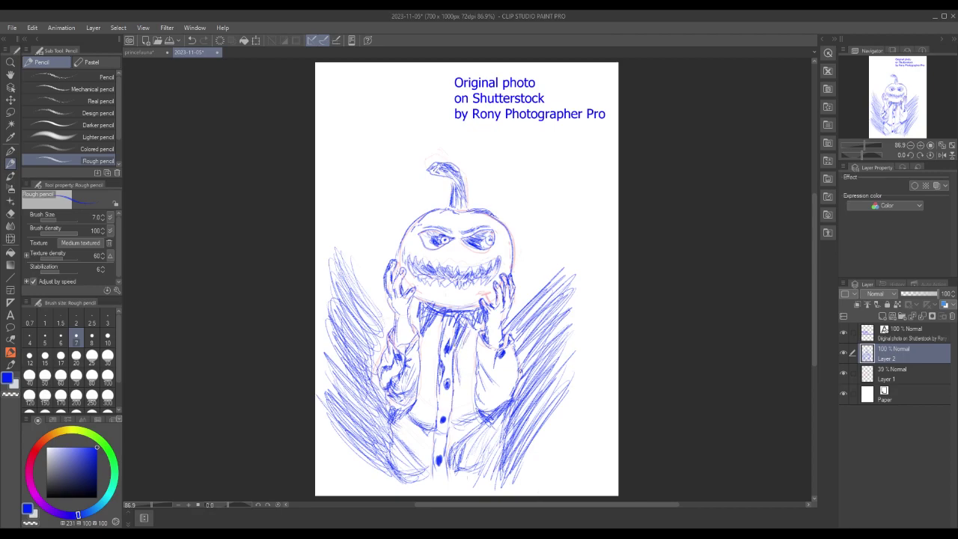
left_click_drag(423, 393, 426, 325)
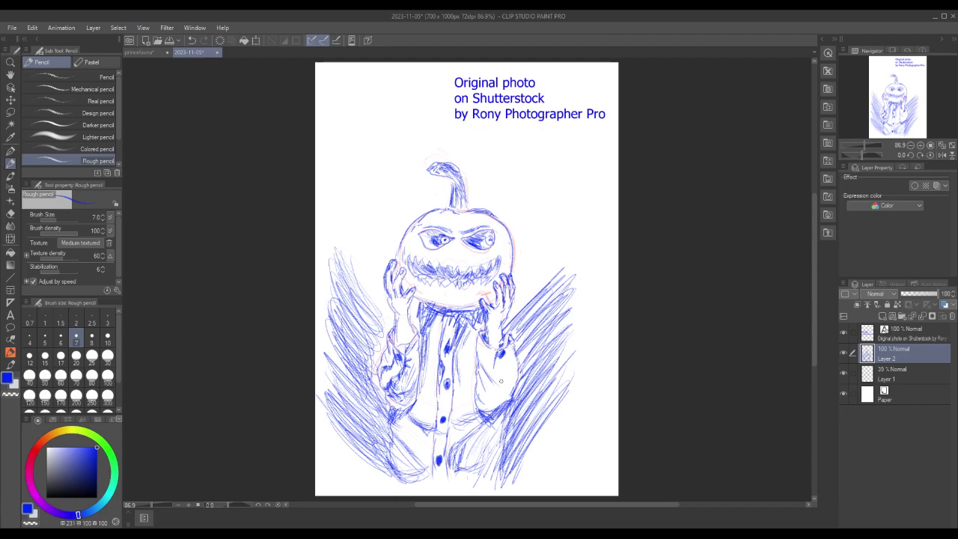
mouse_move(501, 372)
left_mouse_down()
mouse_move(494, 378)
mouse_move(503, 366)
mouse_move(506, 393)
mouse_move(494, 408)
mouse_move(509, 382)
mouse_move(500, 408)
mouse_move(483, 389)
mouse_move(486, 404)
mouse_move(492, 379)
mouse_move(510, 401)
left_mouse_up()
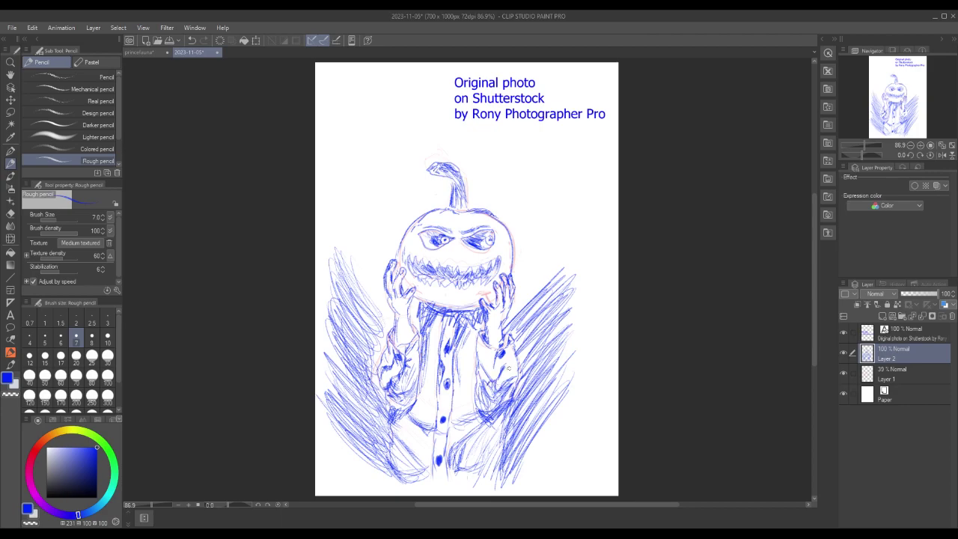
left_click_drag(507, 357, 518, 372)
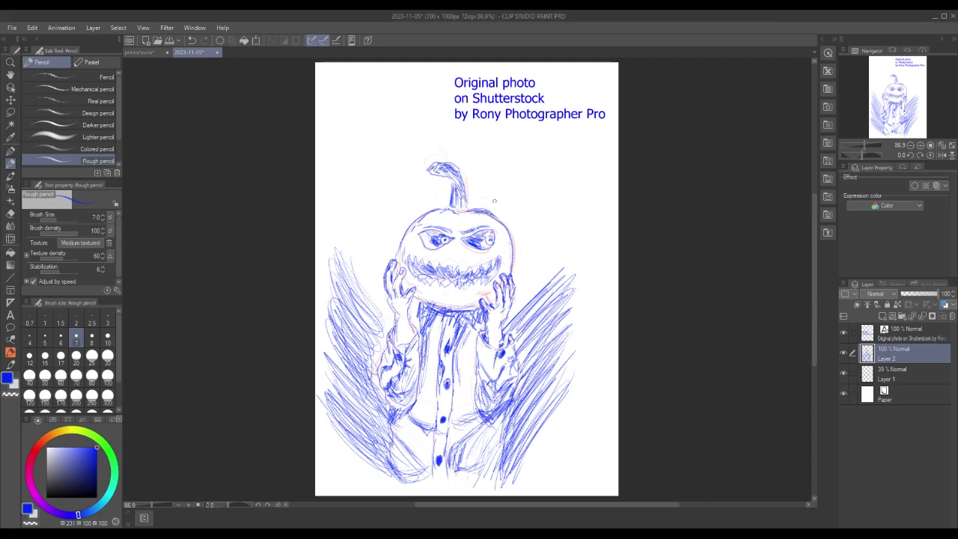
Sketch wispy flowing lines trailing right from the stem and upper edge of the pumpkin head, with a few curves beside the stem
left_click_drag(482, 204, 516, 205)
left_click_drag(490, 169, 501, 195)
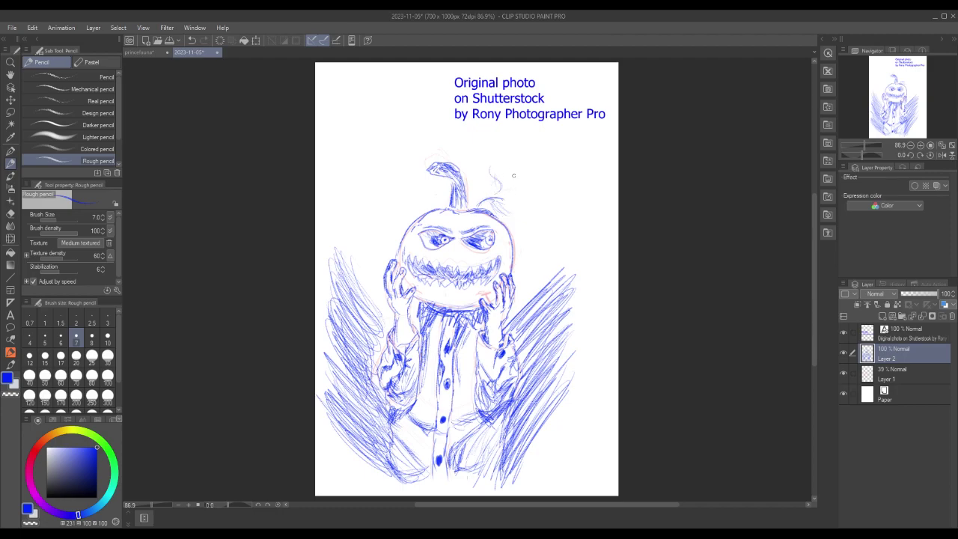
left_click_drag(535, 194, 511, 203)
left_click_drag(550, 201, 533, 213)
mouse_move(423, 208)
left_mouse_down()
mouse_move(461, 191)
mouse_move(514, 185)
mouse_move(511, 194)
mouse_move(508, 180)
mouse_move(545, 191)
mouse_move(560, 222)
left_mouse_up()
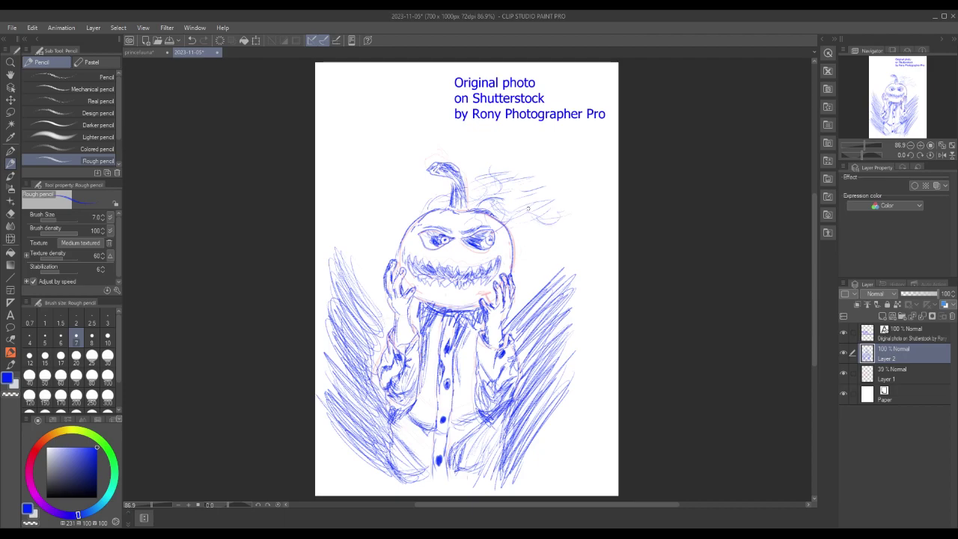
mouse_move(565, 197)
left_mouse_down()
mouse_move(554, 221)
mouse_move(543, 199)
mouse_move(557, 174)
mouse_move(544, 178)
mouse_move(569, 175)
left_mouse_up()
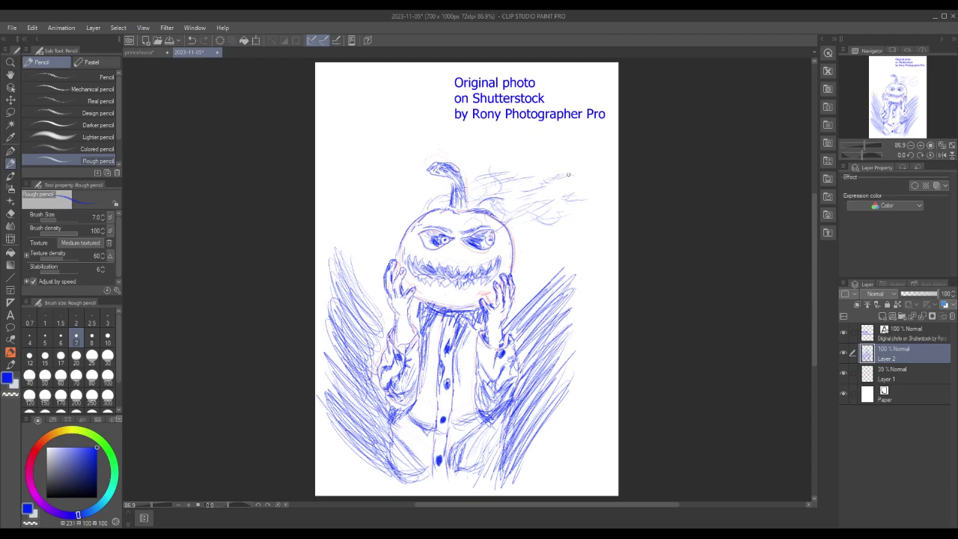
mouse_move(507, 170)
left_mouse_down()
mouse_move(522, 154)
mouse_move(502, 172)
left_mouse_up()
left_click_drag(472, 149, 468, 166)
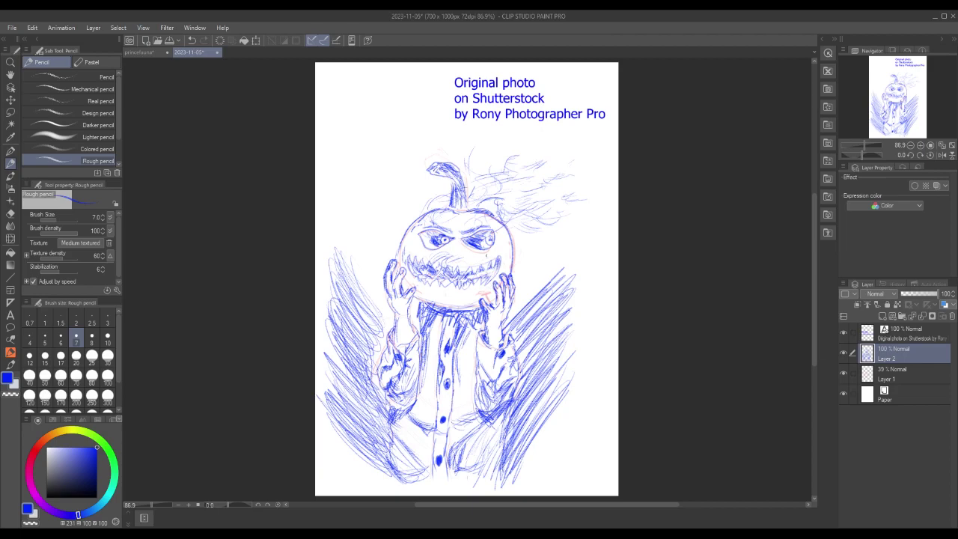
Darken the pumpkin's jagged mouth and add short strokes from its right corner toward the cheek
left_click_drag(472, 268, 492, 271)
left_click_drag(425, 273, 431, 279)
left_click_drag(489, 263, 508, 244)
left_click_drag(498, 250, 513, 245)
Thicken the wisps to the right of the stem with longer strokes and add curved lines across the pumpkin's top
mouse_move(437, 202)
left_mouse_down()
mouse_move(426, 226)
mouse_move(484, 213)
left_mouse_up()
left_click_drag(535, 177, 570, 168)
left_click_drag(531, 193, 574, 186)
mouse_move(532, 202)
left_mouse_down()
mouse_move(571, 198)
mouse_move(594, 178)
left_mouse_up()
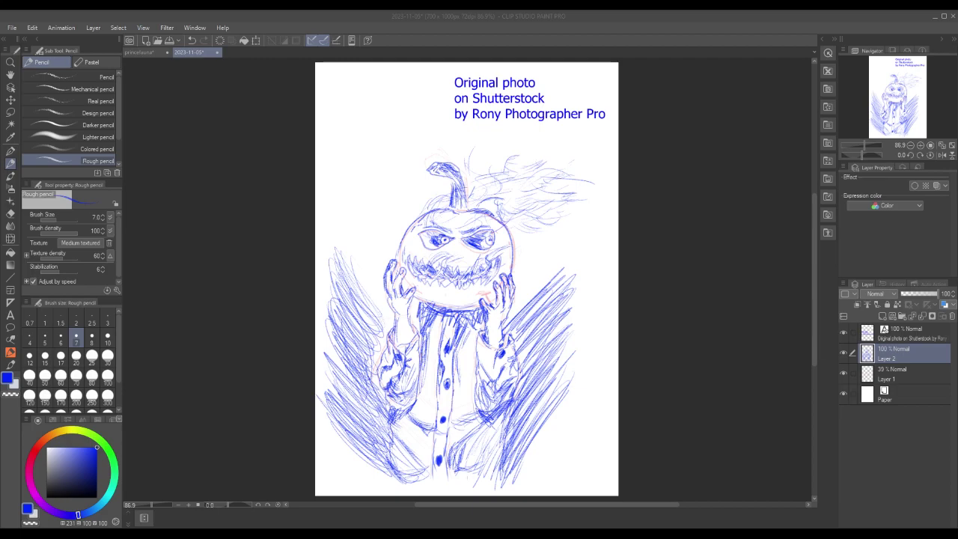
Add light crease lines across the lower shirt and chest around the buttons and save the drawing
left_click(424, 398)
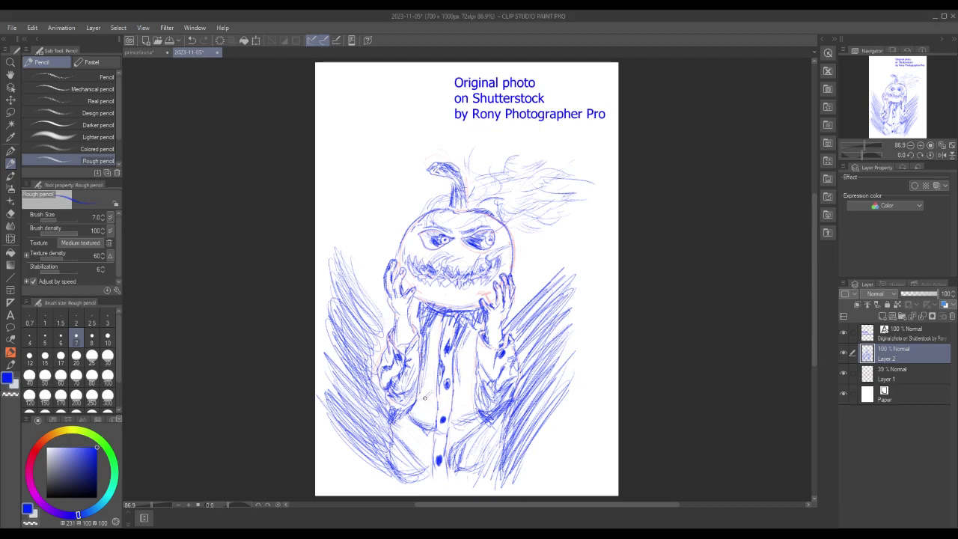
mouse_move(421, 401)
left_mouse_down()
mouse_move(469, 401)
mouse_move(454, 400)
mouse_move(473, 398)
mouse_move(474, 377)
mouse_move(460, 388)
mouse_move(482, 362)
left_mouse_up()
left_click_drag(427, 349, 439, 364)
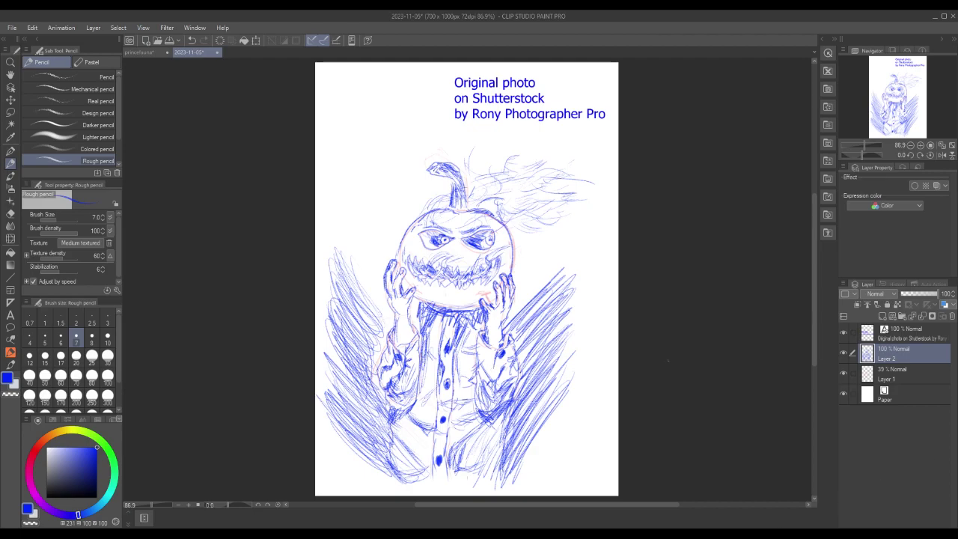
left_click(13, 29)
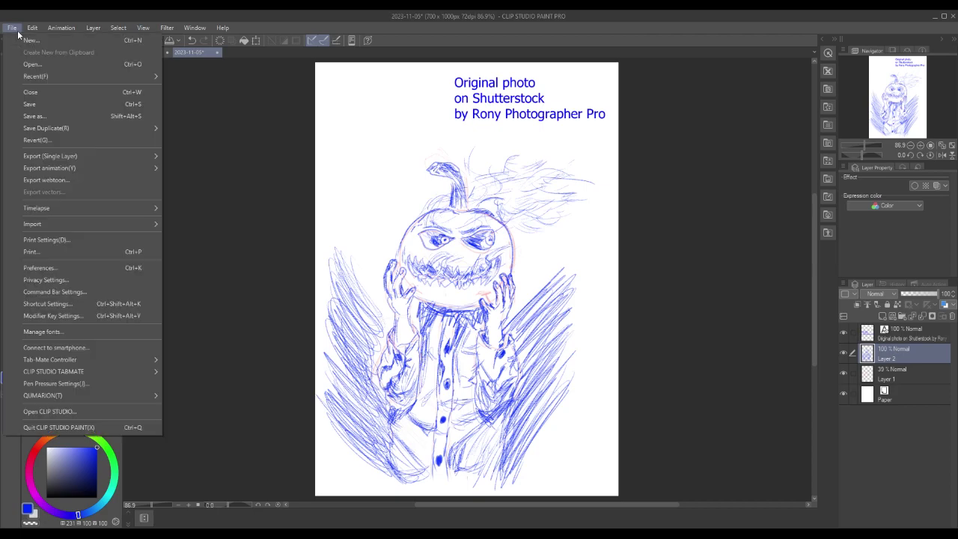
left_click(33, 104)
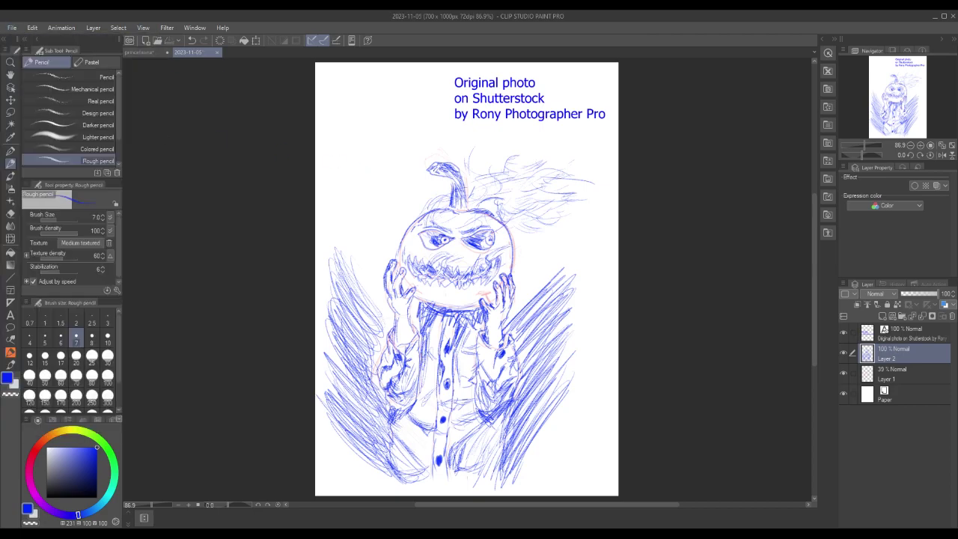
Write "On break" in large magenta letters across the pumpkin's stem on a new layer, using digi brush 3 at size 40
left_click(881, 317)
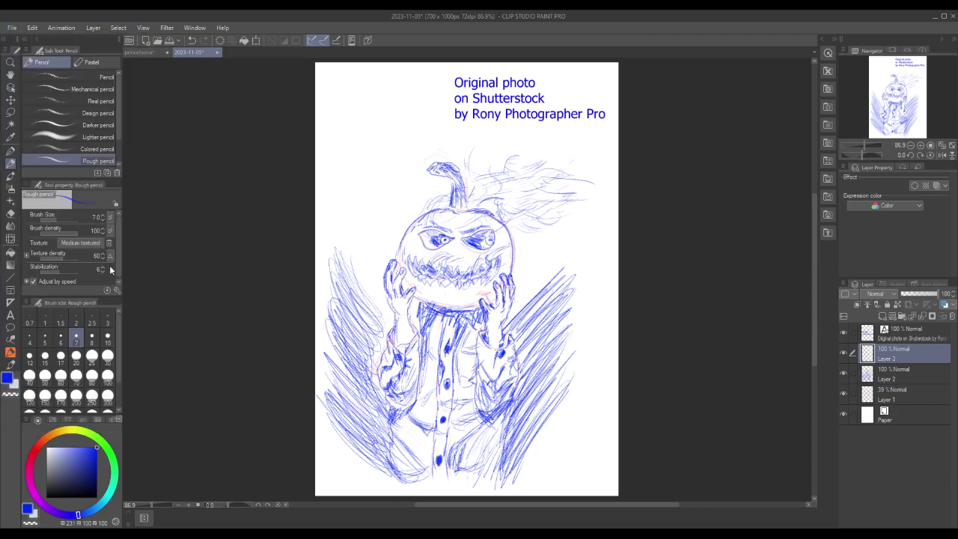
left_click(10, 362)
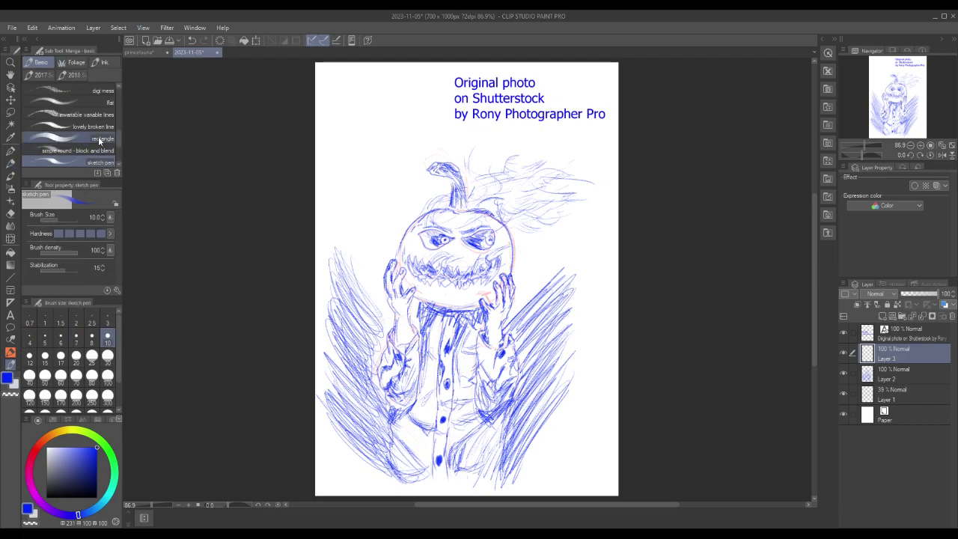
mouse_move(118, 141)
left_mouse_down()
mouse_move(118, 152)
mouse_move(116, 126)
left_mouse_up()
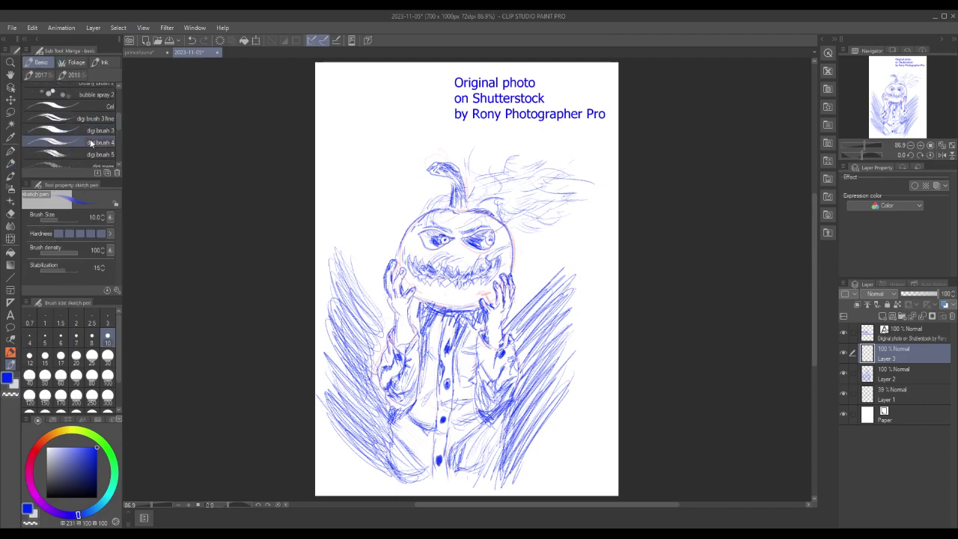
left_click(77, 134)
left_click_drag(30, 464, 29, 483)
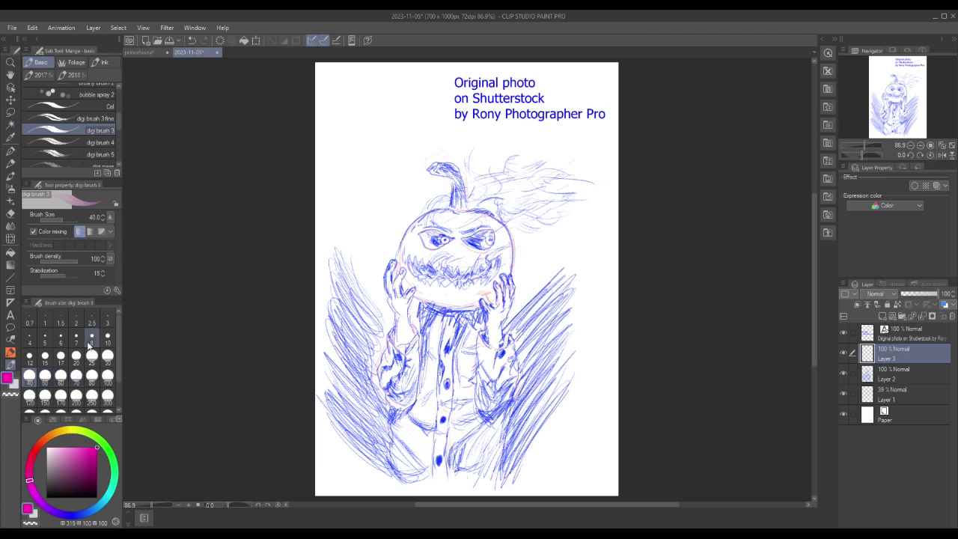
mouse_move(365, 165)
left_mouse_down()
mouse_move(369, 193)
mouse_move(363, 163)
mouse_move(414, 212)
left_mouse_up()
left_click_drag(444, 157, 450, 220)
mouse_move(485, 187)
left_mouse_down()
mouse_move(491, 203)
mouse_move(518, 179)
mouse_move(527, 214)
mouse_move(555, 219)
left_mouse_up()
mouse_move(559, 166)
left_mouse_down()
mouse_move(585, 191)
mouse_move(565, 215)
left_mouse_up()
left_click_drag(589, 177, 585, 208)
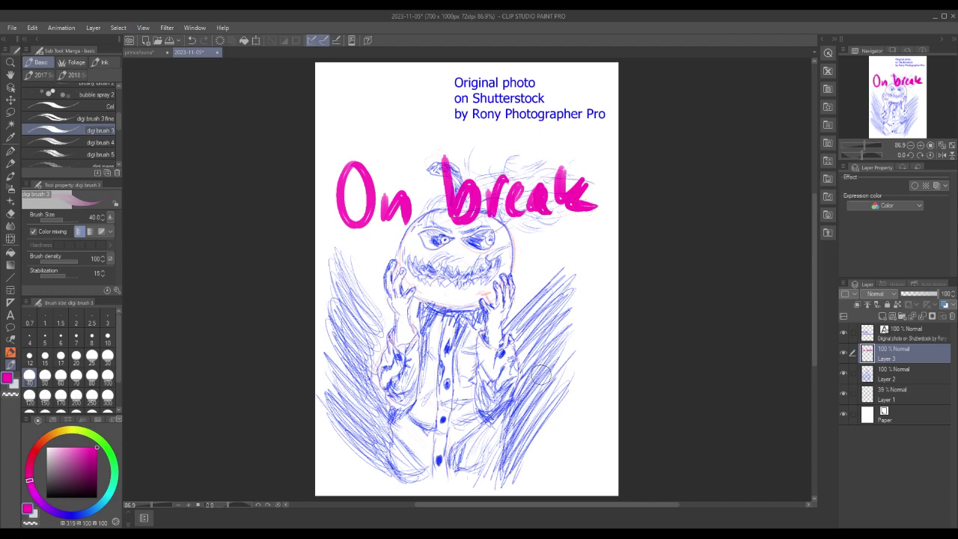
Write "for 5 mins" in magenta across the pumpkin's face and underline the 5
mouse_move(351, 262)
left_mouse_down()
mouse_move(330, 323)
mouse_move(351, 291)
mouse_move(382, 299)
mouse_move(382, 285)
left_mouse_up()
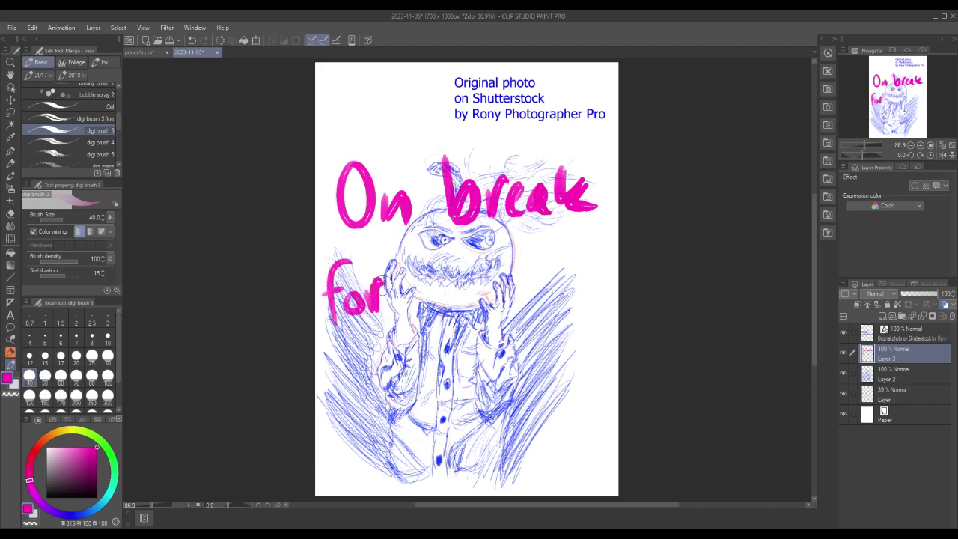
mouse_move(461, 247)
left_mouse_down()
mouse_move(427, 282)
mouse_move(455, 300)
mouse_move(426, 314)
left_mouse_up()
mouse_move(425, 347)
left_mouse_down()
mouse_move(464, 335)
mouse_move(471, 345)
left_mouse_up()
mouse_move(490, 286)
left_mouse_down()
mouse_move(490, 305)
mouse_move(505, 283)
mouse_move(534, 307)
left_mouse_up()
left_click_drag(540, 274, 541, 303)
left_click_drag(549, 251, 575, 300)
mouse_move(581, 273)
left_mouse_down()
mouse_move(586, 298)
mouse_move(597, 276)
left_mouse_up()
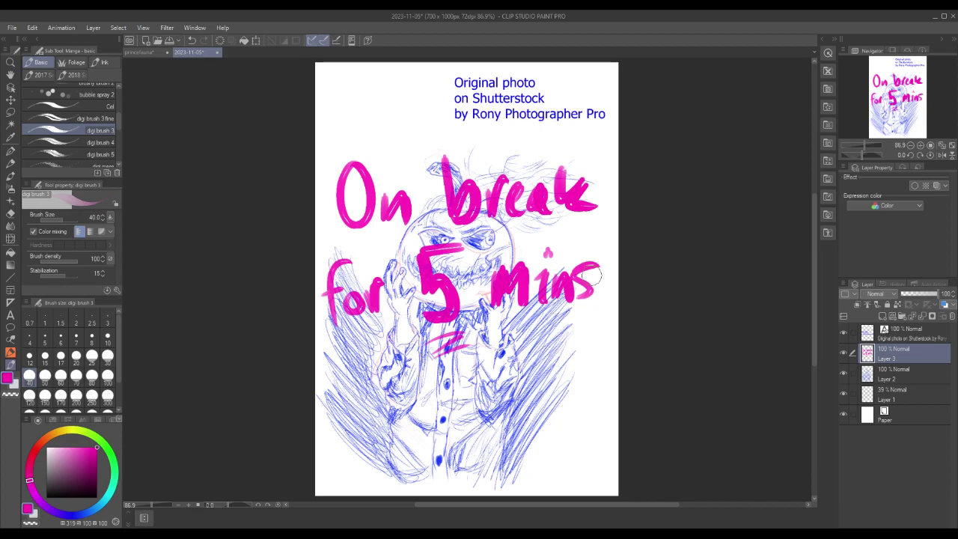
left_click_drag(594, 276, 599, 263)
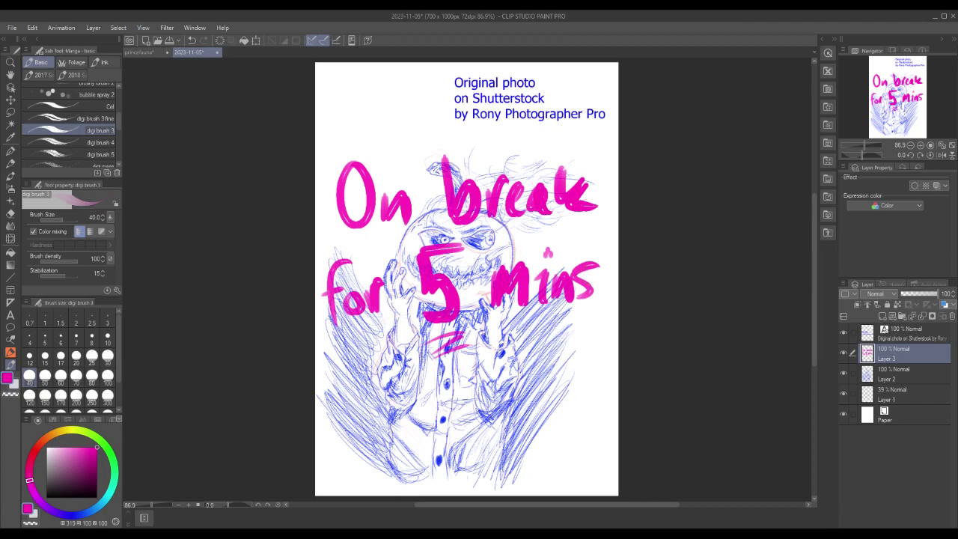
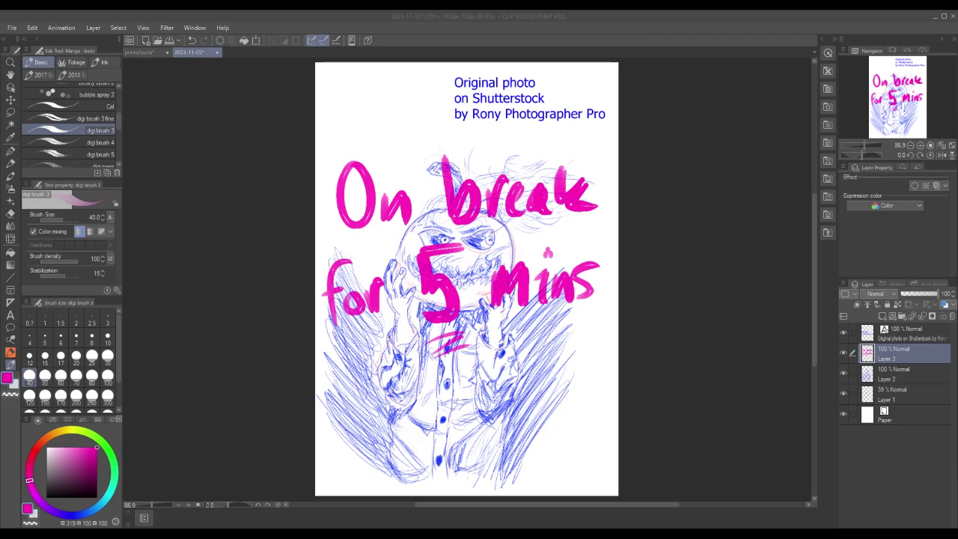
Delete Layer 3 with the handwritten break message
left_click(951, 316)
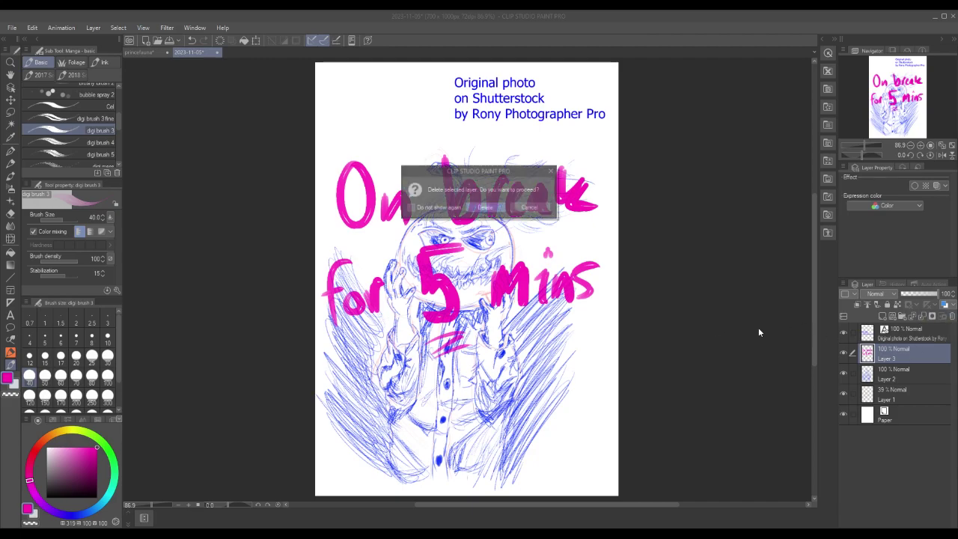
left_click(486, 207)
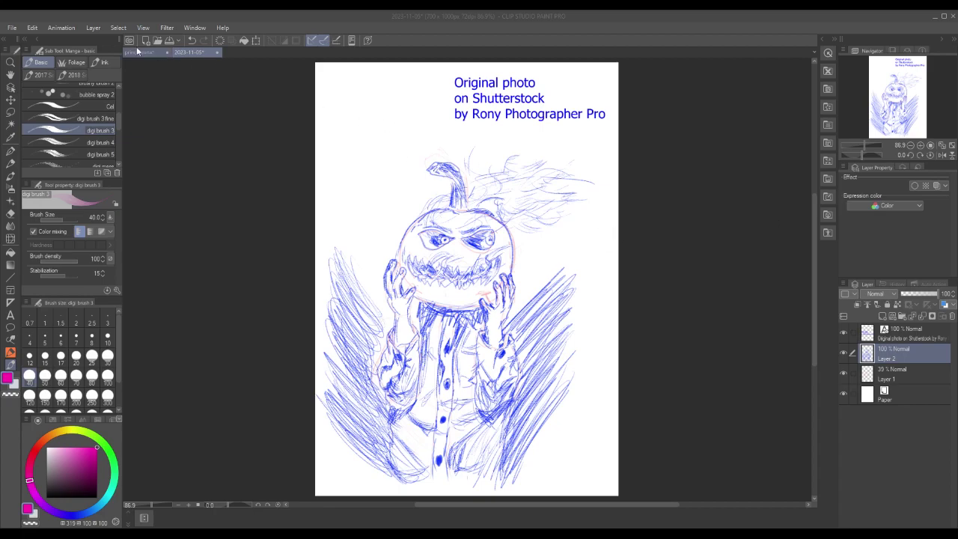
Save the pumpkin drawing and close its file
left_click(12, 28)
left_click(38, 104)
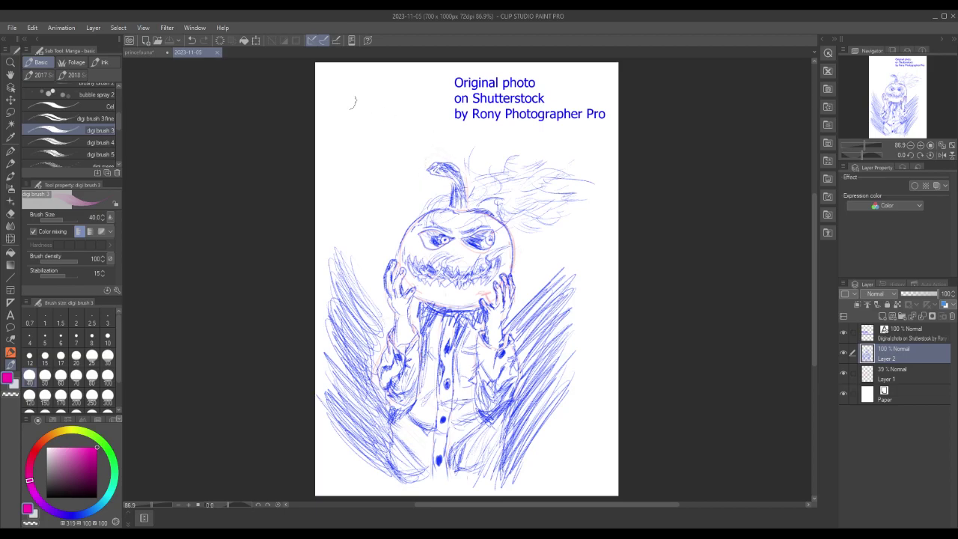
left_click(216, 52)
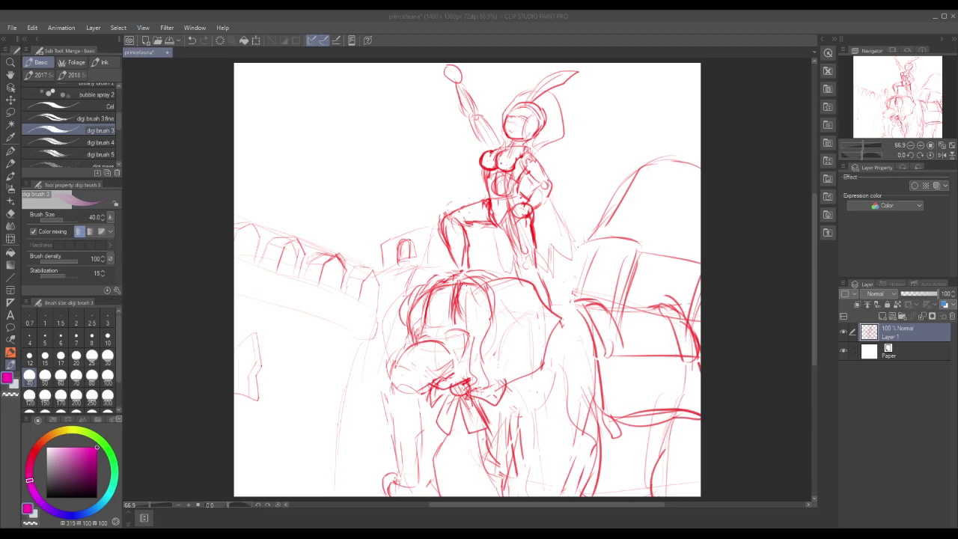
Lower the opacity of the red sketch layer to 48% and add a new layer above it
left_click_drag(927, 294, 916, 294)
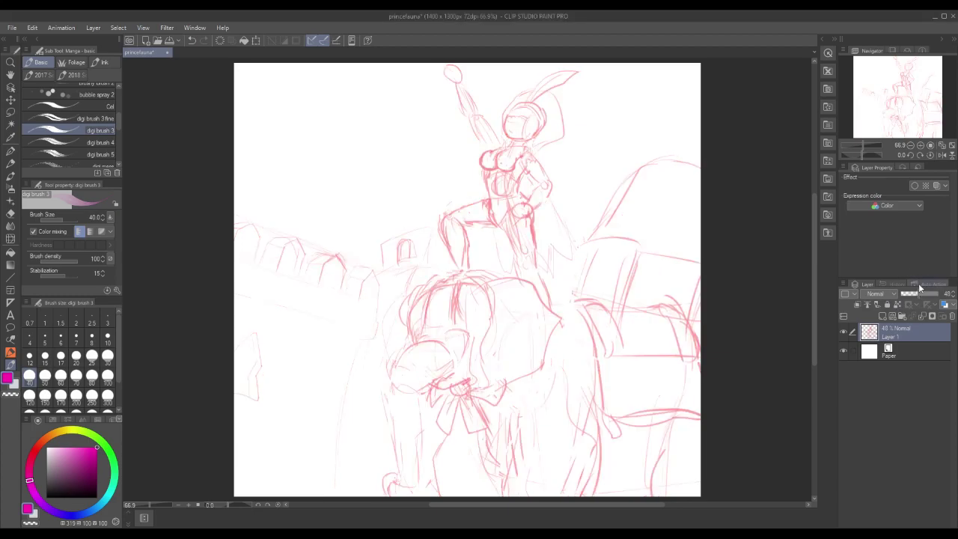
left_click(882, 315)
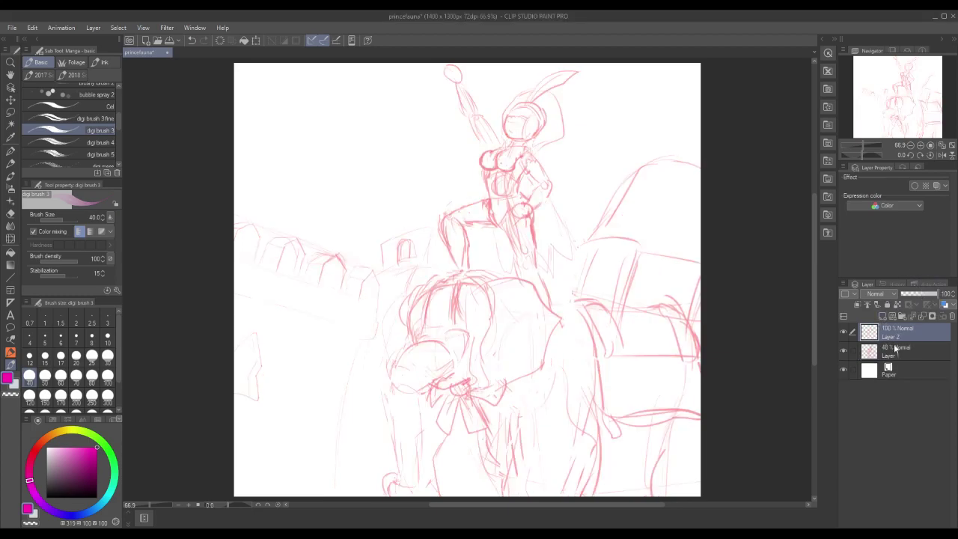
Rename Layer 1 as "Rough Sketch"
double_click(892, 352)
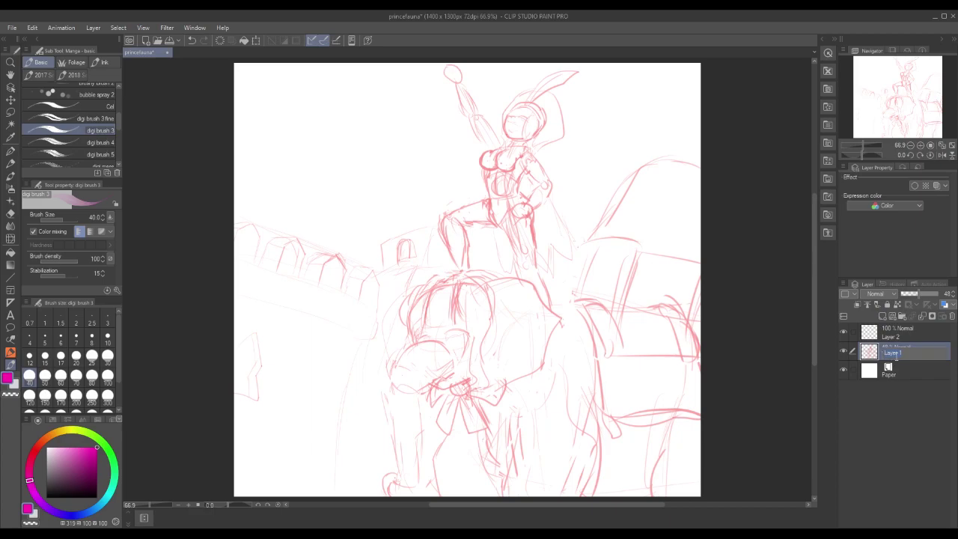
type("Ske")
type("gh")
type(" Sketch")
key("Return")
Rename the new empty Layer 2 as "Detailed Sketch"
double_click(895, 336)
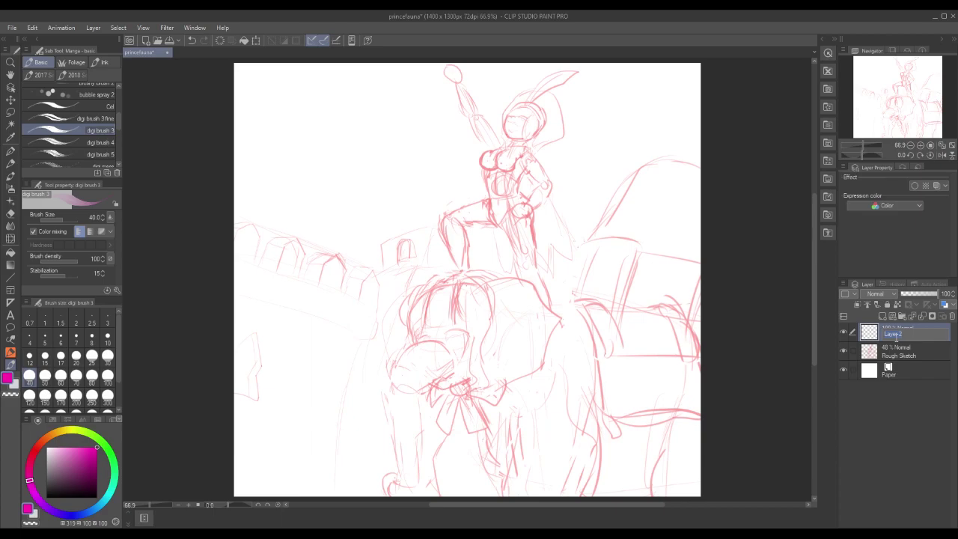
type("Detailed SKE")
key("BackSpace")
key("BackSpace")
type("KE")
key("BackSpace")
key("BackSpace")
key("BackSpace")
type("ketch")
key("Return")
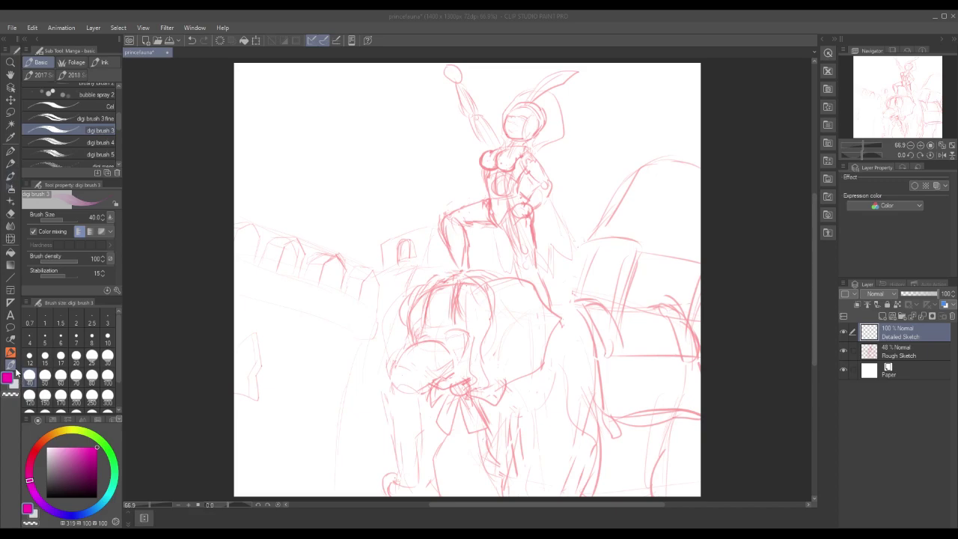
Choose the sketch pen at size 10 for drawing on the Detailed Sketch layer
left_click(116, 130)
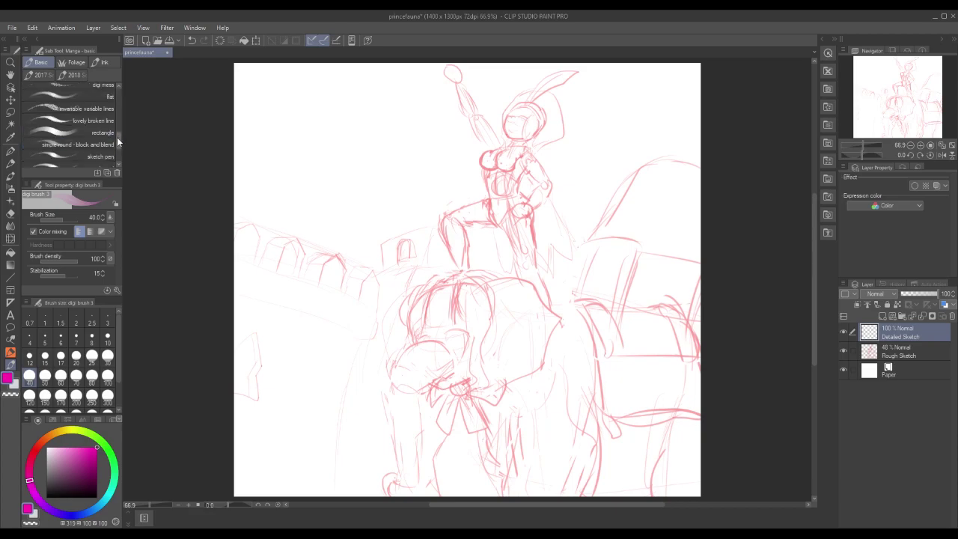
scroll(116, 138, "down", 1)
left_click(110, 147)
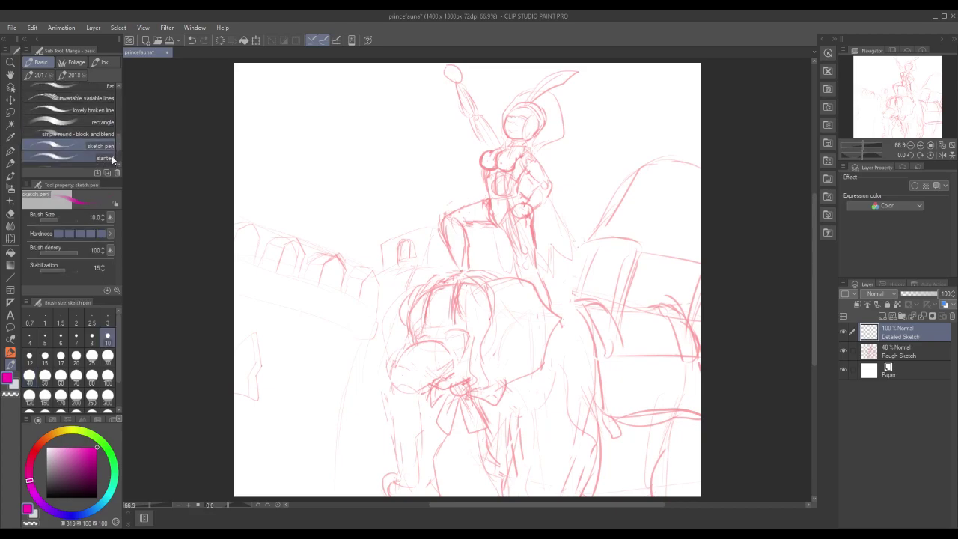
Test the lovely broken line, slanted and flat brushes with scribbles on empty canvas, undoing each one
left_click(97, 110)
mouse_move(320, 140)
left_mouse_down()
mouse_move(354, 115)
mouse_move(398, 147)
mouse_move(349, 206)
mouse_move(359, 95)
mouse_move(290, 133)
mouse_move(330, 204)
mouse_move(261, 161)
mouse_move(278, 111)
mouse_move(267, 105)
mouse_move(325, 86)
mouse_move(395, 107)
mouse_move(413, 127)
mouse_move(417, 90)
mouse_move(433, 186)
left_mouse_up()
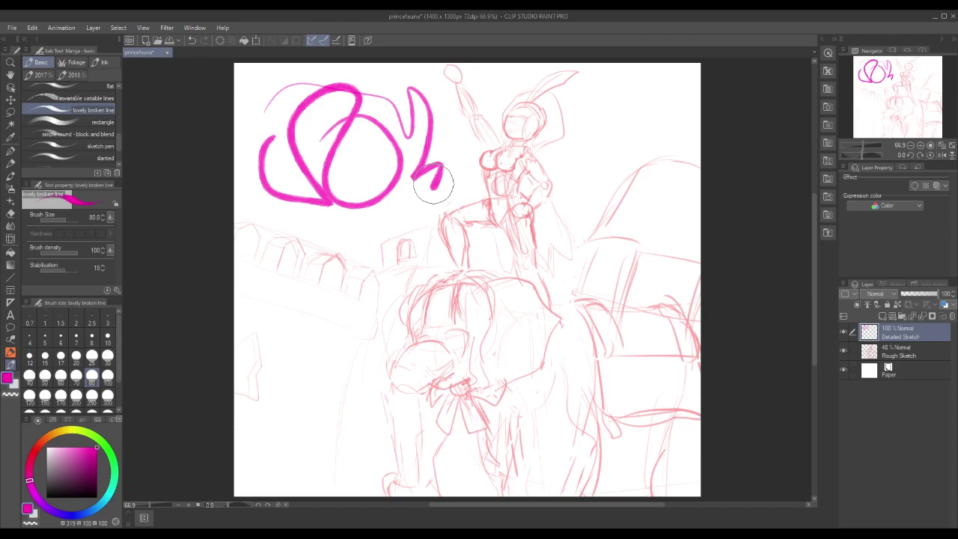
key("ctrl+z")
key("ctrl+z")
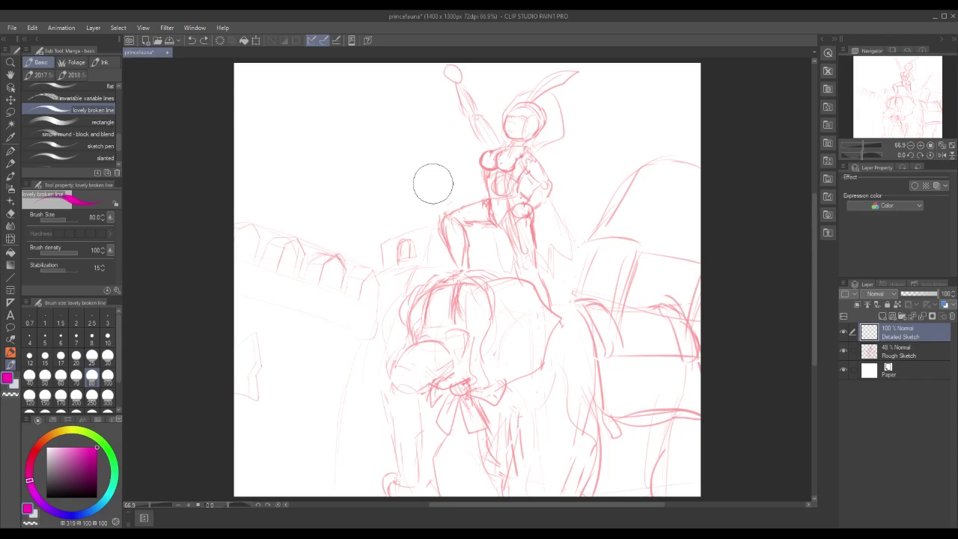
left_click(85, 156)
mouse_move(299, 119)
left_mouse_down()
mouse_move(354, 94)
mouse_move(353, 155)
mouse_move(407, 143)
mouse_move(395, 108)
mouse_move(314, 172)
mouse_move(294, 105)
mouse_move(359, 177)
mouse_move(420, 180)
mouse_move(451, 162)
mouse_move(417, 145)
mouse_move(386, 90)
mouse_move(332, 105)
mouse_move(275, 86)
mouse_move(283, 84)
mouse_move(301, 147)
mouse_move(357, 155)
mouse_move(437, 193)
mouse_move(465, 185)
left_mouse_up()
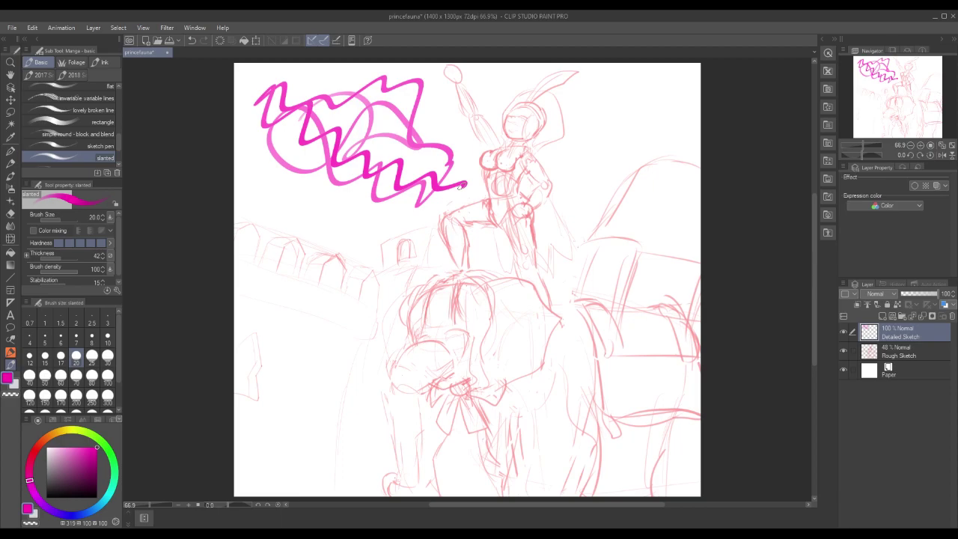
key("ctrl+z")
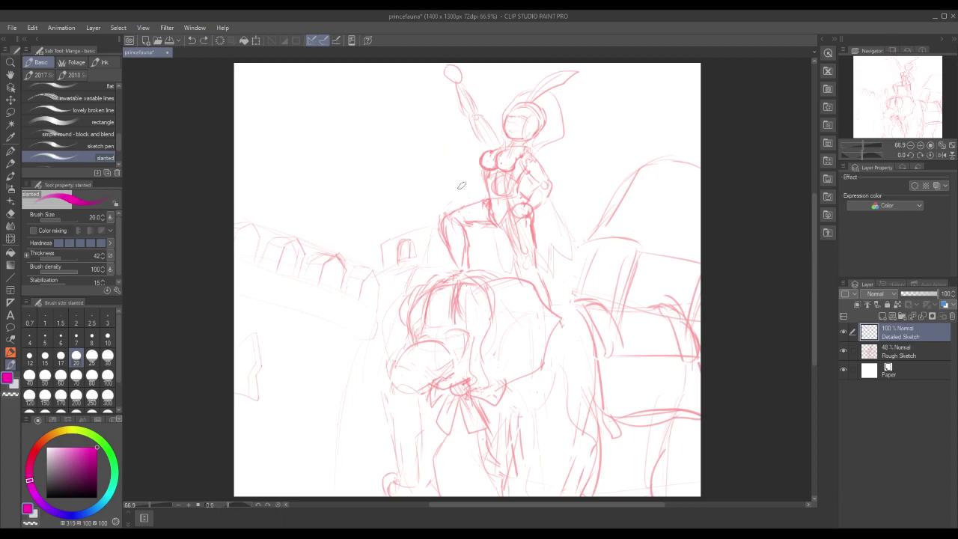
left_click(88, 87)
mouse_move(296, 105)
left_mouse_down()
mouse_move(332, 99)
mouse_move(363, 135)
mouse_move(348, 133)
mouse_move(403, 154)
mouse_move(392, 87)
mouse_move(348, 80)
mouse_move(270, 111)
mouse_move(288, 208)
mouse_move(307, 155)
mouse_move(343, 196)
mouse_move(401, 198)
left_mouse_up()
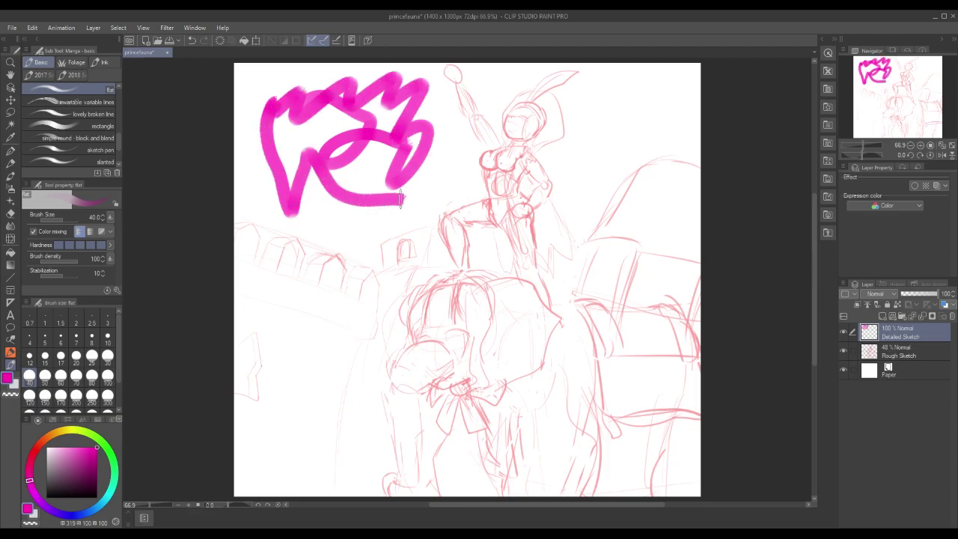
key("ctrl+z")
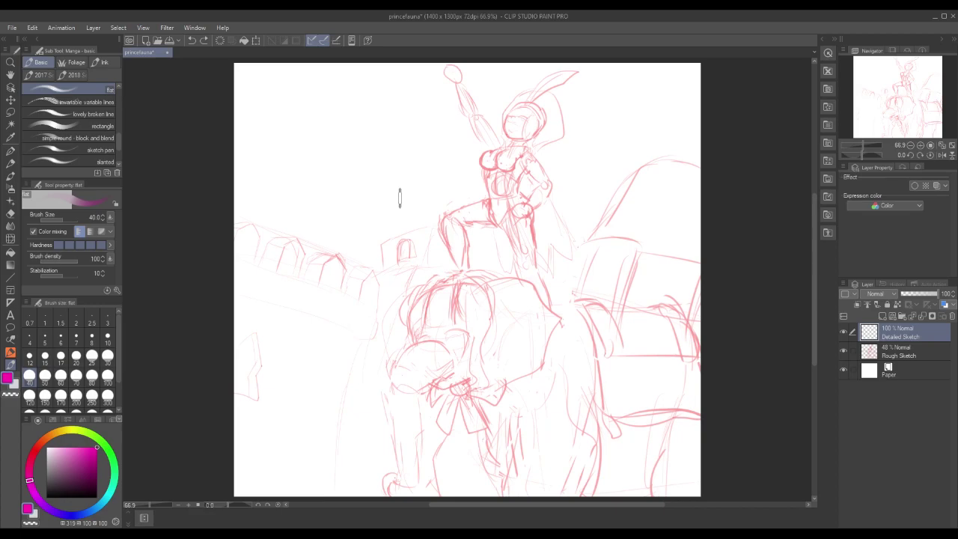
Return to the sketch pen and set the drawing colour to dark green
left_click(97, 150)
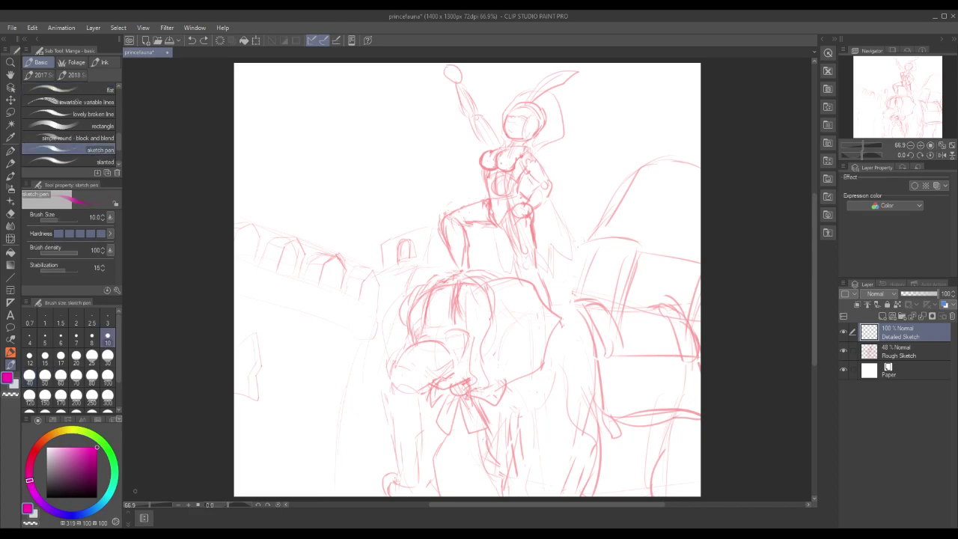
left_click(112, 453)
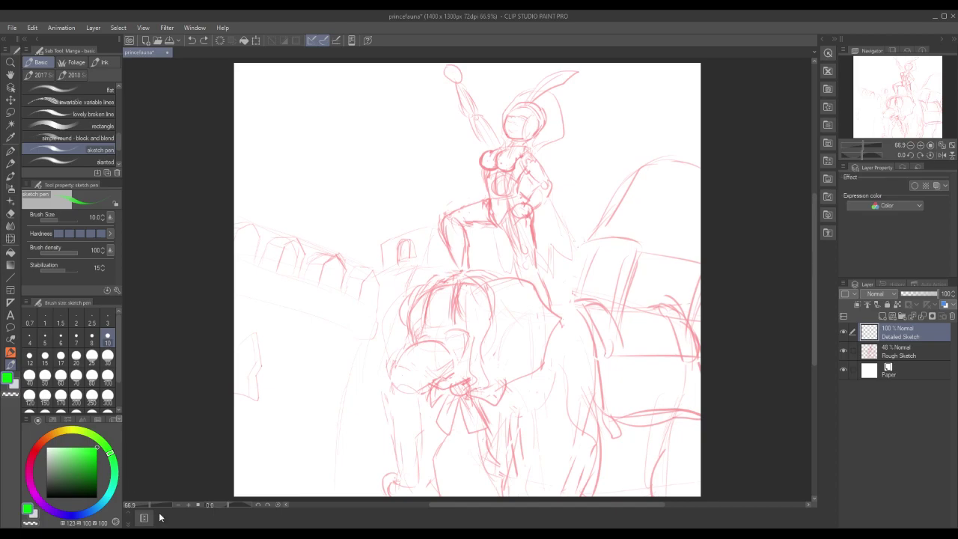
left_click(76, 515)
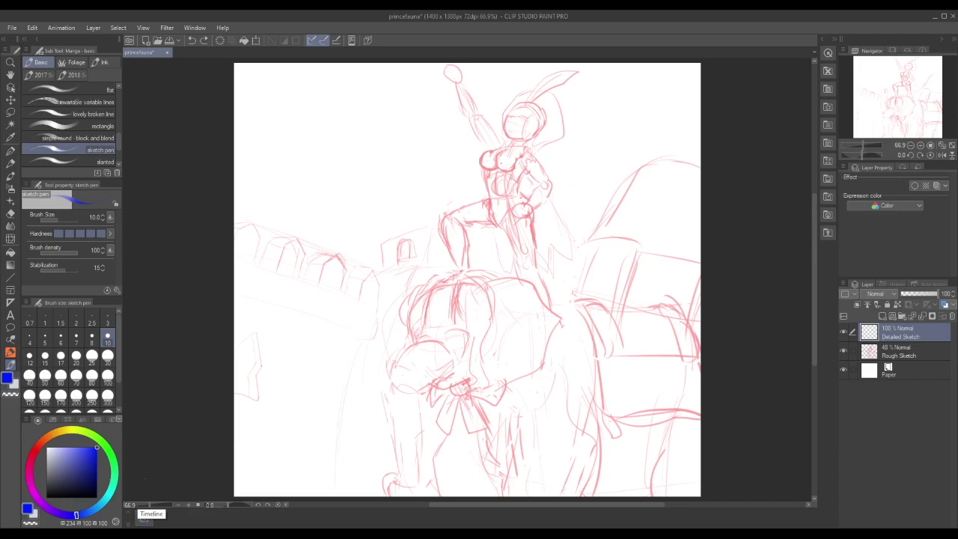
left_click(110, 450)
left_click(97, 473)
left_click(95, 477)
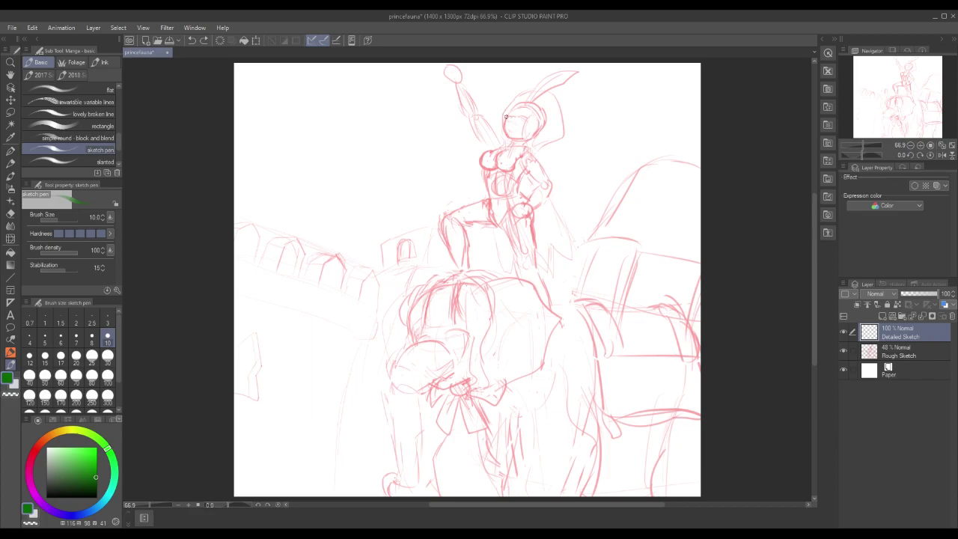
left_click_drag(505, 116, 506, 135)
left_click(45, 339)
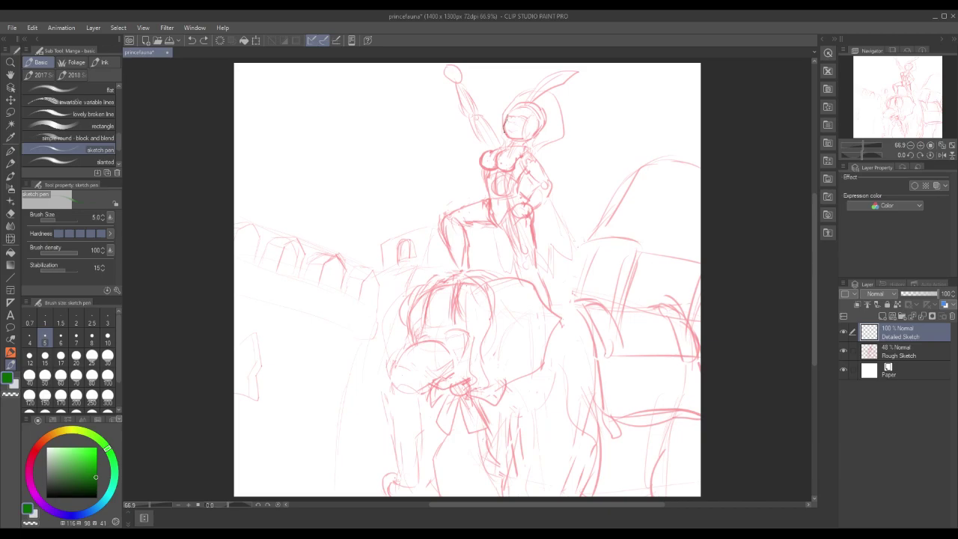
key("ctrl+z")
Set the sketch pen to size 7 and trace the figure's face outline, from forehead and jaw to the far cheek
left_click(76, 339)
left_click_drag(506, 113, 504, 135)
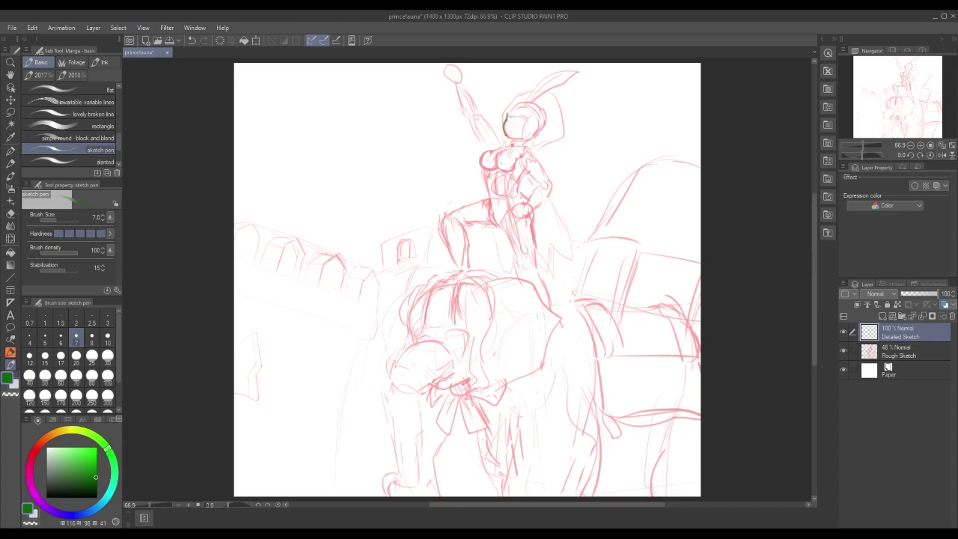
mouse_move(506, 129)
left_mouse_down()
mouse_move(507, 139)
mouse_move(530, 137)
left_mouse_up()
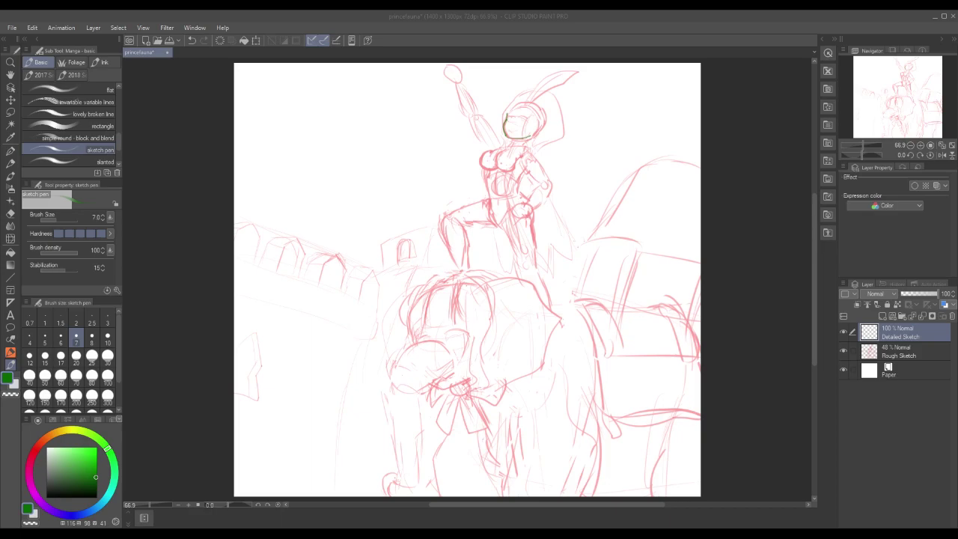
left_click_drag(535, 122, 525, 143)
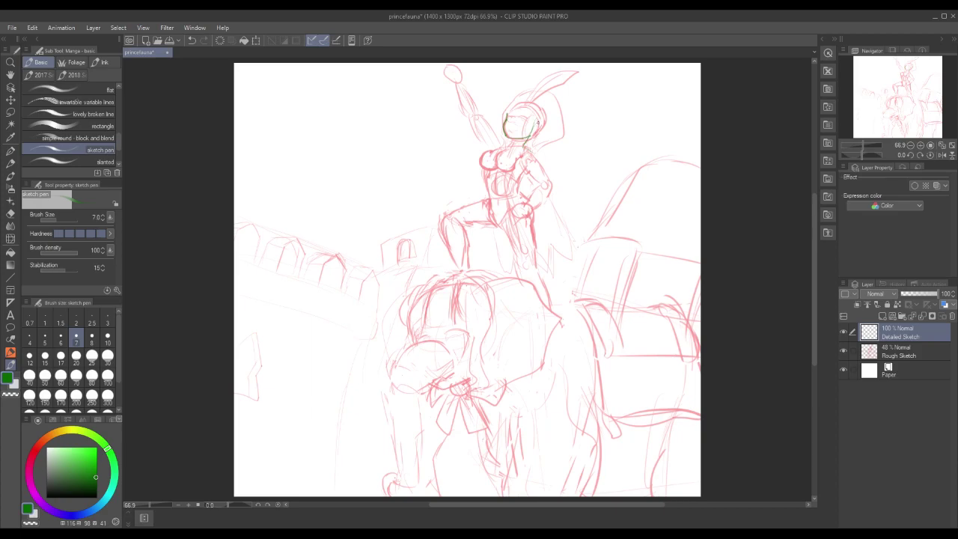
left_click_drag(538, 126, 532, 142)
Sketch the large hair curve behind the head and the rounded top of the head
mouse_move(535, 148)
left_mouse_down()
mouse_move(560, 144)
mouse_move(564, 114)
mouse_move(550, 91)
left_mouse_up()
mouse_move(540, 126)
left_mouse_down()
mouse_move(535, 104)
mouse_move(520, 102)
left_mouse_up()
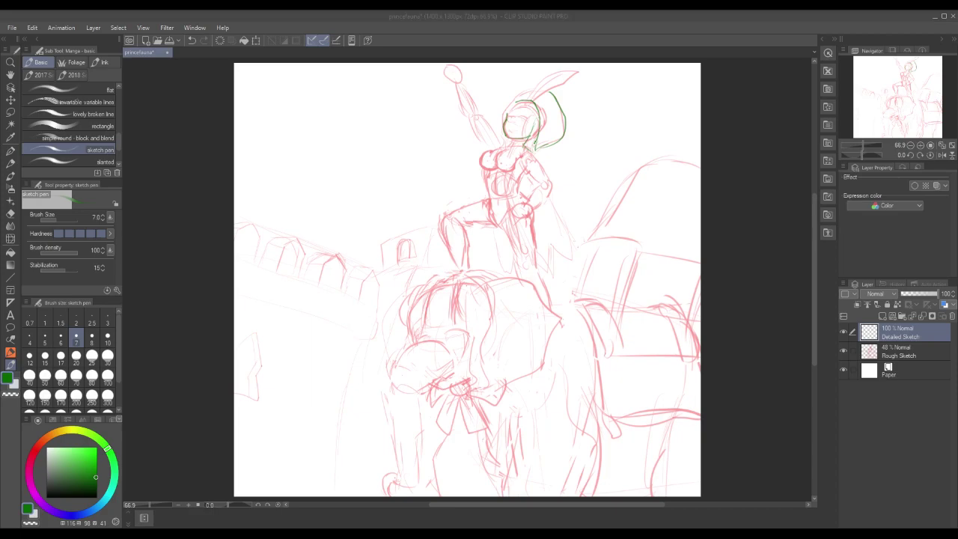
left_click(523, 104)
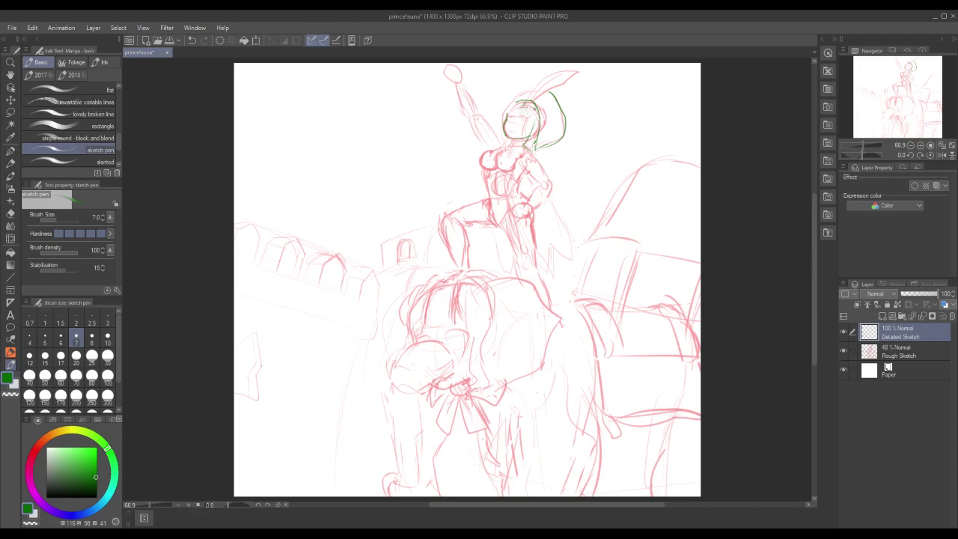
Sketch the long feather sweeping up and right from the top of the head
mouse_move(515, 102)
left_mouse_down()
mouse_move(539, 102)
mouse_move(563, 71)
mouse_move(586, 68)
left_mouse_up()
mouse_move(534, 83)
left_mouse_down()
mouse_move(588, 70)
mouse_move(534, 98)
mouse_move(565, 81)
left_mouse_up()
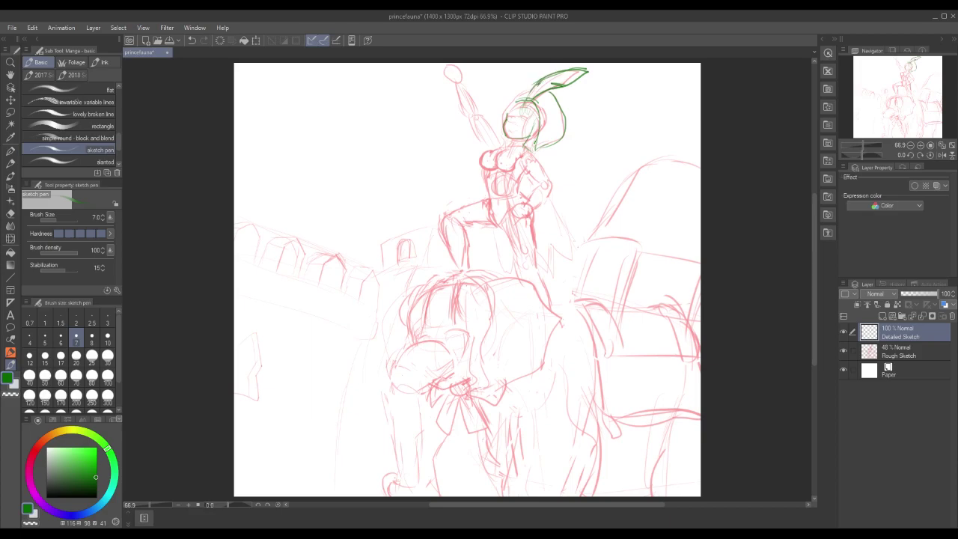
mouse_move(576, 67)
left_mouse_down()
mouse_move(587, 71)
mouse_move(573, 81)
mouse_move(557, 71)
mouse_move(581, 69)
mouse_move(538, 78)
left_mouse_up()
Sketch the outer headwear line, the hair strands framing the face, and the first facial details
mouse_move(539, 88)
left_mouse_down()
mouse_move(516, 91)
mouse_move(498, 135)
mouse_move(507, 117)
left_mouse_up()
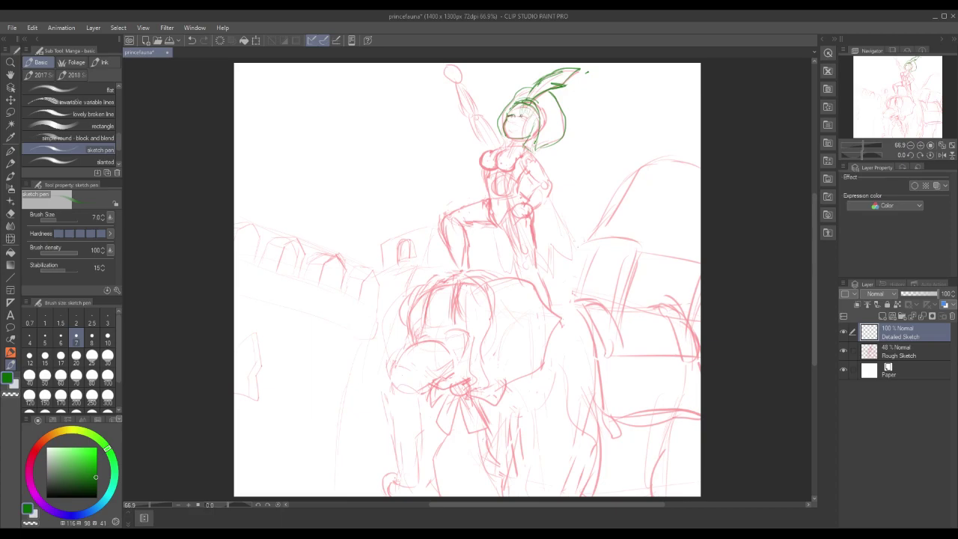
left_click_drag(525, 109, 520, 123)
mouse_move(533, 116)
left_mouse_down()
mouse_move(534, 133)
mouse_move(526, 143)
mouse_move(527, 127)
mouse_move(515, 138)
left_mouse_up()
left_click_drag(512, 103, 520, 114)
Undo the recent eye strokes on the figure's face
left_click(920, 146)
scroll(812, 239, "up", 3)
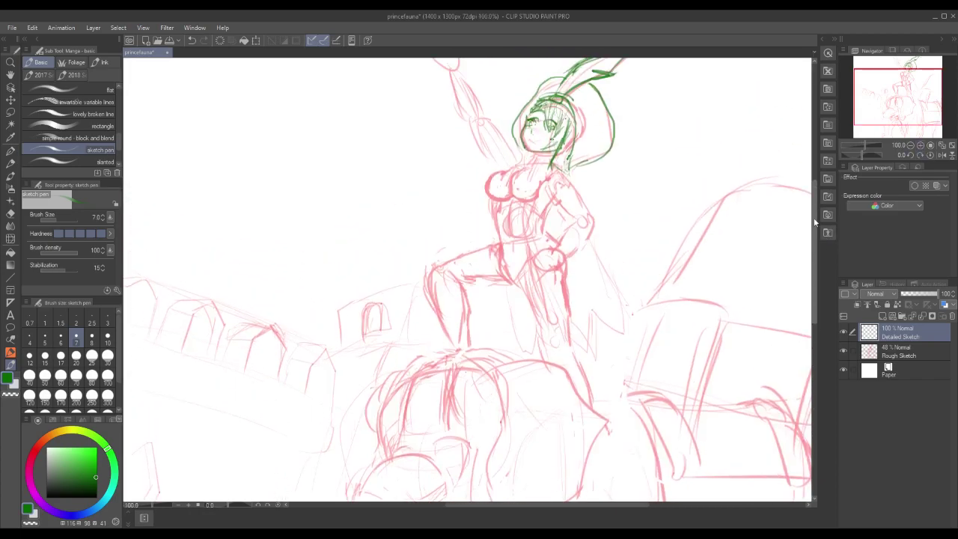
key("ctrl+z")
key("ctrl+z")
key("ctrl+z")
key("ctrl+z")
key("ctrl+z")
key("ctrl+z")
key("ctrl+z")
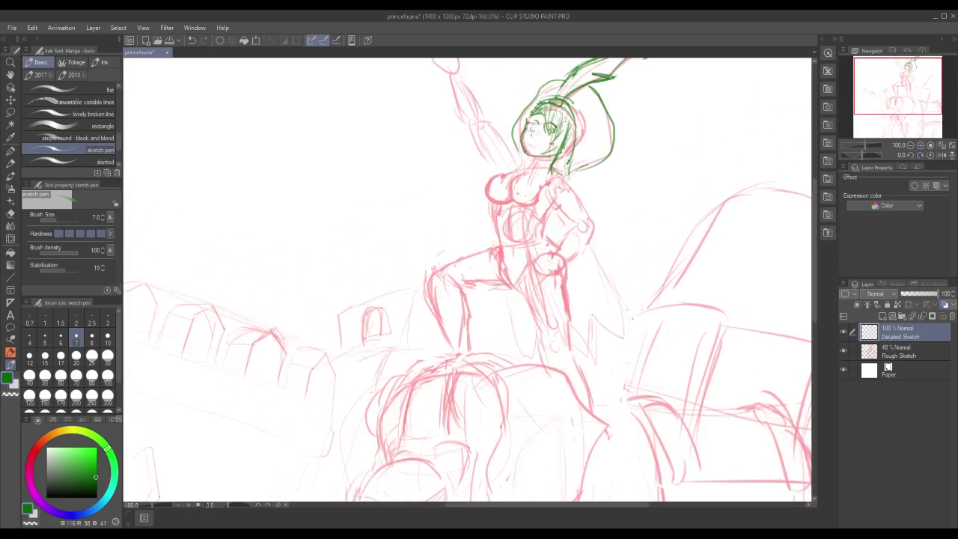
key("ctrl+z")
key("ctrl+z")
key("ctrl+z")
mouse_move(549, 130)
left_mouse_down()
mouse_move(553, 141)
mouse_move(563, 125)
mouse_move(551, 133)
left_mouse_up()
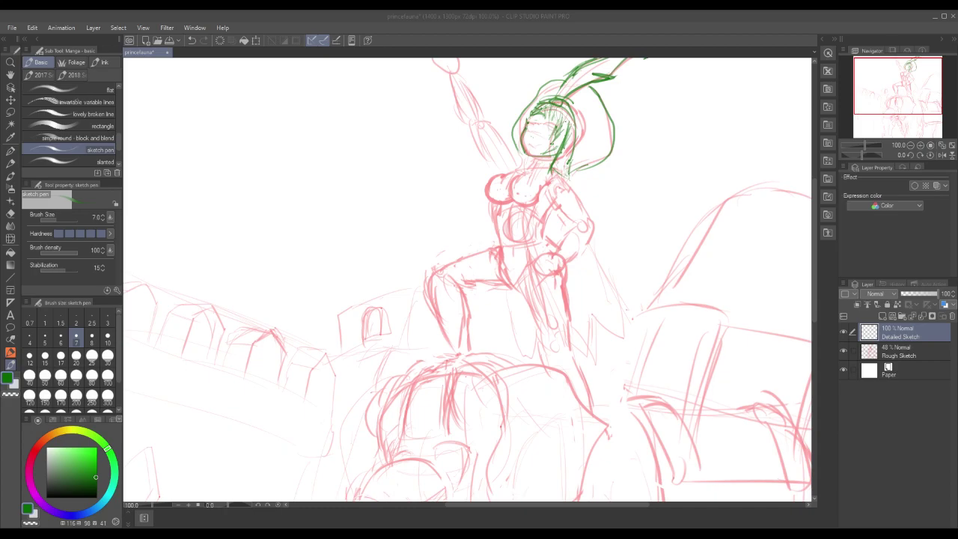
key("ctrl+z")
Redraw the large curve behind the head slightly narrower and add small bow-like ornaments on both sides
left_click_drag(599, 100, 604, 136)
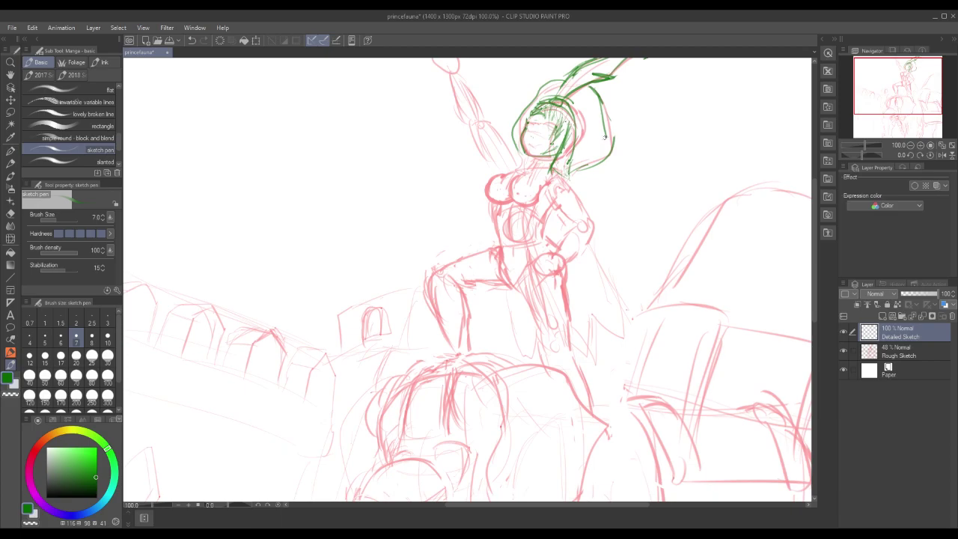
mouse_move(570, 171)
left_mouse_down()
mouse_move(596, 166)
mouse_move(606, 147)
mouse_move(594, 94)
left_mouse_up()
key("ctrl+z")
mouse_move(594, 116)
left_mouse_down()
mouse_move(594, 125)
mouse_move(618, 116)
mouse_move(608, 130)
mouse_move(598, 125)
left_mouse_up()
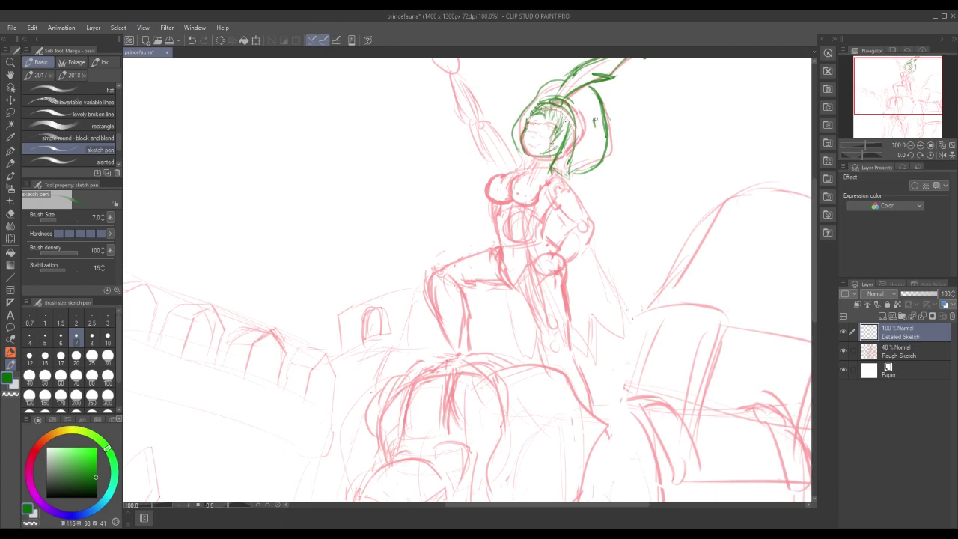
left_click_drag(534, 96, 530, 93)
mouse_move(607, 119)
left_mouse_down()
mouse_move(617, 110)
mouse_move(616, 118)
left_mouse_up()
Sketch the facial features again with a small smile and both eyes beneath the fringe
mouse_move(546, 125)
left_mouse_down()
mouse_move(554, 132)
mouse_move(560, 117)
left_mouse_up()
left_click_drag(548, 119, 557, 115)
left_click_drag(530, 144, 539, 147)
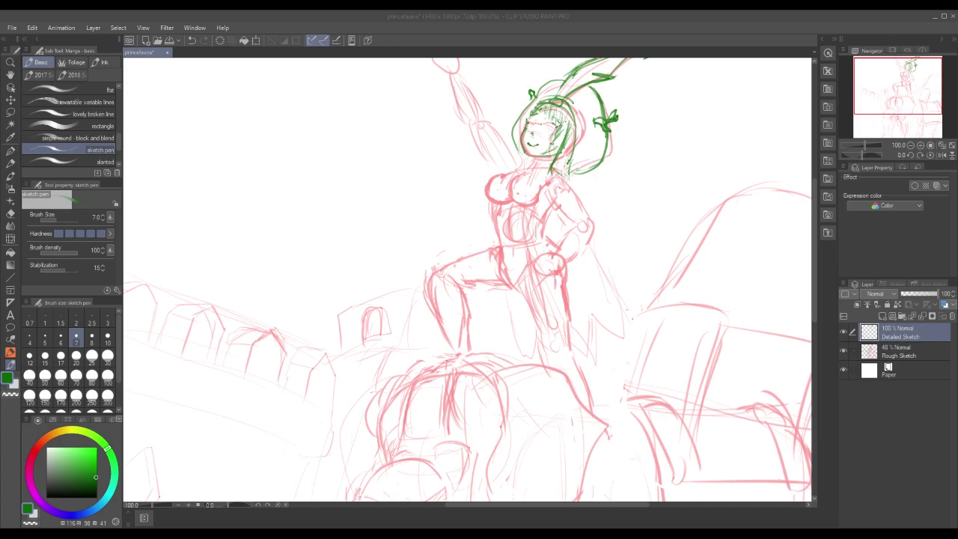
left_click(539, 114)
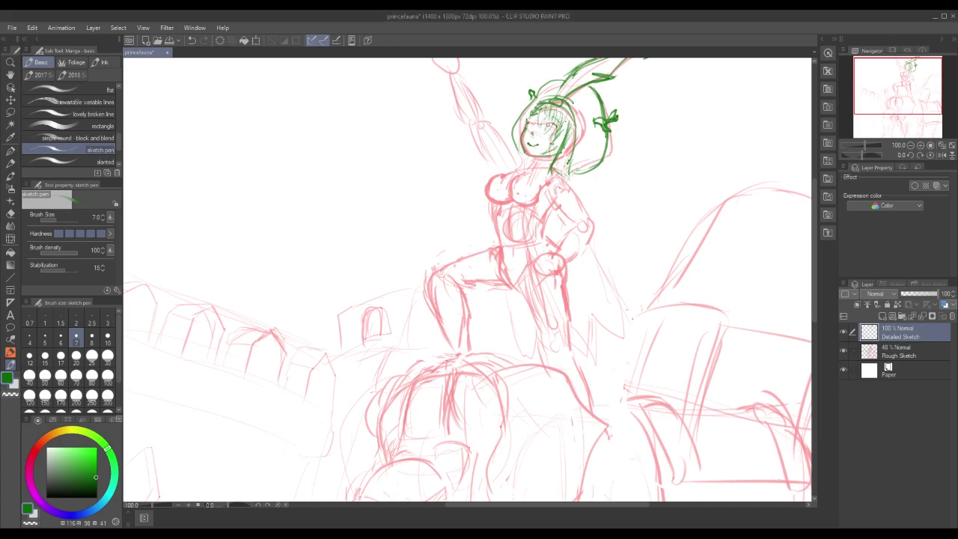
mouse_move(553, 123)
left_mouse_down()
mouse_move(556, 131)
mouse_move(535, 125)
left_mouse_up()
key("ctrl+z")
left_click_drag(532, 122, 535, 130)
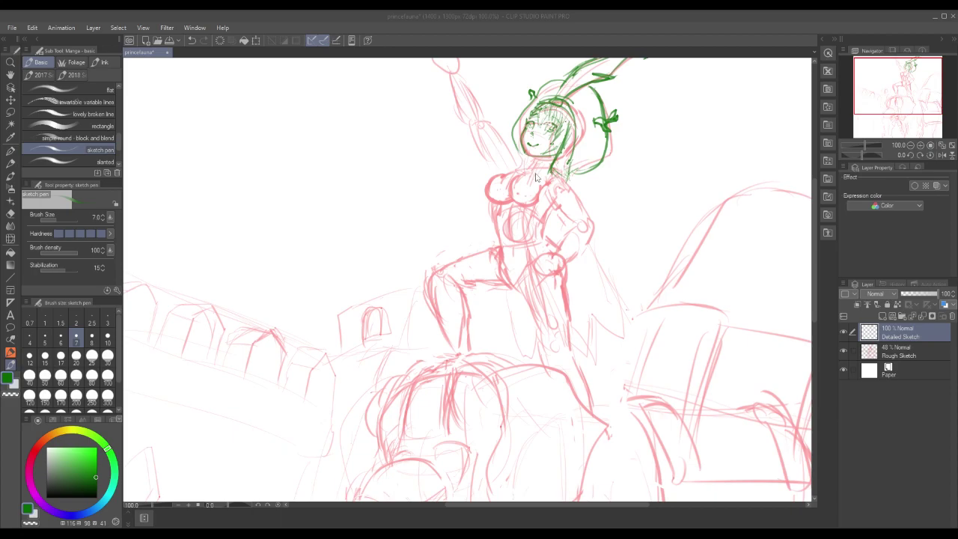
left_click(511, 165)
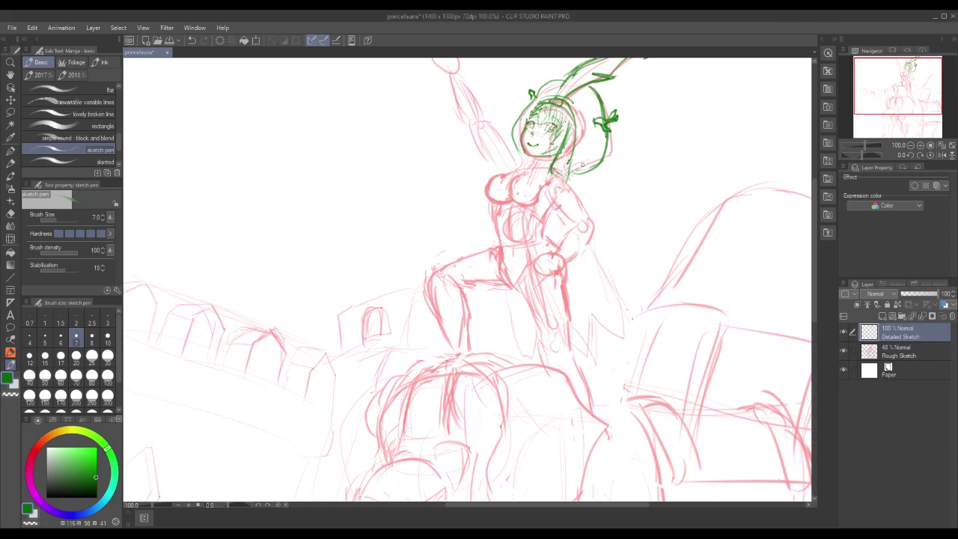
Lasso the figure's torso on the Rough Sketch layer, rotate it clockwise, and clear the selection
left_click(897, 357)
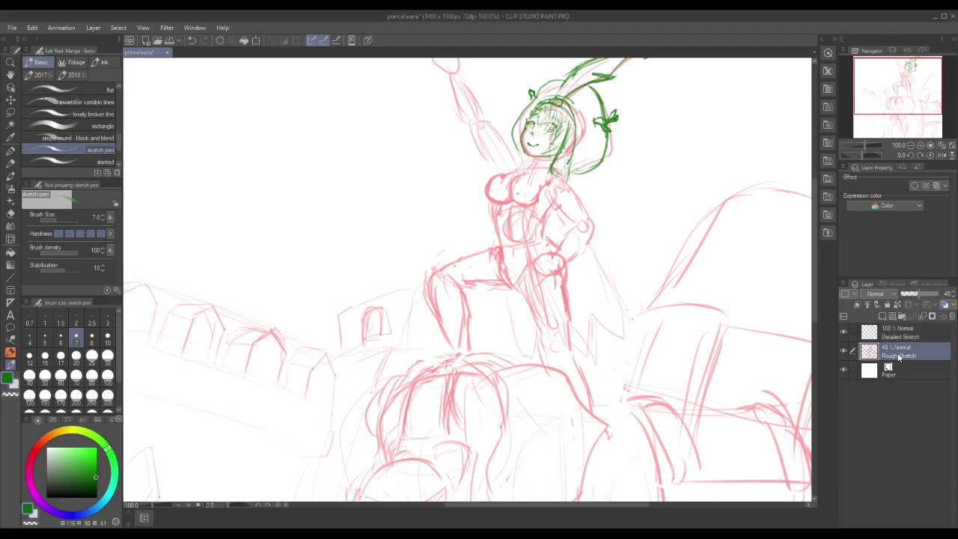
key("m")
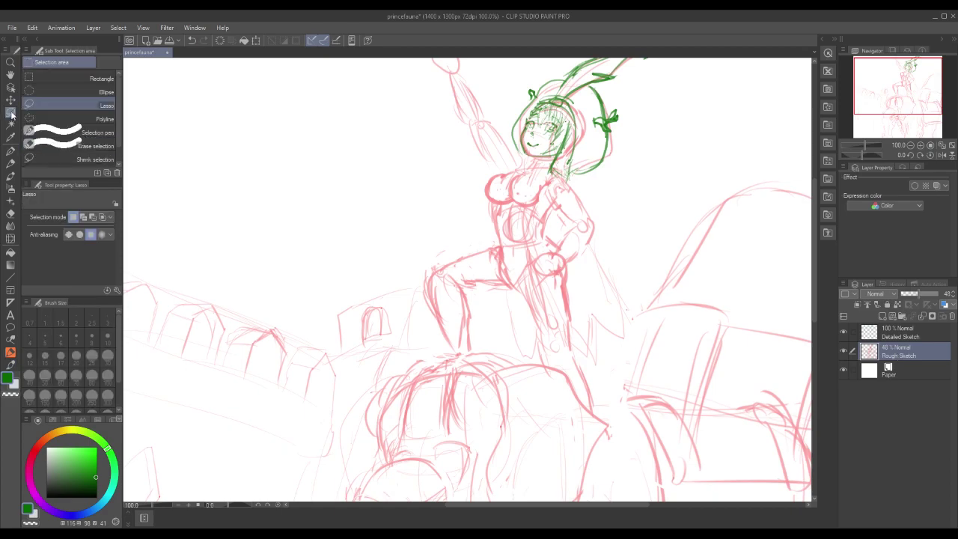
mouse_move(492, 173)
left_mouse_down()
mouse_move(493, 230)
mouse_move(524, 241)
mouse_move(551, 225)
mouse_move(551, 194)
mouse_move(527, 162)
mouse_move(486, 181)
left_mouse_up()
left_click(565, 264)
left_click_drag(608, 136, 560, 190)
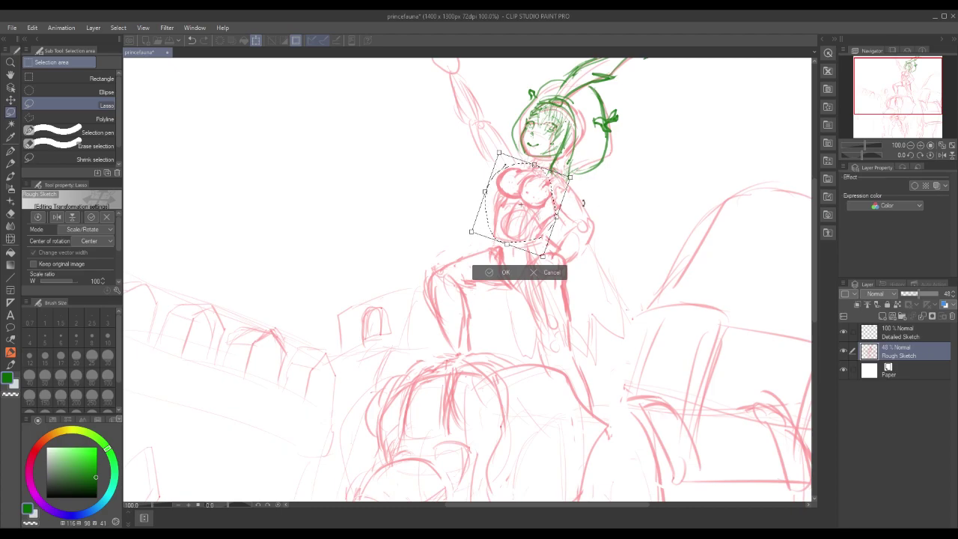
left_click(491, 272)
left_click(435, 255)
Lasso the chest on the Rough Sketch layer, shift it slightly left, and clear the selection
mouse_move(494, 179)
left_mouse_down()
mouse_move(535, 210)
mouse_move(552, 193)
mouse_move(550, 174)
mouse_move(518, 163)
left_mouse_up()
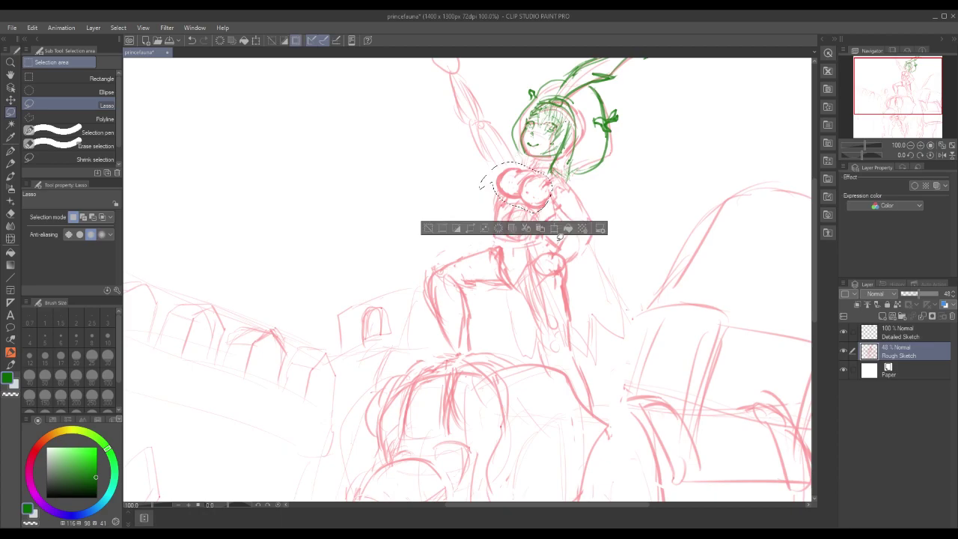
key("ctrl+t")
left_click_drag(549, 202, 547, 202)
left_click(476, 226)
left_click(419, 226)
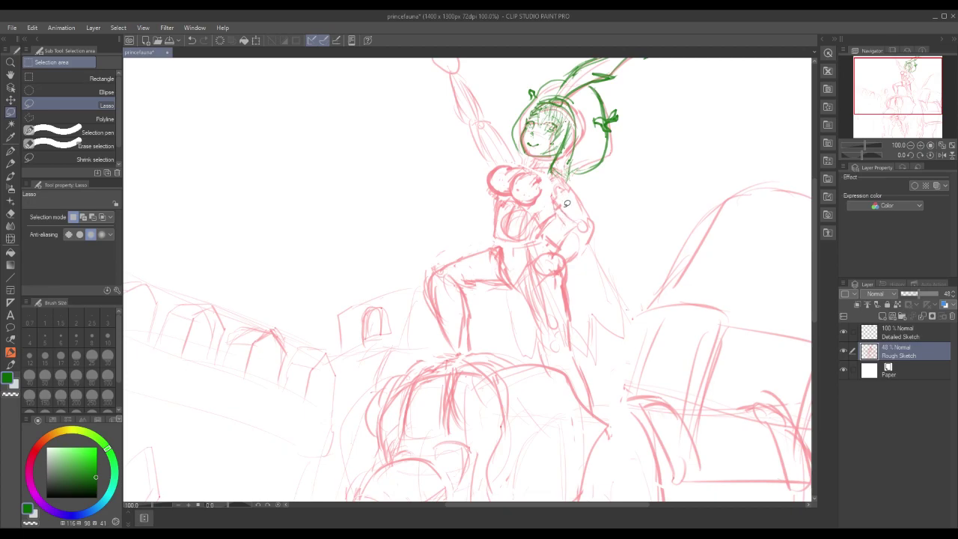
Lasso and transform the rough lines between the torso and bent arm, and clear the selection around the shoulder
mouse_move(547, 211)
left_mouse_down()
mouse_move(559, 216)
mouse_move(550, 210)
left_mouse_up()
left_click(585, 249)
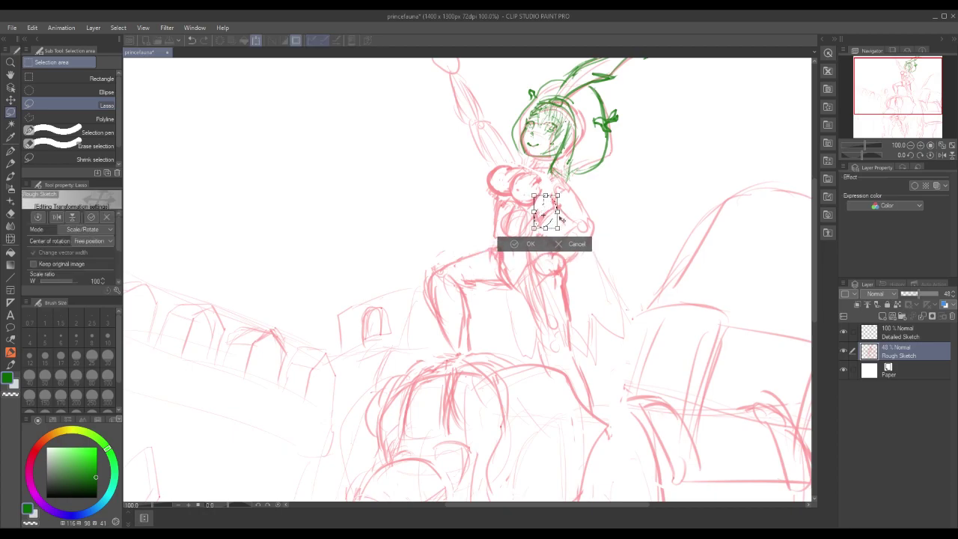
left_click(526, 243)
left_click(462, 242)
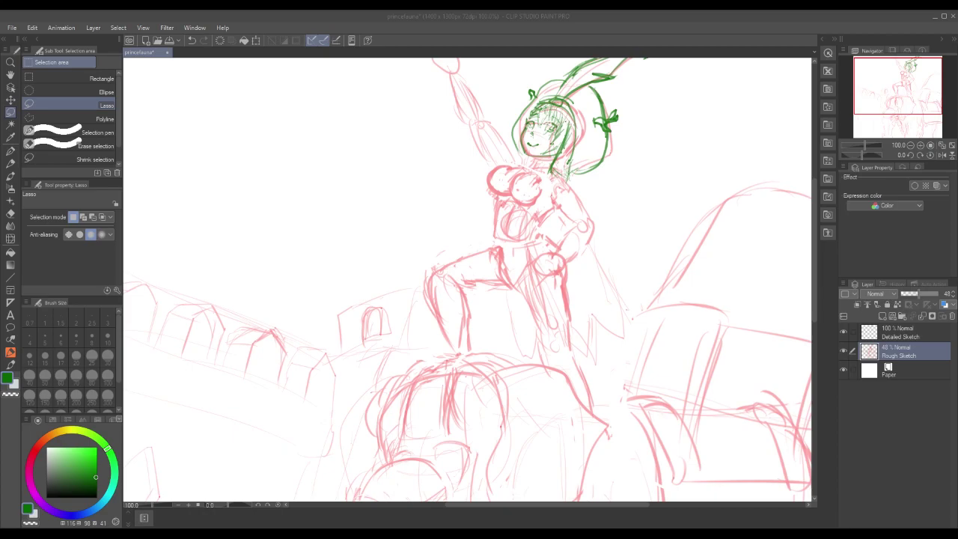
left_click_drag(517, 153, 513, 143)
left_click(425, 175)
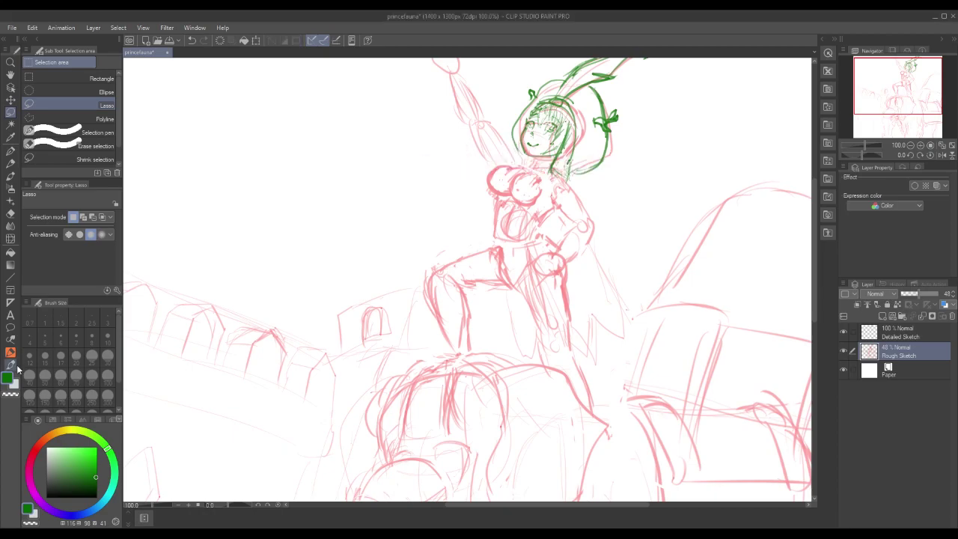
Trace both edges of the raised arm in light green sketch pen strokes on the Rough Sketch layer
left_click(10, 365)
mouse_move(511, 149)
left_mouse_down()
mouse_move(479, 145)
mouse_move(487, 171)
left_mouse_up()
mouse_move(472, 130)
left_mouse_down()
mouse_move(480, 146)
mouse_move(490, 118)
mouse_move(476, 93)
mouse_move(453, 73)
mouse_move(441, 88)
mouse_move(470, 133)
mouse_move(474, 93)
mouse_move(464, 80)
left_mouse_up()
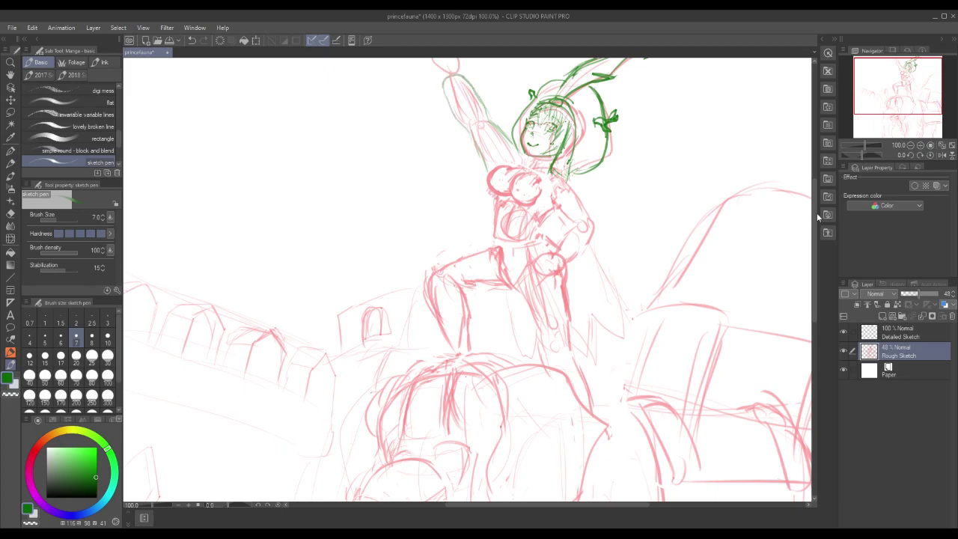
On the Detailed Sketch layer, outline the raised arm's shoulder, the chest and the side of the torso
left_click_drag(814, 212, 815, 195)
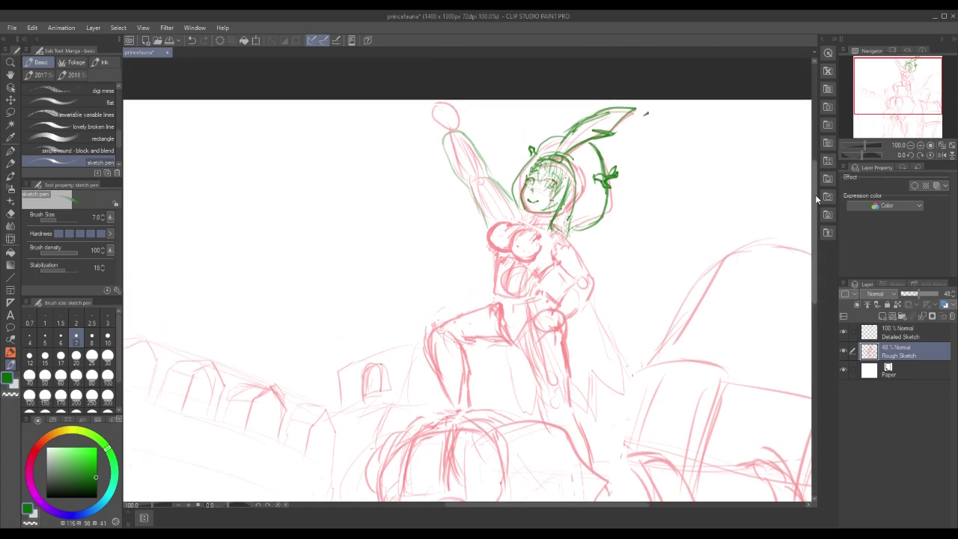
left_click(896, 333)
mouse_move(517, 183)
left_mouse_down()
mouse_move(505, 204)
mouse_move(512, 219)
left_mouse_up()
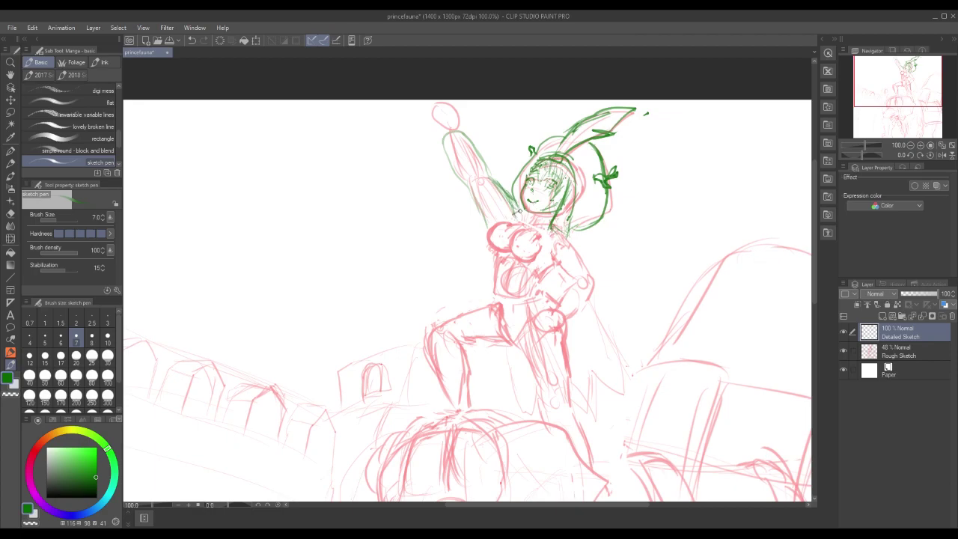
mouse_move(504, 221)
left_mouse_down()
mouse_move(491, 250)
mouse_move(496, 264)
mouse_move(509, 246)
mouse_move(512, 263)
mouse_move(496, 292)
mouse_move(495, 221)
mouse_move(516, 207)
mouse_move(515, 216)
left_mouse_up()
mouse_move(520, 211)
left_mouse_down()
mouse_move(500, 226)
mouse_move(504, 214)
left_mouse_up()
left_click_drag(509, 211, 499, 223)
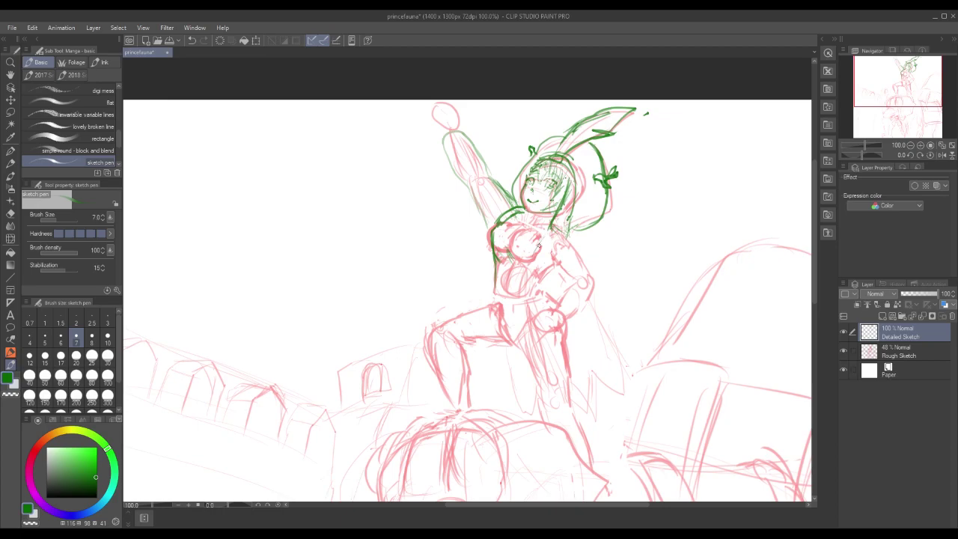
left_click_drag(493, 260, 494, 279)
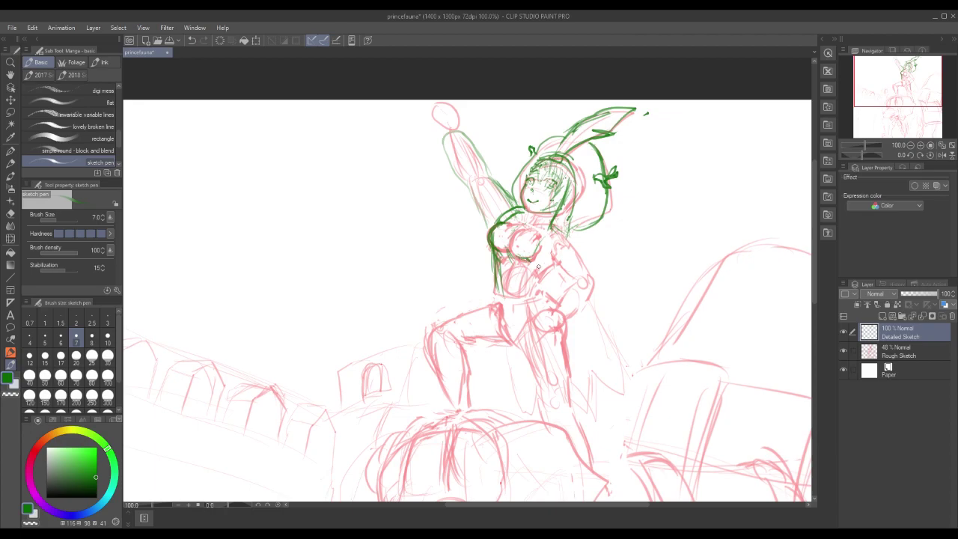
Outline the raised arm from shoulder to wrist and lightly start the shape of its hand
mouse_move(494, 179)
left_mouse_down()
mouse_move(464, 134)
mouse_move(451, 134)
mouse_move(482, 219)
left_mouse_up()
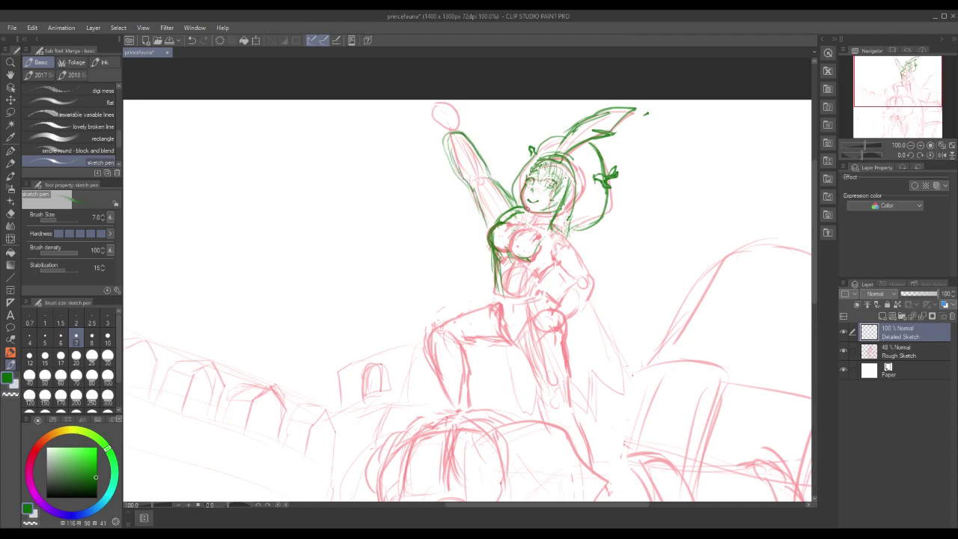
mouse_move(452, 132)
left_mouse_down()
mouse_move(448, 148)
mouse_move(465, 181)
left_mouse_up()
mouse_move(449, 137)
left_mouse_down()
mouse_move(459, 127)
mouse_move(445, 143)
left_mouse_up()
left_click_drag(444, 125, 439, 133)
left_click_drag(446, 109, 444, 117)
Extend the canvas upward above the raised hand to a size of 1400 × 1350 px
left_click(32, 27)
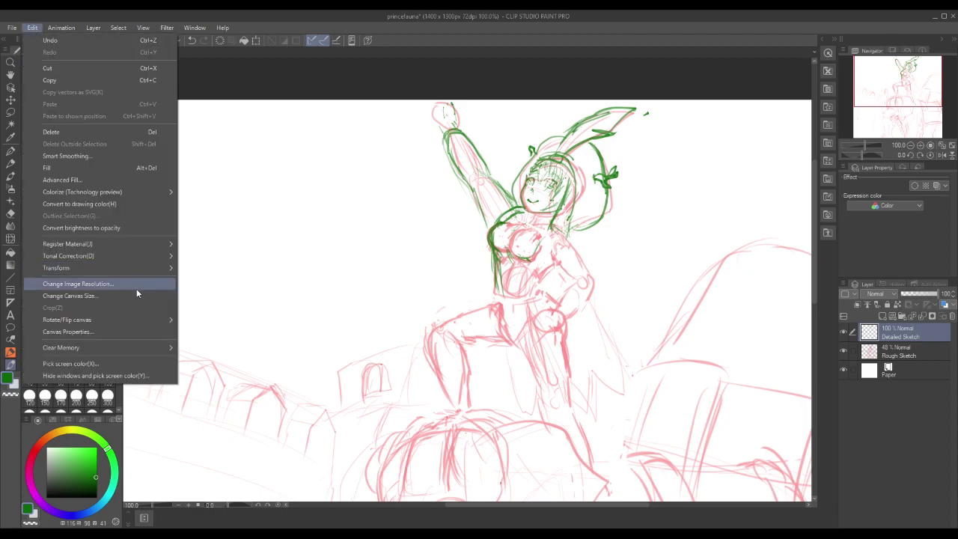
left_click(157, 297)
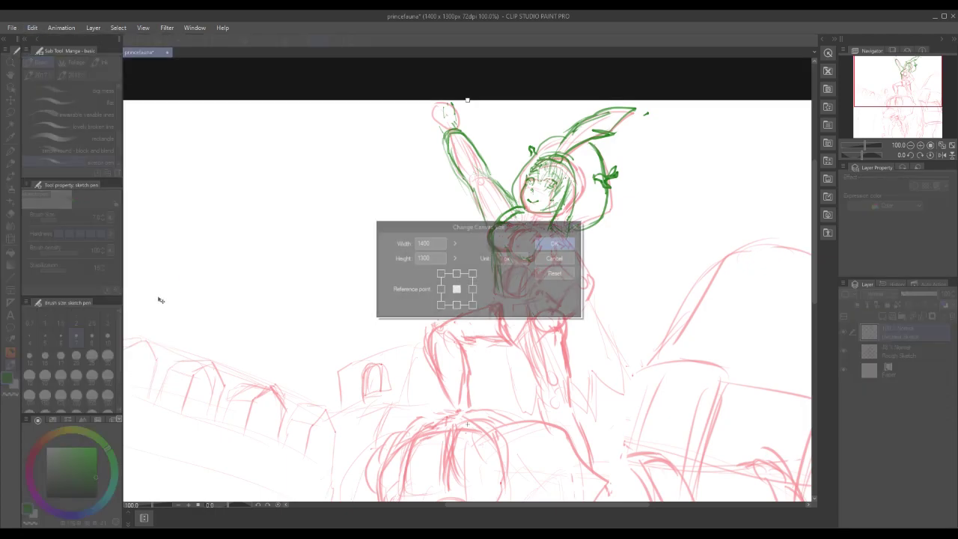
left_click_drag(814, 253, 814, 240)
left_click_drag(467, 162, 469, 140)
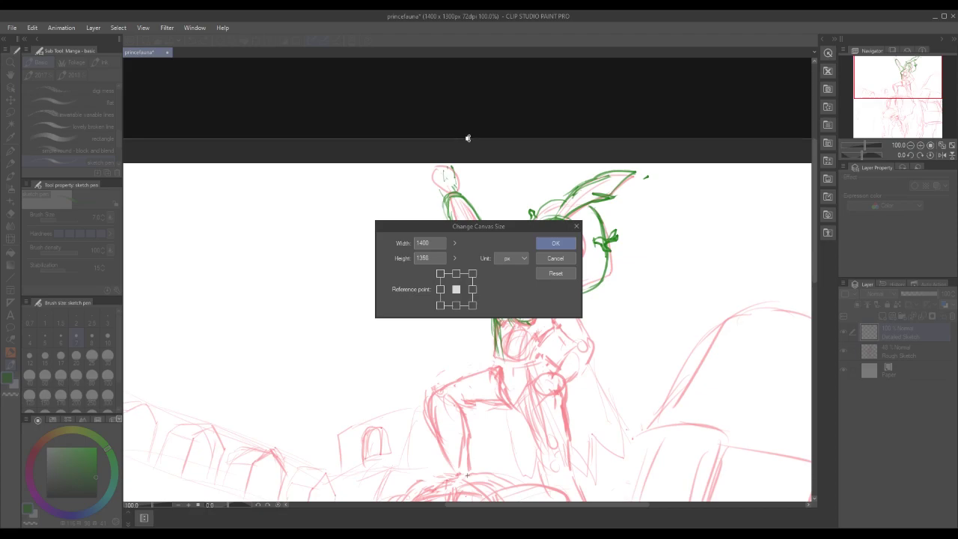
left_click(557, 244)
Sketch the neck lines and the collar folds over the raised arm's shoulder
left_click_drag(814, 293, 814, 235)
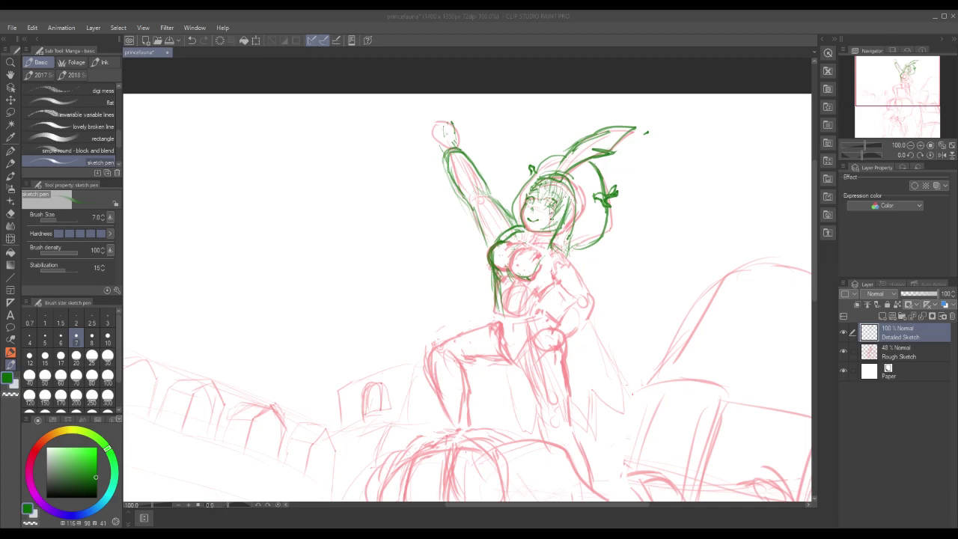
left_click(530, 238)
left_click(524, 238)
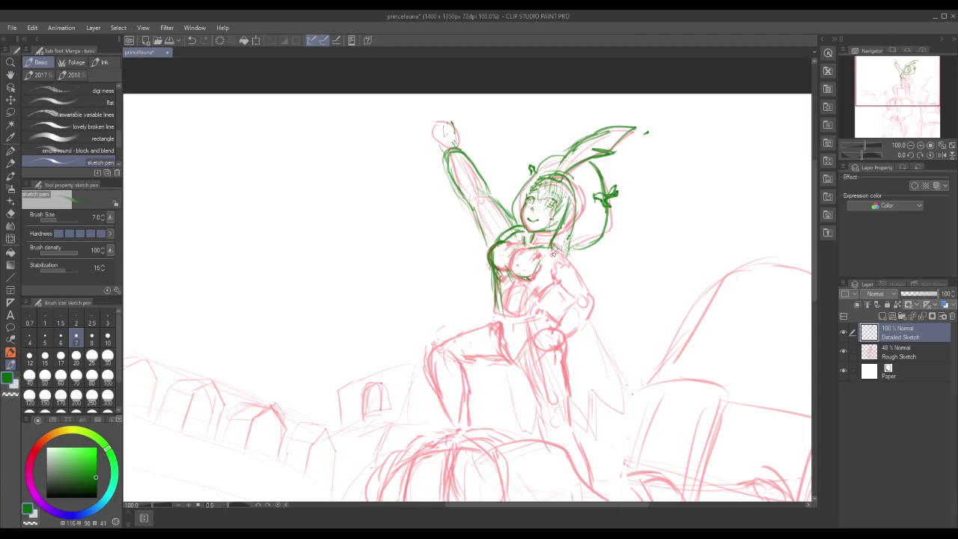
left_click_drag(514, 220, 496, 247)
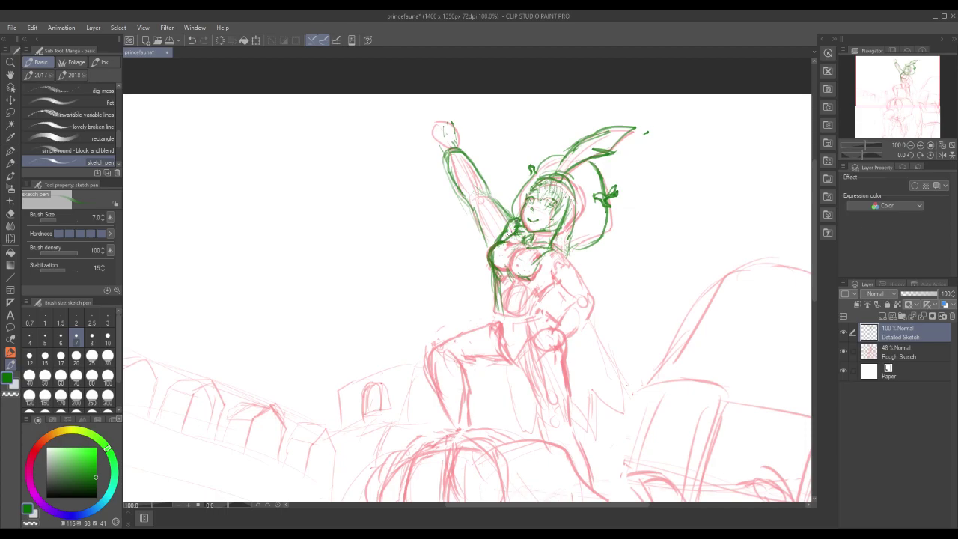
Sketch the open front of the vest, the waistline and the side of the waist beside the bent arm
mouse_move(551, 244)
left_mouse_down()
mouse_move(571, 243)
mouse_move(576, 265)
mouse_move(534, 283)
mouse_move(511, 315)
left_mouse_up()
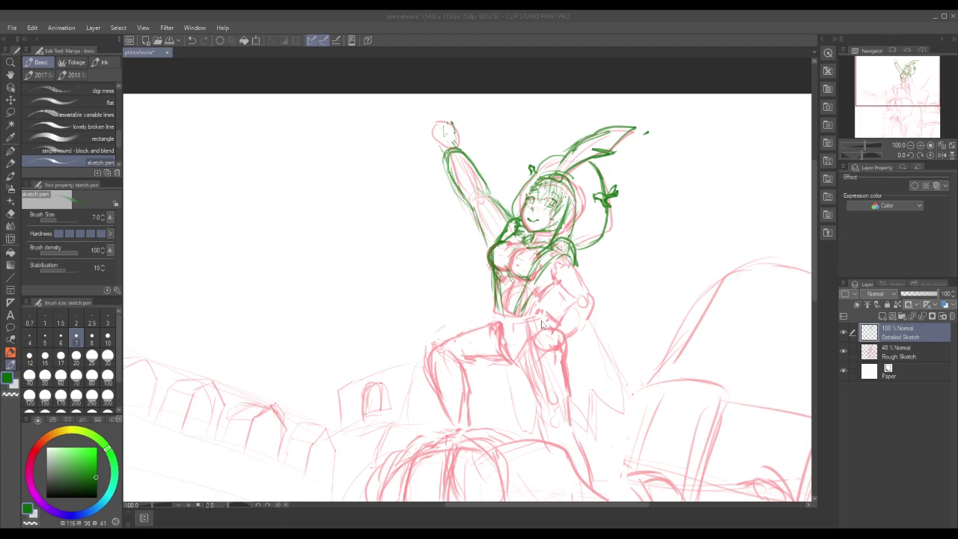
mouse_move(496, 309)
left_mouse_down()
mouse_move(521, 317)
mouse_move(505, 313)
mouse_move(512, 317)
left_mouse_up()
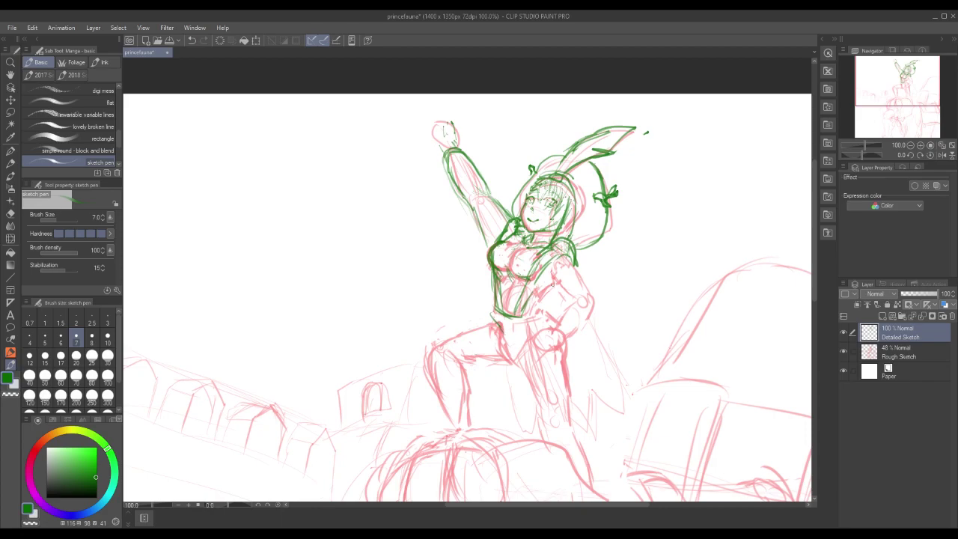
mouse_move(540, 295)
left_mouse_down()
mouse_move(529, 301)
mouse_move(538, 308)
mouse_move(537, 296)
mouse_move(538, 310)
left_mouse_up()
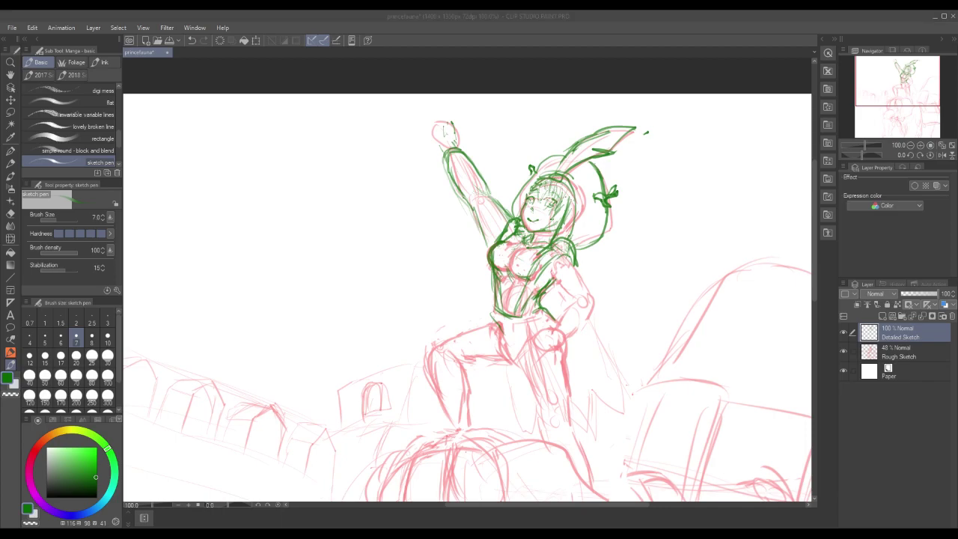
Sketch the thumb and the base of the palm on the raised hand
left_click_drag(447, 141, 443, 138)
mouse_move(454, 131)
left_mouse_down()
mouse_move(450, 114)
mouse_move(447, 133)
left_mouse_up()
Lasso the long leaf-shaped piece on top of the head, rotate it slightly counterclockwise, shift it left, and clear the selection
key("m")
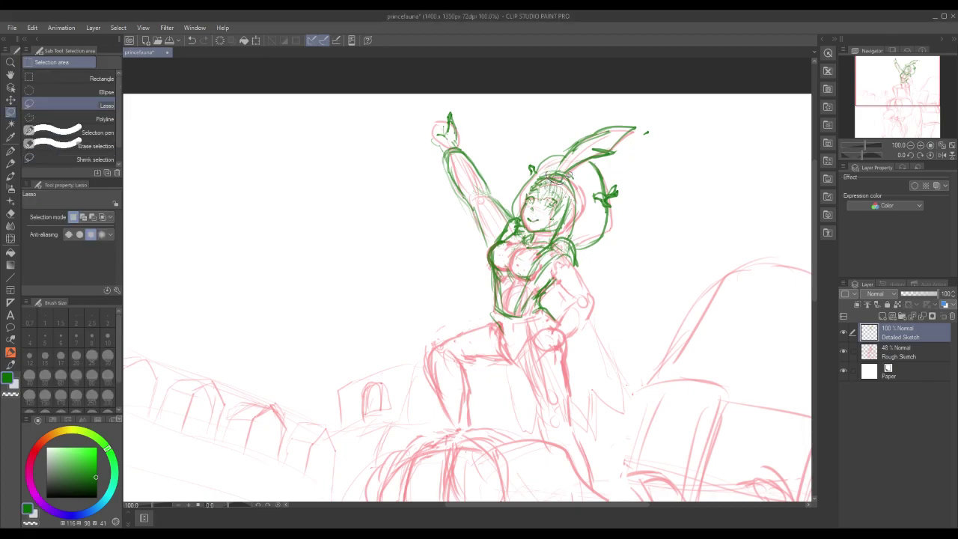
mouse_move(565, 146)
left_mouse_down()
mouse_move(547, 175)
mouse_move(581, 165)
left_mouse_up()
key("ctrl+t")
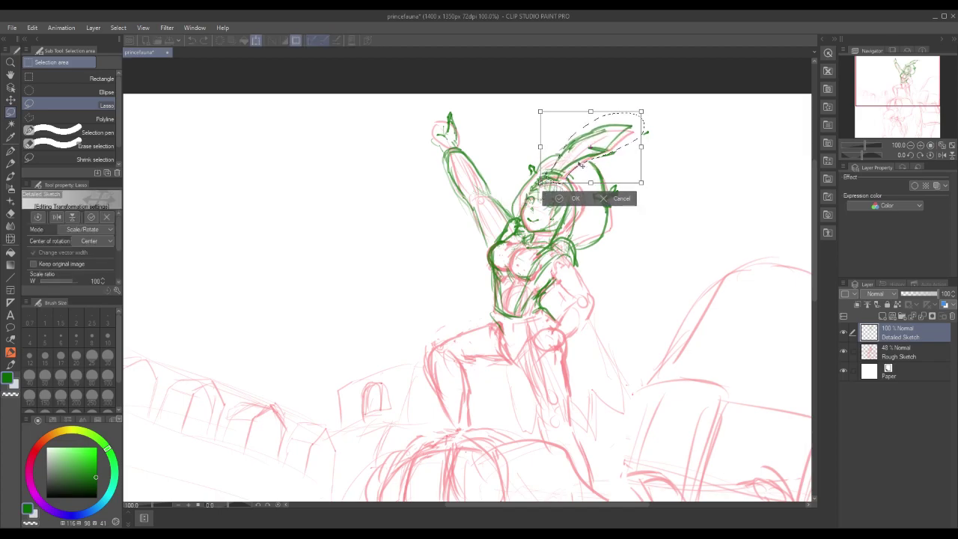
left_click_drag(656, 115, 649, 104)
left_click_drag(594, 156, 591, 156)
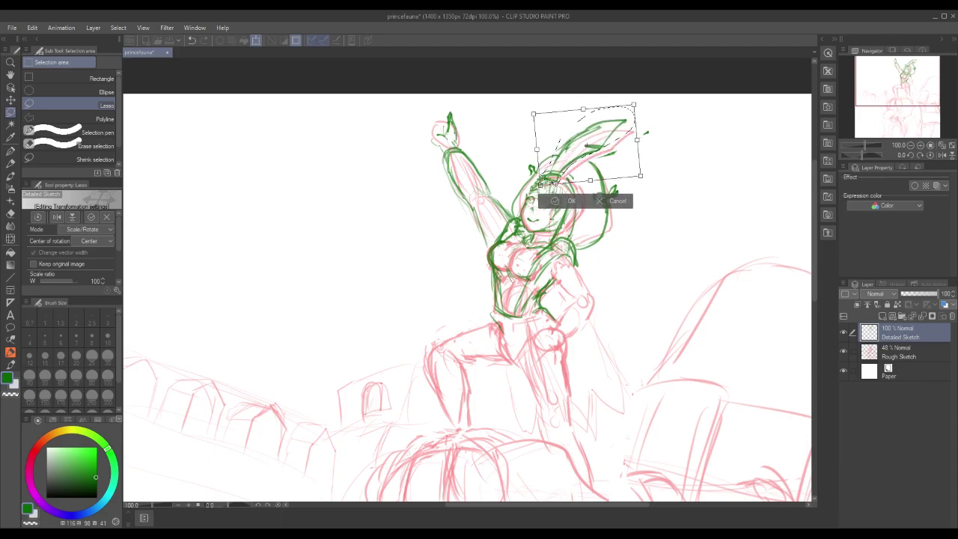
key("Return")
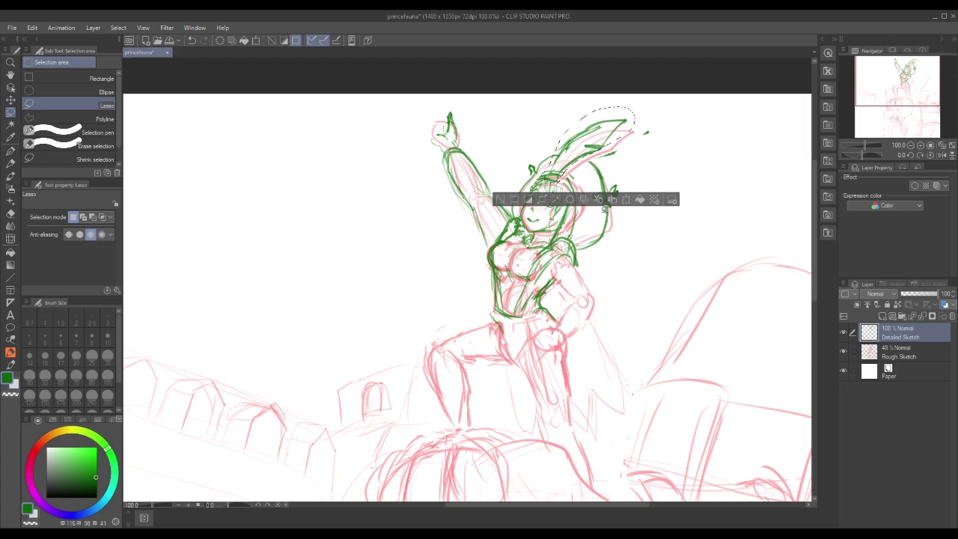
left_click(499, 200)
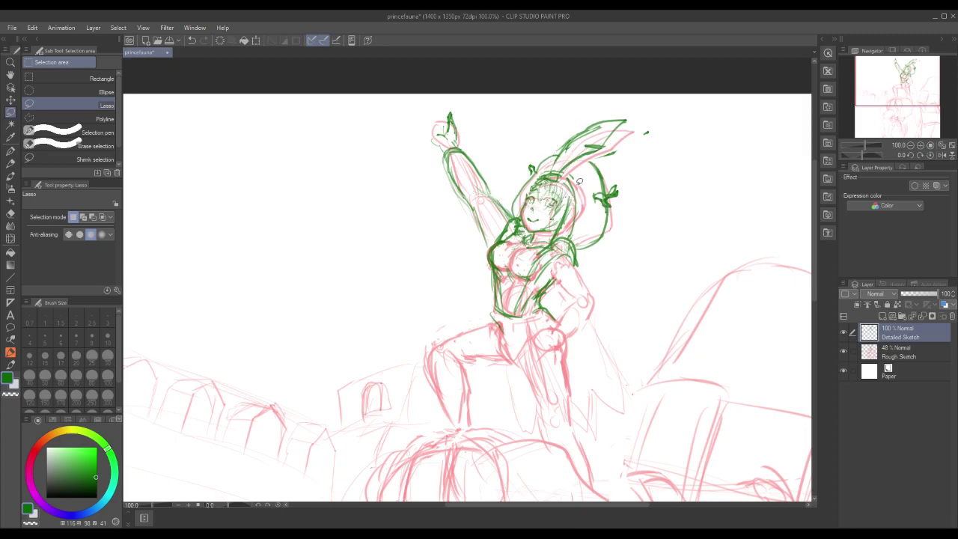
Add sketch pen lines down the vest front and draw the belt band around the waist
left_click(10, 365)
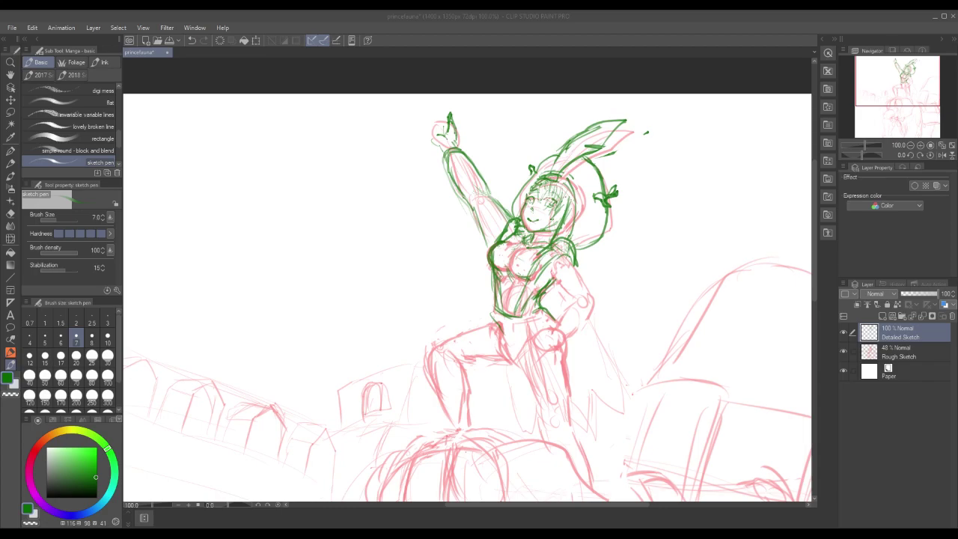
left_click_drag(561, 254, 519, 314)
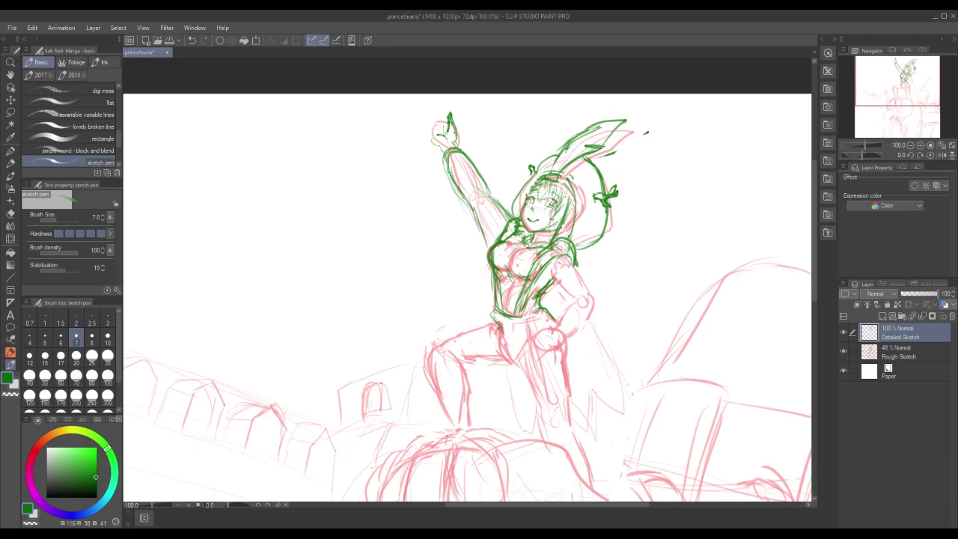
mouse_move(514, 329)
left_mouse_down()
mouse_move(497, 320)
mouse_move(522, 322)
mouse_move(504, 329)
mouse_move(491, 315)
mouse_move(503, 331)
mouse_move(554, 313)
left_mouse_up()
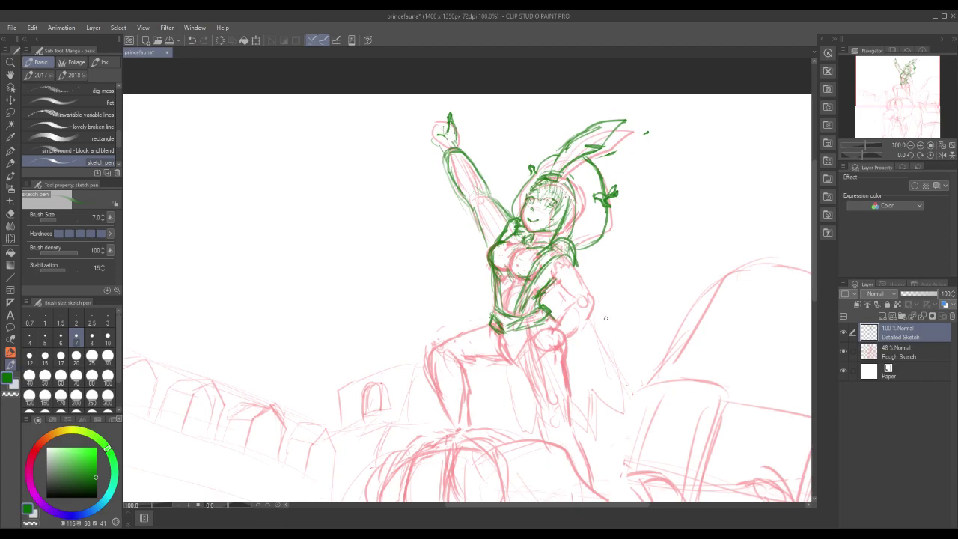
Outline the bent arm from shoulder past the elbow to the wrist, undoing and redrawing its strokes
mouse_move(546, 261)
left_mouse_down()
mouse_move(574, 272)
mouse_move(590, 294)
mouse_move(561, 286)
mouse_move(585, 301)
mouse_move(576, 310)
mouse_move(600, 300)
mouse_move(575, 331)
left_mouse_up()
mouse_move(564, 293)
left_mouse_down()
mouse_move(572, 309)
mouse_move(597, 300)
mouse_move(595, 313)
left_mouse_up()
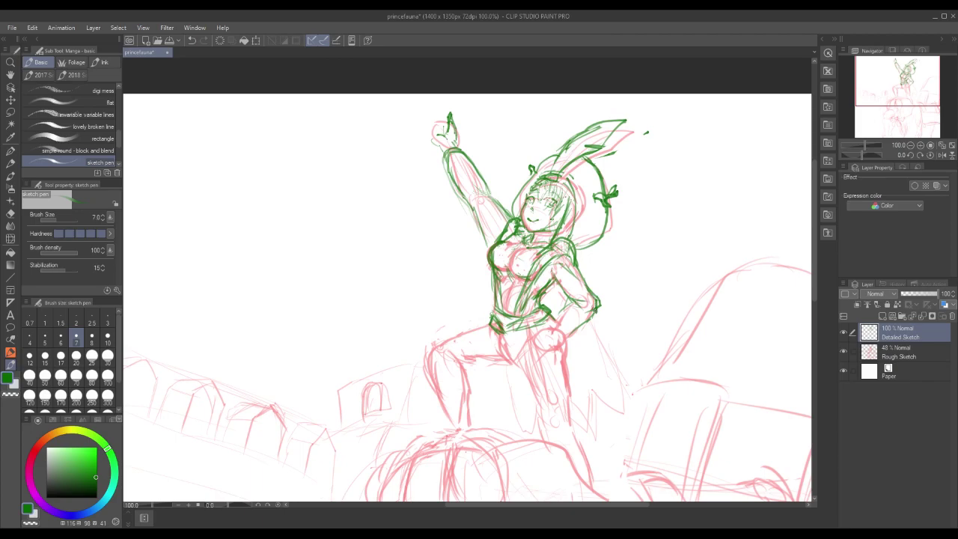
key("ctrl+z")
key("ctrl+z")
mouse_move(548, 274)
left_mouse_down()
mouse_move(570, 307)
mouse_move(566, 291)
left_mouse_up()
Sketch the raised hand's spread fingers and palm, and reshape its thumb
mouse_move(444, 132)
left_mouse_down()
mouse_move(440, 124)
mouse_move(431, 134)
left_mouse_up()
left_click_drag(436, 142, 427, 141)
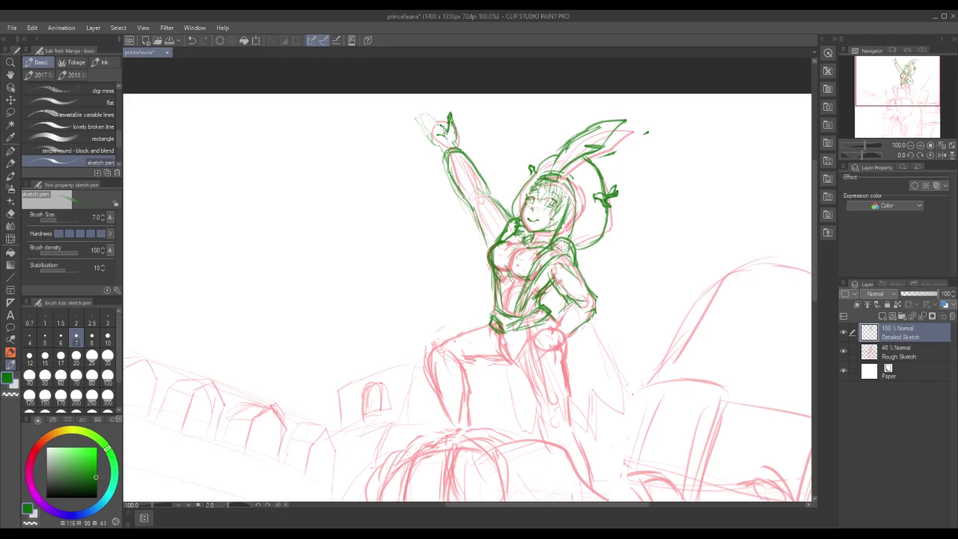
left_click_drag(436, 128, 426, 136)
left_click_drag(432, 128, 423, 112)
key("ctrl+z")
left_click_drag(447, 122, 452, 112)
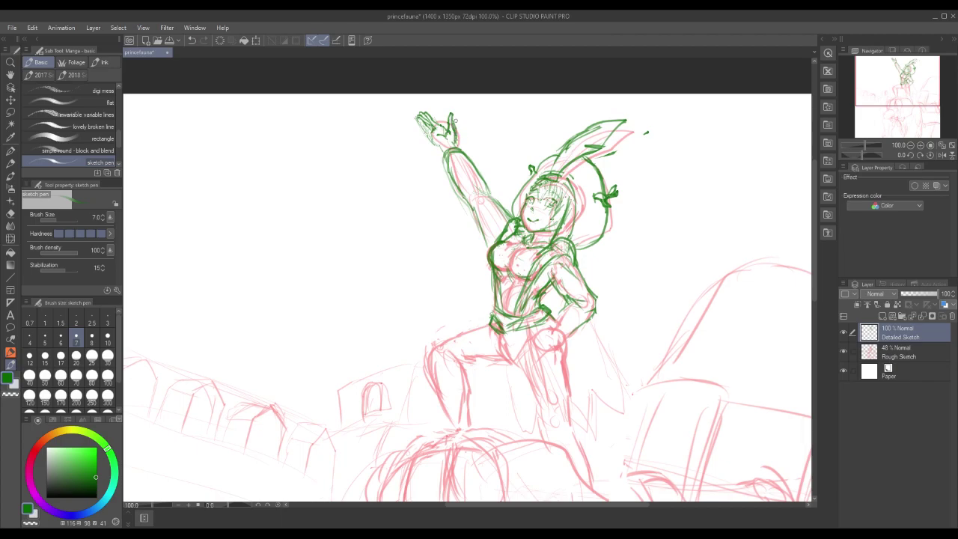
left_click_drag(451, 114, 448, 121)
left_click_drag(449, 118, 454, 123)
Sketch the cuff, knuckles and curled fingers of the hand resting on the hip
mouse_move(565, 303)
left_mouse_down()
mouse_move(552, 329)
mouse_move(587, 330)
mouse_move(567, 341)
left_mouse_up()
mouse_move(556, 323)
left_mouse_down()
mouse_move(570, 335)
mouse_move(558, 340)
left_mouse_up()
mouse_move(557, 343)
left_mouse_down()
mouse_move(565, 319)
mouse_move(554, 346)
left_mouse_up()
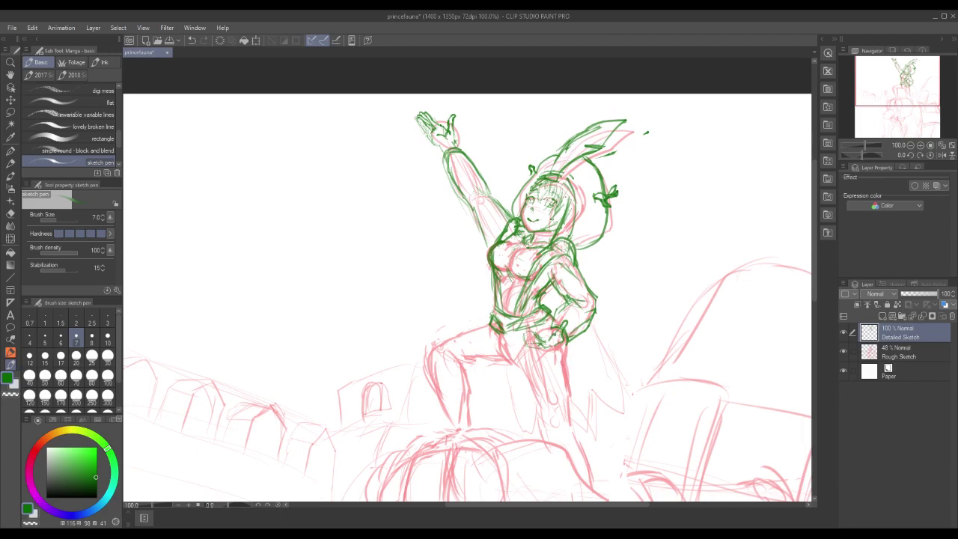
mouse_move(545, 332)
left_mouse_down()
mouse_move(567, 337)
mouse_move(550, 330)
left_mouse_up()
left_click_drag(533, 333, 540, 343)
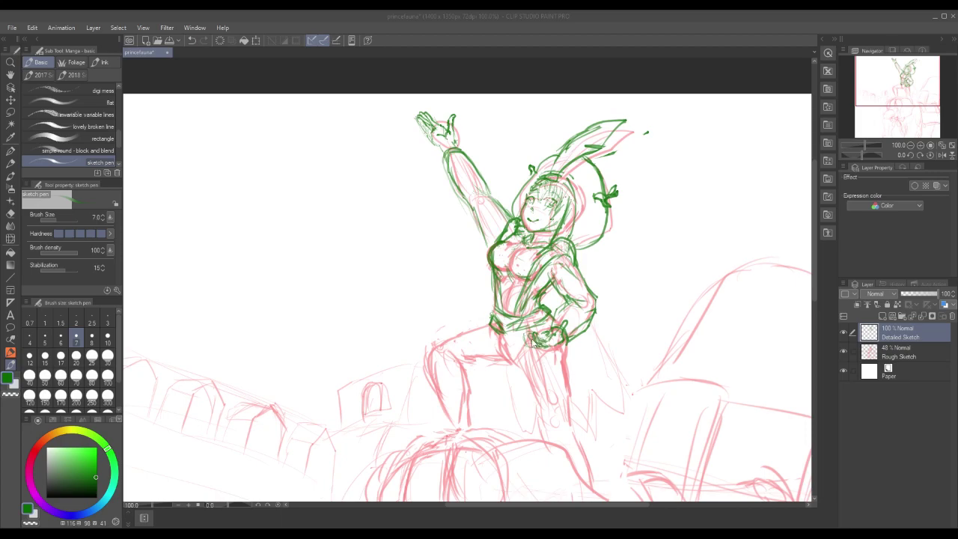
left_click(533, 341)
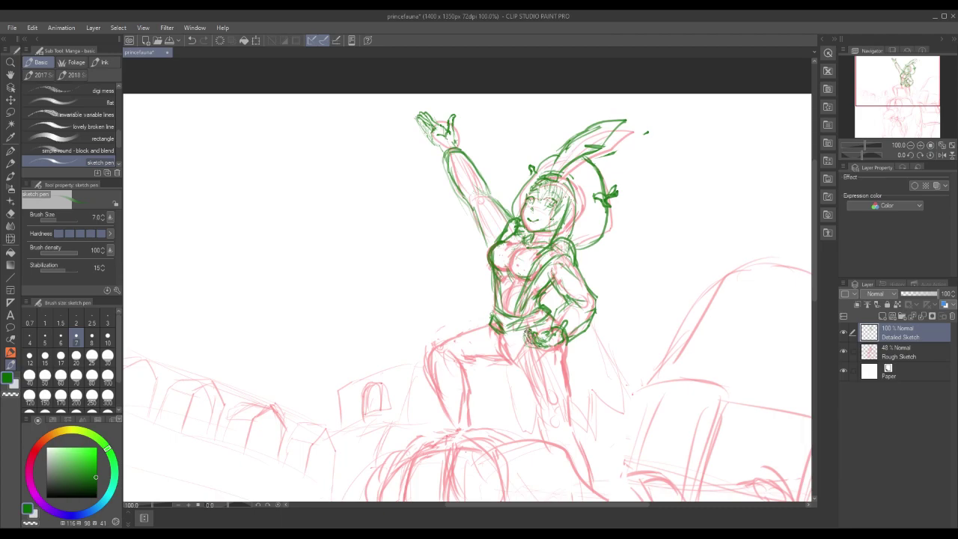
left_click_drag(540, 334, 543, 339)
mouse_move(548, 331)
left_mouse_down()
mouse_move(561, 329)
mouse_move(556, 350)
mouse_move(562, 339)
left_mouse_up()
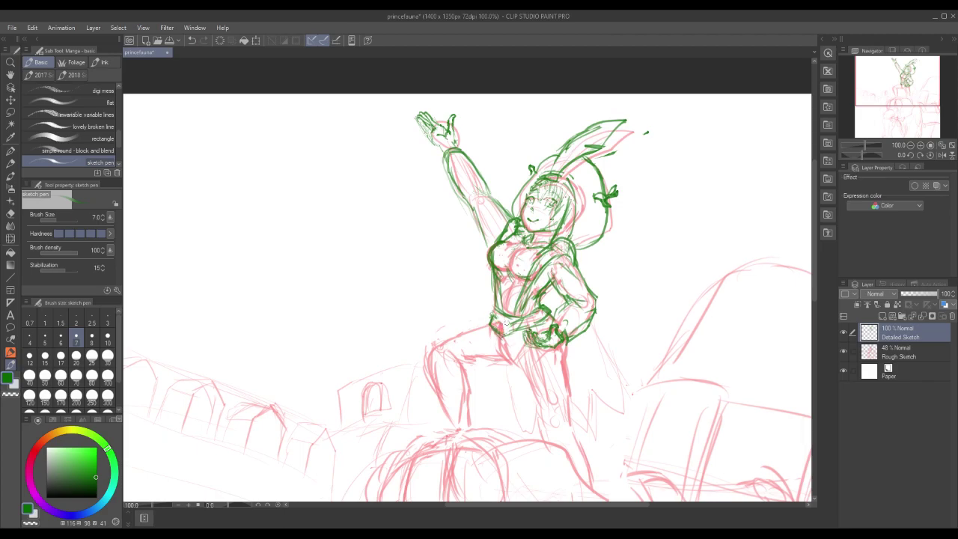
Sketch the hip below the belt and outline the straight standing leg down to a rounded trouser hem
mouse_move(512, 327)
left_mouse_down()
mouse_move(500, 336)
mouse_move(494, 328)
mouse_move(548, 319)
mouse_move(494, 321)
mouse_move(499, 336)
left_mouse_up()
left_click_drag(507, 352, 519, 378)
left_click_drag(567, 341, 571, 396)
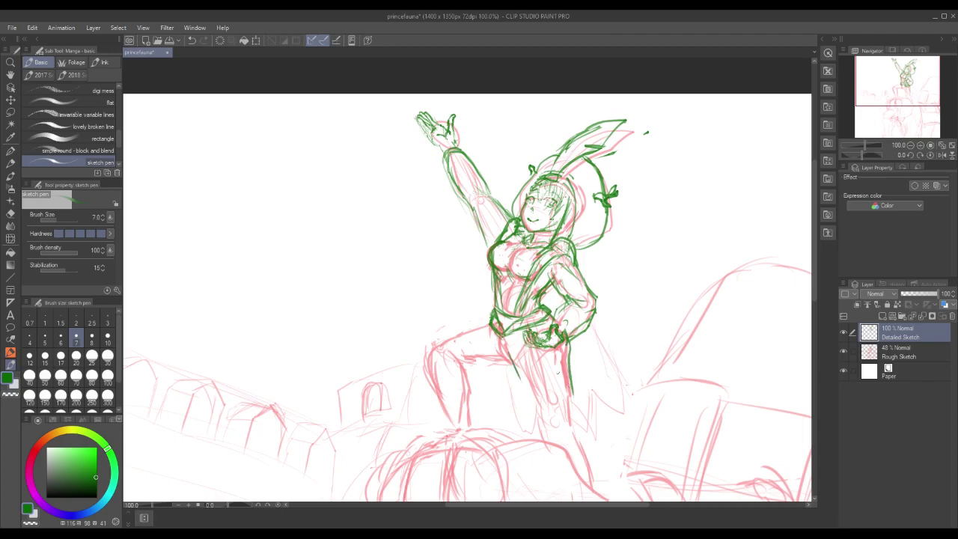
left_click_drag(566, 359, 571, 397)
mouse_move(516, 357)
left_mouse_down()
mouse_move(536, 408)
mouse_move(571, 401)
mouse_move(595, 479)
left_mouse_up()
mouse_move(530, 399)
left_mouse_down()
mouse_move(543, 465)
mouse_move(562, 480)
mouse_move(592, 473)
mouse_move(590, 483)
left_mouse_up()
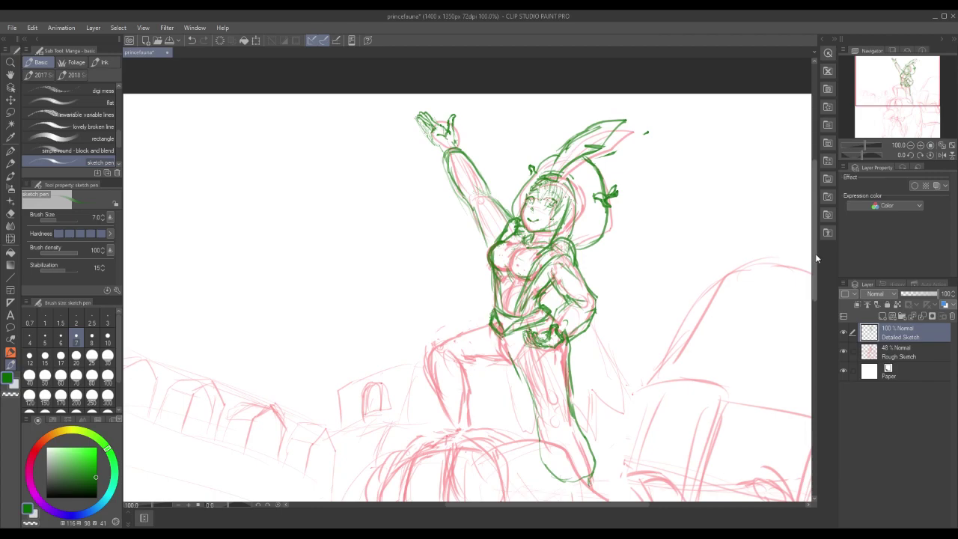
Outline the raised bent leg with its thigh, knee folds and wide lower trouser leg above the rock
left_click_drag(814, 252, 815, 314)
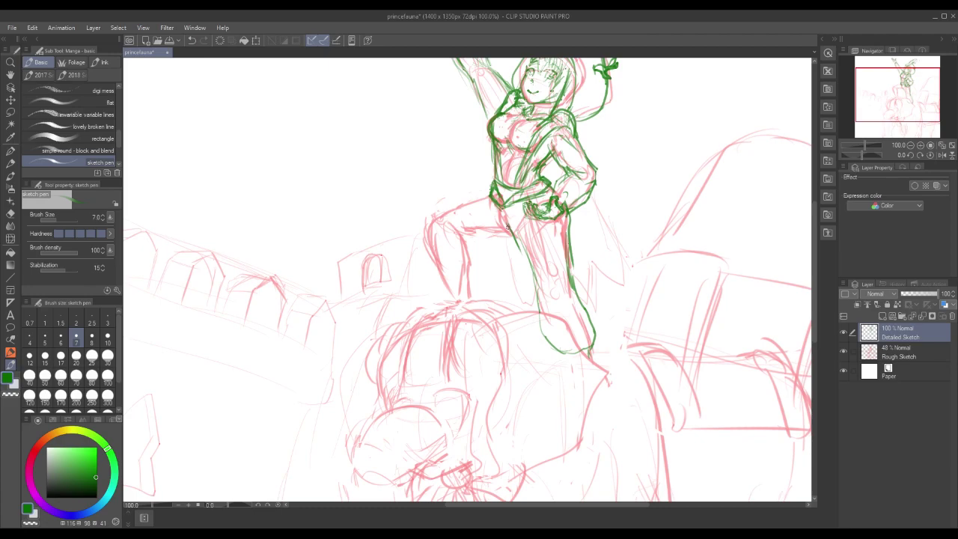
mouse_move(515, 238)
left_mouse_down()
mouse_move(456, 228)
mouse_move(440, 238)
left_mouse_up()
left_click_drag(491, 196, 427, 219)
left_click_drag(467, 244, 497, 240)
mouse_move(486, 199)
left_mouse_down()
mouse_move(434, 211)
mouse_move(424, 235)
mouse_move(424, 274)
mouse_move(449, 293)
left_mouse_up()
mouse_move(465, 242)
left_mouse_down()
mouse_move(479, 283)
mouse_move(449, 295)
mouse_move(465, 302)
left_mouse_up()
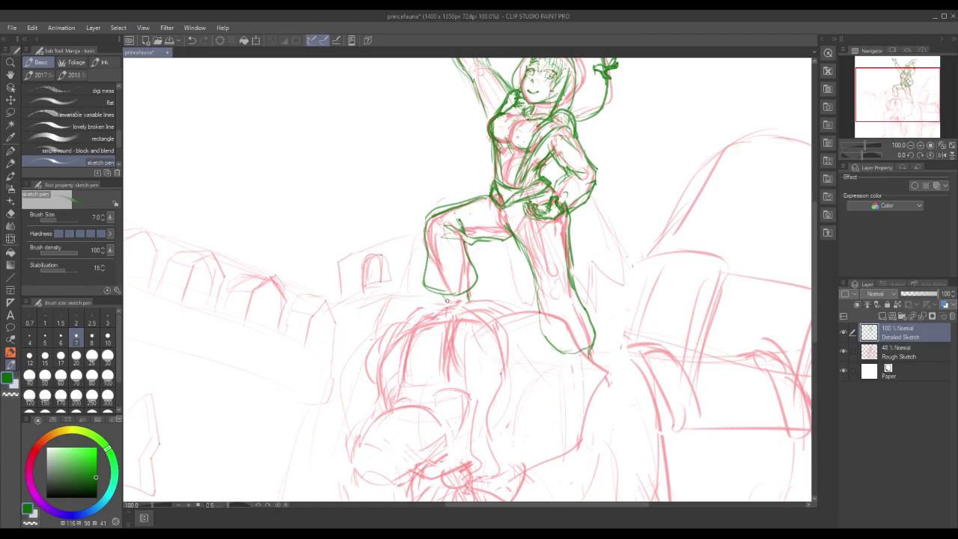
left_click_drag(815, 231, 816, 207)
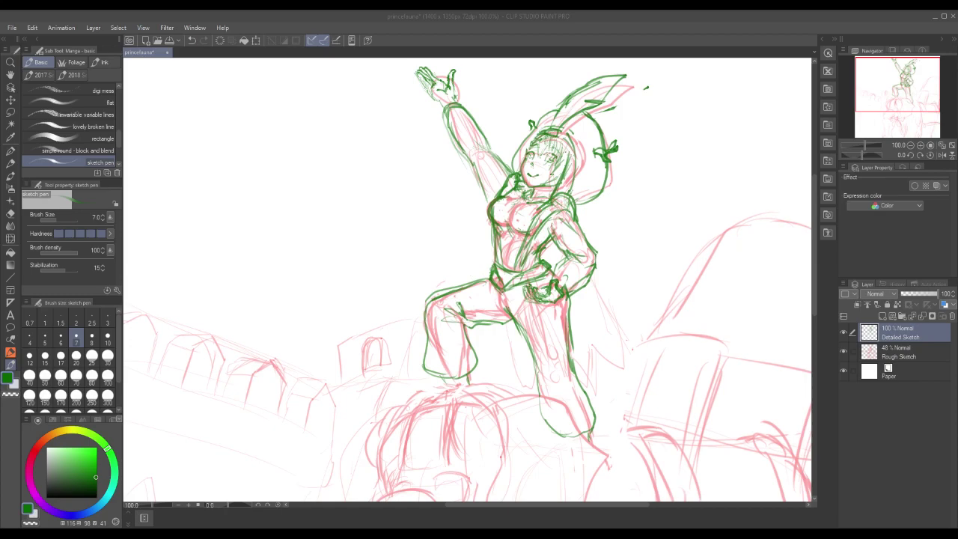
Sketch the long pointed coat tail hanging behind the standing leg, below the bent elbow
left_click(587, 289)
mouse_move(592, 295)
left_mouse_down()
mouse_move(615, 341)
mouse_move(600, 297)
mouse_move(624, 372)
left_mouse_up()
mouse_move(595, 278)
left_mouse_down()
mouse_move(632, 370)
mouse_move(626, 384)
left_mouse_up()
mouse_move(591, 342)
left_mouse_down()
mouse_move(610, 366)
mouse_move(600, 354)
mouse_move(594, 392)
left_mouse_up()
left_click_drag(591, 361, 581, 398)
Sketch the jagged coat tail ends between the two legs and reinforce the lines of the outer tail
mouse_move(515, 322)
left_mouse_down()
mouse_move(509, 359)
mouse_move(495, 362)
mouse_move(509, 383)
mouse_move(510, 366)
mouse_move(519, 381)
left_mouse_up()
left_click_drag(523, 352, 533, 382)
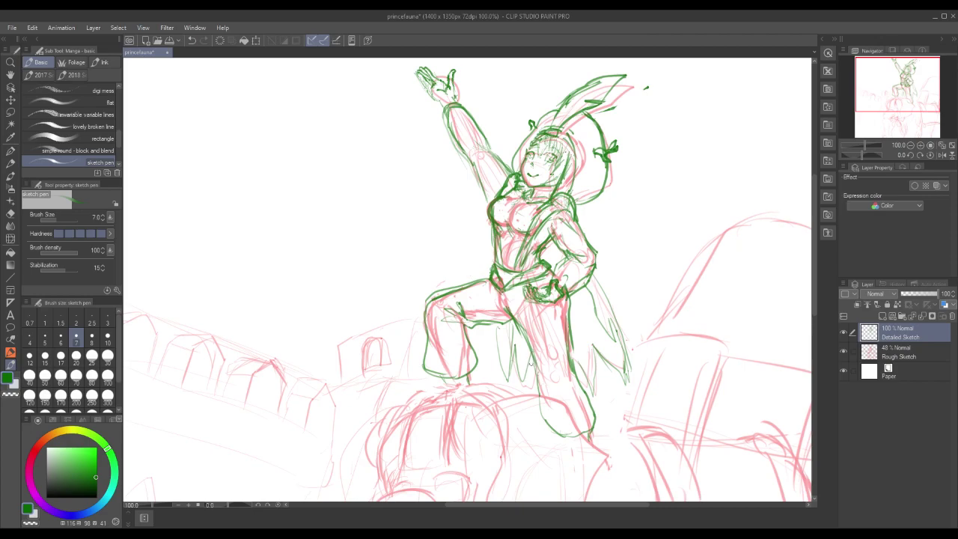
left_click_drag(516, 363, 522, 392)
left_click_drag(531, 358, 527, 391)
left_click_drag(588, 291, 618, 352)
left_click_drag(608, 311, 623, 349)
left_click_drag(595, 269, 612, 316)
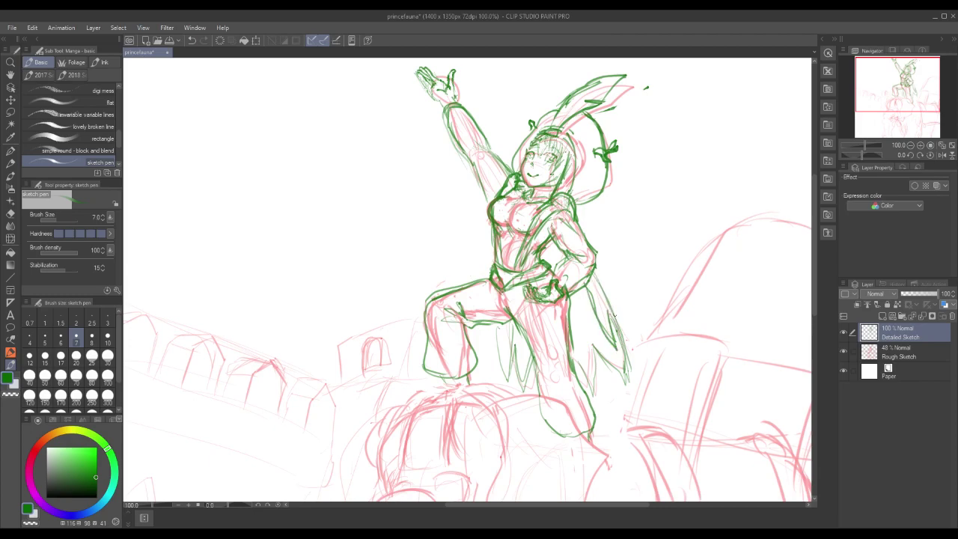
Rework the bent leg's lower trouser hem with the Rough Sketch layer temporarily hidden, and save the drawing
left_click(919, 146)
left_click(920, 146)
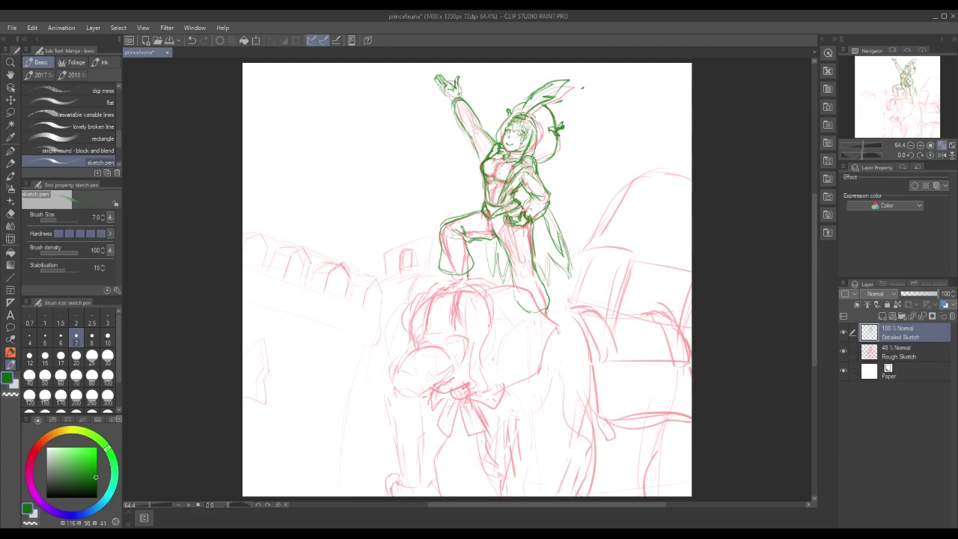
left_click(843, 351)
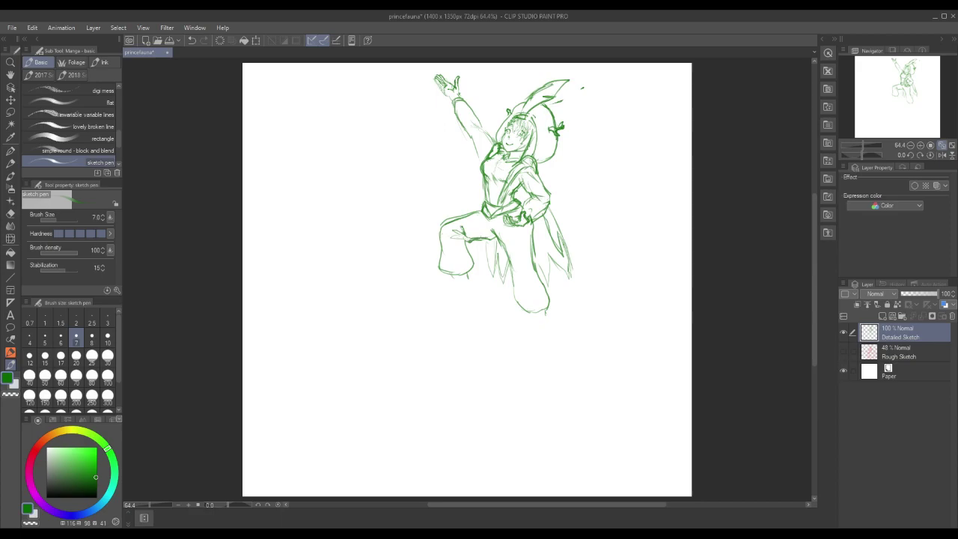
mouse_move(469, 250)
left_mouse_down()
mouse_move(476, 274)
mouse_move(448, 282)
left_mouse_up()
key("ctrl+z")
left_click_drag(466, 281, 468, 290)
left_click(845, 349)
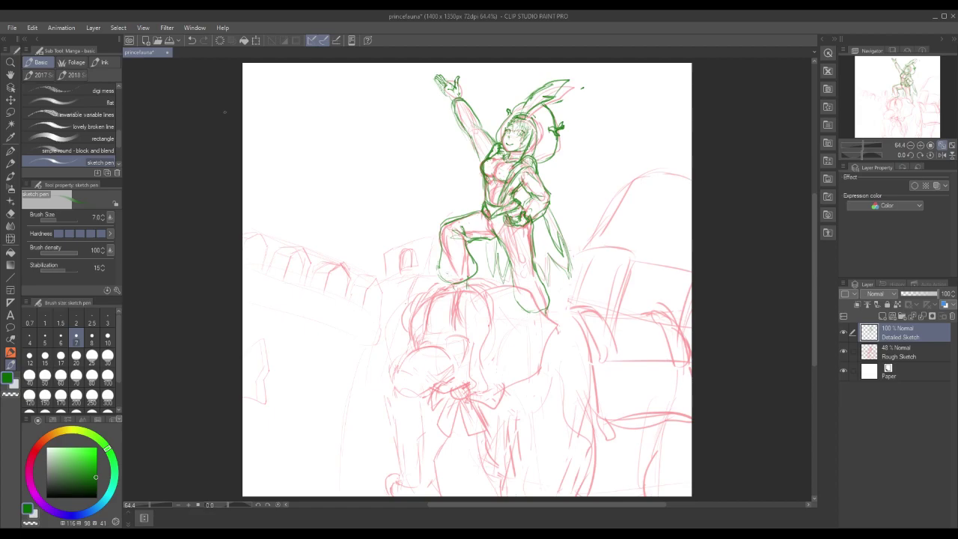
left_click(12, 27)
left_click(38, 97)
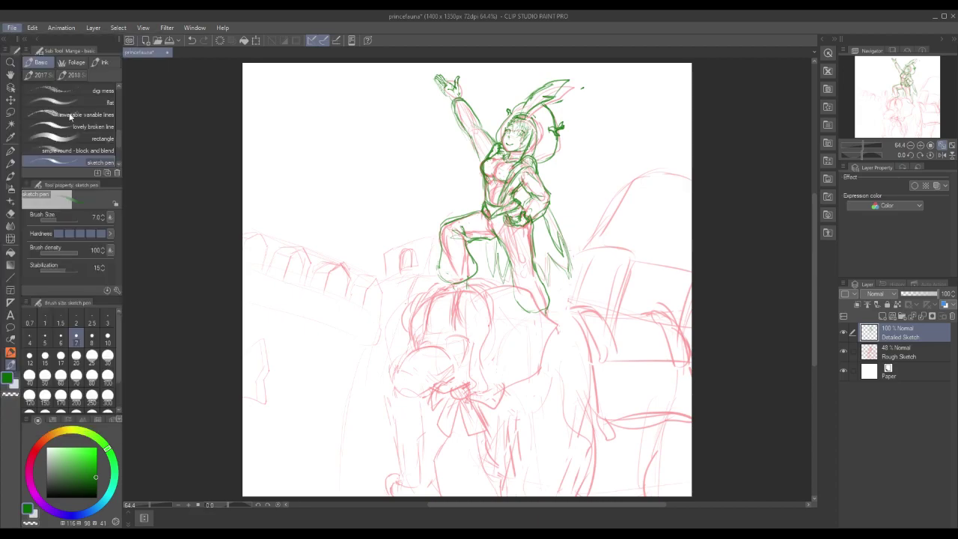
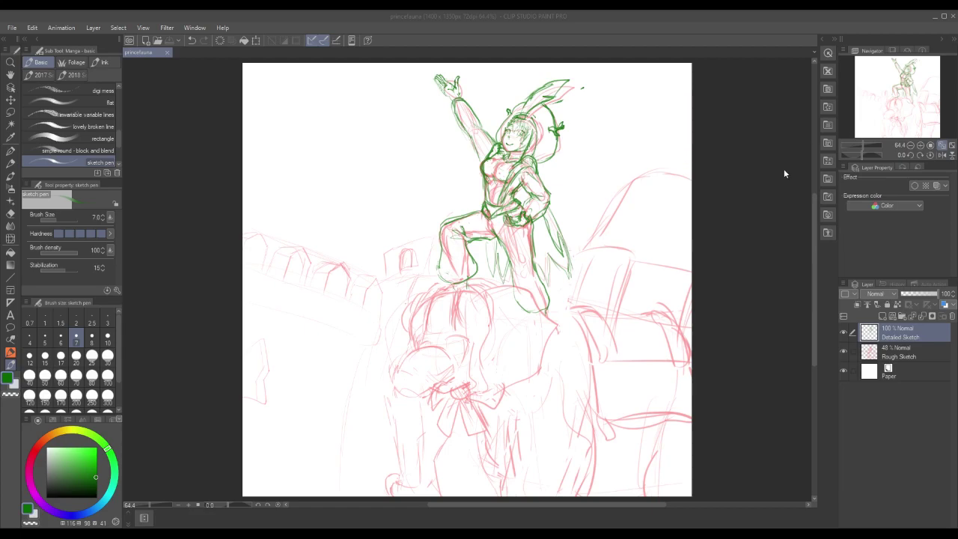
Sketch the elephant's blunt fringe and its strands in dark yellow with the sketch pen
scroll(806, 197, "down", 3)
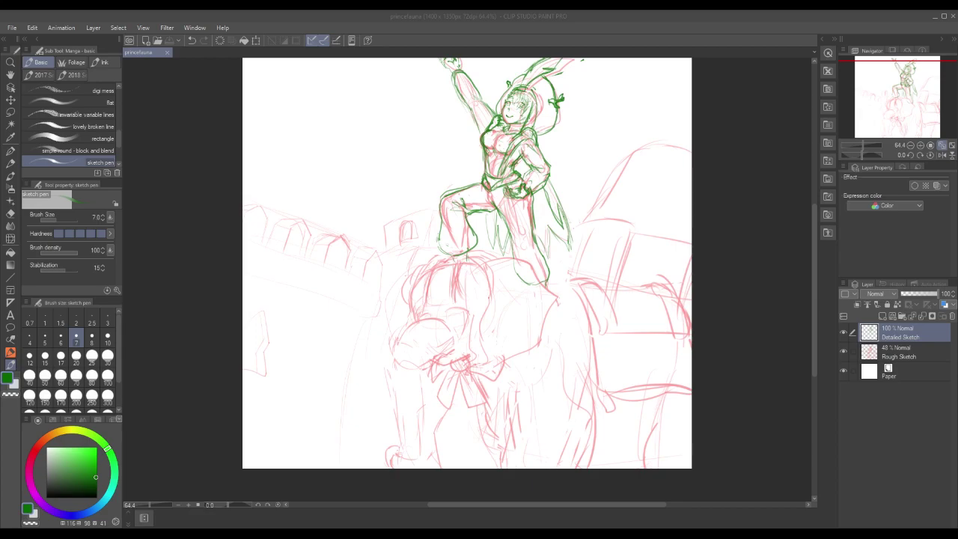
left_click(63, 433)
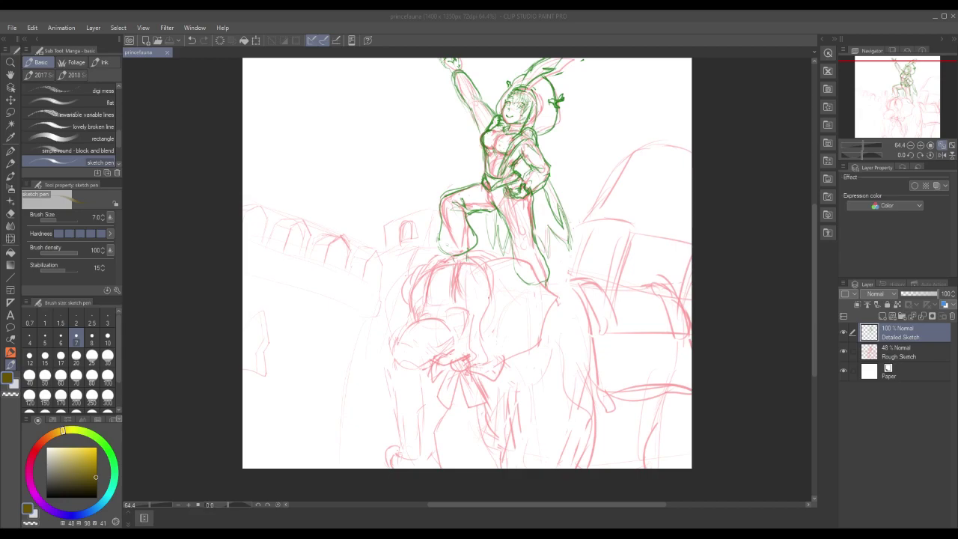
left_click_drag(426, 271, 428, 291)
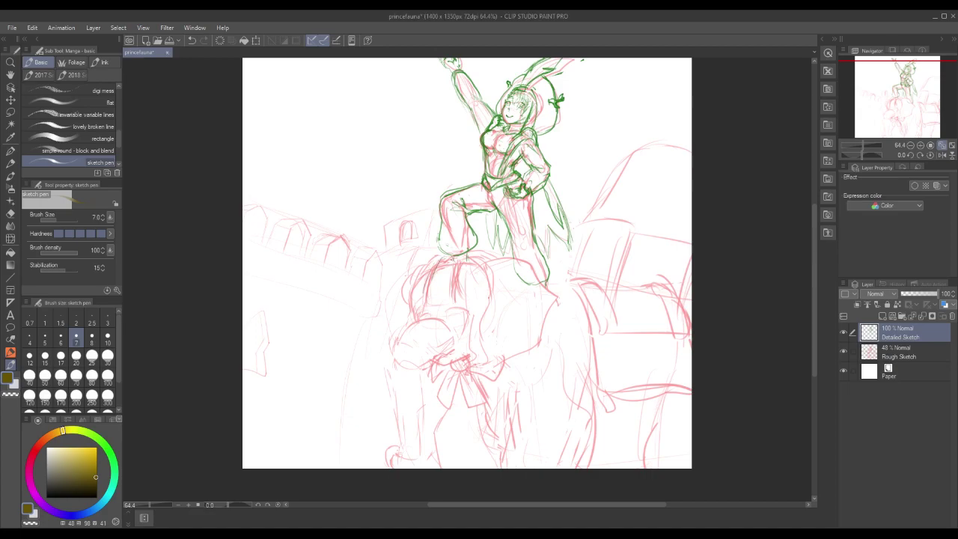
mouse_move(458, 259)
left_mouse_down()
mouse_move(455, 289)
mouse_move(426, 302)
left_mouse_up()
mouse_move(435, 293)
left_mouse_down()
mouse_move(437, 303)
mouse_move(448, 302)
left_mouse_up()
left_click_drag(443, 258, 446, 292)
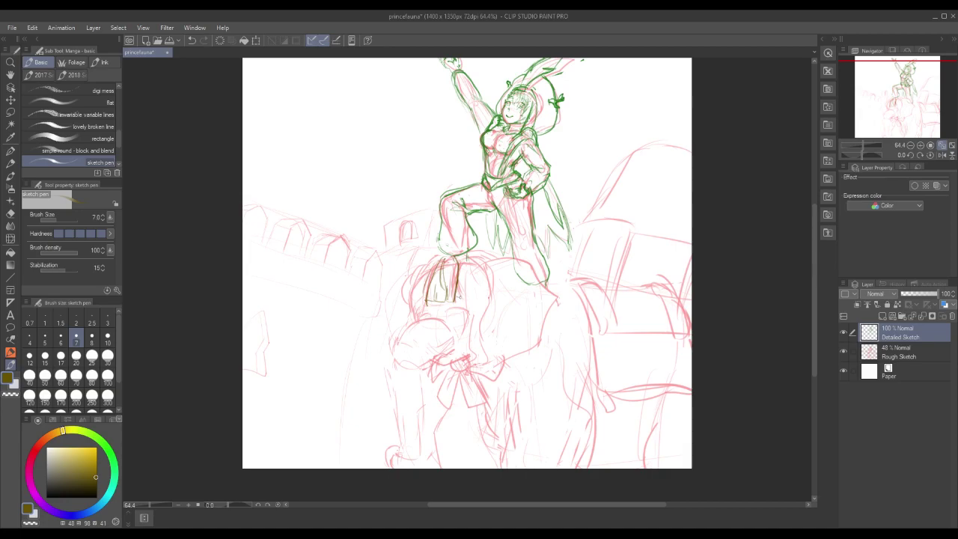
mouse_move(457, 294)
left_mouse_down()
mouse_move(466, 300)
mouse_move(431, 296)
left_mouse_up()
Outline the elephant's long wavy side lock and add a zigzag ornament inside its upper part
left_click_drag(459, 278, 466, 295)
mouse_move(468, 259)
left_mouse_down()
mouse_move(494, 290)
mouse_move(488, 323)
mouse_move(484, 265)
mouse_move(495, 306)
mouse_move(484, 362)
mouse_move(468, 374)
mouse_move(468, 323)
left_mouse_up()
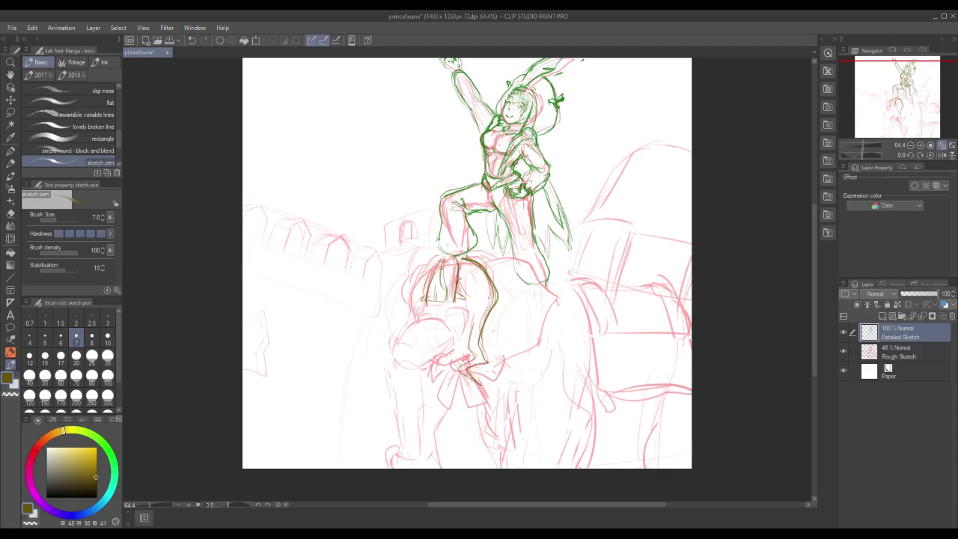
mouse_move(466, 283)
left_mouse_down()
mouse_move(459, 299)
mouse_move(473, 324)
left_mouse_up()
left_click_drag(468, 271, 474, 303)
Draw the elephant's near eye with its thick lash line, and sketch the trunk's upper curve with short crease marks
scroll(814, 307, "down", 3)
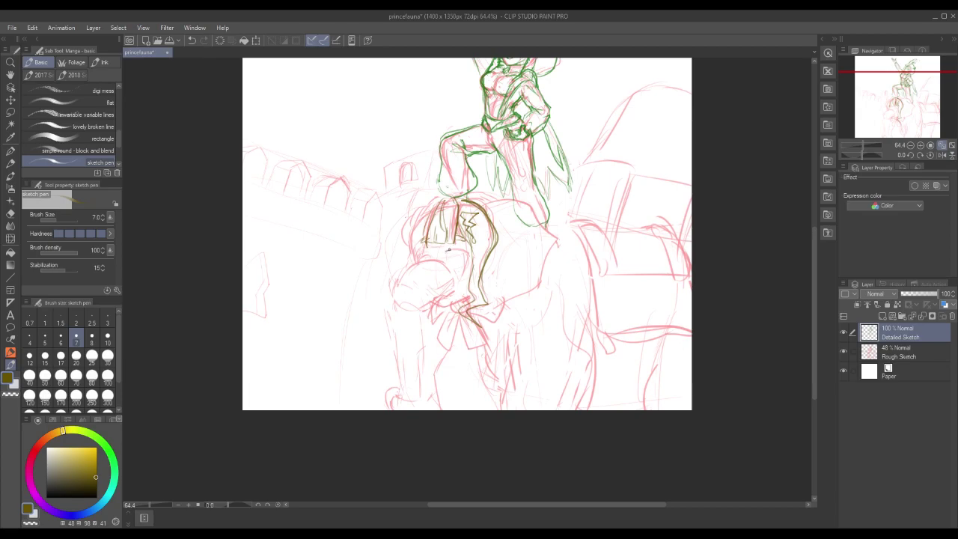
mouse_move(446, 251)
left_mouse_down()
mouse_move(469, 249)
mouse_move(460, 250)
left_mouse_up()
left_click_drag(447, 255, 450, 267)
left_click_drag(437, 260, 409, 273)
left_click(409, 271)
mouse_move(421, 262)
left_mouse_down()
mouse_move(431, 272)
mouse_move(404, 274)
mouse_move(421, 288)
left_mouse_up()
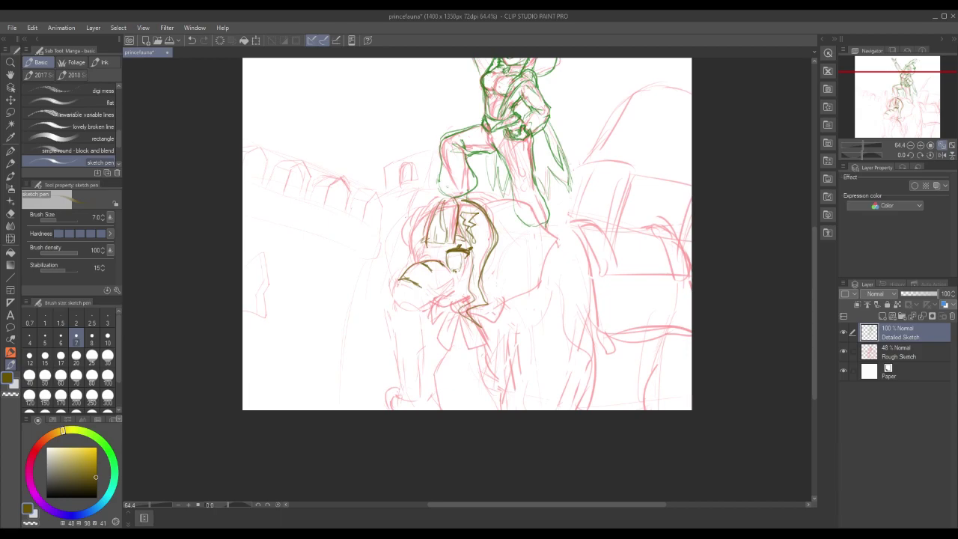
Outline the trunk's underside and front edge down to its curled tip at the canvas's lower edge
left_click_drag(452, 289, 424, 306)
left_click_drag(423, 305, 418, 345)
left_click_drag(447, 294, 453, 289)
left_click_drag(397, 281, 393, 299)
left_click_drag(419, 315, 416, 379)
mouse_move(394, 295)
left_mouse_down()
mouse_move(397, 336)
mouse_move(407, 305)
left_mouse_up()
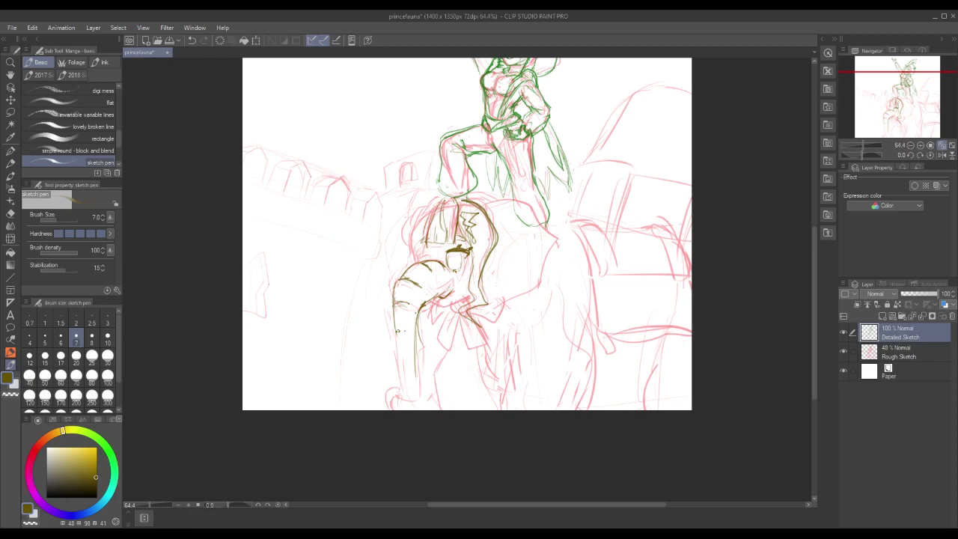
left_click_drag(396, 334, 412, 393)
left_click_drag(415, 381, 416, 402)
mouse_move(398, 370)
left_mouse_down()
mouse_move(401, 401)
mouse_move(388, 389)
mouse_move(388, 407)
mouse_move(384, 399)
left_mouse_up()
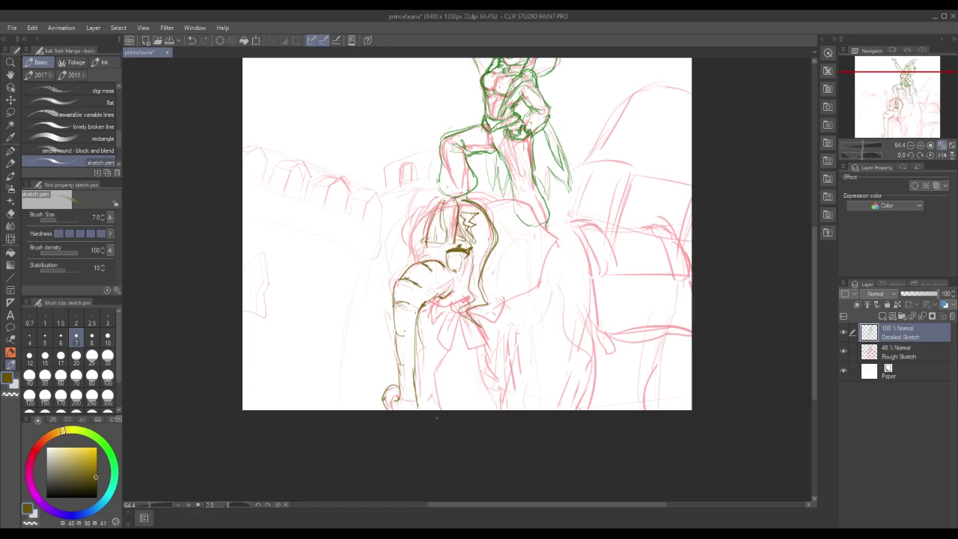
mouse_move(415, 404)
left_mouse_down()
mouse_move(418, 411)
mouse_move(397, 385)
left_mouse_up()
Add small details to the near eye and outline the elephant's large pointed ear behind the side lock
left_click_drag(451, 268, 454, 270)
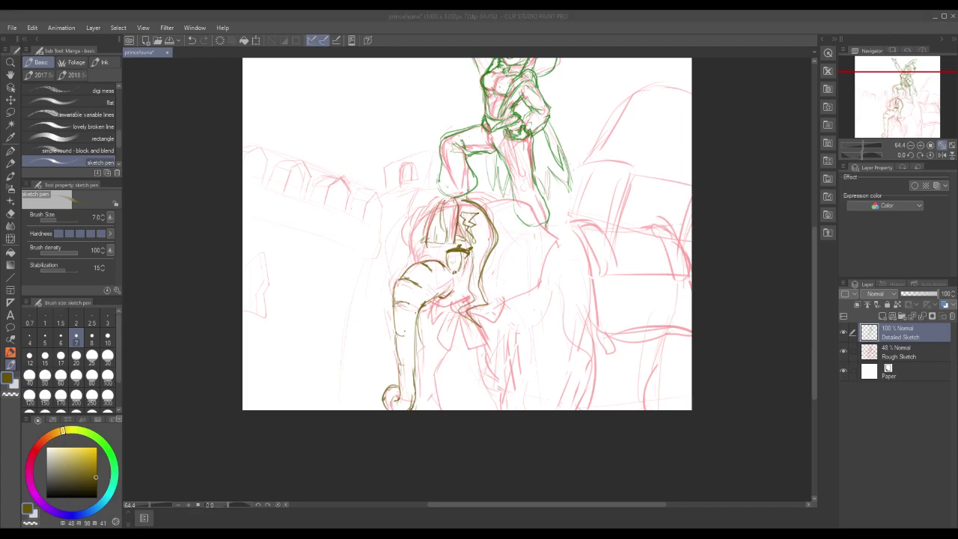
left_click(462, 258)
mouse_move(487, 214)
left_mouse_down()
mouse_move(480, 205)
mouse_move(506, 198)
mouse_move(561, 244)
left_mouse_up()
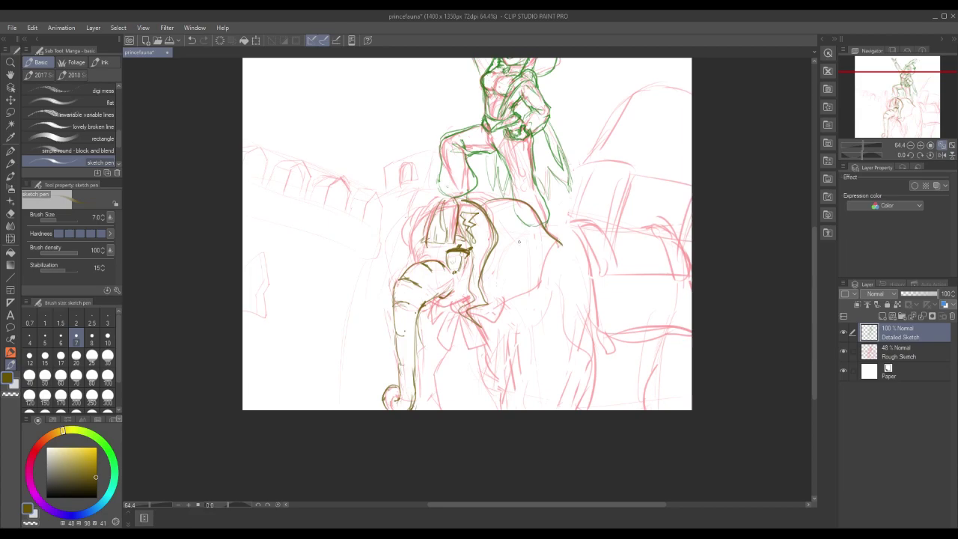
left_click_drag(494, 220, 562, 245)
mouse_move(557, 243)
left_mouse_down()
mouse_move(544, 250)
mouse_move(532, 291)
mouse_move(492, 315)
mouse_move(512, 298)
left_mouse_up()
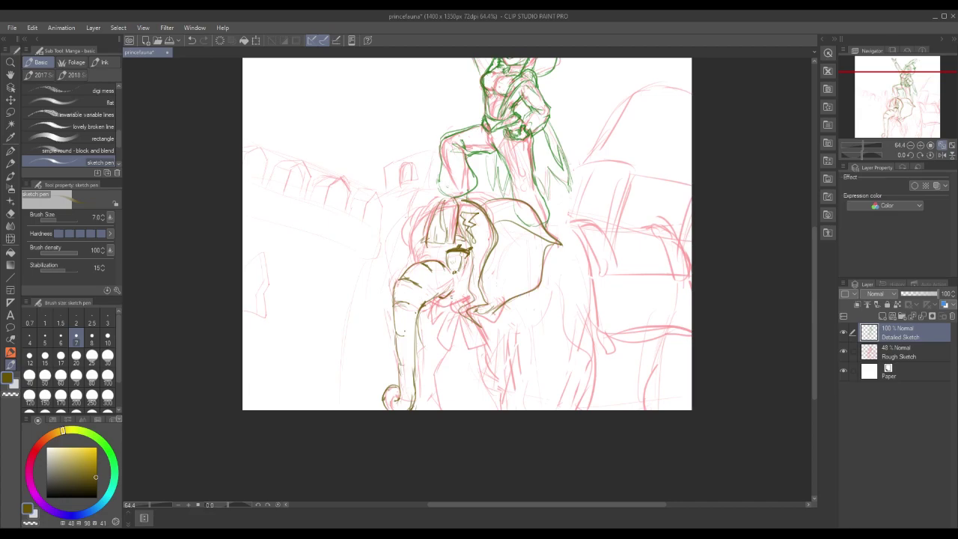
left_click_drag(447, 296, 434, 320)
left_click_drag(437, 317, 428, 337)
left_click_drag(457, 292, 434, 331)
left_click_drag(420, 323, 416, 335)
left_click_drag(441, 297, 423, 325)
key("ctrl+z")
key("ctrl+z")
key("ctrl+z")
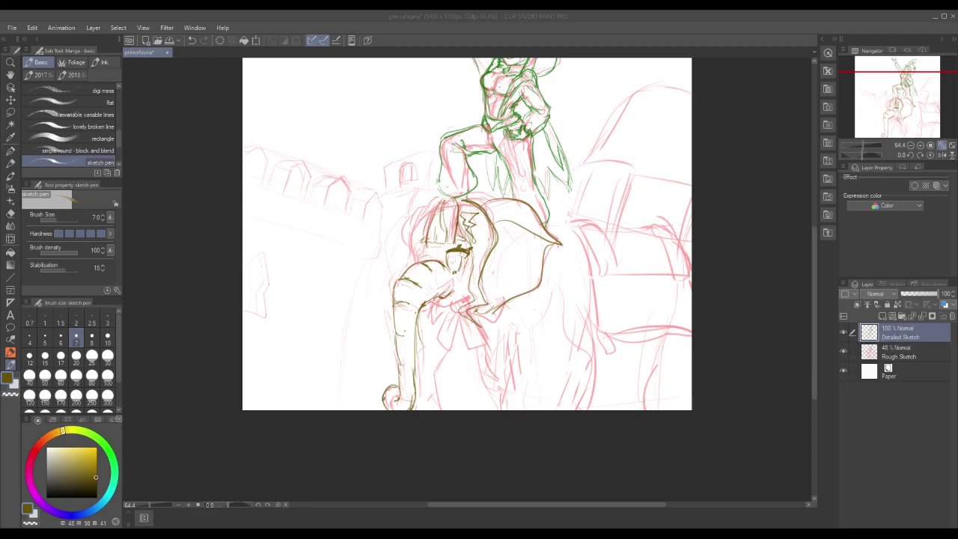
Write "On break" in large dark magenta letters on a new layer with digi brush 3
left_click(883, 316)
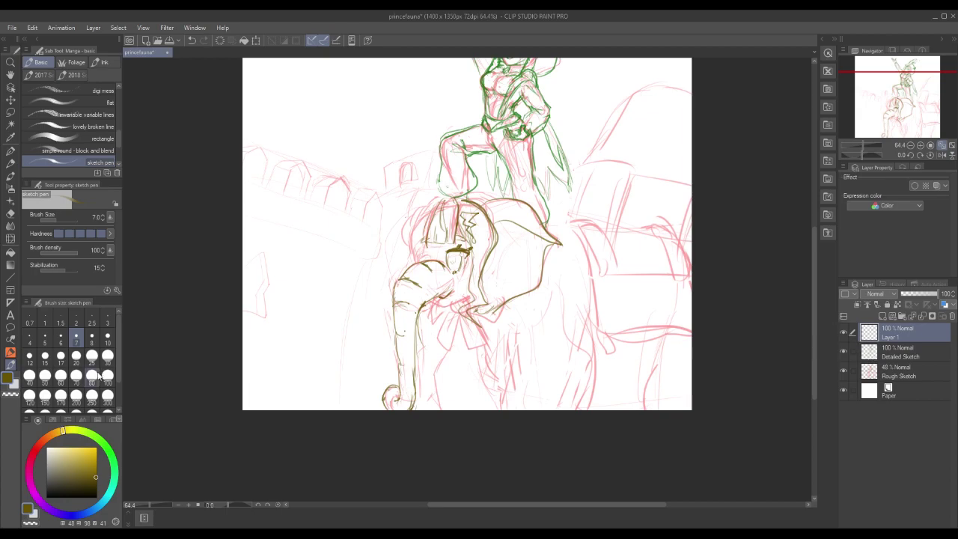
left_click(28, 472)
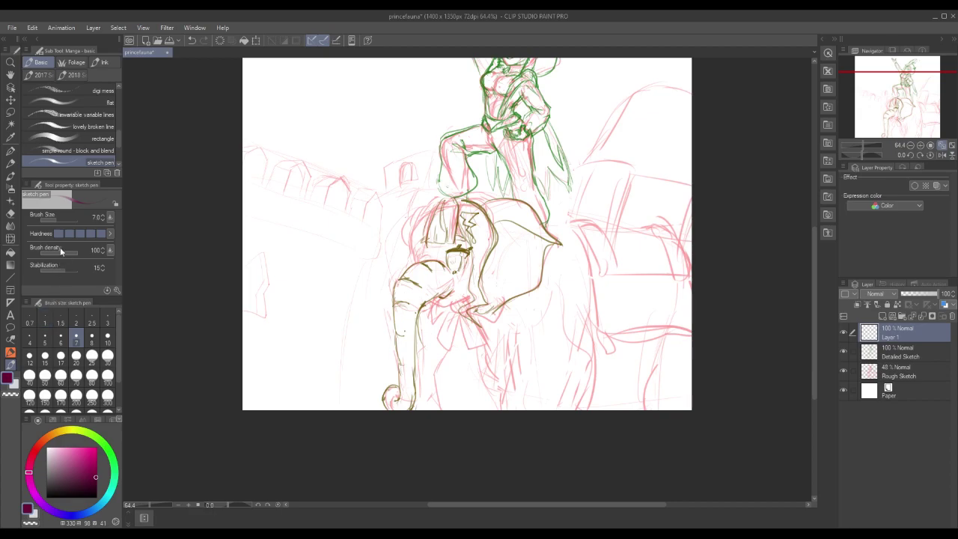
scroll(83, 151, "up", 3)
scroll(82, 149, "up", 2)
left_click(96, 114)
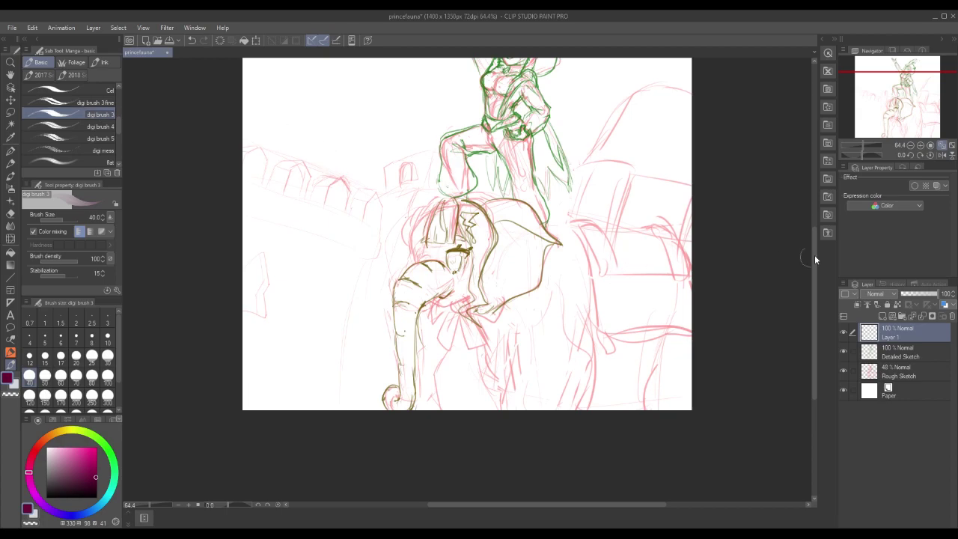
left_click_drag(814, 246, 805, 180)
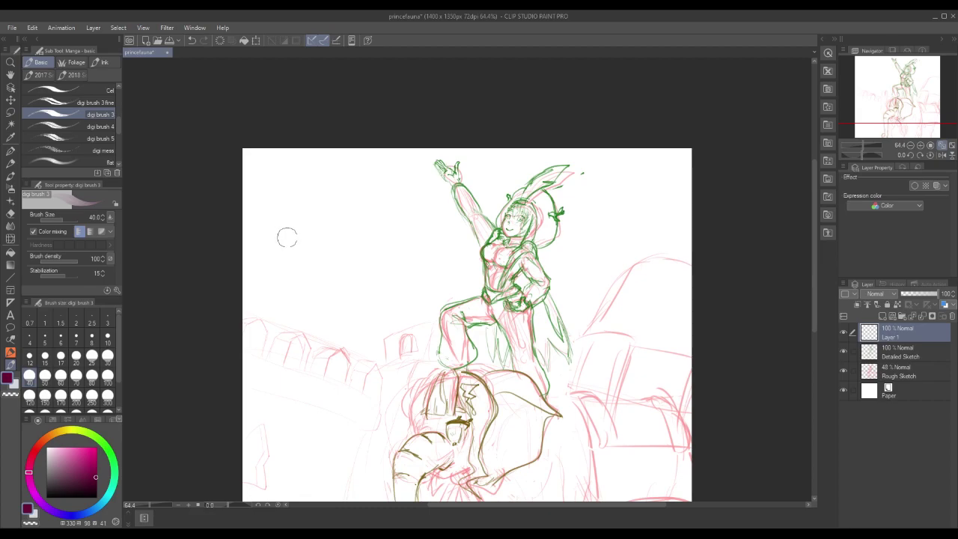
mouse_move(277, 216)
left_mouse_down()
mouse_move(270, 277)
mouse_move(328, 242)
mouse_move(351, 276)
left_mouse_up()
left_click_drag(397, 200, 413, 270)
mouse_move(469, 217)
left_mouse_down()
mouse_move(486, 211)
mouse_move(528, 258)
left_mouse_up()
left_click_drag(552, 228, 571, 264)
left_click_drag(581, 193, 569, 251)
left_click_drag(618, 211, 620, 247)
Write "back in 5 mins" below the first line of the notice and underline its end
mouse_move(255, 319)
left_mouse_down()
mouse_move(264, 384)
mouse_move(298, 374)
left_mouse_up()
mouse_move(320, 351)
left_mouse_down()
mouse_move(324, 374)
mouse_move(346, 373)
left_mouse_up()
left_click_drag(357, 320, 359, 374)
left_click_drag(386, 341, 388, 370)
mouse_move(437, 331)
left_mouse_down()
mouse_move(440, 365)
mouse_move(471, 366)
left_mouse_up()
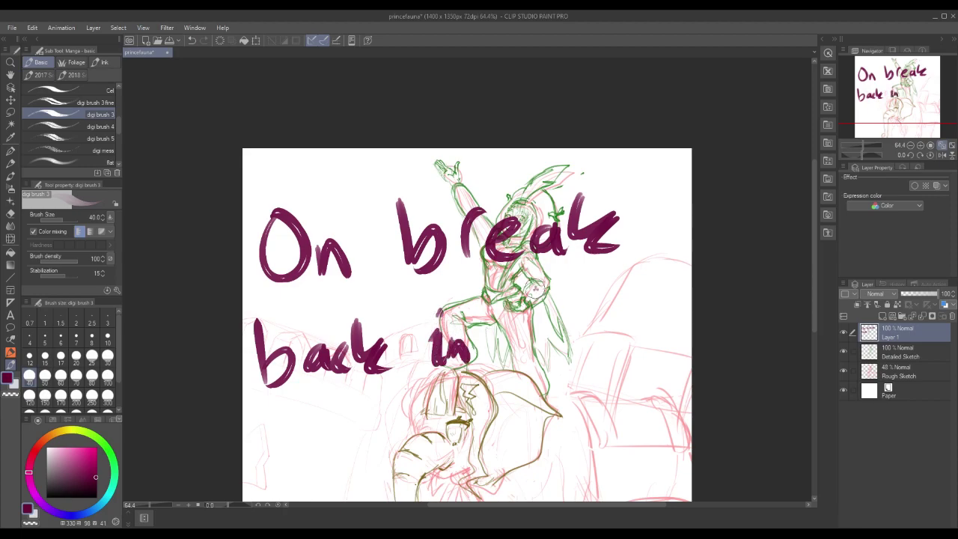
left_click_drag(539, 290, 504, 354)
left_click_drag(575, 318, 627, 346)
left_click_drag(632, 293, 635, 298)
left_click_drag(638, 320, 658, 343)
left_click_drag(686, 299, 661, 341)
left_click_drag(500, 388, 707, 366)
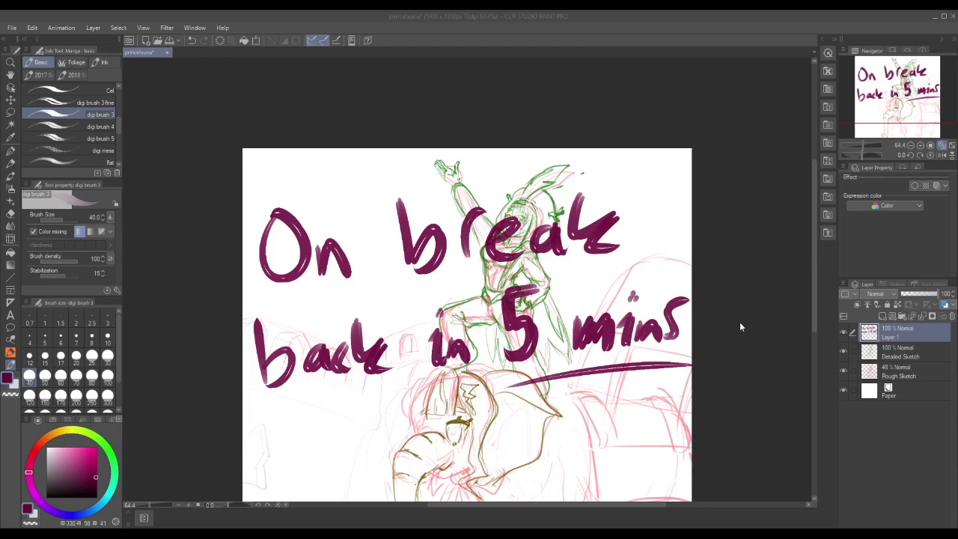
Delete the layer holding the break notice
left_click(937, 319)
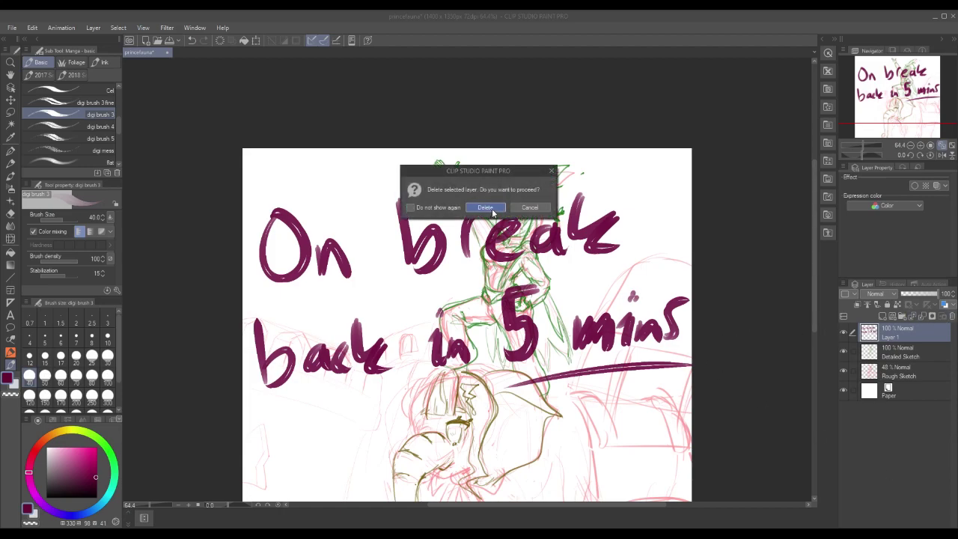
left_click(491, 208)
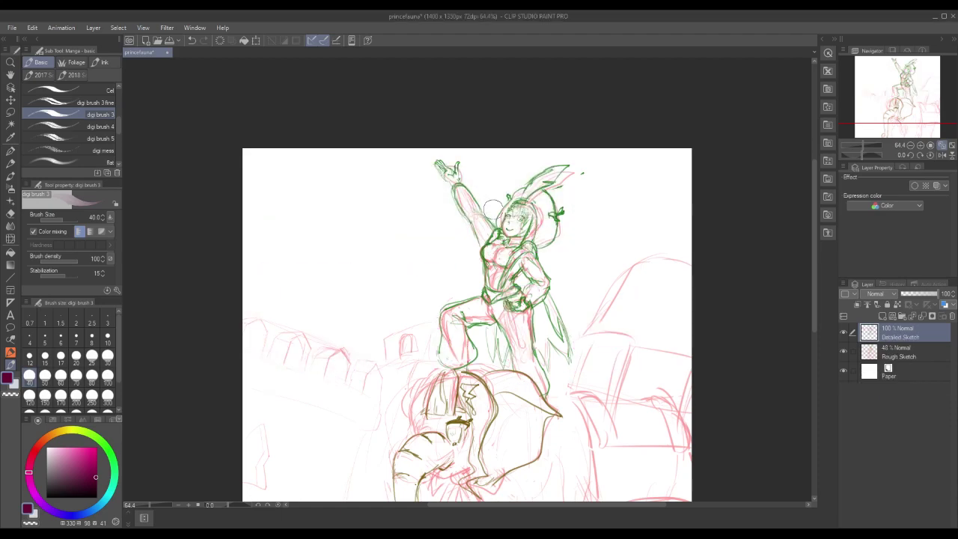
Strengthen the elephant's side lock with strand lines in dark brown, using the sketch pen
scroll(700, 338, "down", 1)
left_click_drag(816, 297, 812, 346)
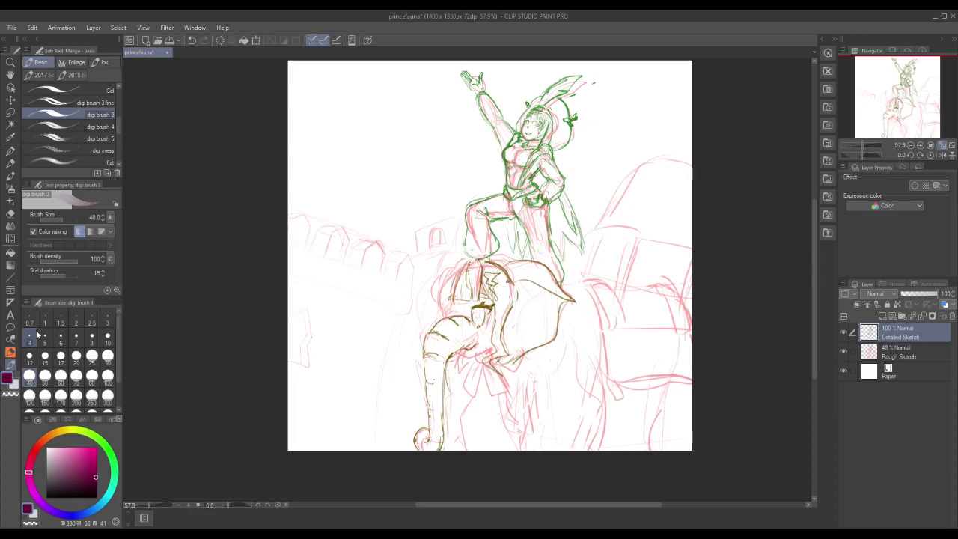
left_click_drag(117, 127, 122, 163)
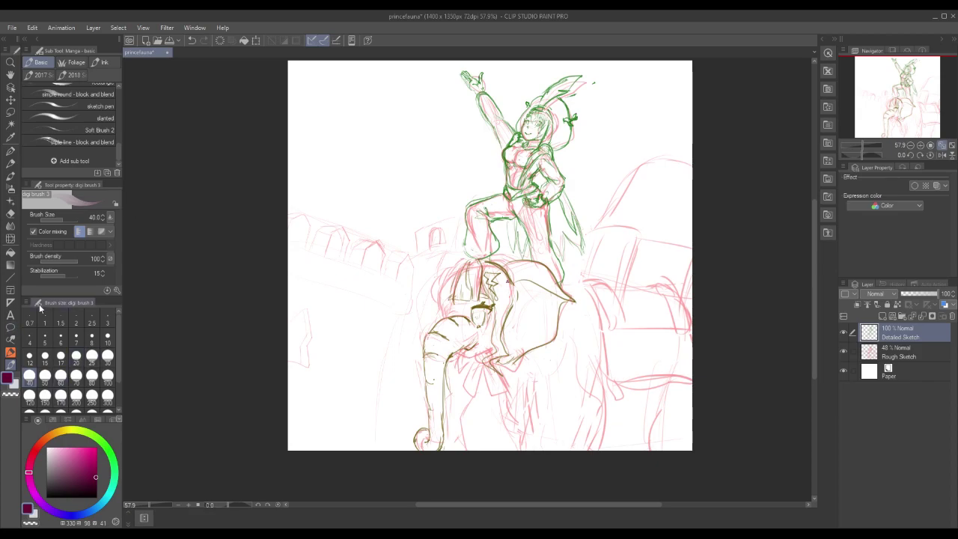
left_click(100, 106)
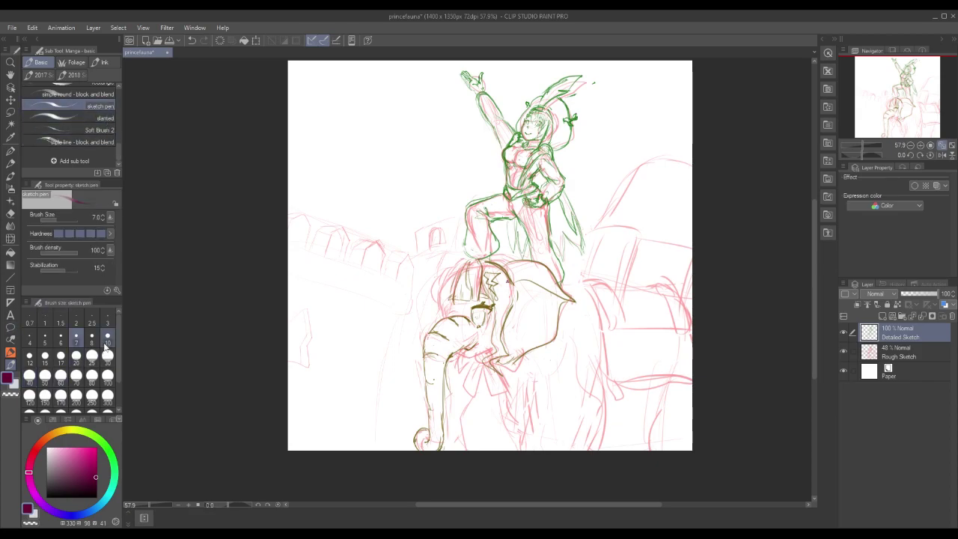
left_click(50, 435)
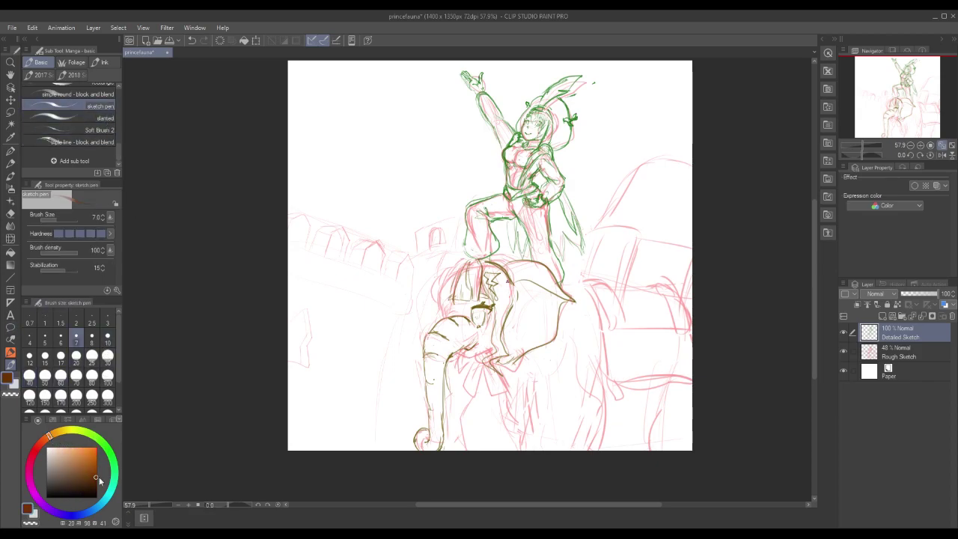
mouse_move(512, 300)
left_mouse_down()
mouse_move(489, 334)
mouse_move(498, 322)
left_mouse_up()
left_click_drag(513, 281, 504, 352)
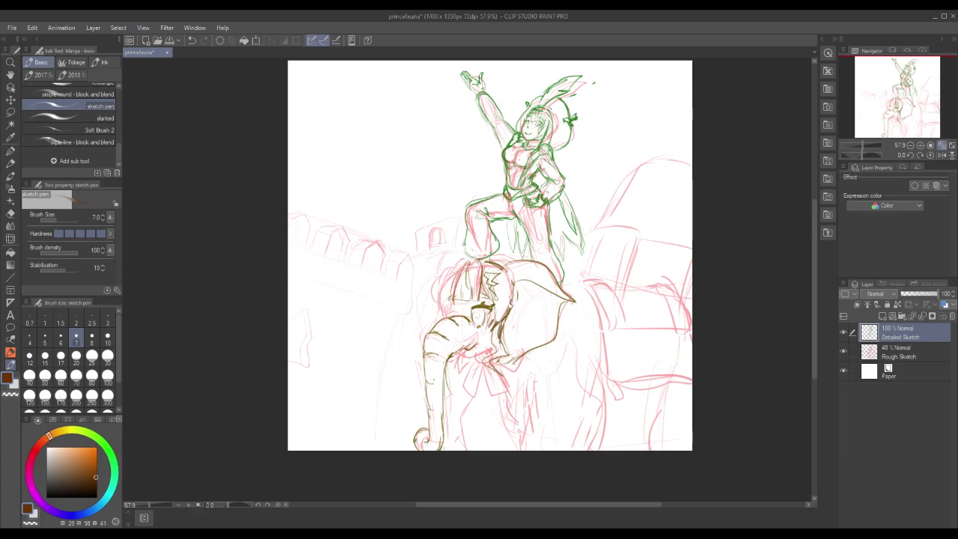
Sketch the lower strands of the side lock and draw the elephant's far eye beside the top of the trunk
left_click_drag(485, 324, 489, 335)
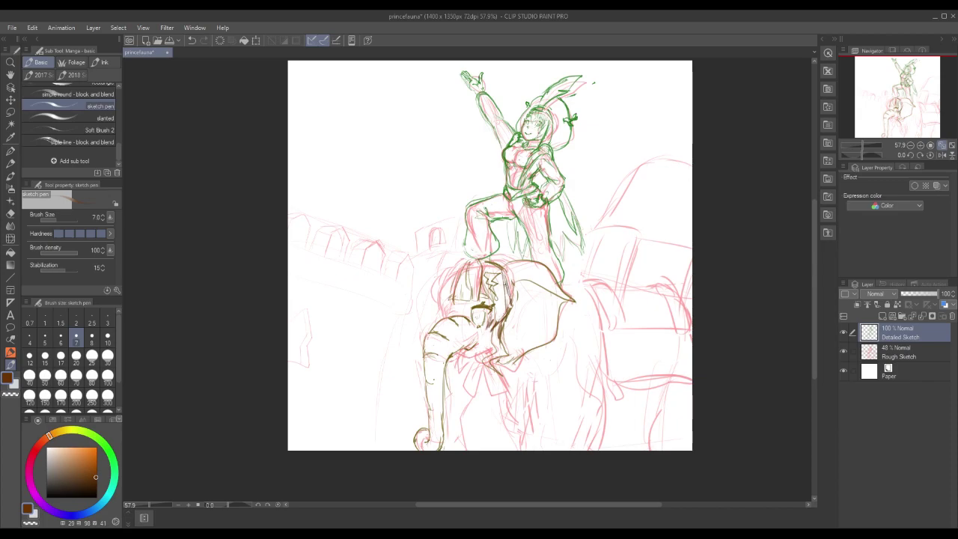
left_click_drag(503, 270, 512, 309)
key("ctrl+z")
key("ctrl+z")
mouse_move(498, 327)
left_mouse_down()
mouse_move(506, 350)
mouse_move(490, 367)
left_mouse_up()
left_click_drag(448, 311, 457, 309)
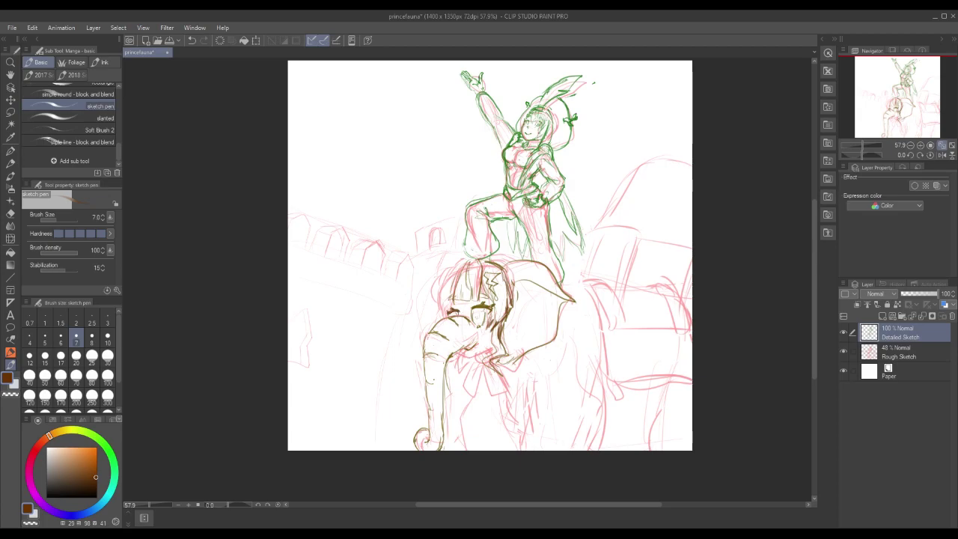
Shift the drawing colour to a yellower dark brown and sketch the elephant's chin and the hair on the far side of its head
left_click_drag(50, 435, 61, 432)
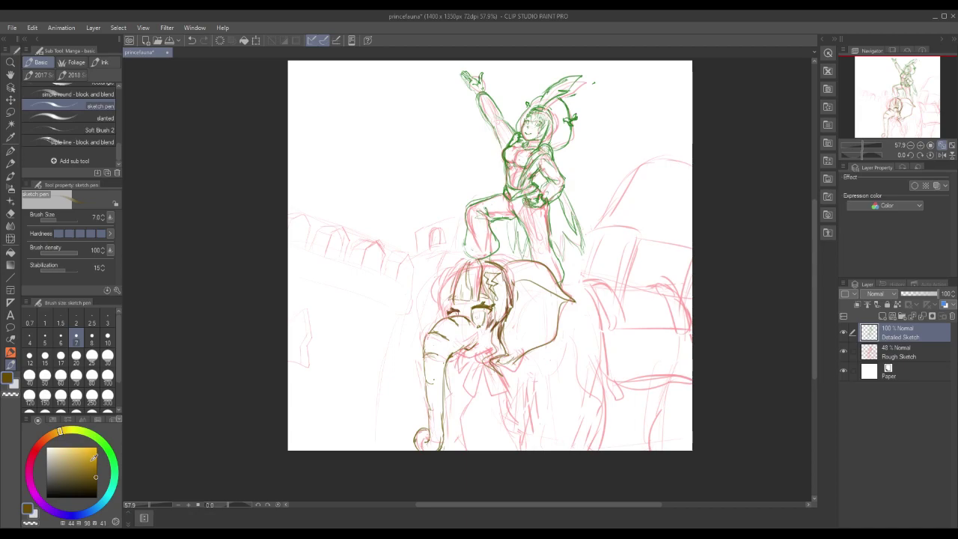
left_click_drag(458, 352, 484, 353)
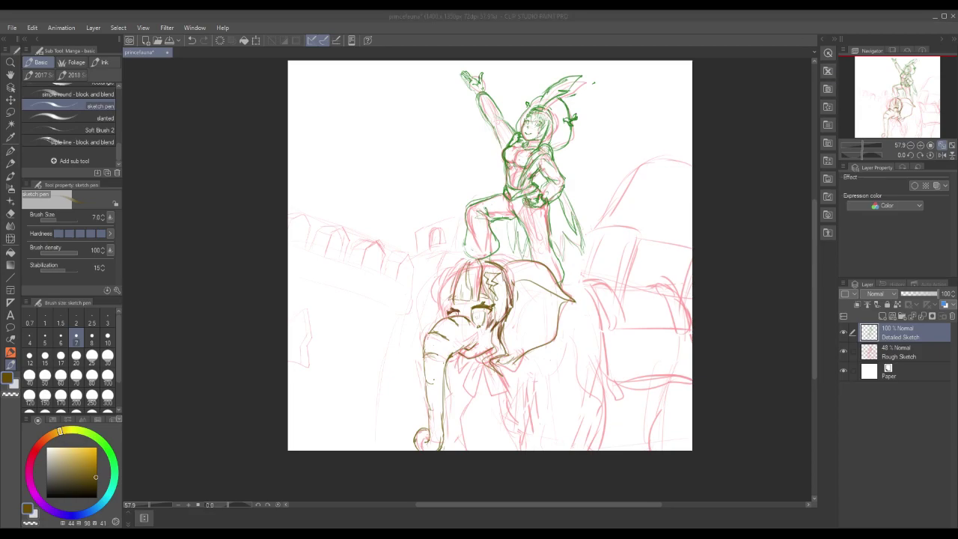
left_click(473, 303)
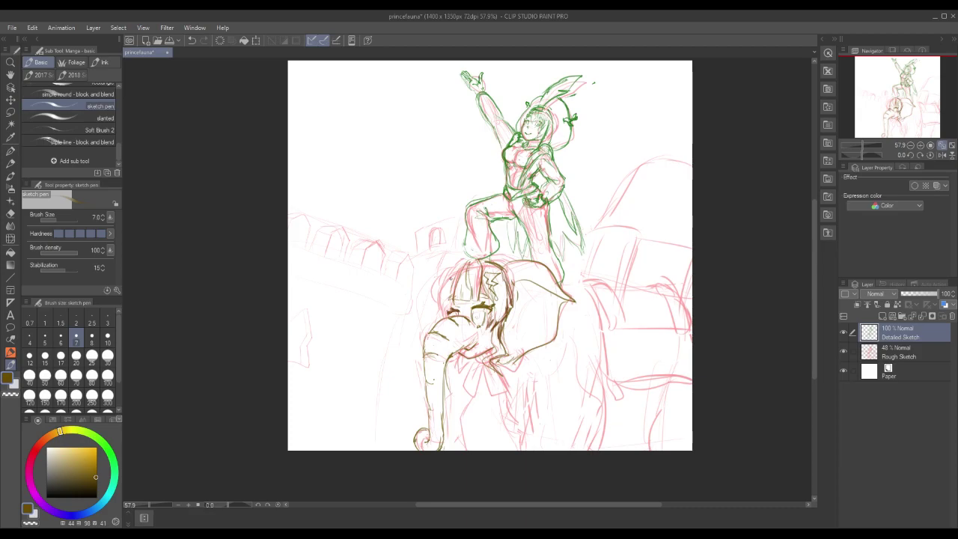
left_click_drag(455, 286, 451, 296)
left_click_drag(452, 288, 441, 307)
left_click_drag(459, 268, 446, 289)
mouse_move(462, 259)
left_mouse_down()
mouse_move(440, 299)
mouse_move(442, 320)
left_mouse_up()
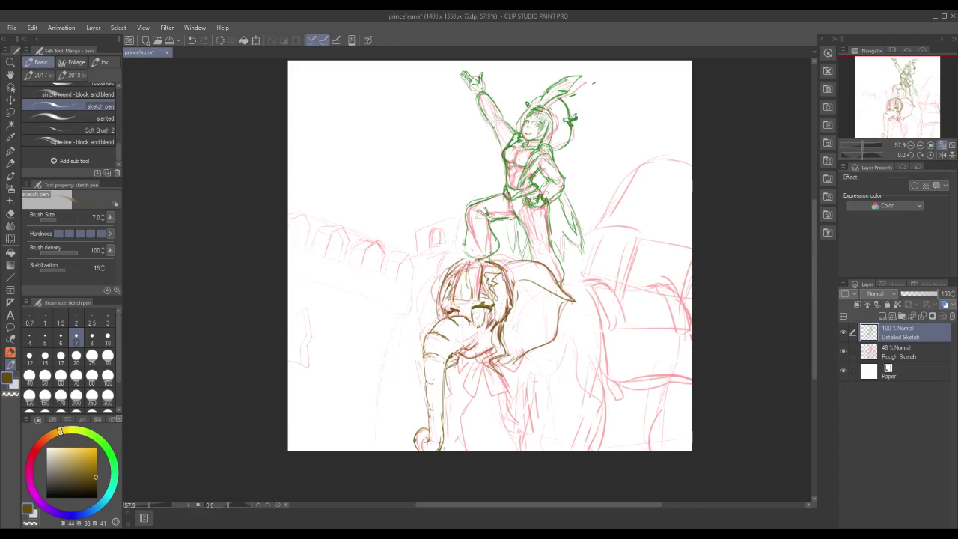
Sketch the elephant's far ear and add short lines under the face beside the trunk
mouse_move(450, 357)
left_mouse_down()
mouse_move(455, 363)
mouse_move(461, 353)
left_mouse_up()
mouse_move(438, 265)
left_mouse_down()
mouse_move(450, 269)
mouse_move(430, 272)
mouse_move(410, 296)
left_mouse_up()
left_click_drag(440, 280, 416, 296)
left_click_drag(470, 344, 453, 353)
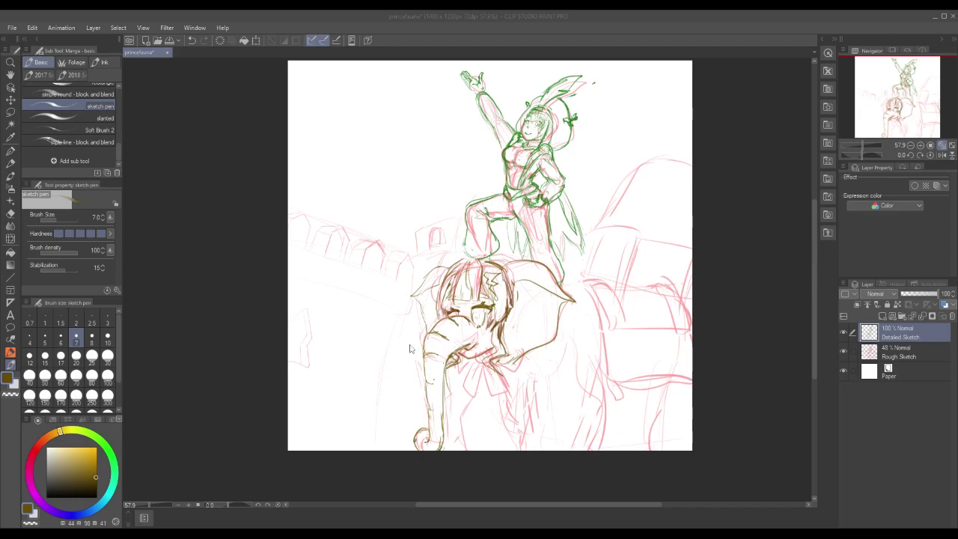
Lasso the standing figure and the elephant's head on both sketch layers, move them slightly down, and deselect
left_click(10, 112)
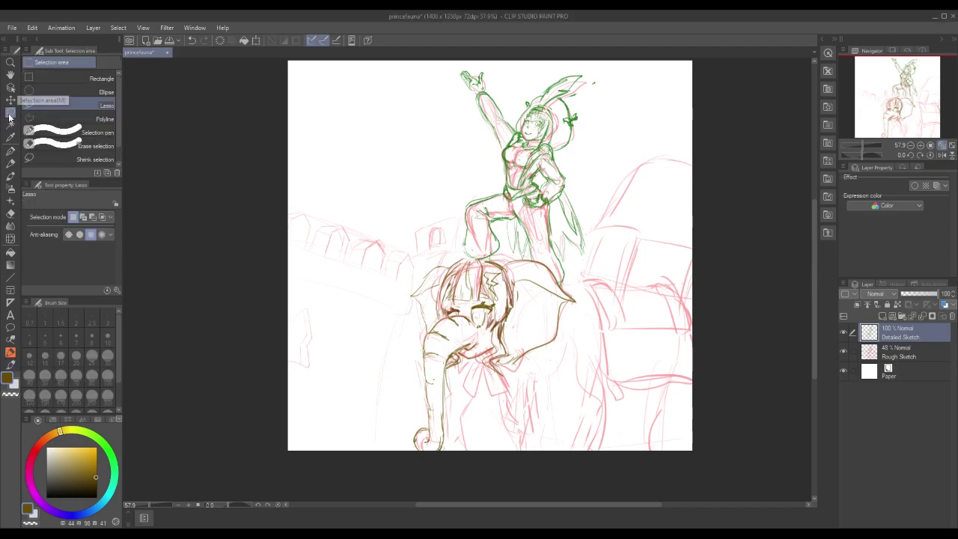
mouse_move(395, 346)
left_mouse_down()
mouse_move(494, 338)
mouse_move(488, 384)
mouse_move(629, 242)
mouse_move(631, 132)
mouse_move(600, 60)
mouse_move(416, 129)
mouse_move(396, 321)
mouse_move(400, 431)
left_mouse_up()
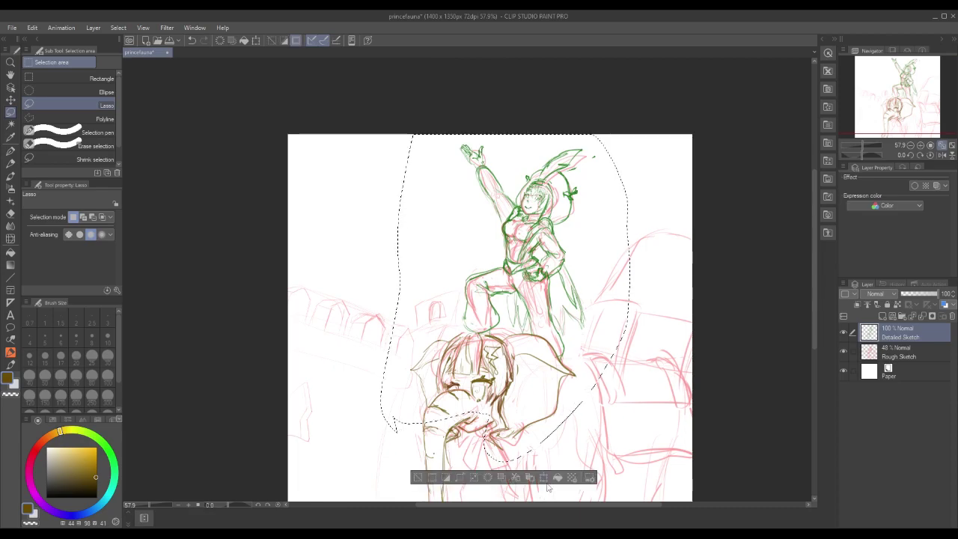
left_click(844, 352)
left_click(844, 351)
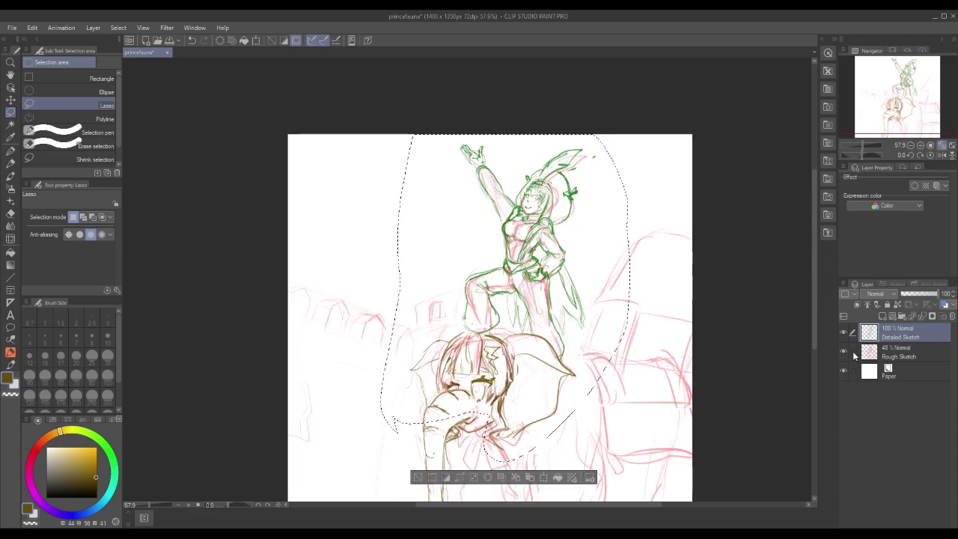
left_click(546, 479)
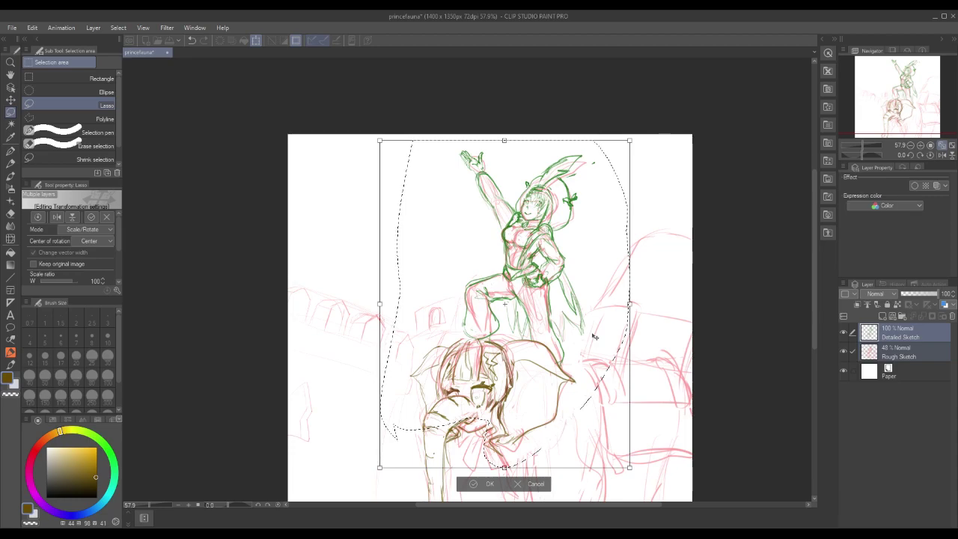
left_click(473, 485)
left_click(418, 484)
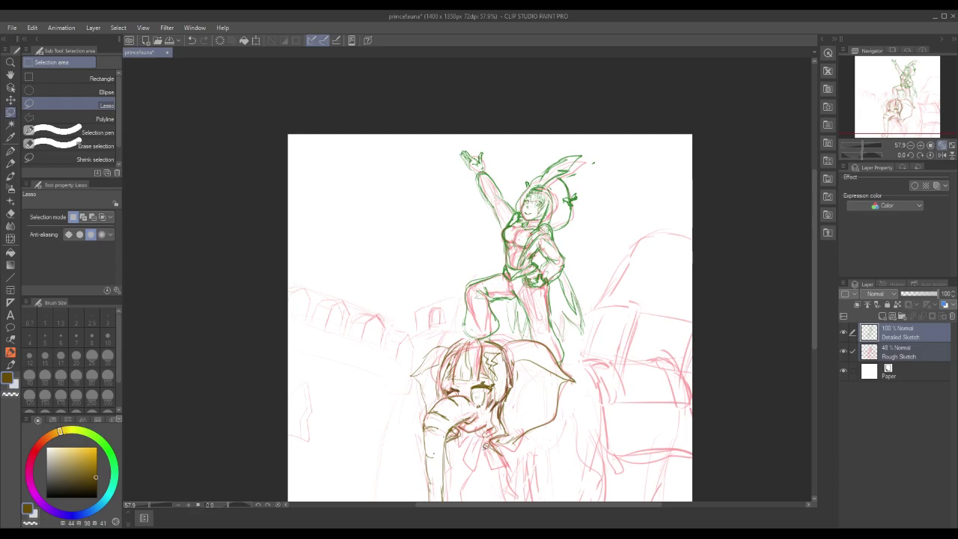
Sketch the ruffled collar below the elephant's chin with the sketch pen, hiding the rough sketch briefly to check the lines
left_click(11, 365)
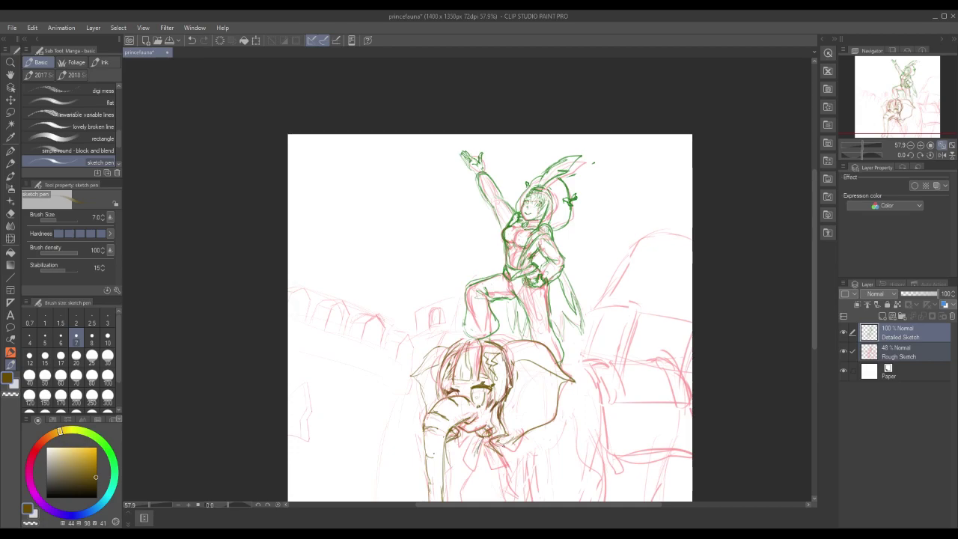
left_click_drag(503, 452, 508, 447)
mouse_move(514, 449)
left_mouse_down()
mouse_move(517, 438)
mouse_move(500, 433)
mouse_move(521, 443)
mouse_move(509, 442)
mouse_move(528, 435)
mouse_move(518, 442)
left_mouse_up()
left_click_drag(476, 435, 454, 446)
left_click_drag(516, 447, 508, 454)
mouse_move(514, 455)
left_mouse_down()
mouse_move(497, 461)
mouse_move(505, 461)
mouse_move(466, 452)
mouse_move(480, 453)
left_mouse_up()
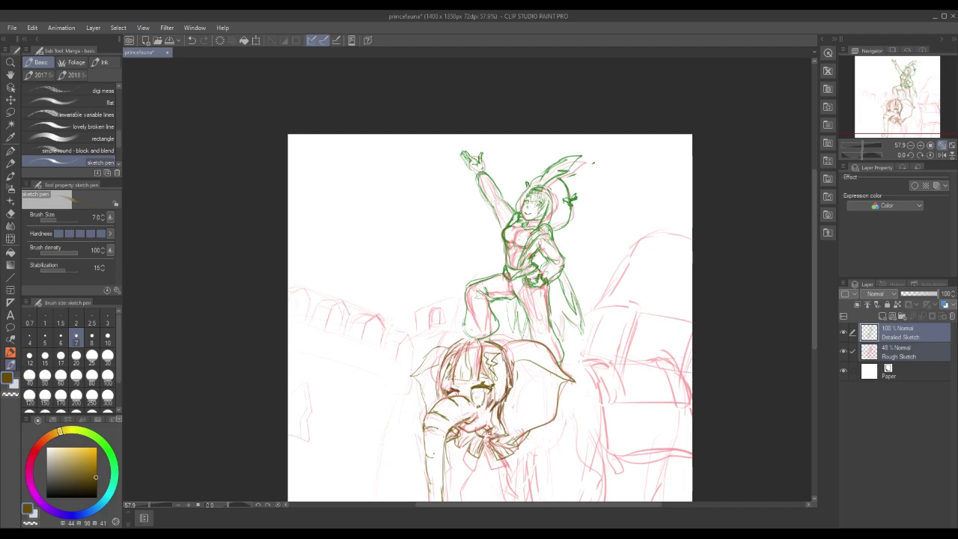
left_click(842, 352)
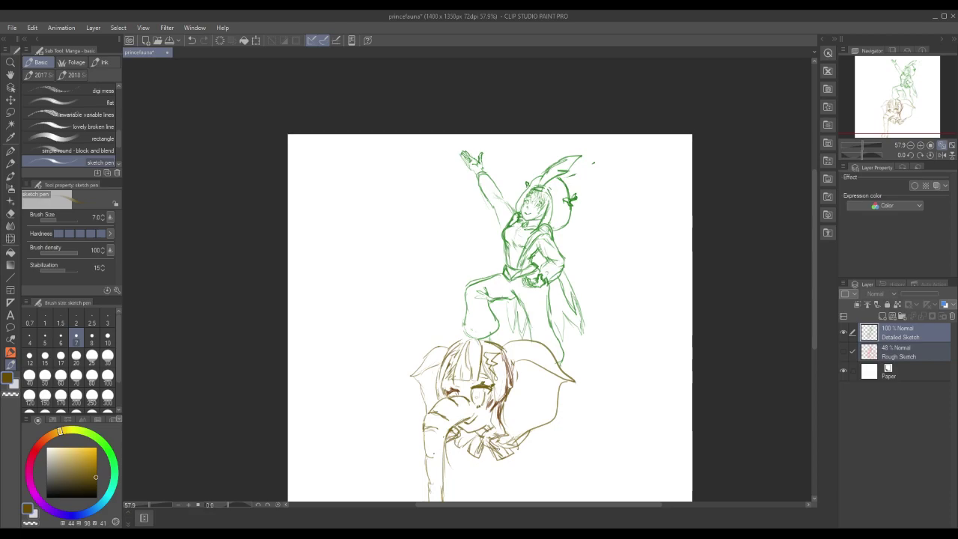
left_click_drag(447, 443, 460, 438)
left_click(844, 352)
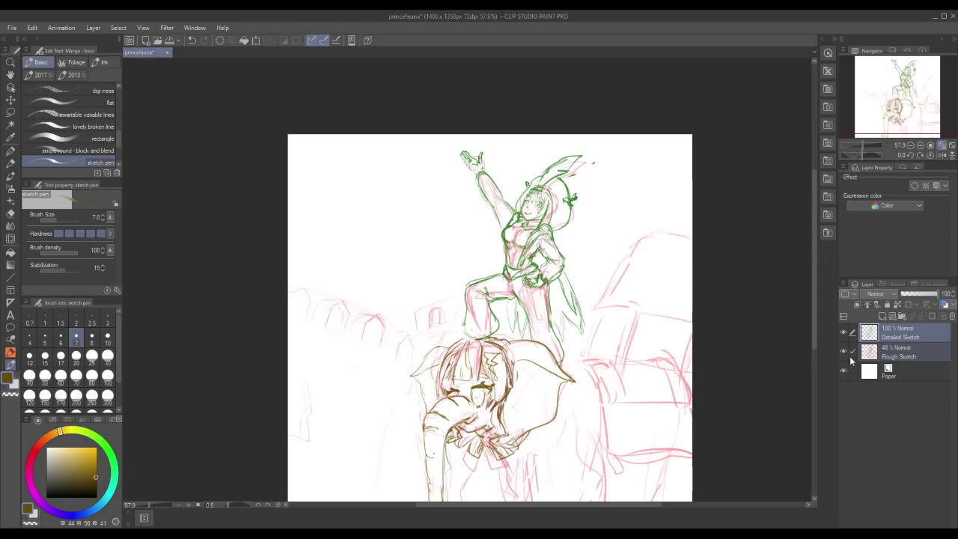
Sketch long flowing hair strands behind and below the elephant's near ear, with short flicks near the ear's edge
left_click_drag(816, 315, 816, 349)
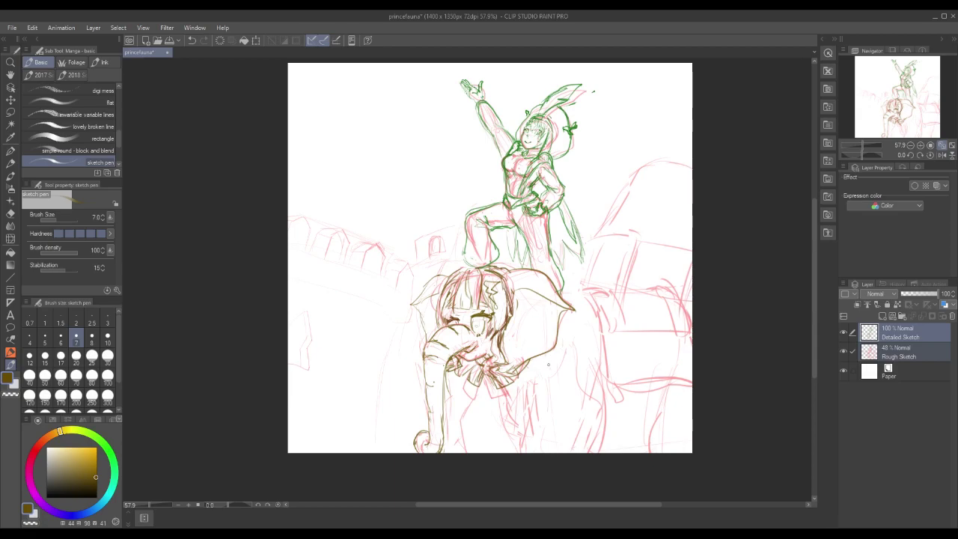
left_click_drag(558, 333, 576, 420)
left_click_drag(548, 371, 560, 387)
mouse_move(524, 364)
left_mouse_down()
mouse_move(528, 413)
mouse_move(547, 413)
left_mouse_up()
left_click_drag(548, 355, 556, 399)
left_click_drag(523, 370, 551, 431)
mouse_move(555, 330)
left_mouse_down()
mouse_move(585, 350)
mouse_move(594, 388)
mouse_move(586, 398)
mouse_move(606, 422)
left_mouse_up()
mouse_move(581, 364)
left_mouse_down()
mouse_move(576, 381)
mouse_move(580, 369)
mouse_move(562, 380)
left_mouse_up()
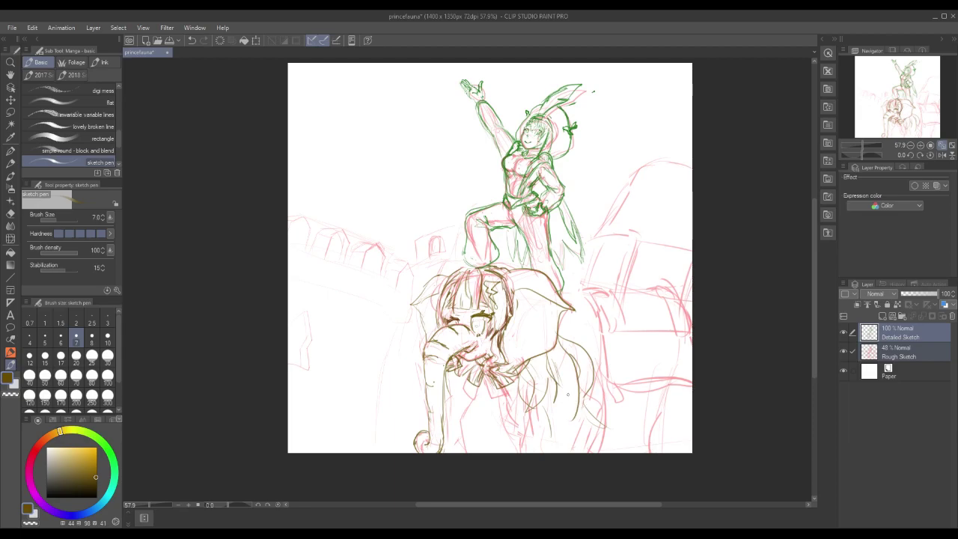
mouse_move(550, 368)
left_mouse_down()
mouse_move(560, 398)
mouse_move(552, 416)
mouse_move(564, 391)
mouse_move(571, 431)
left_mouse_up()
mouse_move(566, 315)
left_mouse_down()
mouse_move(570, 338)
mouse_move(593, 343)
left_mouse_up()
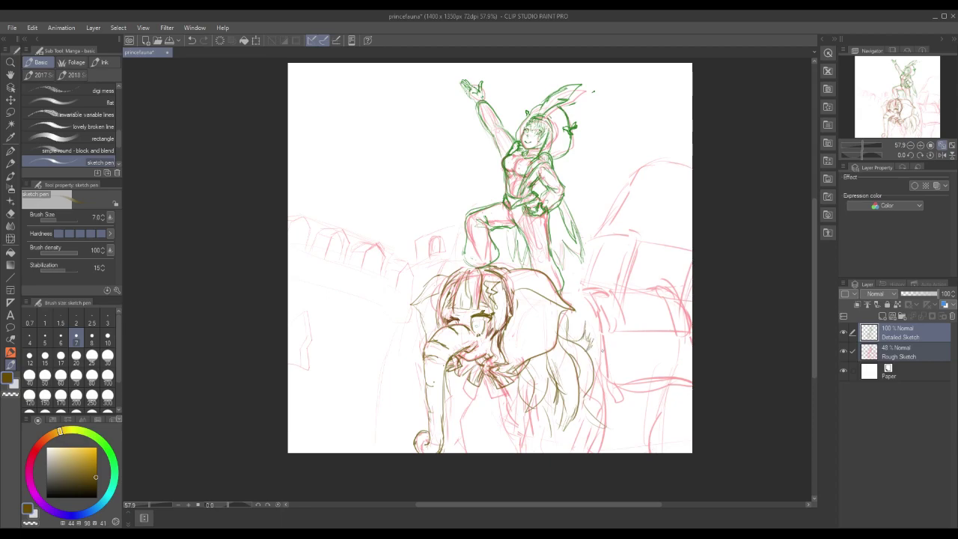
Sketch the pointed lock hanging beside the collar and another outer hair strand, then compare the detailed sketch with the rough one
left_click_drag(525, 370, 506, 434)
left_click_drag(521, 424, 514, 436)
mouse_move(530, 380)
left_mouse_down()
mouse_move(524, 422)
mouse_move(527, 397)
left_mouse_up()
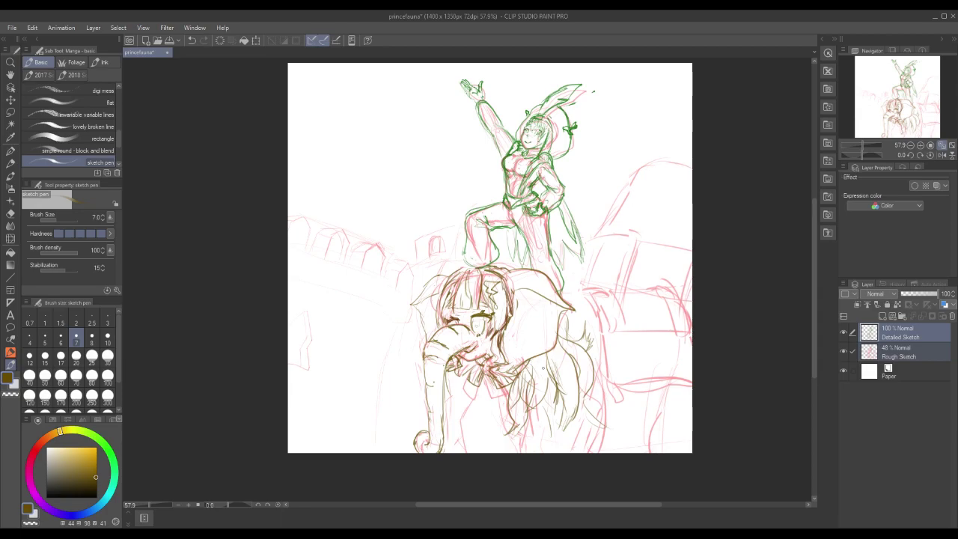
left_click_drag(504, 266, 512, 271)
mouse_move(558, 310)
left_mouse_down()
mouse_move(600, 378)
mouse_move(600, 393)
left_mouse_up()
left_click(842, 333)
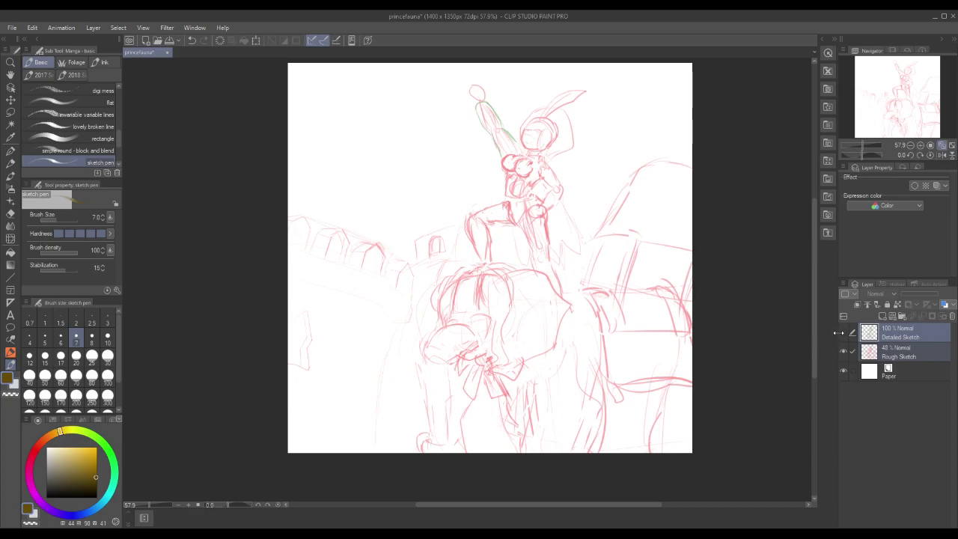
key("ctrl+0")
left_click(843, 333)
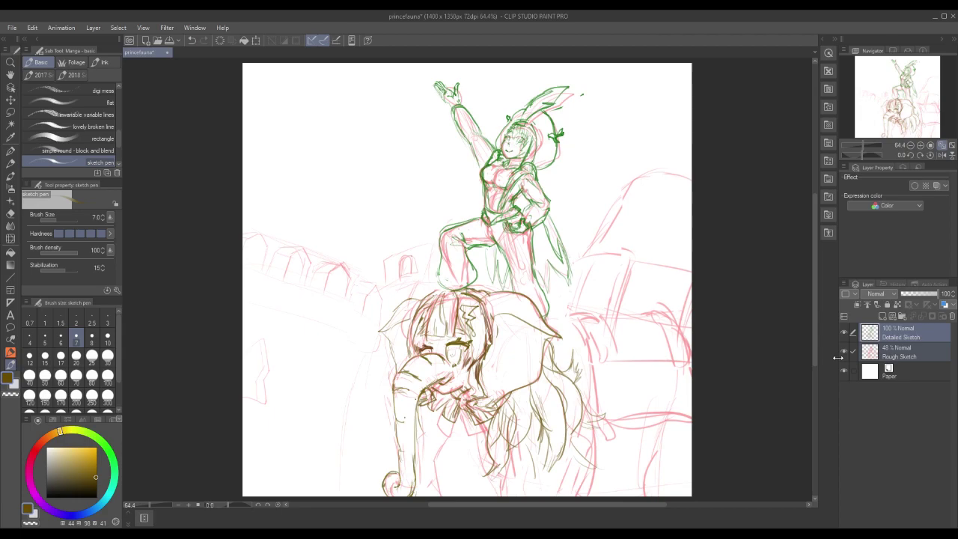
Outline the elephant's chest beside the trunk and the start of its back behind the ear, and extend the lower hair strands
left_click(909, 145)
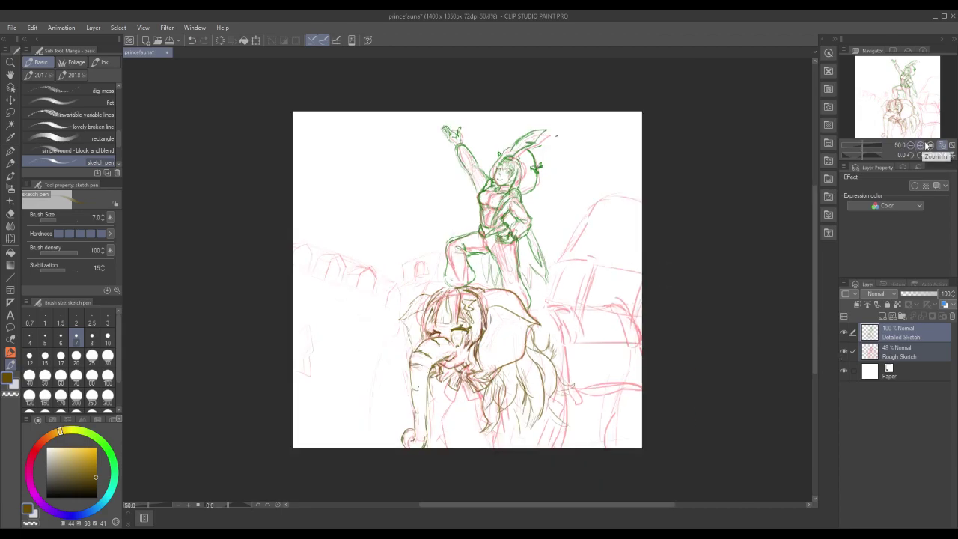
left_click(920, 145)
scroll(812, 234, "down", 3)
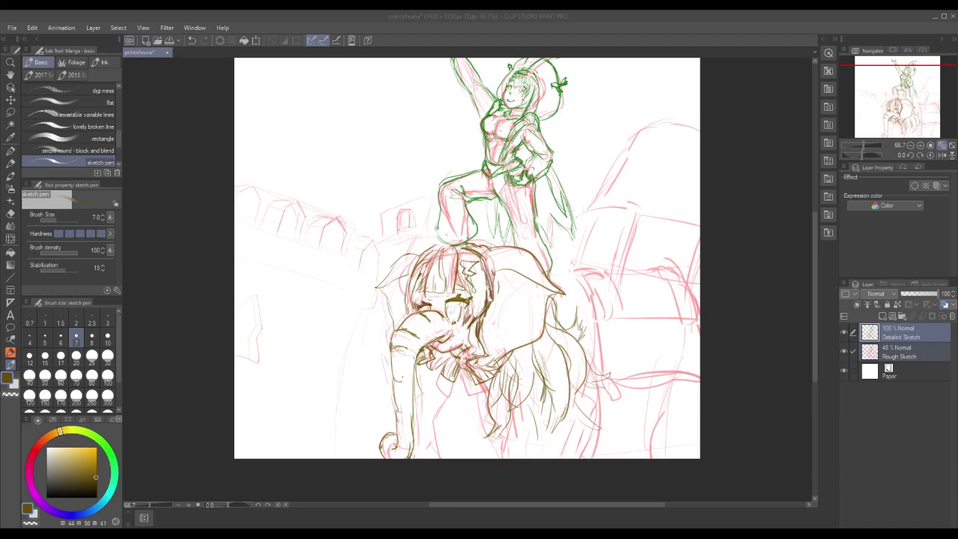
left_click_drag(471, 384, 483, 402)
mouse_move(464, 365)
left_mouse_down()
mouse_move(460, 391)
mouse_move(433, 421)
mouse_move(440, 449)
mouse_move(453, 455)
mouse_move(438, 457)
left_mouse_up()
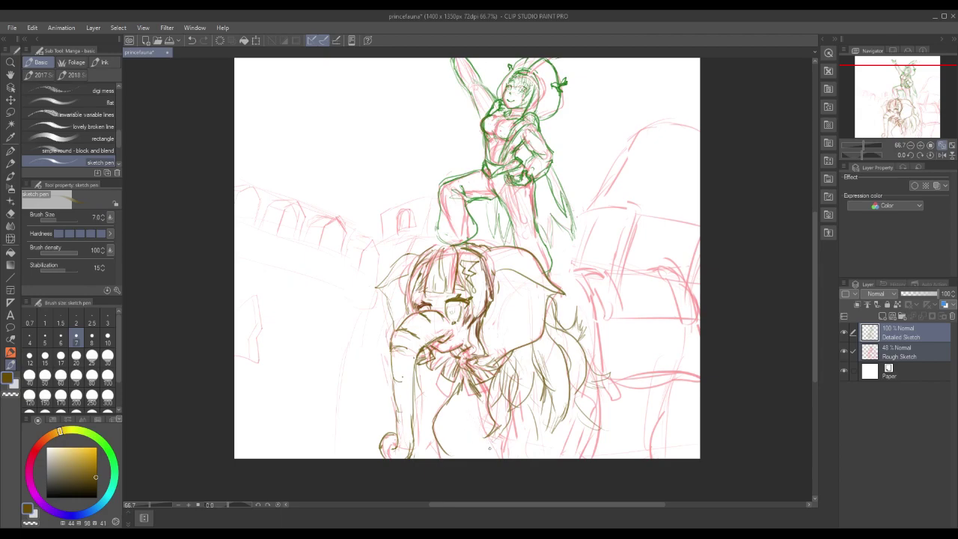
mouse_move(499, 442)
left_mouse_down()
mouse_move(493, 456)
mouse_move(480, 446)
mouse_move(443, 459)
left_mouse_up()
left_click_drag(589, 384, 586, 409)
left_click_drag(550, 275, 587, 294)
Lasso the domed structure behind the elephant on the Rough Sketch layer, move it slightly down, and deselect
key("w")
key("m")
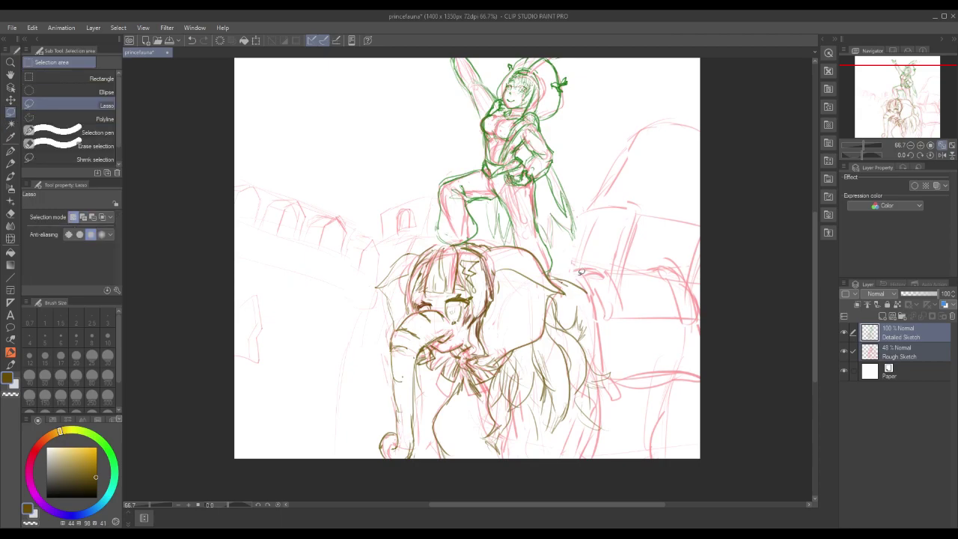
left_click(880, 356)
mouse_move(561, 245)
left_mouse_down()
mouse_move(590, 361)
mouse_move(748, 261)
mouse_move(579, 162)
mouse_move(563, 273)
left_mouse_up()
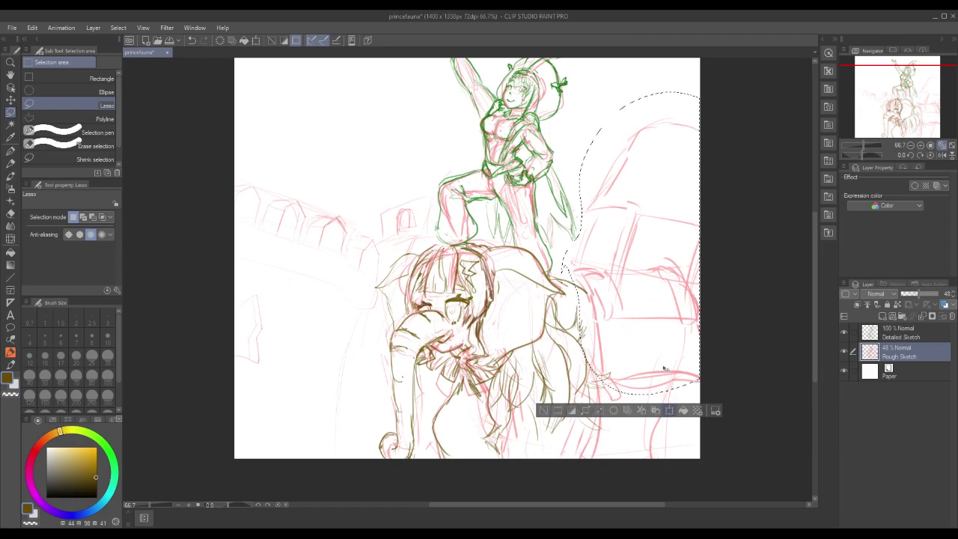
left_click(668, 410)
mouse_move(669, 324)
left_mouse_down()
mouse_move(679, 293)
mouse_move(679, 343)
left_mouse_up()
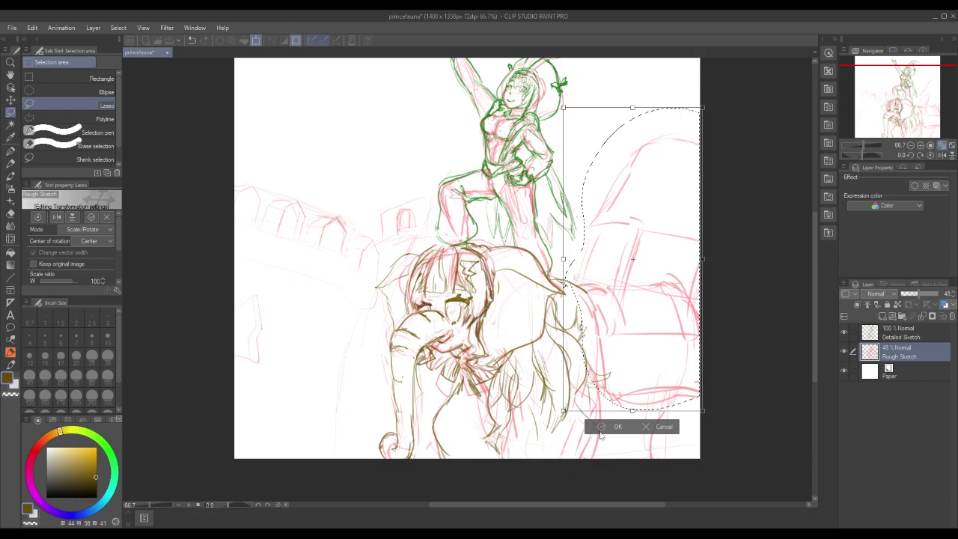
left_click(610, 426)
left_click(548, 425)
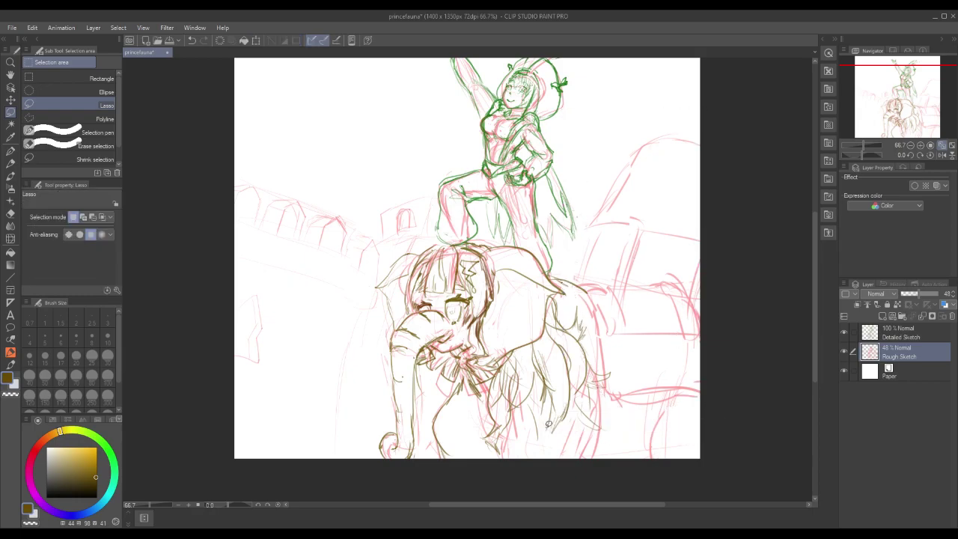
Restore the selection of the domed structure, shift it towards the elephant, rotate it slightly clockwise, and deselect
left_click(32, 28)
left_click(45, 42)
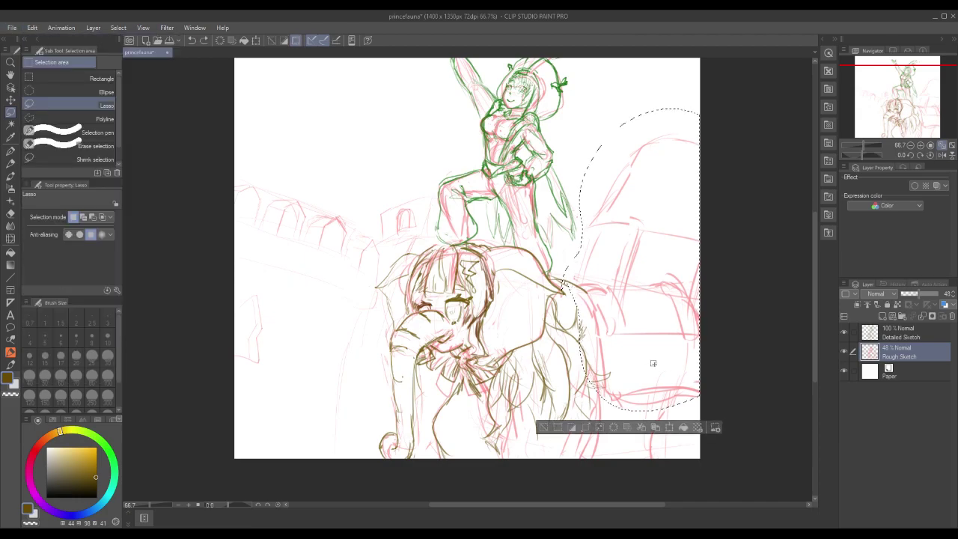
left_click_drag(645, 364, 654, 365)
left_click(32, 28)
left_click(41, 43)
key("ctrl+t")
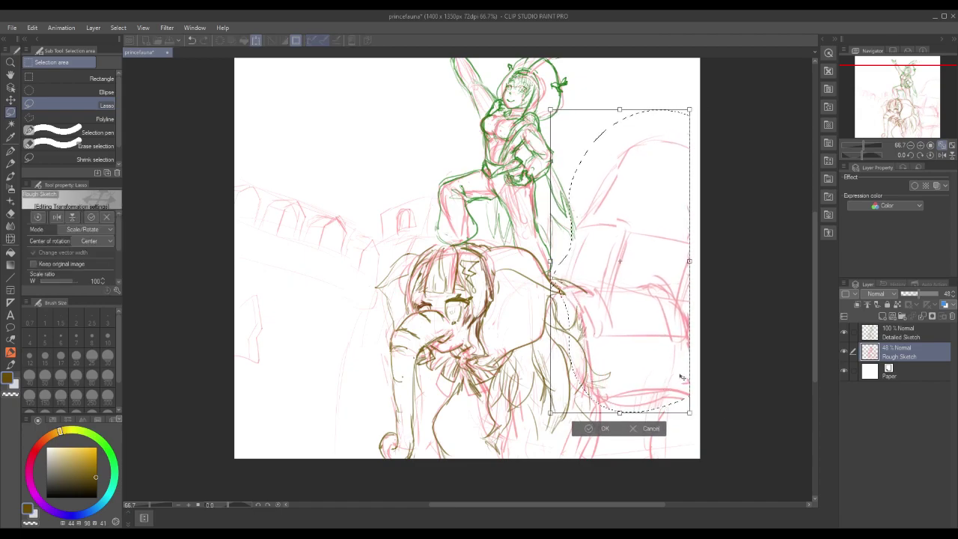
left_click_drag(715, 168, 716, 179)
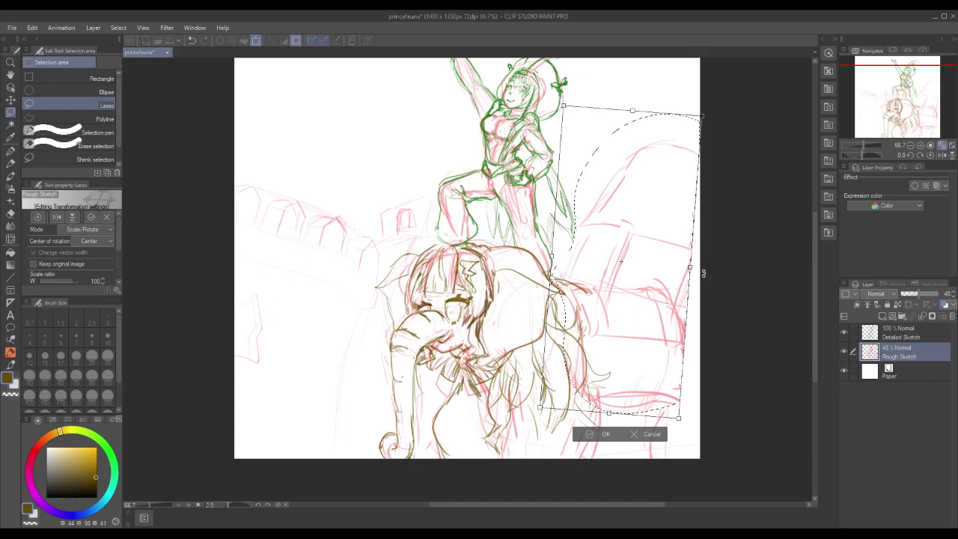
key("Return")
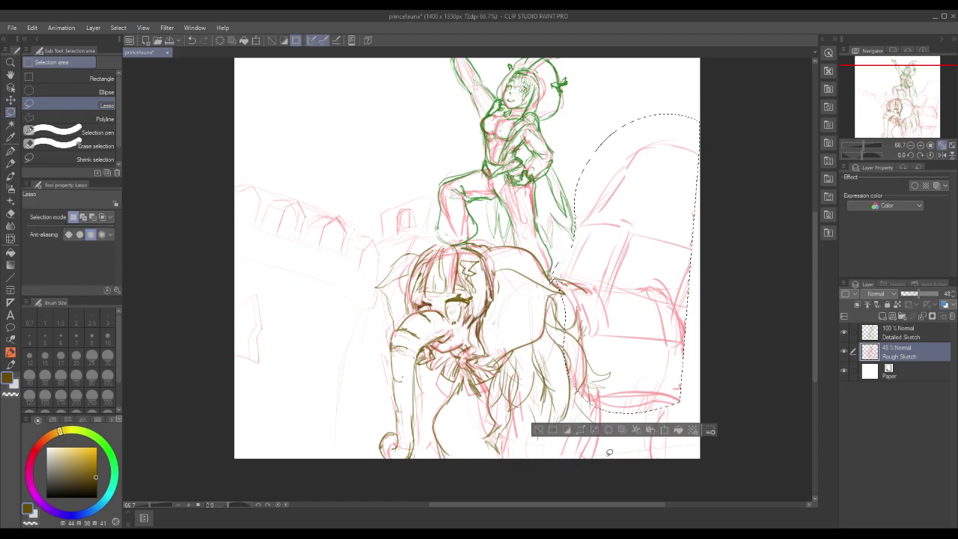
left_click(542, 428)
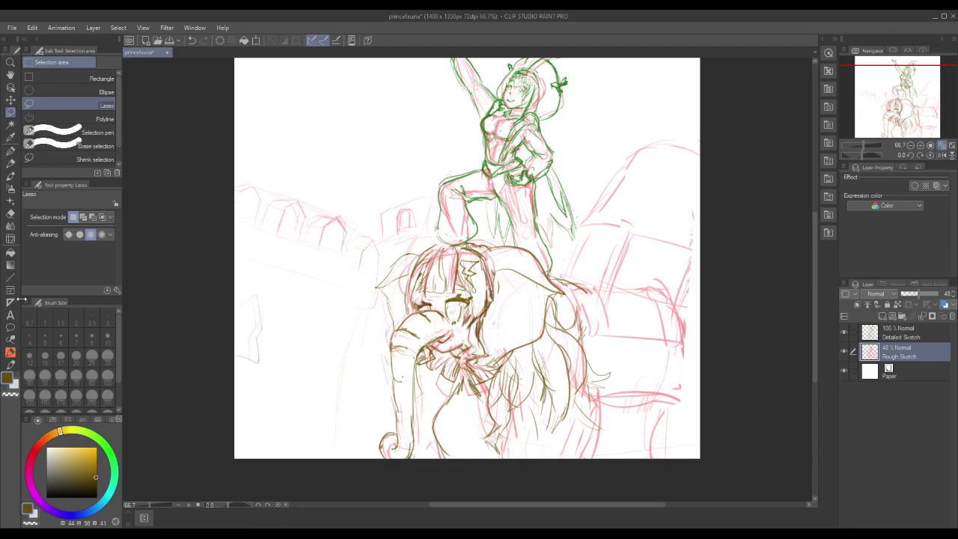
Sketch more hair strands along the elephant's rear edge and hatch its lower body with the sketch pen on the Rough Sketch layer
left_click(10, 364)
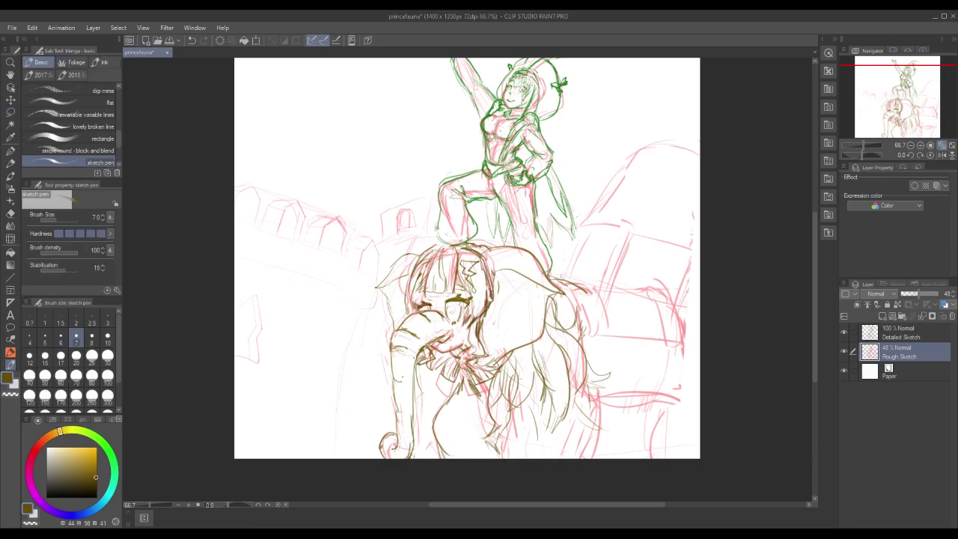
left_click_drag(585, 423, 584, 441)
left_click_drag(595, 371, 593, 401)
mouse_move(595, 383)
left_mouse_down()
mouse_move(589, 416)
mouse_move(592, 384)
left_mouse_up()
left_click_drag(581, 342, 597, 371)
left_click_drag(595, 408, 588, 426)
left_click_drag(590, 422, 573, 457)
left_click_drag(520, 408, 513, 458)
left_click_drag(577, 435, 577, 460)
Add short strokes to the lock beneath the elephant's collar and hide the Rough Sketch layer to check the line work
left_click_drag(479, 400, 490, 414)
mouse_move(465, 384)
left_mouse_down()
mouse_move(485, 409)
mouse_move(472, 396)
left_mouse_up()
left_click_drag(476, 398, 483, 406)
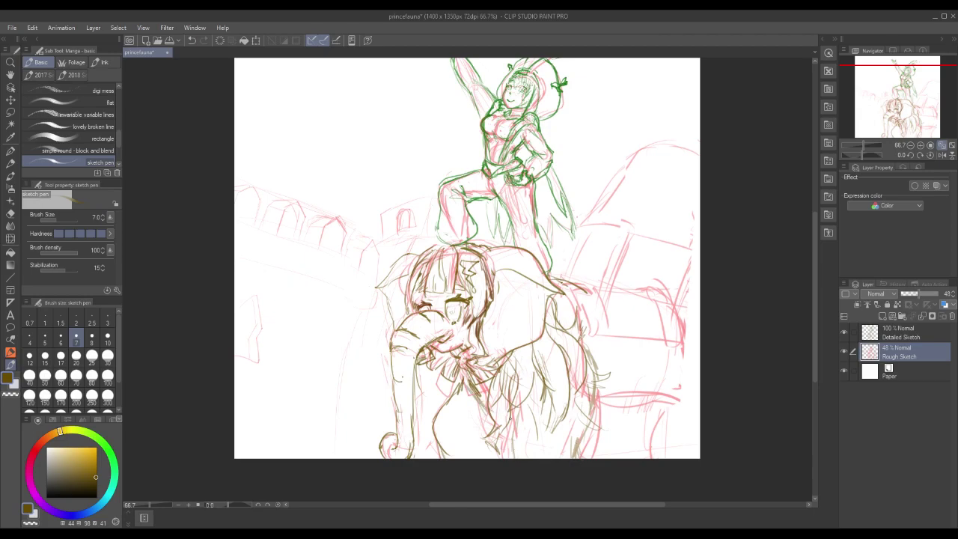
left_click_drag(463, 375, 487, 400)
left_click_drag(480, 396, 487, 405)
left_click(844, 351)
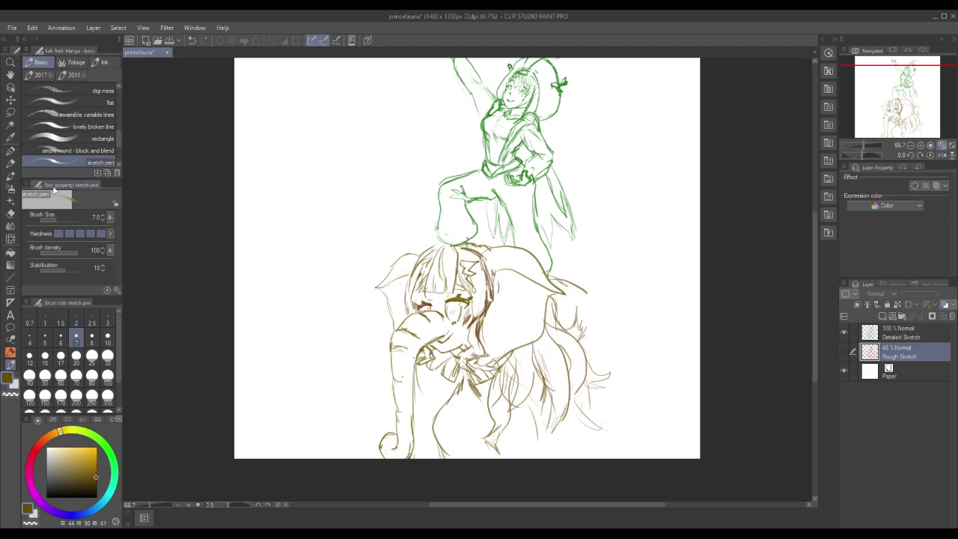
Switch to the Detailed Sketch layer and sketch hair strokes along the elephant's rear edge and the underside of its body
left_click(900, 337)
mouse_move(588, 384)
left_mouse_down()
mouse_move(588, 417)
mouse_move(568, 453)
left_mouse_up()
mouse_move(585, 422)
left_mouse_down()
mouse_move(584, 452)
mouse_move(567, 454)
left_mouse_up()
left_click_drag(509, 420, 502, 437)
left_click_drag(587, 416, 576, 458)
left_click_drag(508, 406, 512, 452)
left_click_drag(512, 419, 520, 456)
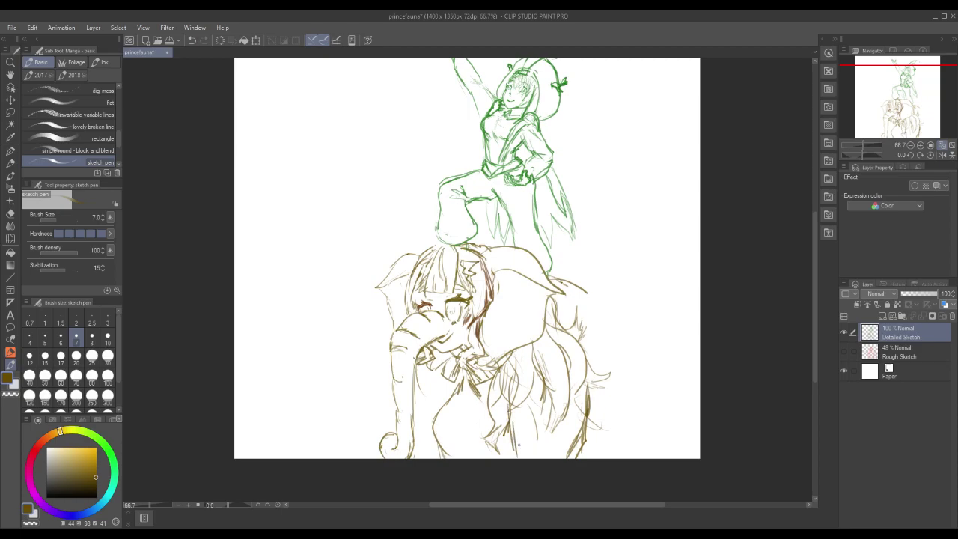
left_click_drag(581, 447, 579, 460)
Sketch the elephant's chest and front leg outline beneath the collar, with jagged strokes where the leg meets the belly
left_click_drag(465, 389, 495, 419)
left_click_drag(449, 382, 426, 418)
left_click_drag(422, 424, 434, 457)
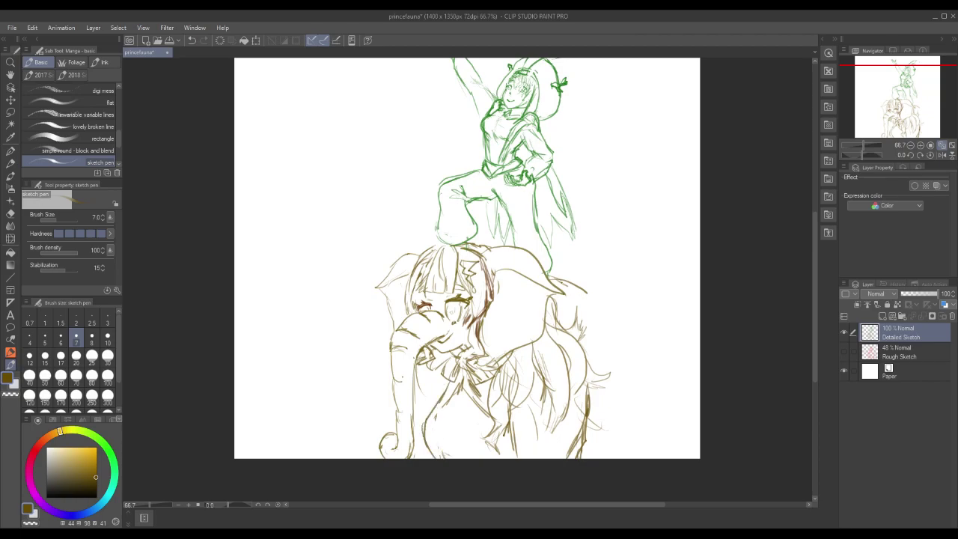
left_click_drag(493, 440, 472, 444)
mouse_move(490, 437)
left_mouse_down()
mouse_move(479, 442)
mouse_move(476, 429)
mouse_move(501, 455)
left_mouse_up()
left_click_drag(428, 445, 427, 457)
left_click_drag(506, 446, 497, 458)
mouse_move(458, 384)
left_mouse_down()
mouse_move(486, 409)
mouse_move(468, 390)
mouse_move(478, 396)
mouse_move(467, 402)
left_mouse_up()
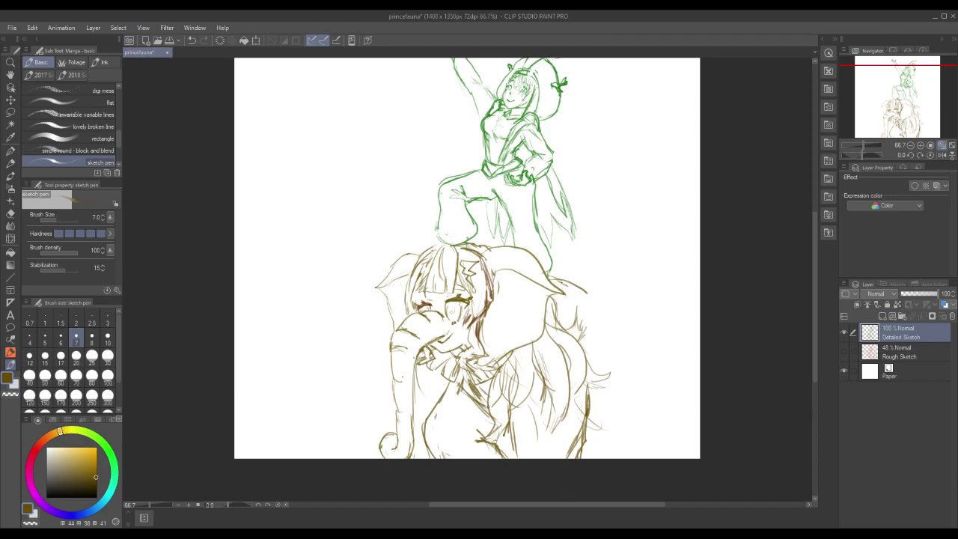
Undo the last two strokes and sketch hair strands hanging beneath the elephant's collar on the chest
key("ctrl+z")
key("ctrl+z")
left_click_drag(455, 377, 471, 394)
left_click_drag(471, 382, 458, 397)
mouse_move(410, 370)
left_mouse_down()
mouse_move(420, 401)
mouse_move(447, 401)
mouse_move(451, 416)
left_mouse_up()
left_click_drag(449, 383, 461, 411)
left_click_drag(455, 405, 458, 423)
left_click_drag(427, 378, 429, 399)
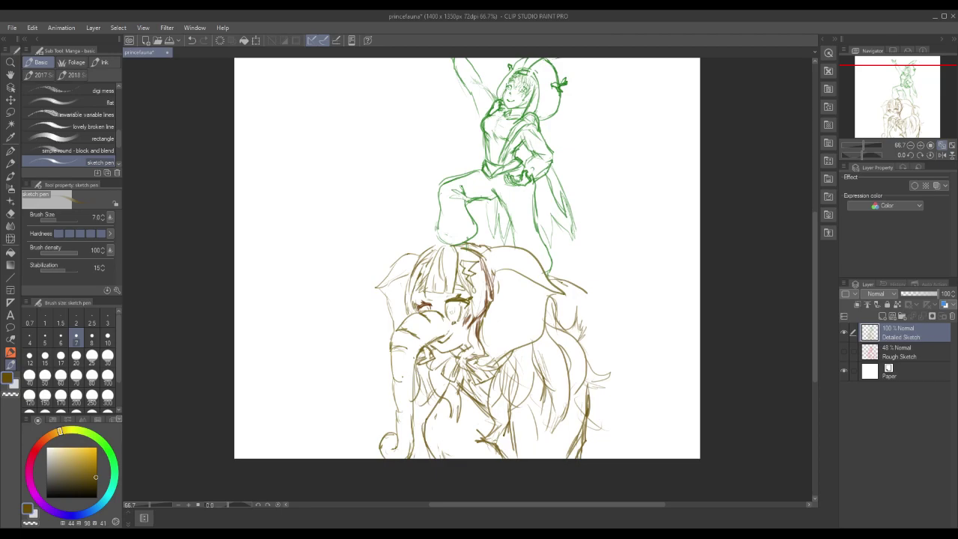
Sketch a pointed hair tuft on the outer side of the trunk and add short strands to the chest hair
mouse_move(394, 365)
left_mouse_down()
mouse_move(371, 363)
mouse_move(384, 379)
mouse_move(376, 363)
mouse_move(365, 367)
left_mouse_up()
left_click_drag(365, 364, 389, 385)
key("ctrl+z")
key("ctrl+z")
left_click_drag(428, 395, 418, 408)
right_click(446, 390)
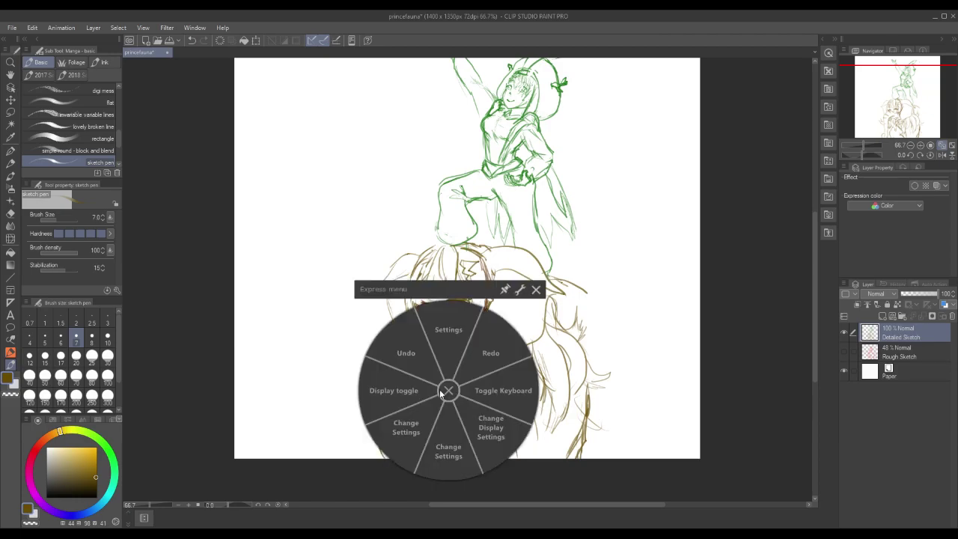
left_click(443, 391)
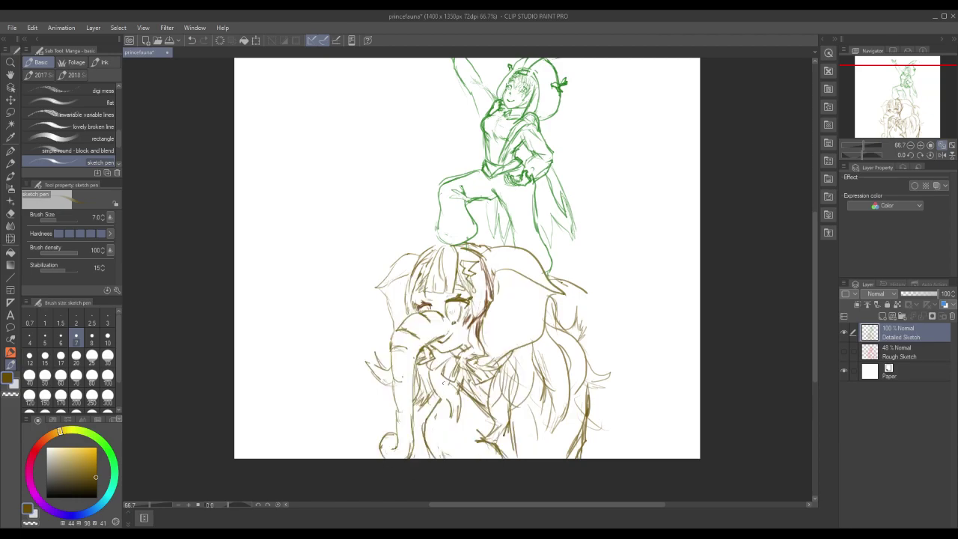
left_click_drag(430, 401, 420, 418)
Strengthen the strands of the elephant's fringe above the eyes, undoing the stray strokes
mouse_move(458, 252)
left_mouse_down()
mouse_move(449, 288)
mouse_move(428, 292)
mouse_move(456, 283)
mouse_move(455, 294)
mouse_move(449, 282)
left_mouse_up()
left_click_drag(451, 267, 447, 294)
left_click_drag(439, 249, 431, 264)
mouse_move(445, 249)
left_mouse_down()
mouse_move(446, 290)
mouse_move(433, 256)
mouse_move(420, 286)
left_mouse_up()
left_click_drag(427, 285, 418, 297)
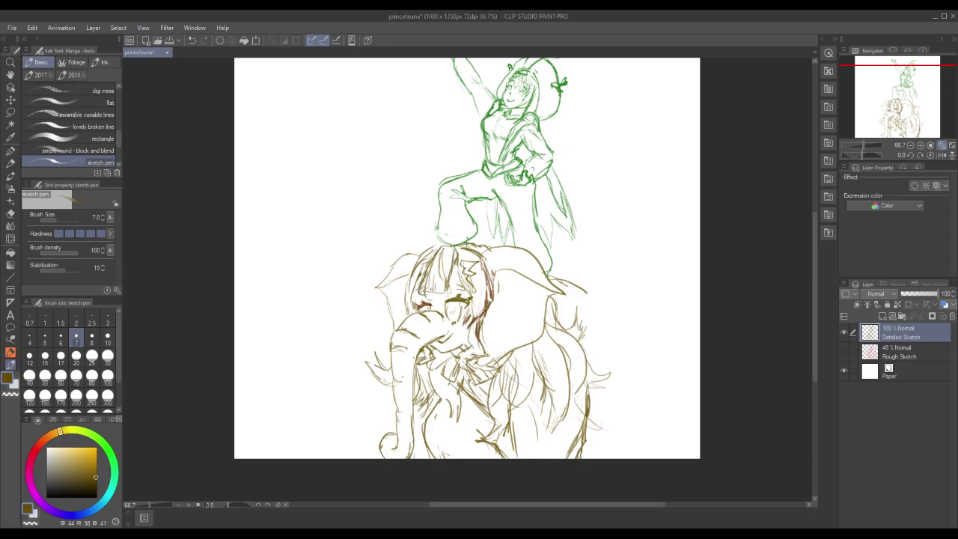
key("ctrl+z")
key("ctrl+z")
mouse_move(431, 288)
left_mouse_down()
mouse_move(422, 293)
mouse_move(432, 288)
left_mouse_up()
key("ctrl+z")
Draw inner fold lines in both of the elephant's ears and undo the last stroke
mouse_move(520, 270)
left_mouse_down()
mouse_move(538, 298)
mouse_move(521, 256)
mouse_move(530, 289)
mouse_move(519, 276)
left_mouse_up()
left_click_drag(522, 255, 519, 270)
left_click_drag(399, 279, 396, 290)
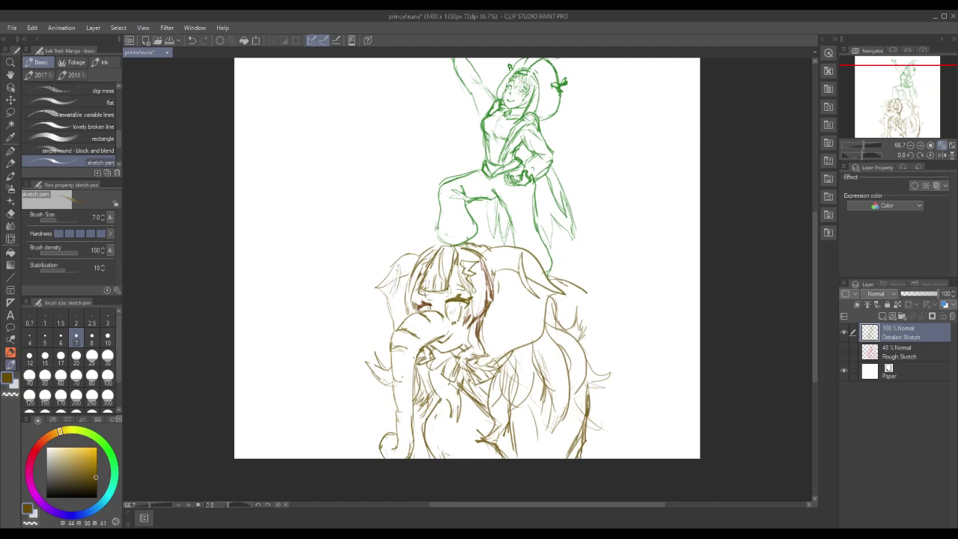
left_click_drag(398, 280, 390, 294)
left_click_drag(401, 262, 389, 292)
key("ctrl+z")
Rework the elephant's hind edge with darker strokes and add a strand to the nearby body hair
mouse_move(585, 408)
left_mouse_down()
mouse_move(580, 434)
mouse_move(583, 423)
left_mouse_up()
left_click_drag(586, 390, 577, 458)
left_click_drag(580, 408, 580, 452)
left_click_drag(577, 444, 583, 459)
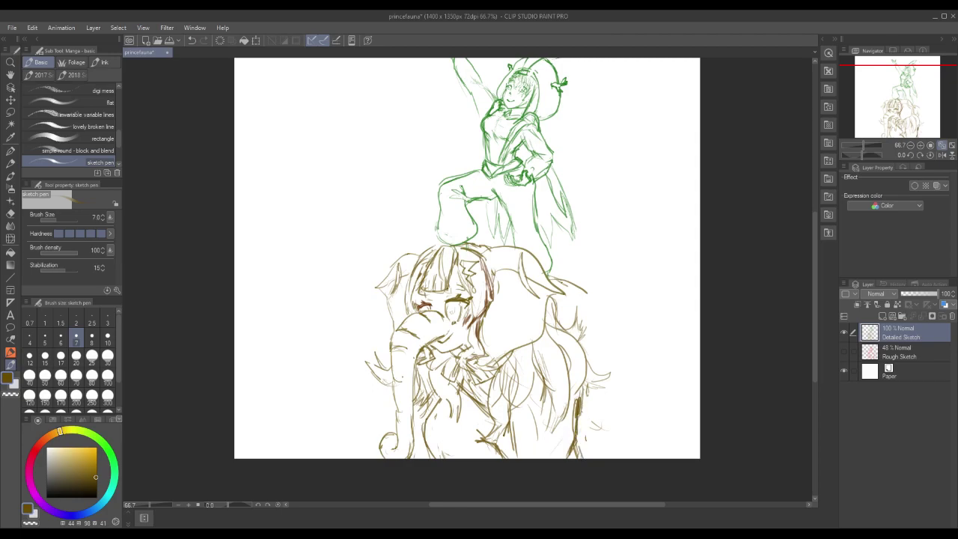
left_click_drag(567, 420, 561, 438)
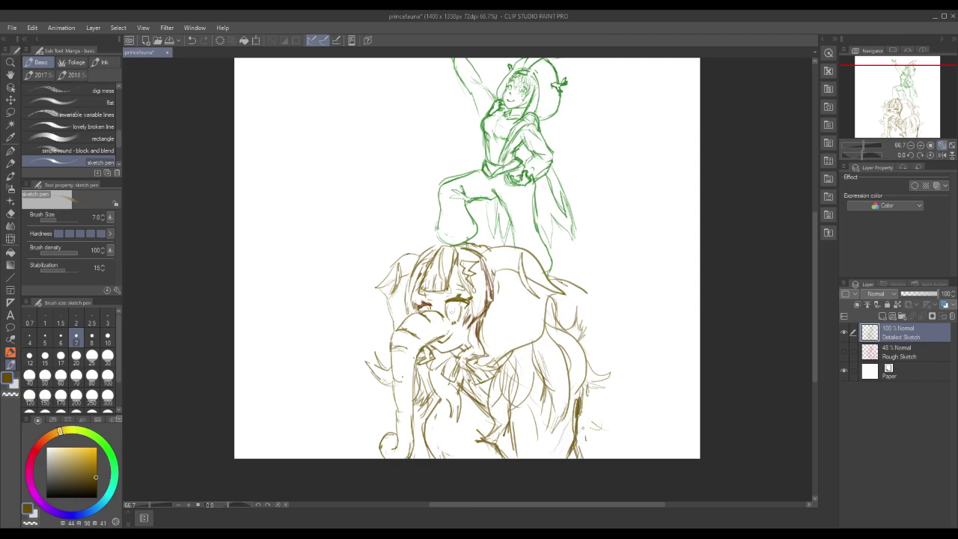
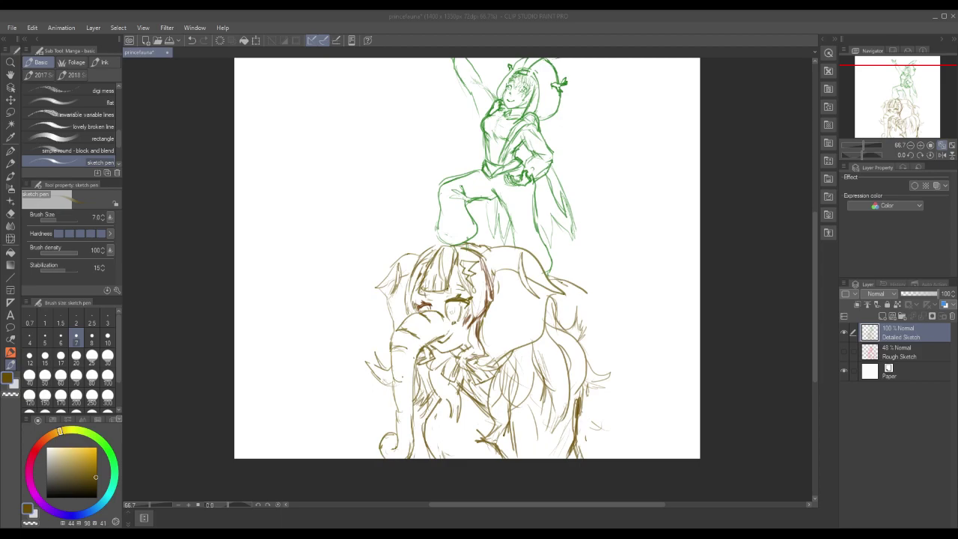
left_click(392, 326)
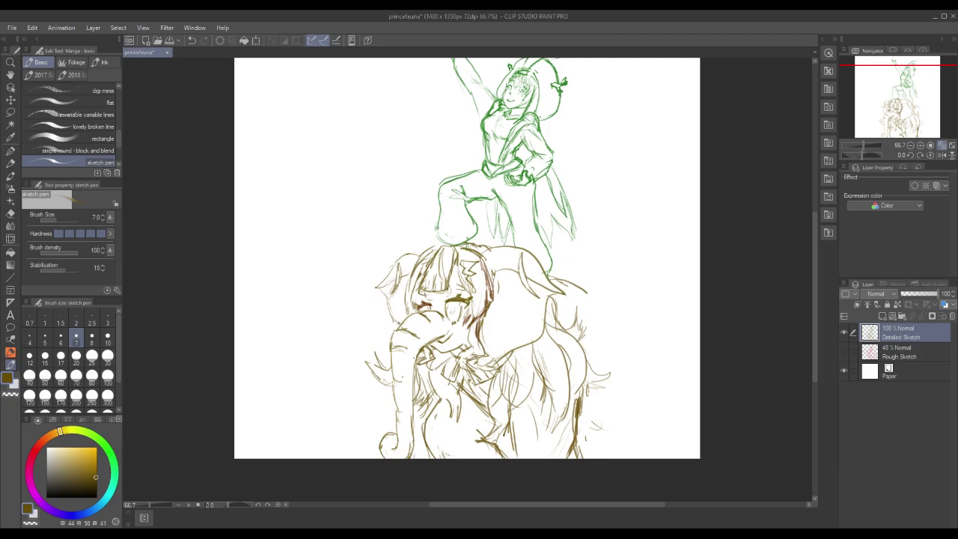
Show the Rough Sketch layer and draw the curved lock sweeping from behind the ear down over the elephant's rump
left_click(844, 351)
left_click_drag(554, 281, 593, 296)
mouse_move(588, 296)
left_mouse_down()
mouse_move(602, 338)
mouse_move(588, 317)
left_mouse_up()
left_click_drag(585, 314, 594, 341)
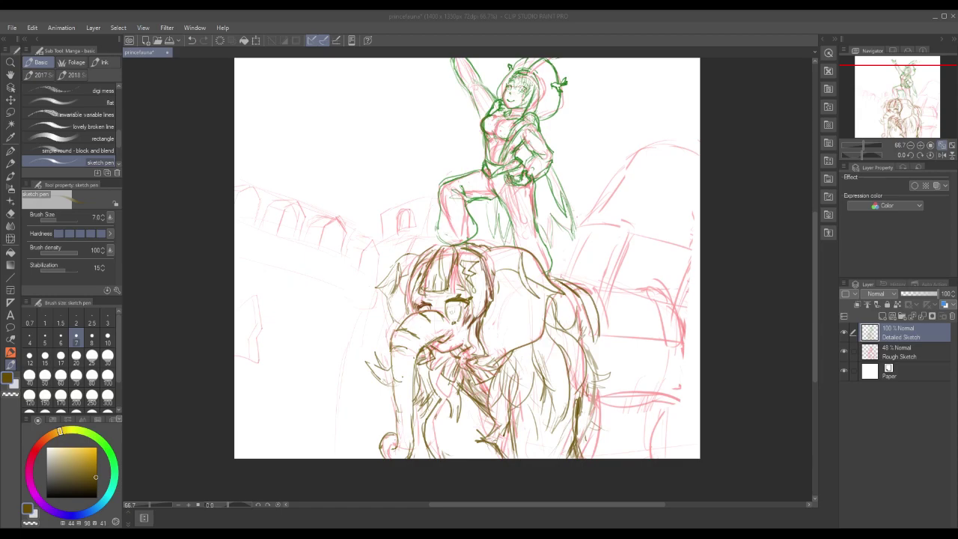
left_click(595, 305)
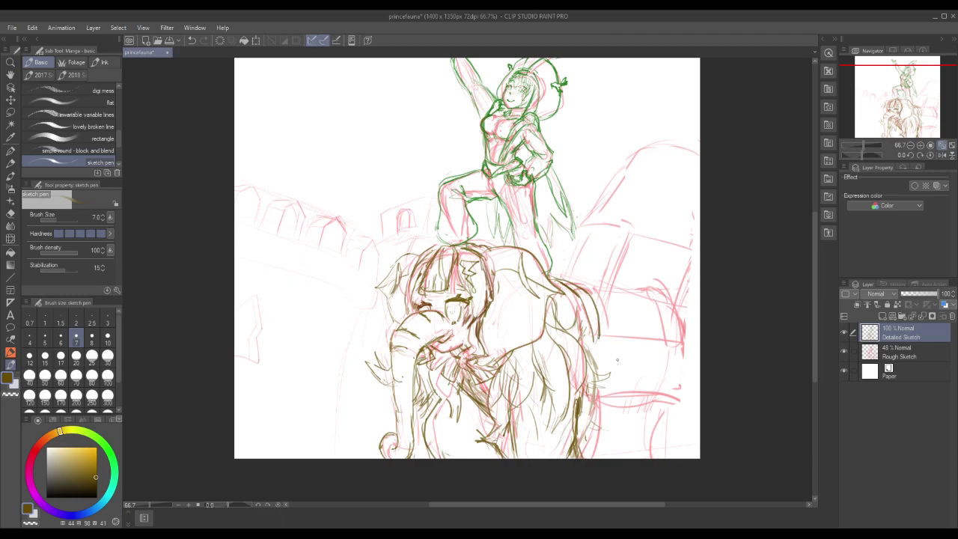
Trace the base edge of the domed structure behind the elephant and its curved end piece
left_click_drag(598, 336, 675, 346)
mouse_move(677, 346)
left_mouse_down()
mouse_move(673, 290)
mouse_move(650, 278)
left_mouse_up()
mouse_move(653, 294)
left_mouse_down()
mouse_move(635, 290)
mouse_move(675, 340)
left_mouse_up()
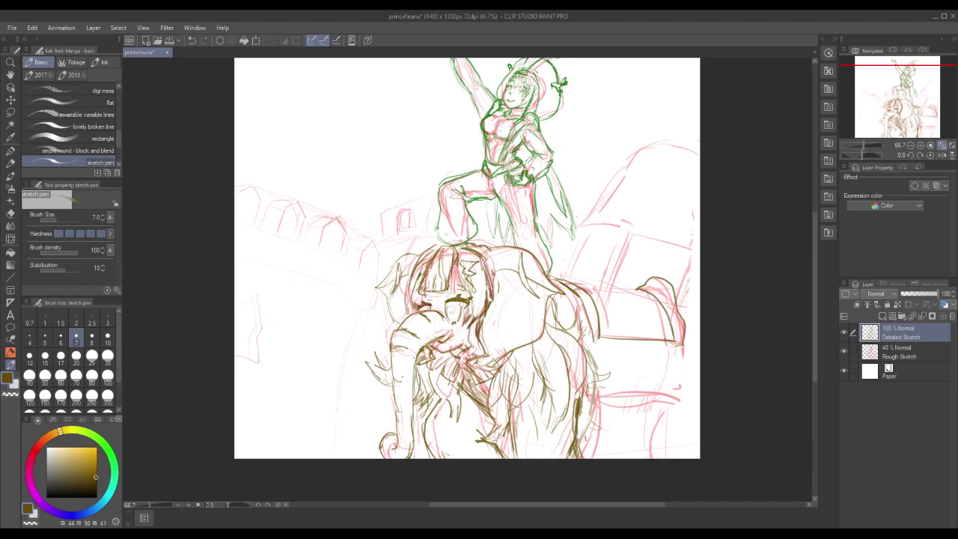
Draw the slanted near post of the domed structure with parallel strokes rising from the base
left_click_drag(603, 321, 630, 252)
mouse_move(610, 300)
left_mouse_down()
mouse_move(640, 232)
mouse_move(604, 328)
left_mouse_up()
left_click_drag(619, 280, 600, 322)
left_click_drag(633, 232, 596, 309)
mouse_move(628, 254)
left_mouse_down()
mouse_move(593, 321)
mouse_move(599, 331)
left_mouse_up()
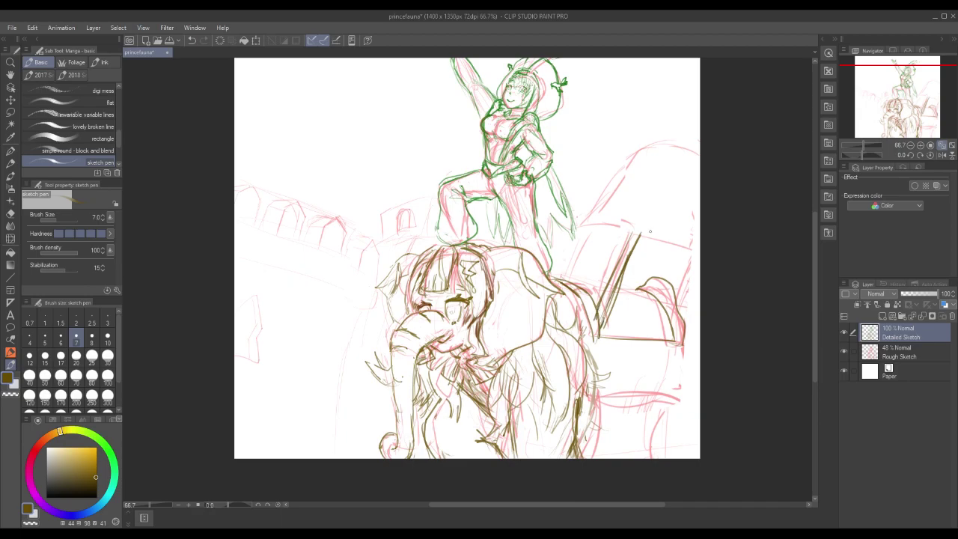
Add a round knob and hanging tassel atop the near post and draw the canopy edge running from it
mouse_move(636, 229)
left_mouse_down()
mouse_move(634, 254)
mouse_move(652, 250)
mouse_move(645, 262)
left_mouse_up()
left_click_drag(642, 247, 652, 258)
left_click_drag(656, 258, 694, 266)
left_click_drag(652, 236, 691, 255)
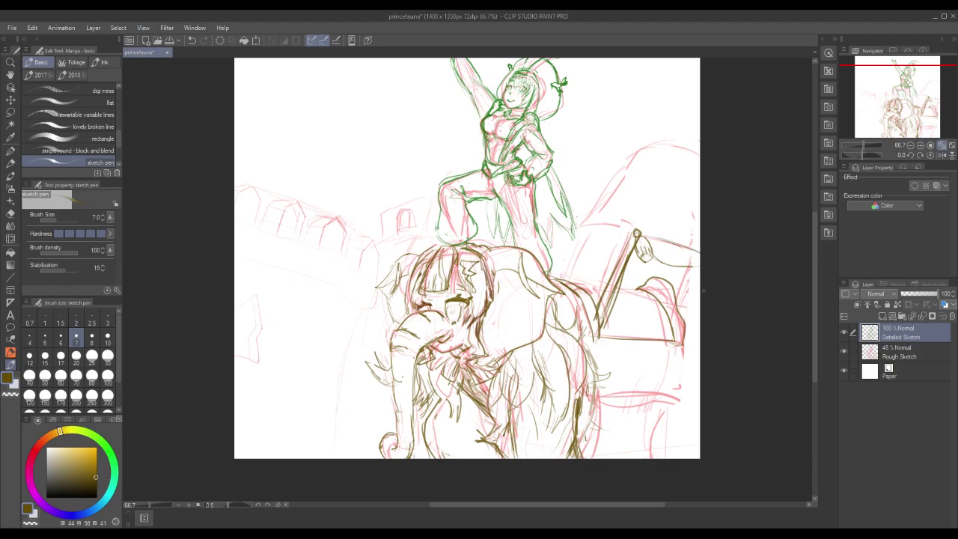
Complete the knob and tassel details on the domed structure and retrace the elephant's hind leg edge
mouse_move(633, 232)
left_mouse_down()
mouse_move(579, 238)
mouse_move(594, 252)
mouse_move(598, 243)
mouse_move(638, 252)
mouse_move(642, 242)
mouse_move(652, 258)
left_mouse_up()
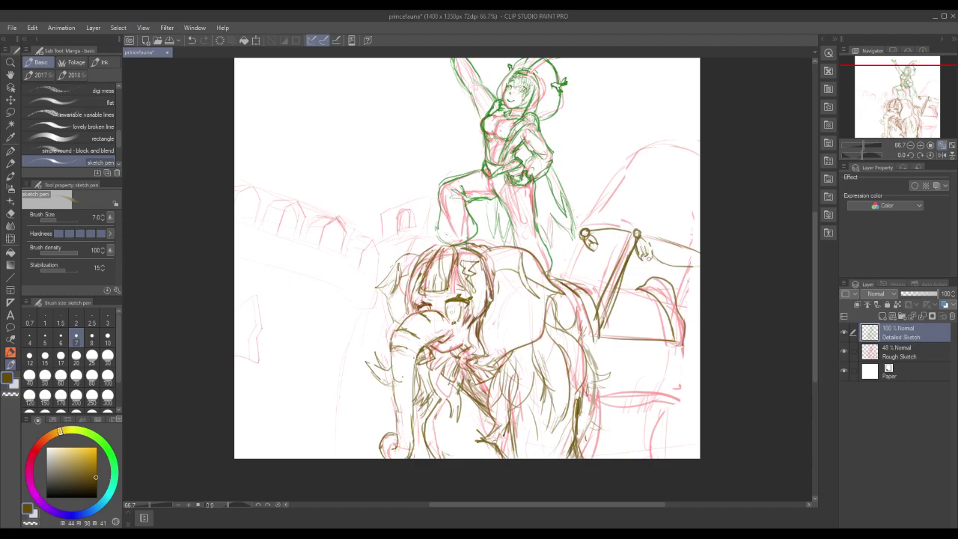
mouse_move(636, 245)
left_mouse_down()
mouse_move(641, 255)
mouse_move(648, 246)
left_mouse_up()
left_click_drag(577, 447, 588, 374)
left_click_drag(577, 457, 586, 421)
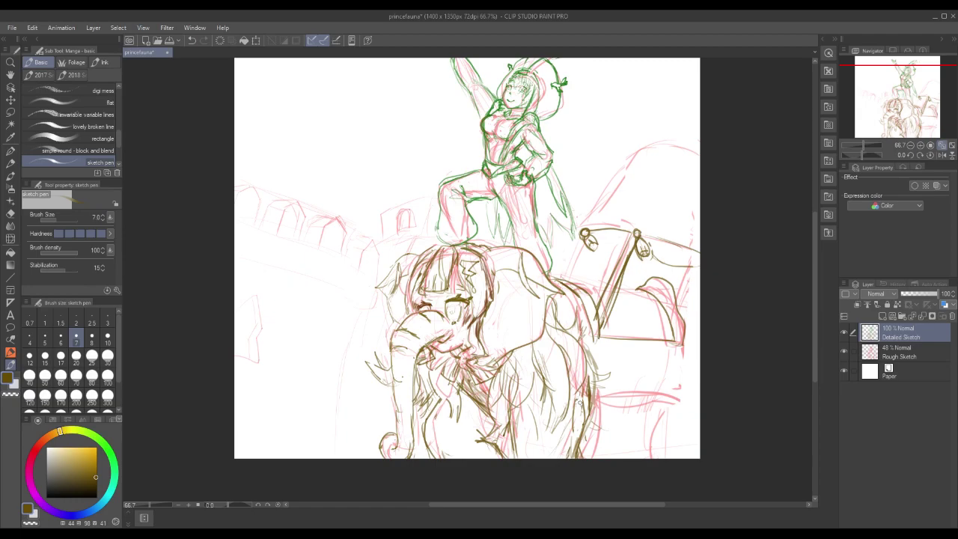
Draw the structure's second slanted post and outline the domed canopy with a crease line down its side
mouse_move(582, 228)
left_mouse_down()
mouse_move(571, 278)
mouse_move(562, 278)
left_mouse_up()
left_click_drag(644, 227, 648, 177)
mouse_move(589, 217)
left_mouse_down()
mouse_move(659, 149)
mouse_move(685, 160)
mouse_move(700, 188)
left_mouse_up()
left_click_drag(644, 211, 647, 178)
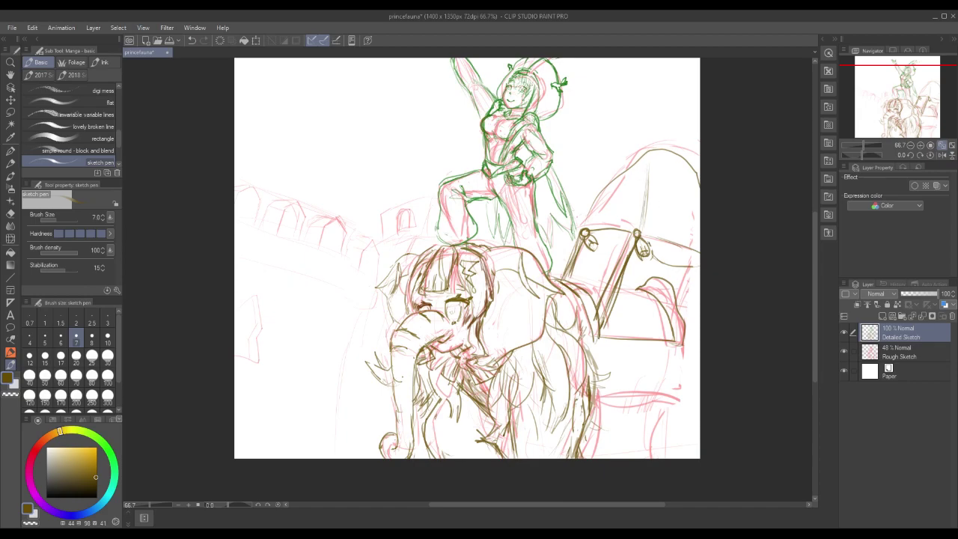
Sketch the canopy's draped front edge between the two knobs, undoing unwanted strokes
left_click_drag(644, 236, 696, 255)
key("ctrl+z")
key("ctrl+z")
mouse_move(587, 229)
left_mouse_down()
mouse_move(622, 231)
mouse_move(603, 247)
mouse_move(633, 235)
mouse_move(600, 248)
mouse_move(633, 237)
left_mouse_up()
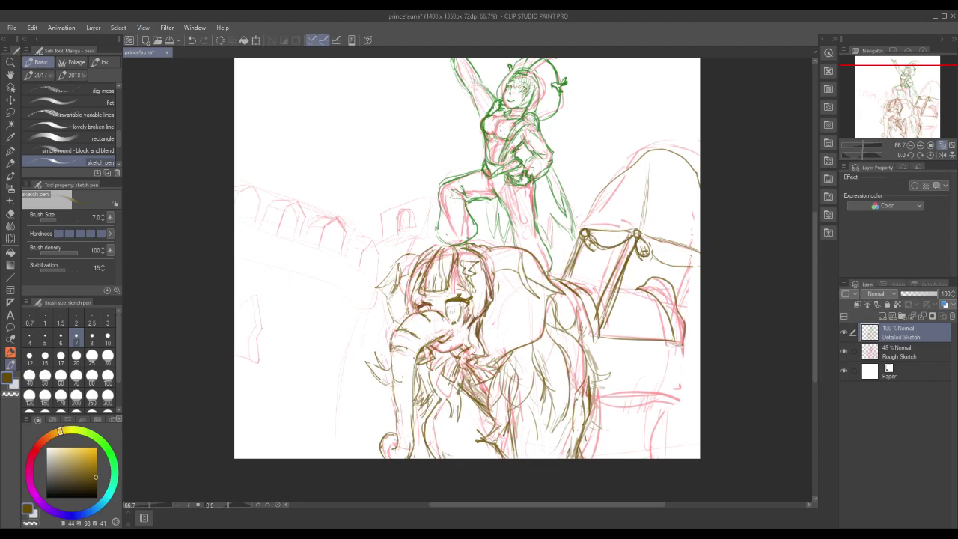
Draw the post at the structure's outer end, redoing the first strokes, and add the inner seat lines between the posts
left_click_drag(699, 280, 678, 341)
left_click_drag(691, 293, 681, 316)
left_click_drag(699, 272, 673, 334)
left_click_drag(694, 301, 672, 340)
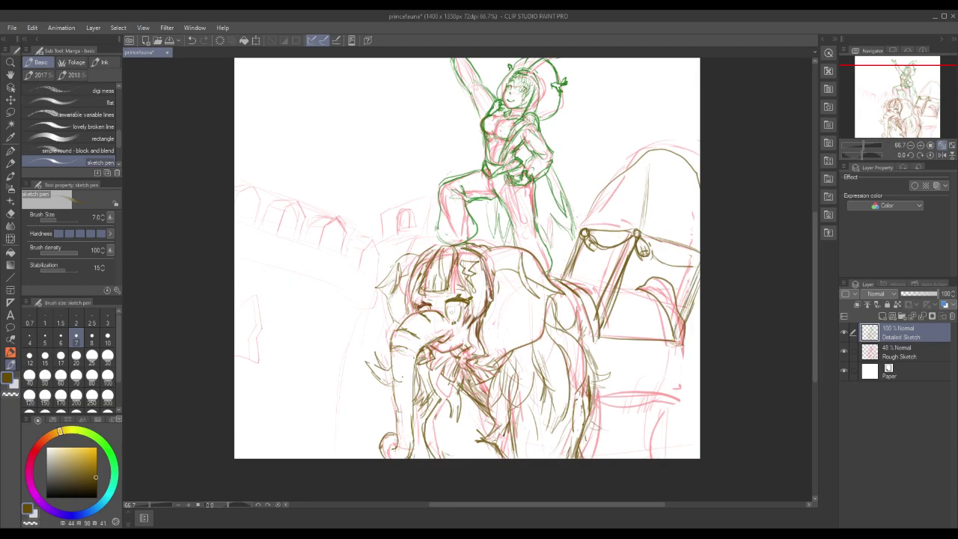
key("ctrl+z")
key("ctrl+z")
key("ctrl+z")
left_click_drag(698, 285, 686, 315)
left_click_drag(691, 304, 680, 331)
mouse_move(694, 269)
left_mouse_down()
mouse_move(683, 304)
mouse_move(692, 285)
left_mouse_up()
left_click_drag(700, 289, 685, 318)
mouse_move(651, 259)
left_mouse_down()
mouse_move(633, 293)
mouse_move(582, 286)
left_mouse_up()
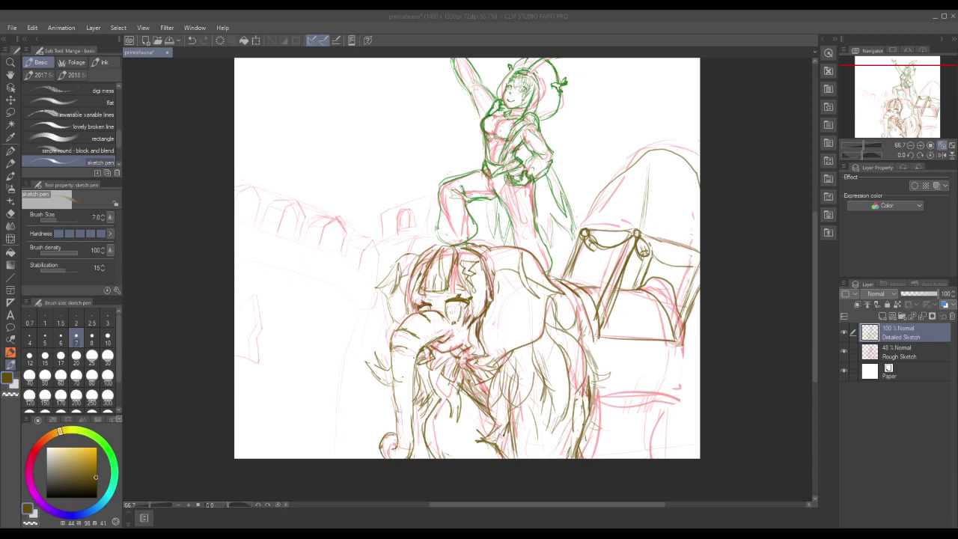
Draw the side and lower edges of the cloth hanging beneath the domed structure
left_click_drag(682, 349, 686, 396)
left_click_drag(683, 352, 684, 405)
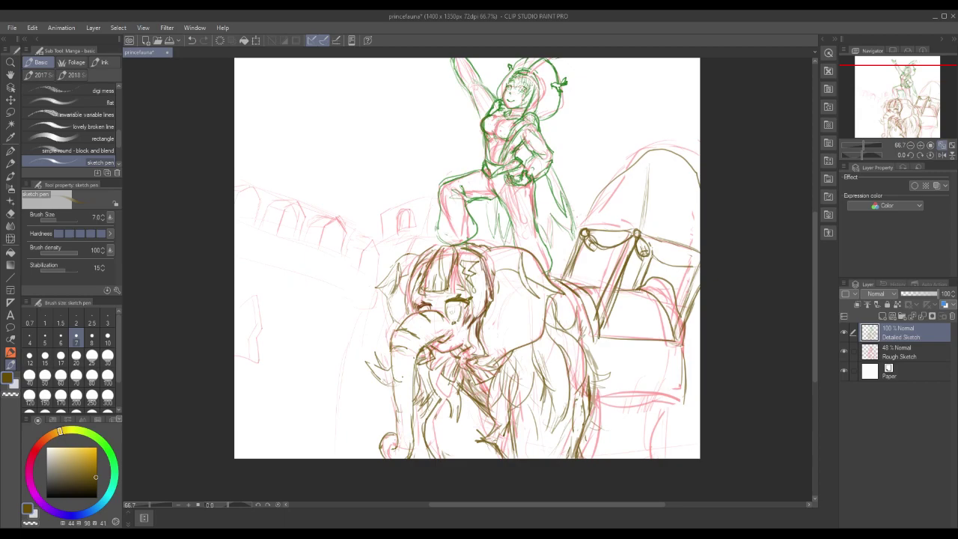
mouse_move(607, 399)
left_mouse_down()
mouse_move(678, 397)
mouse_move(652, 394)
left_mouse_up()
key("ctrl+z")
left_click_drag(569, 306, 587, 348)
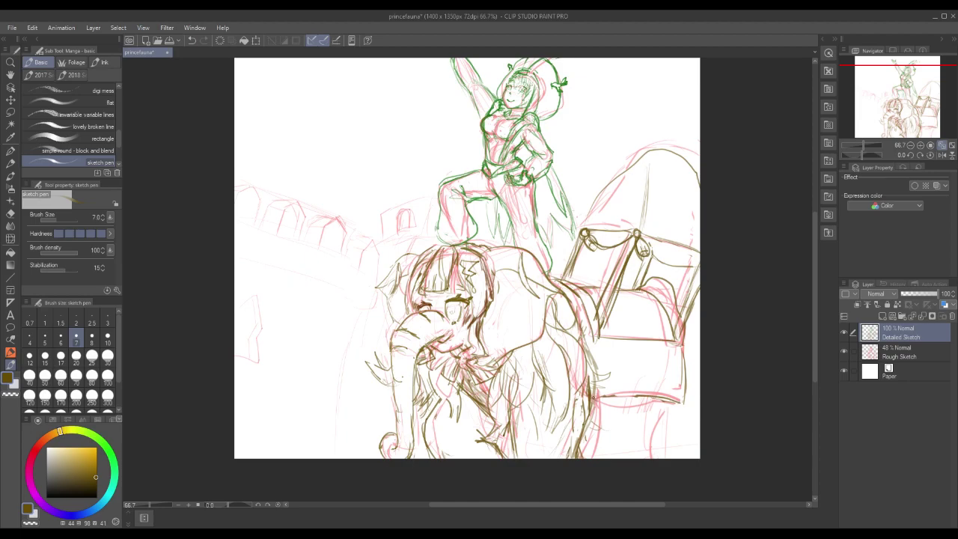
Add tassels to both lower corners of the hanging cloth and reinforce its outer side edge
left_click_drag(597, 410, 598, 416)
left_click_drag(682, 404, 693, 417)
left_click_drag(686, 412, 692, 420)
left_click_drag(685, 344, 690, 398)
Lasso the cloth's outer corner tassel, transform it, deselect, and return to the sketch pen
key("m")
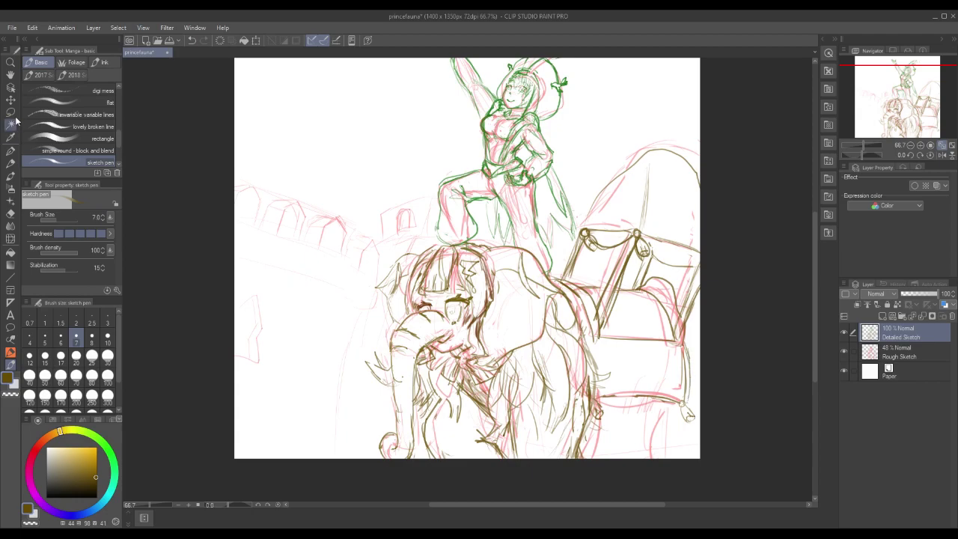
mouse_move(681, 396)
left_mouse_down()
mouse_move(702, 416)
mouse_move(682, 396)
mouse_move(691, 411)
left_mouse_up()
key("ctrl+t")
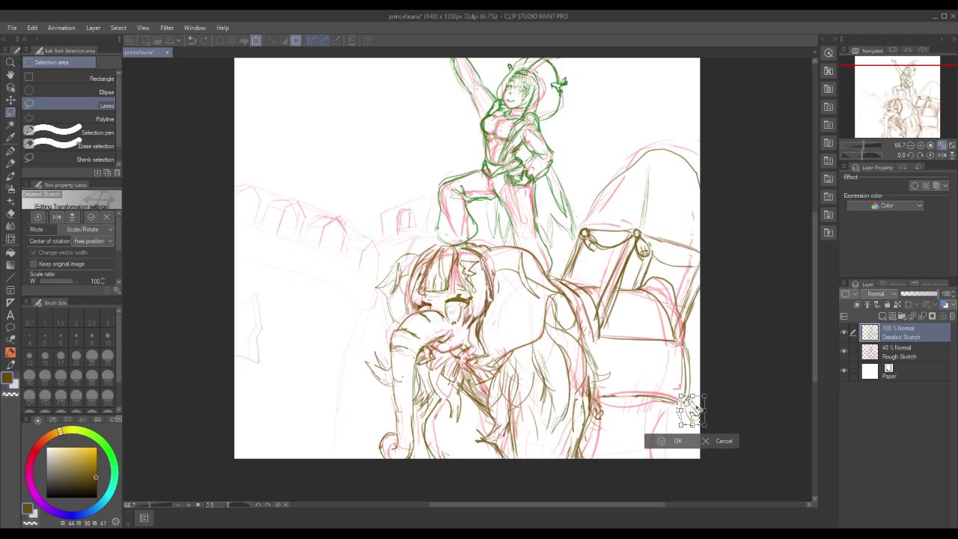
left_click(670, 441)
key("ctrl+d")
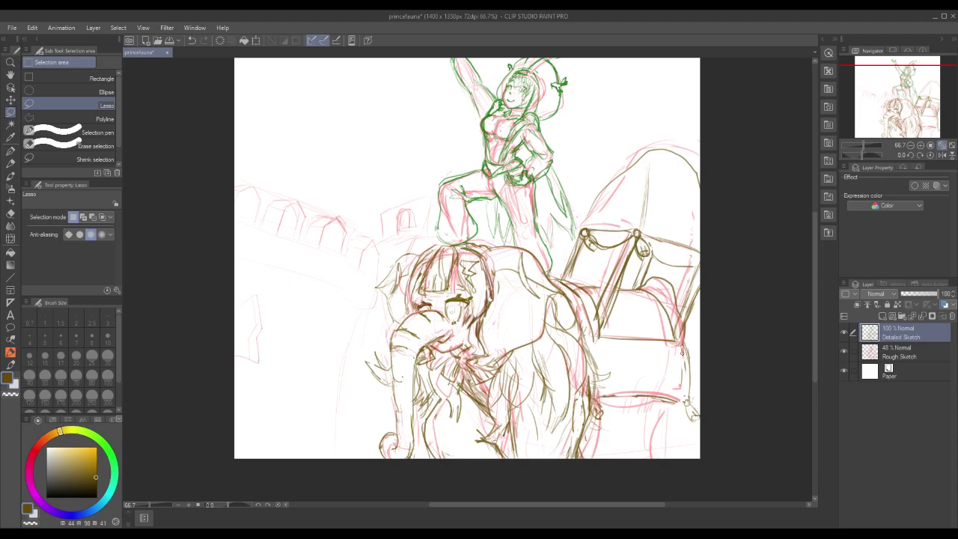
left_click_drag(687, 304, 691, 314)
key("p")
key("ctrl+d")
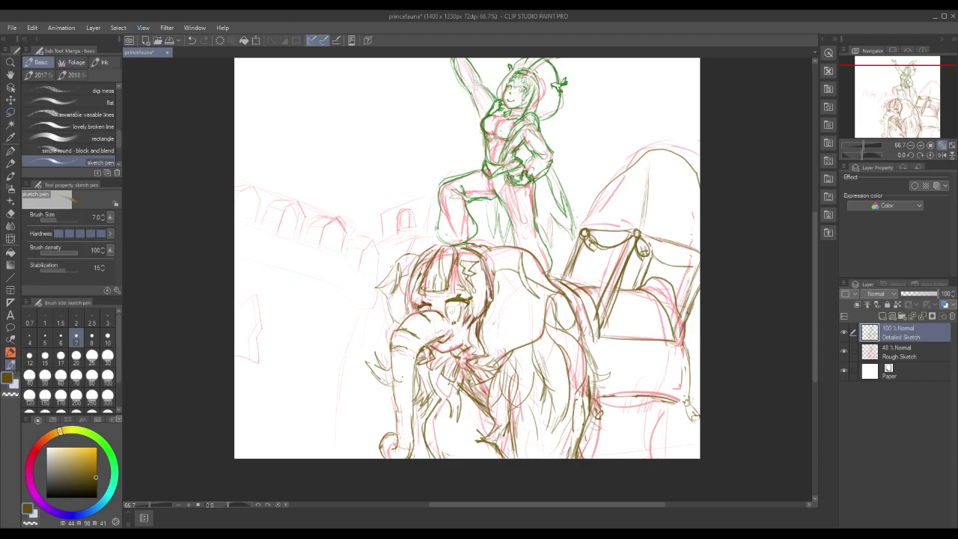
Add short marks for the leg below the hanging cloth and hide the Rough Sketch layer
mouse_move(689, 309)
left_mouse_down()
mouse_move(699, 315)
mouse_move(683, 304)
left_mouse_up()
mouse_move(638, 445)
left_mouse_down()
mouse_move(652, 458)
mouse_move(661, 434)
mouse_move(646, 452)
left_mouse_up()
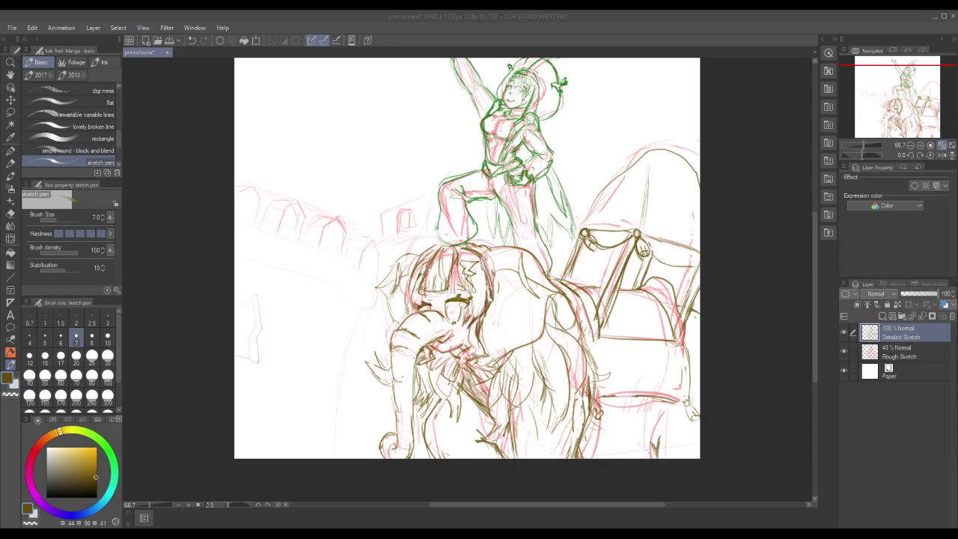
left_click(844, 351)
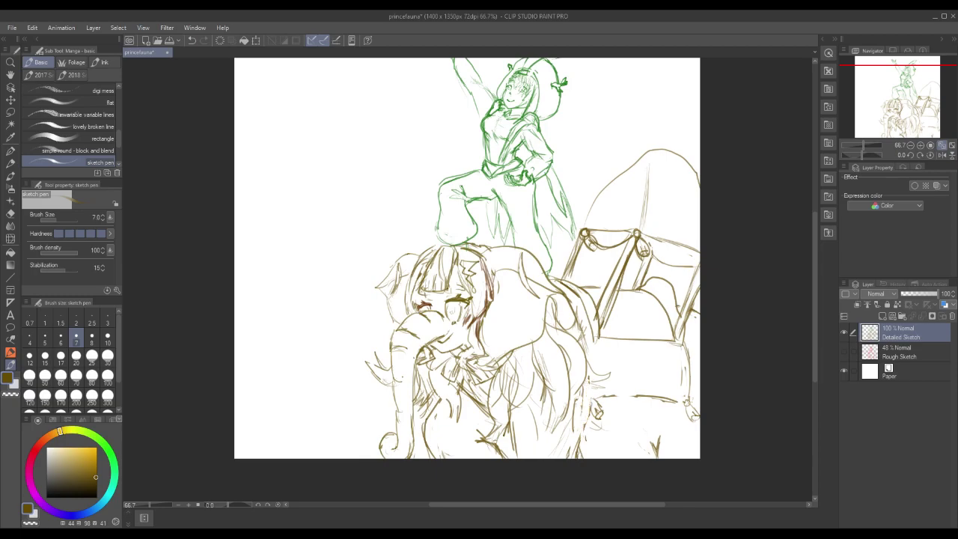
Refine the elephant's chest, belly and hind leg lines, and rework the marks below the hanging cloth
left_click_drag(439, 394, 446, 398)
left_click_drag(593, 411, 581, 449)
left_click_drag(509, 428, 508, 454)
left_click_drag(518, 394, 512, 415)
mouse_move(591, 408)
left_mouse_down()
mouse_move(596, 385)
mouse_move(591, 415)
left_mouse_up()
left_click_drag(591, 414, 580, 437)
mouse_move(680, 398)
left_mouse_down()
mouse_move(694, 461)
mouse_move(653, 459)
left_mouse_up()
left_click_drag(659, 443, 658, 458)
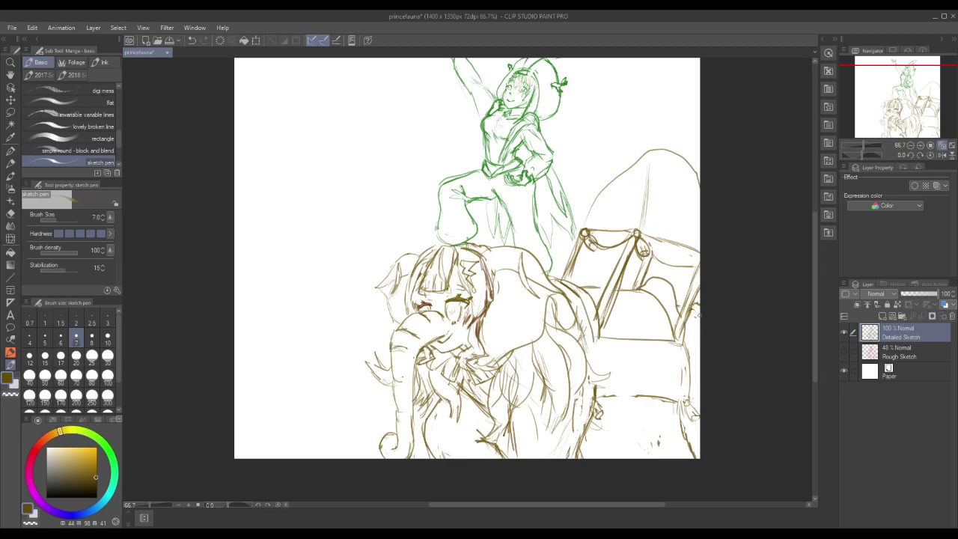
Try to sketch the elephant's far hind leg below the hanging cloth with several long strokes
mouse_move(639, 399)
left_mouse_down()
mouse_move(665, 381)
mouse_move(652, 442)
left_mouse_up()
left_click_drag(643, 414, 660, 451)
left_click_drag(649, 400, 661, 448)
left_click_drag(649, 398, 660, 443)
left_click_drag(660, 440, 672, 459)
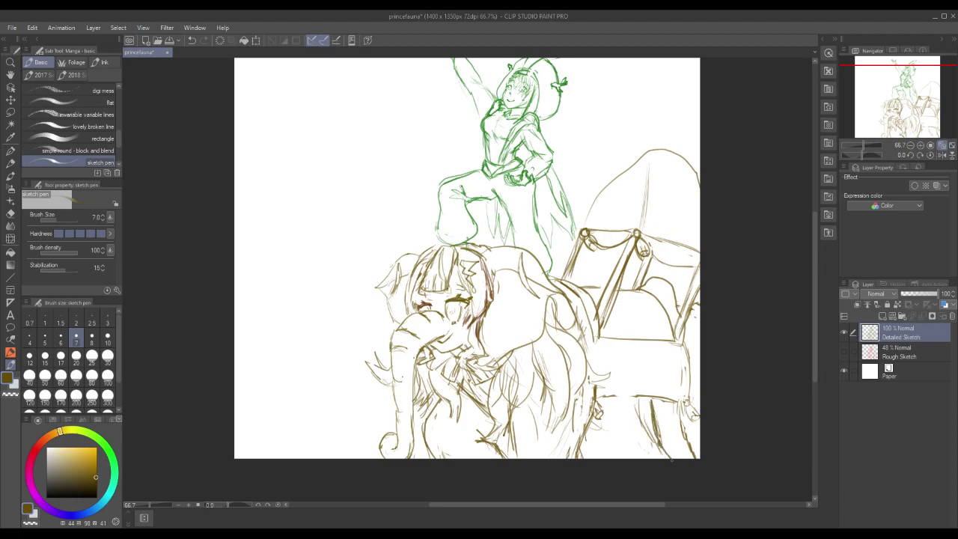
key("ctrl+z")
key("ctrl+z")
key("ctrl+z")
key("ctrl+z")
key("ctrl+z")
Sketch the hind leg line below the hanging cloth again and undo the last stroke
mouse_move(652, 410)
left_mouse_down()
mouse_move(663, 453)
mouse_move(674, 458)
left_mouse_up()
mouse_move(610, 396)
left_mouse_down()
mouse_move(645, 396)
mouse_move(666, 440)
left_mouse_up()
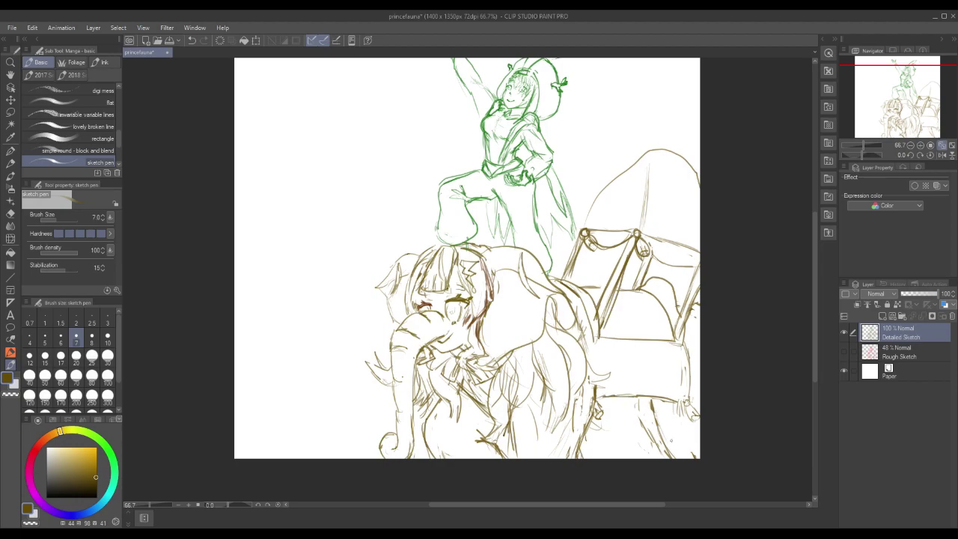
right_click(639, 425)
left_click(639, 426)
key("ctrl+z")
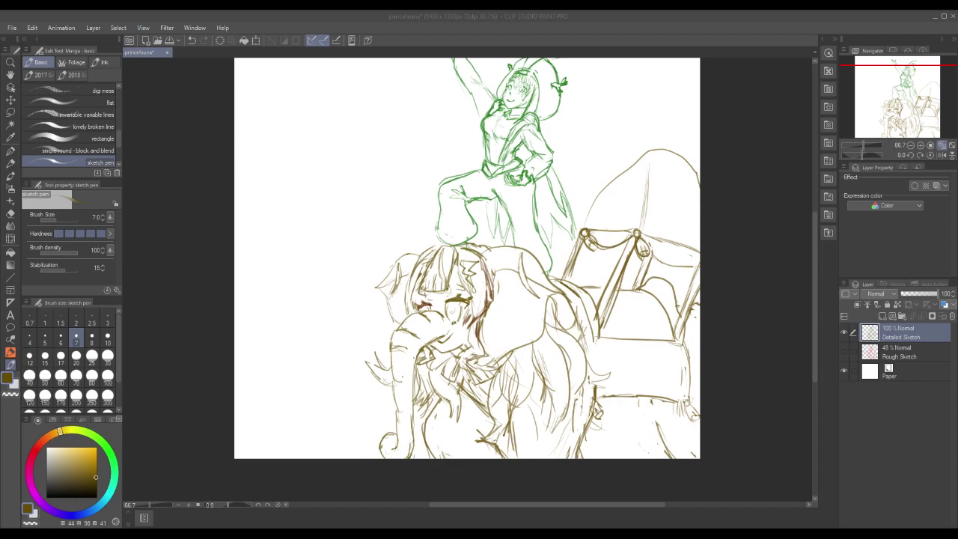
Refine the elephant's body line beside the hanging cloth, the cloth's hem and the short marks below the elephant's chest
mouse_move(596, 390)
left_mouse_down()
mouse_move(577, 416)
mouse_move(586, 438)
mouse_move(576, 456)
left_mouse_up()
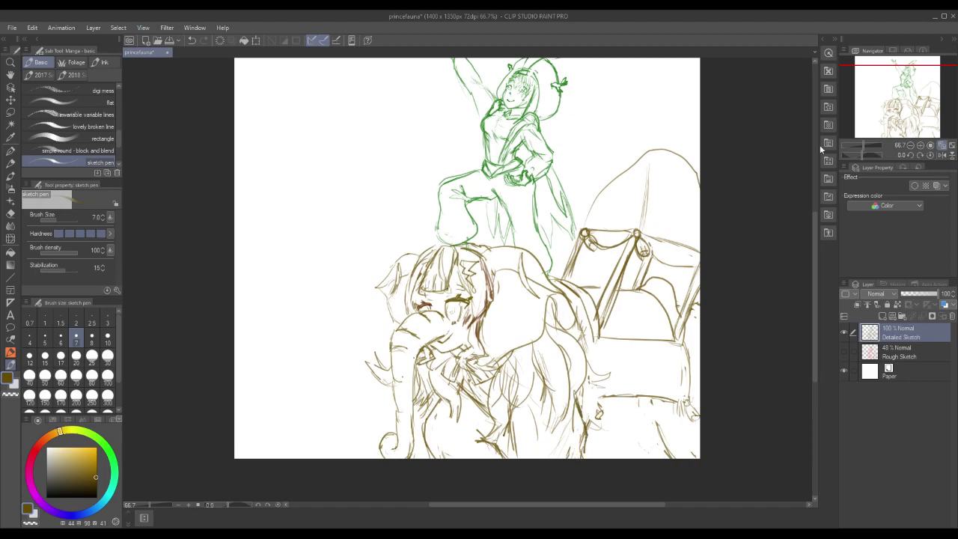
mouse_move(585, 379)
left_mouse_down()
mouse_move(584, 401)
mouse_move(605, 397)
mouse_move(600, 423)
left_mouse_up()
left_click_drag(681, 390, 676, 409)
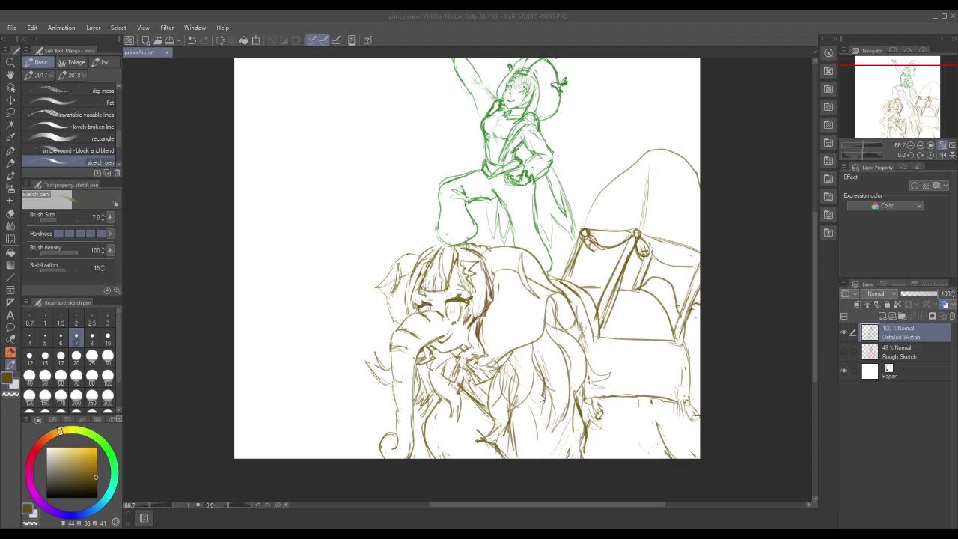
left_click(487, 446)
left_click_drag(486, 443, 490, 458)
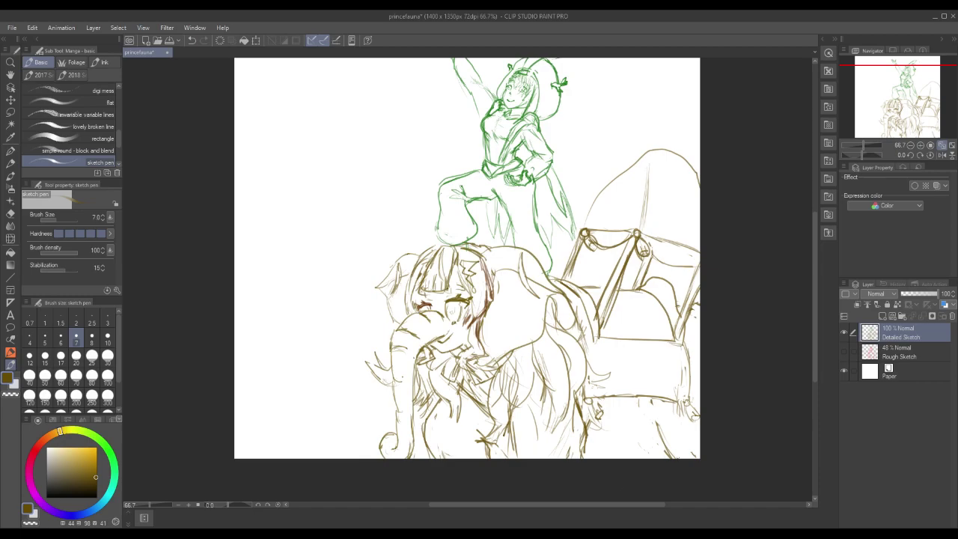
Sketch the slanted leg lines below the far corner of the hanging cloth with repeated strokes
mouse_move(666, 454)
left_mouse_down()
mouse_move(687, 427)
mouse_move(688, 449)
mouse_move(673, 441)
mouse_move(682, 438)
left_mouse_up()
mouse_move(687, 428)
left_mouse_down()
mouse_move(663, 453)
mouse_move(671, 449)
left_mouse_up()
left_click_drag(686, 426, 662, 454)
left_click_drag(673, 444, 657, 457)
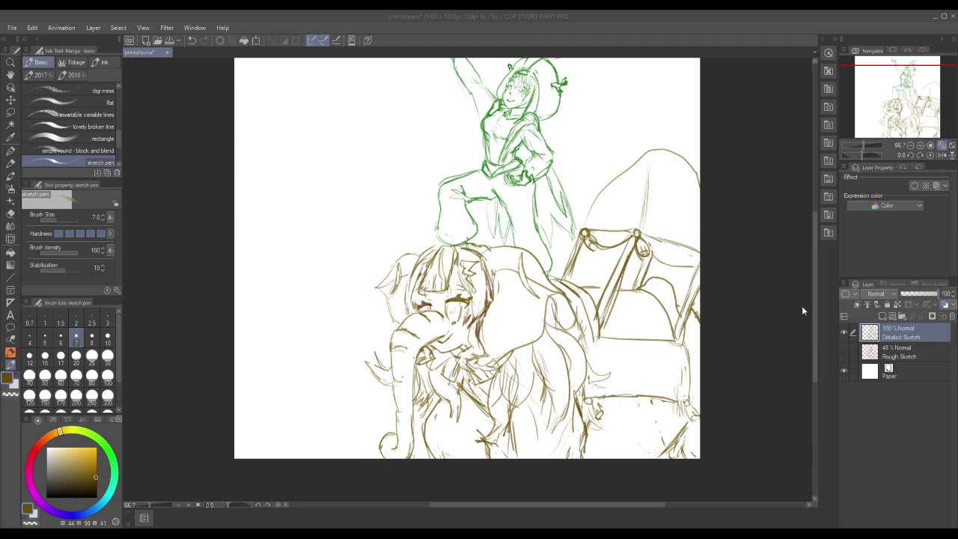
Show the Rough Sketch layer and sketch the castle wall's ledge line and its corner in dark orange
left_click_drag(813, 302, 816, 286)
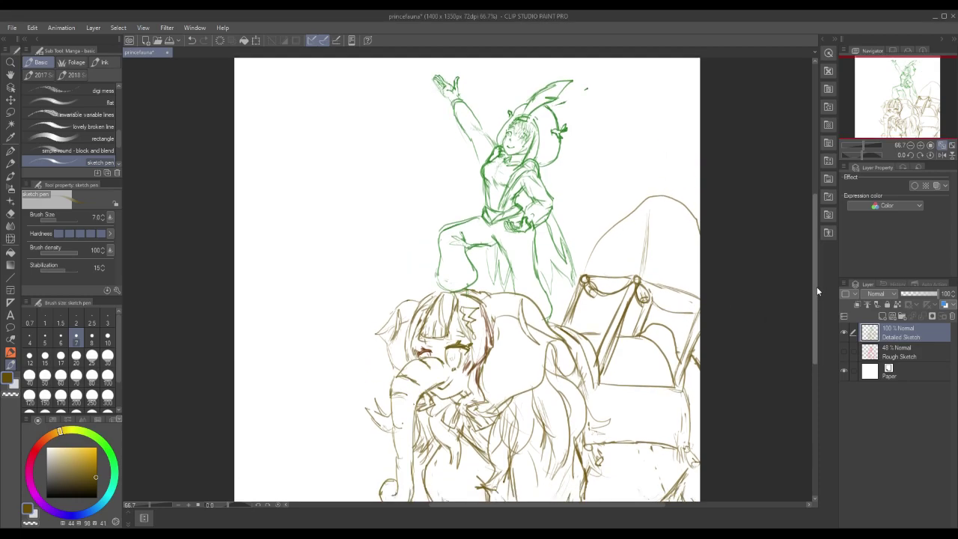
left_click(844, 353)
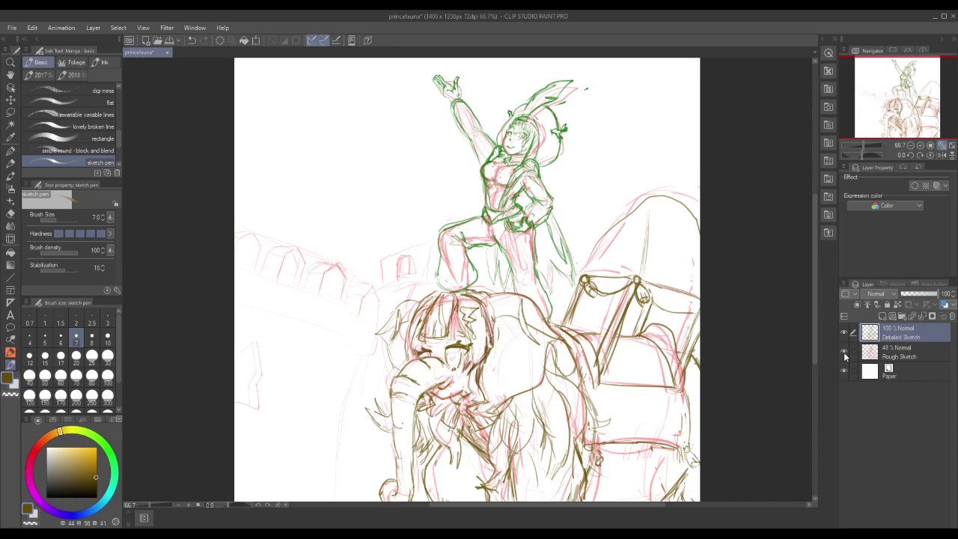
left_click(47, 438)
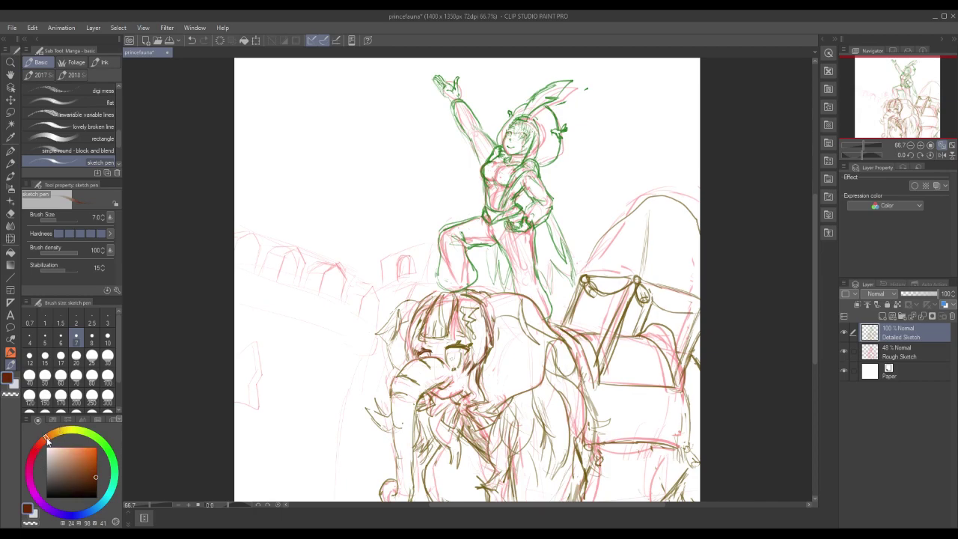
left_click(98, 461)
mouse_move(377, 346)
left_mouse_down()
mouse_move(360, 365)
mouse_move(365, 348)
left_mouse_up()
left_click_drag(236, 298, 368, 343)
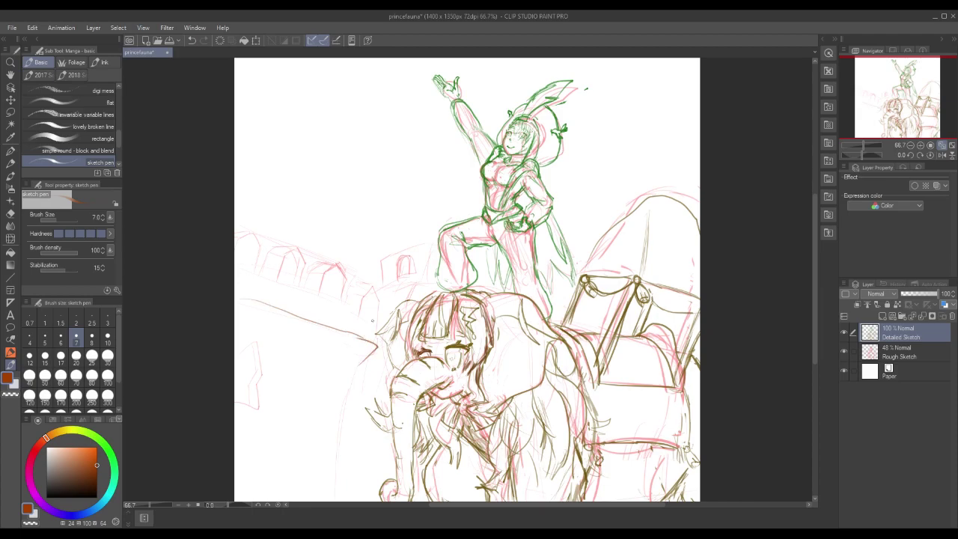
Sketch the two battlement blocks on the castle wall nearest the elephant's ear
mouse_move(382, 318)
left_mouse_down()
mouse_move(380, 331)
mouse_move(382, 318)
left_mouse_up()
mouse_move(381, 281)
left_mouse_down()
mouse_move(388, 301)
mouse_move(372, 284)
mouse_move(359, 314)
mouse_move(344, 283)
left_mouse_up()
mouse_move(357, 310)
left_mouse_down()
mouse_move(343, 308)
mouse_move(359, 313)
mouse_move(342, 282)
left_mouse_up()
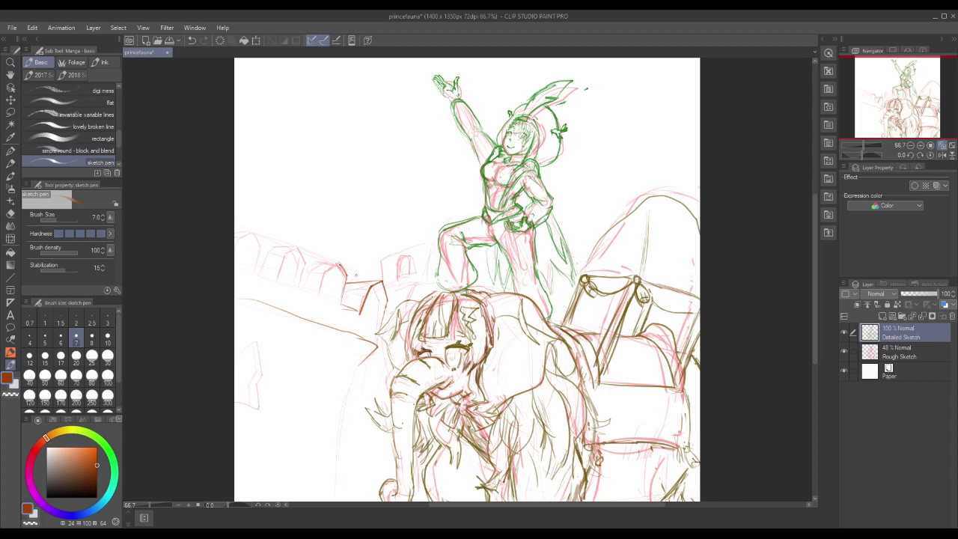
mouse_move(346, 276)
left_mouse_down()
mouse_move(331, 267)
mouse_move(315, 296)
mouse_move(336, 262)
mouse_move(304, 285)
mouse_move(368, 285)
left_mouse_up()
key("x")
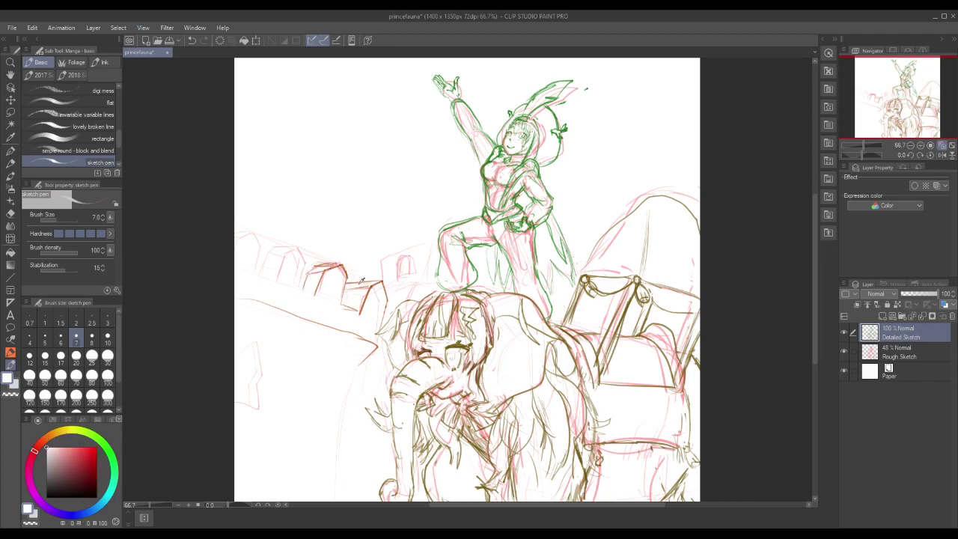
key("x")
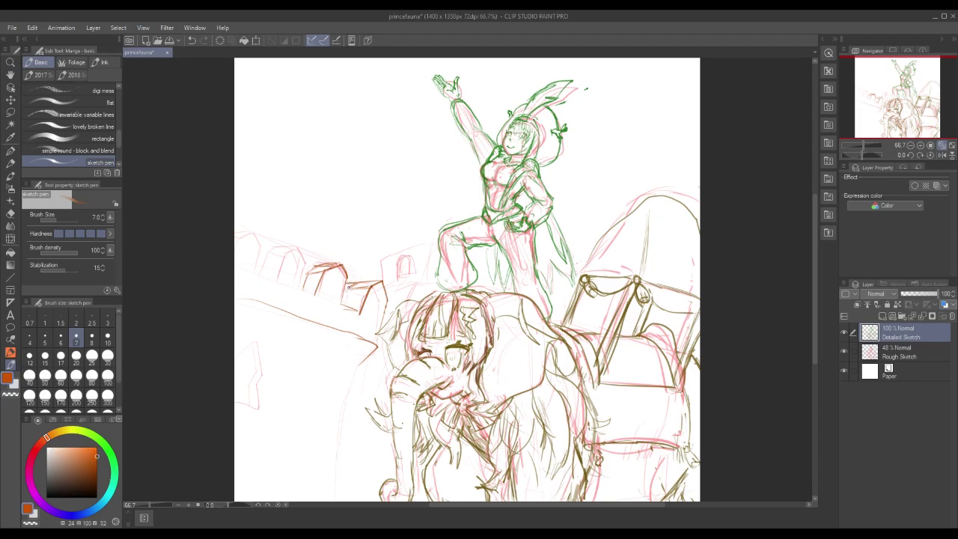
Sketch the remaining battlement blocks along the castle wall out to the canvas edge in a brighter orange
left_click_drag(344, 288, 344, 302)
left_click_drag(315, 270, 338, 263)
mouse_move(298, 289)
left_mouse_down()
mouse_move(313, 294)
mouse_move(305, 264)
mouse_move(301, 255)
mouse_move(307, 266)
mouse_move(283, 259)
left_mouse_up()
mouse_move(271, 247)
left_mouse_down()
mouse_move(294, 248)
mouse_move(264, 249)
mouse_move(257, 275)
mouse_move(273, 281)
mouse_move(256, 271)
left_mouse_up()
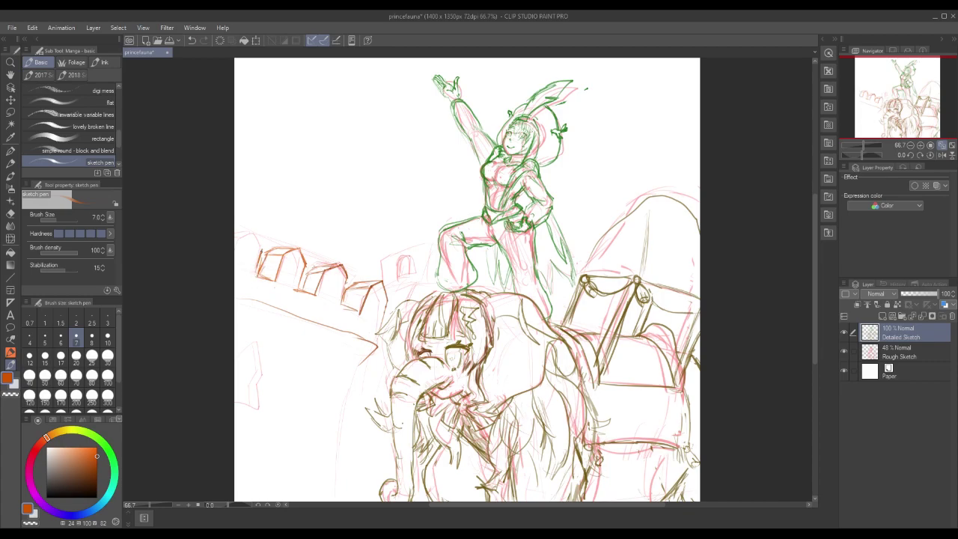
mouse_move(262, 232)
left_mouse_down()
mouse_move(254, 244)
mouse_move(238, 228)
mouse_move(234, 245)
left_mouse_up()
key("ctrl+z")
Sketch the castle wall's slanting side edge and the pointed window near the canvas edge
left_click_drag(361, 356, 329, 494)
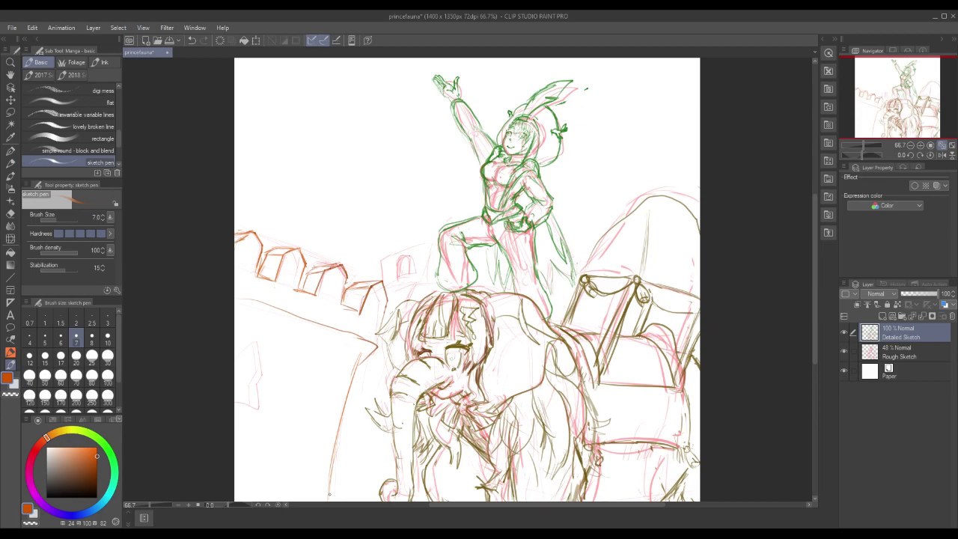
mouse_move(236, 402)
left_mouse_down()
mouse_move(255, 406)
mouse_move(256, 343)
mouse_move(235, 360)
mouse_move(259, 371)
mouse_move(249, 406)
left_mouse_up()
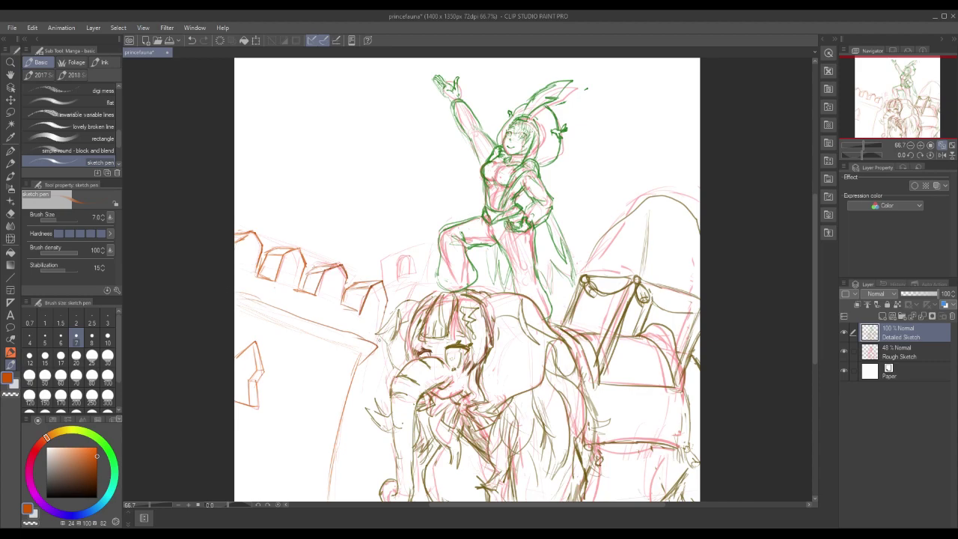
left_click_drag(385, 313, 381, 329)
Sketch the slanted-roof building with its arched window behind the figure's bent leg
mouse_move(388, 254)
left_mouse_down()
mouse_move(438, 234)
mouse_move(431, 275)
left_mouse_up()
left_click_drag(473, 248, 497, 257)
left_click_drag(489, 278, 492, 290)
mouse_move(391, 261)
left_mouse_down()
mouse_move(392, 283)
mouse_move(408, 277)
mouse_move(405, 263)
mouse_move(390, 264)
mouse_move(396, 280)
mouse_move(378, 261)
mouse_move(385, 282)
left_mouse_up()
mouse_move(434, 241)
left_mouse_down()
mouse_move(429, 282)
mouse_move(411, 288)
mouse_move(412, 304)
mouse_move(387, 294)
left_mouse_up()
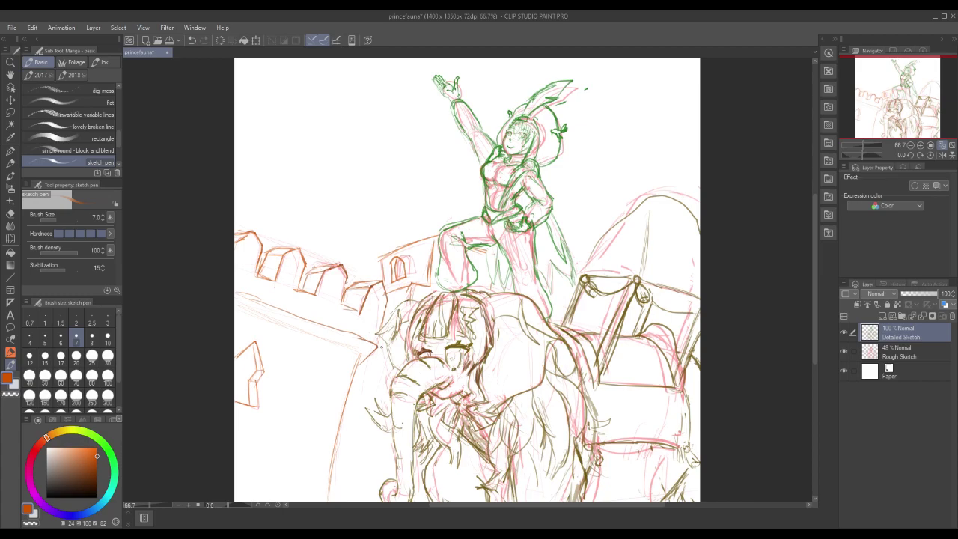
Lightly sketch the distant domed tower with its window above the wall and hide the Rough Sketch layer
left_click_drag(374, 384, 362, 465)
left_click_drag(297, 207, 287, 244)
left_click_drag(332, 219, 330, 243)
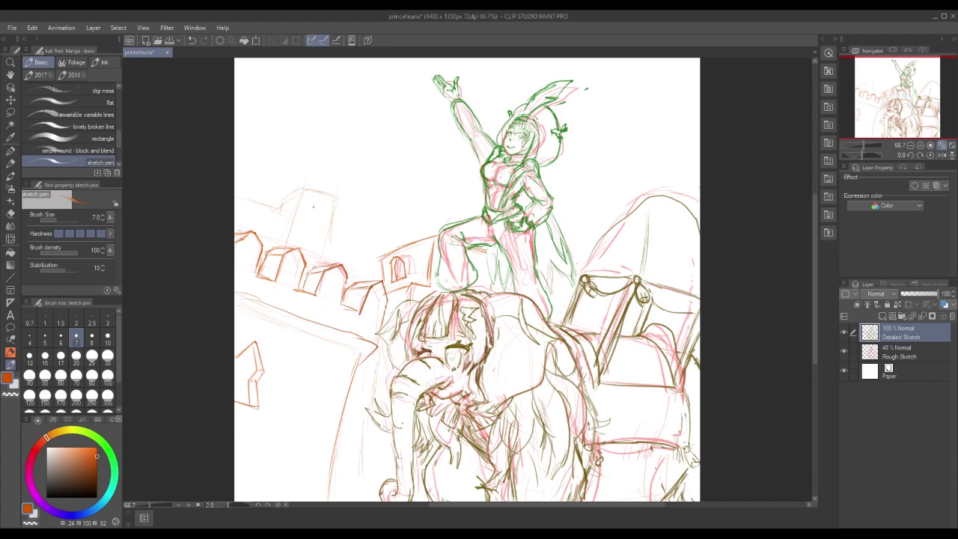
mouse_move(322, 218)
left_mouse_down()
mouse_move(320, 197)
mouse_move(312, 218)
left_mouse_up()
left_click_drag(313, 154, 299, 176)
left_click(842, 355)
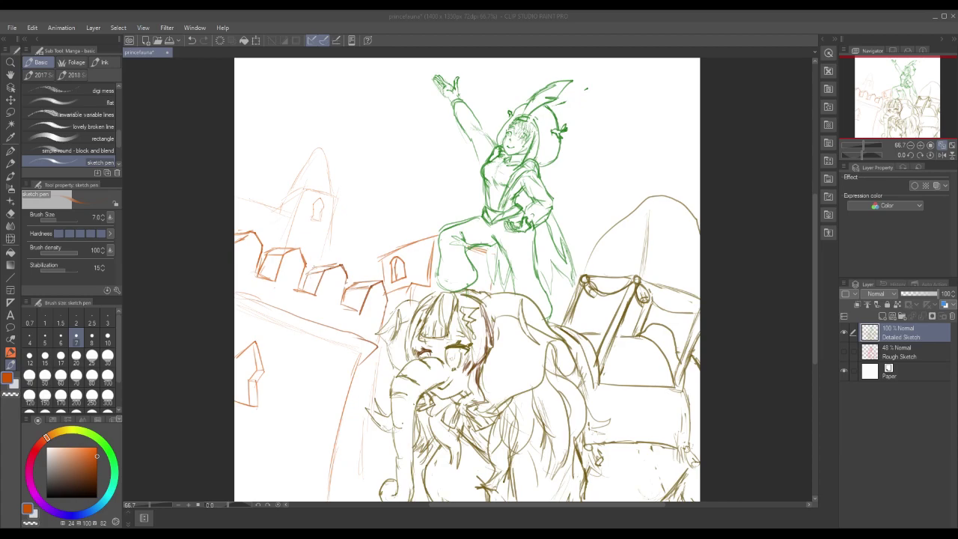
Create a new layer folder and lower the Detailed Sketch layer's opacity to 41%
left_click(901, 316)
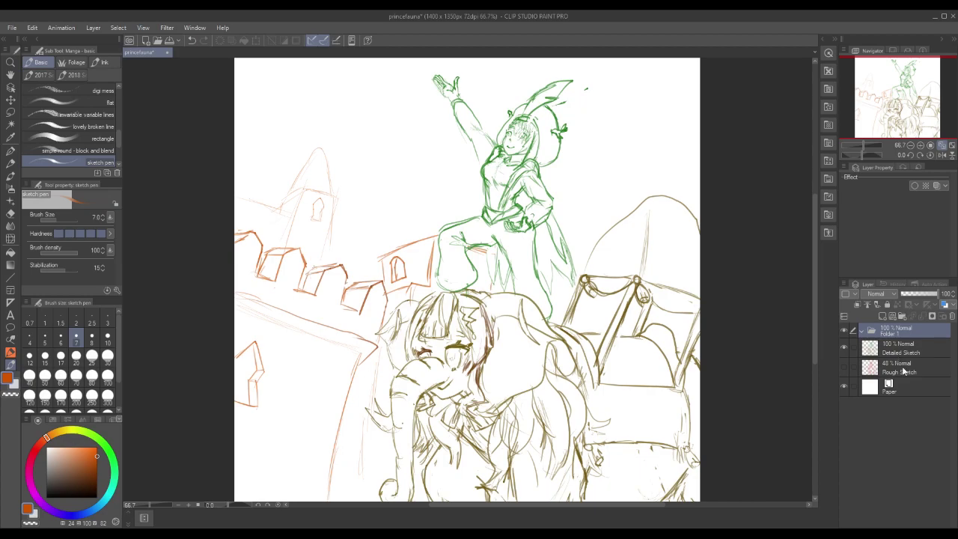
left_click(899, 355)
left_click(920, 295)
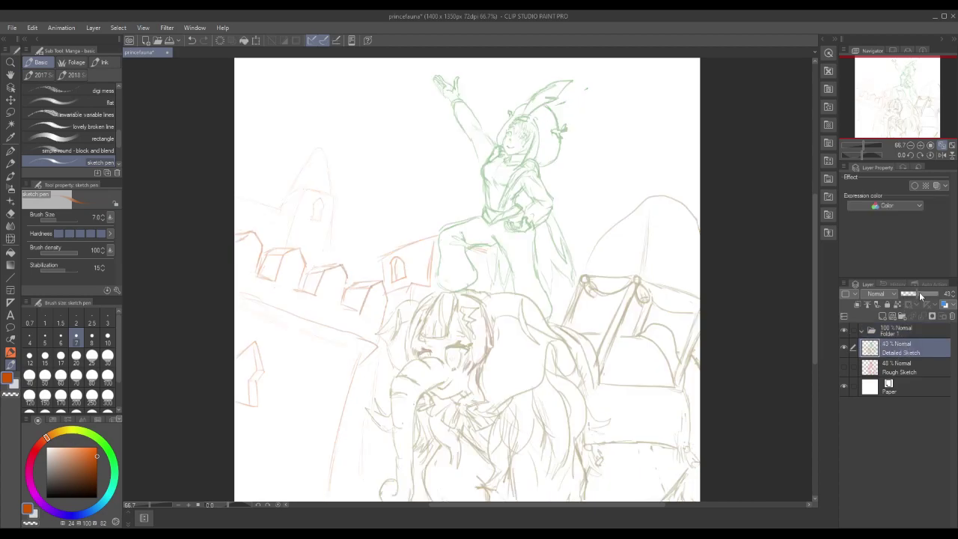
left_click(918, 295)
Add a new raster layer inside the folder and rename the folder Prince Fauna
left_click(872, 330)
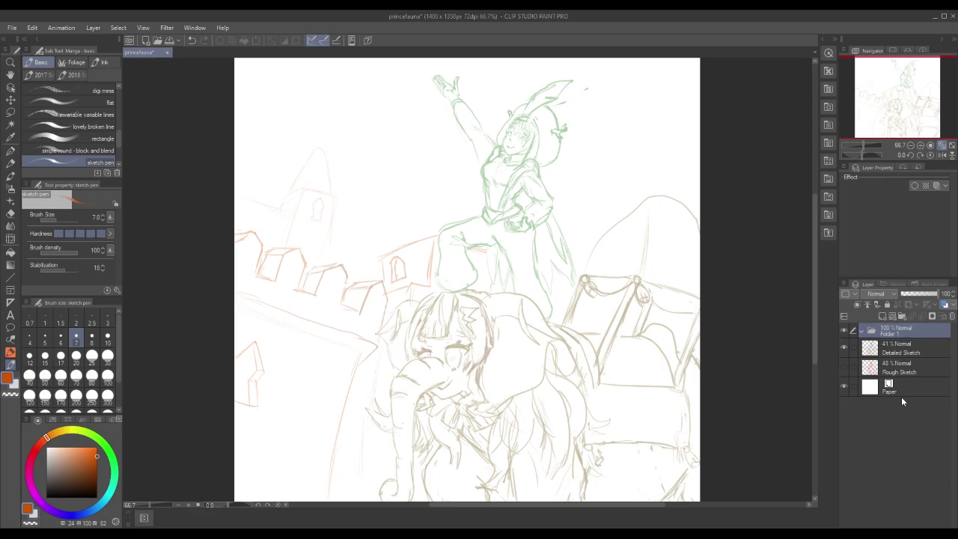
left_click(882, 316)
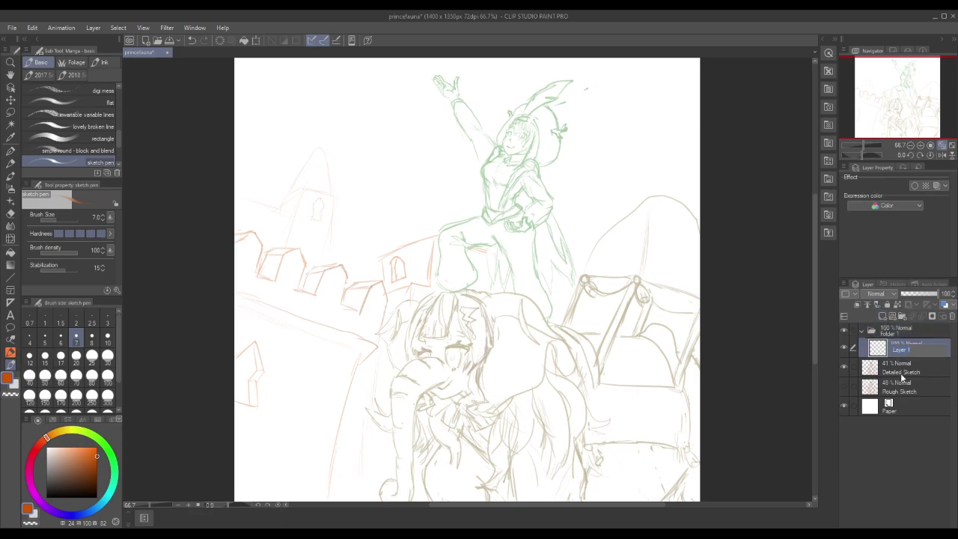
double_click(895, 334)
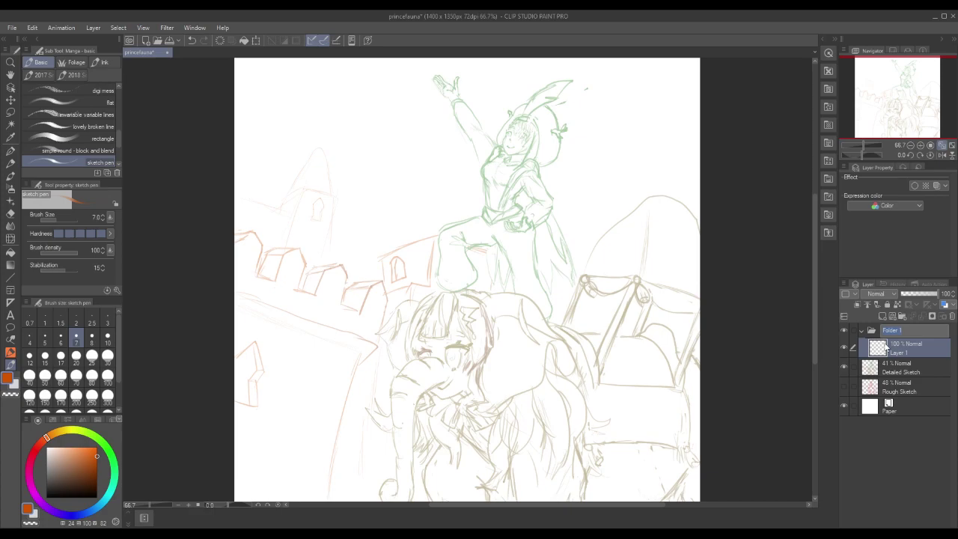
type("Prince")
key("BackSpace")
key("BackSpace")
type("ce G")
key("BackSpace")
key("BackSpace")
type("Fauna")
key("Return")
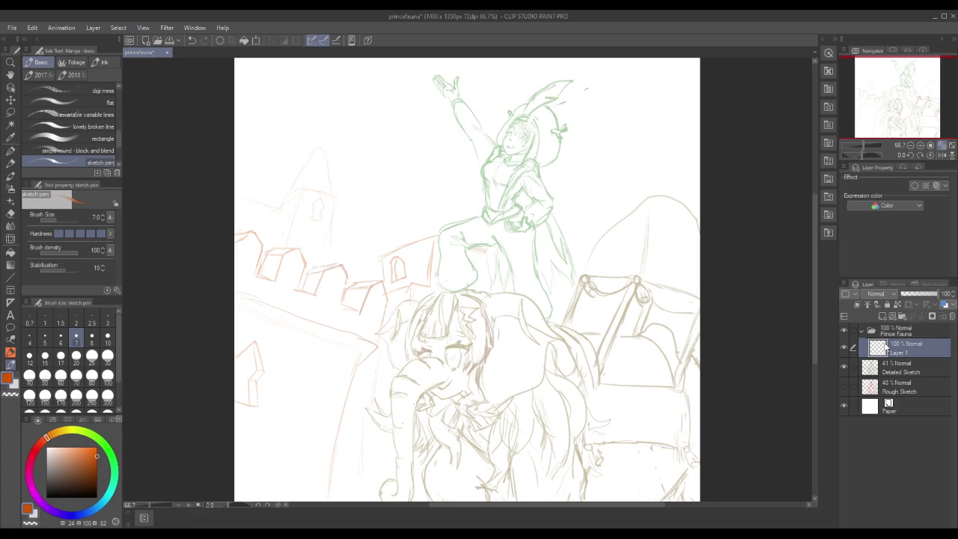
Rename the new layer inside the Prince Fauna folder as Lineart
double_click(901, 352)
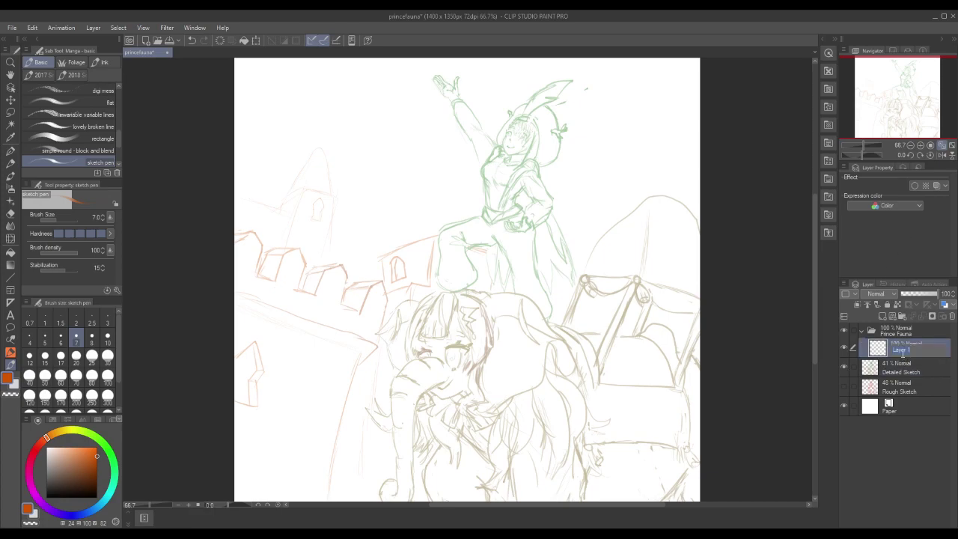
type("4")
type("ineart")
key("Return")
Choose the Cel brush at size 5 and set the drawing colour to black
mouse_move(118, 137)
left_mouse_down()
mouse_move(116, 97)
mouse_move(118, 118)
left_mouse_up()
left_click(104, 144)
left_click(44, 338)
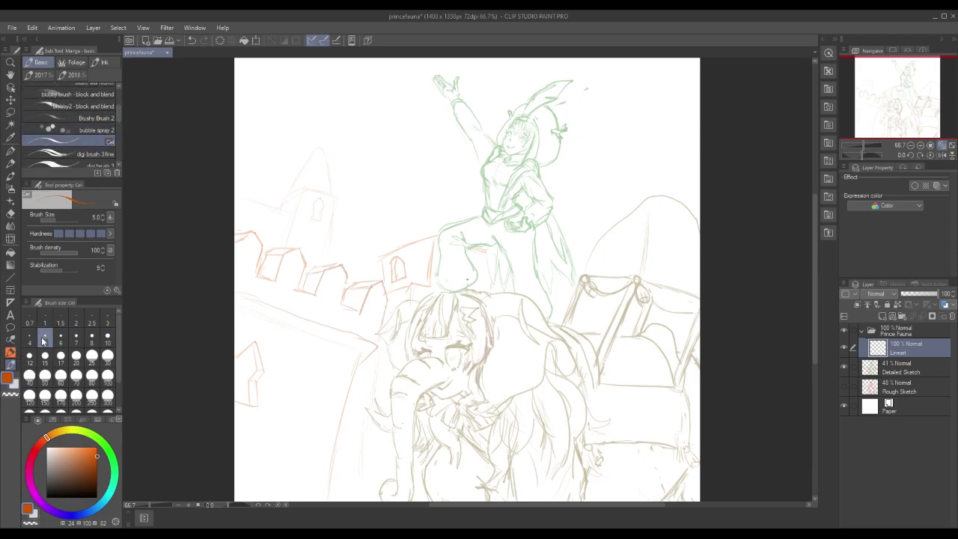
left_click_drag(96, 488, 100, 507)
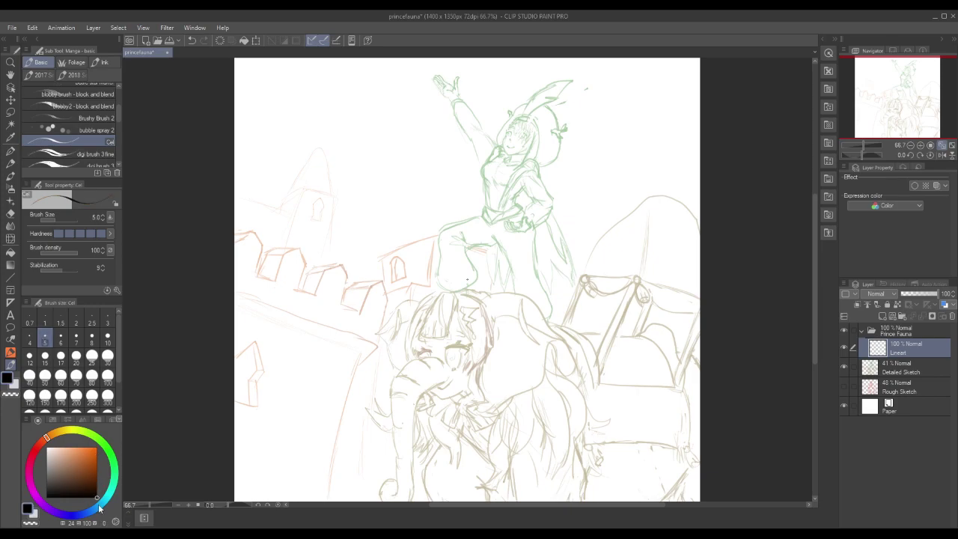
Ink the head ornament and the feather's outline, with stabilization set to 43 and brush size to 7
left_click(920, 147)
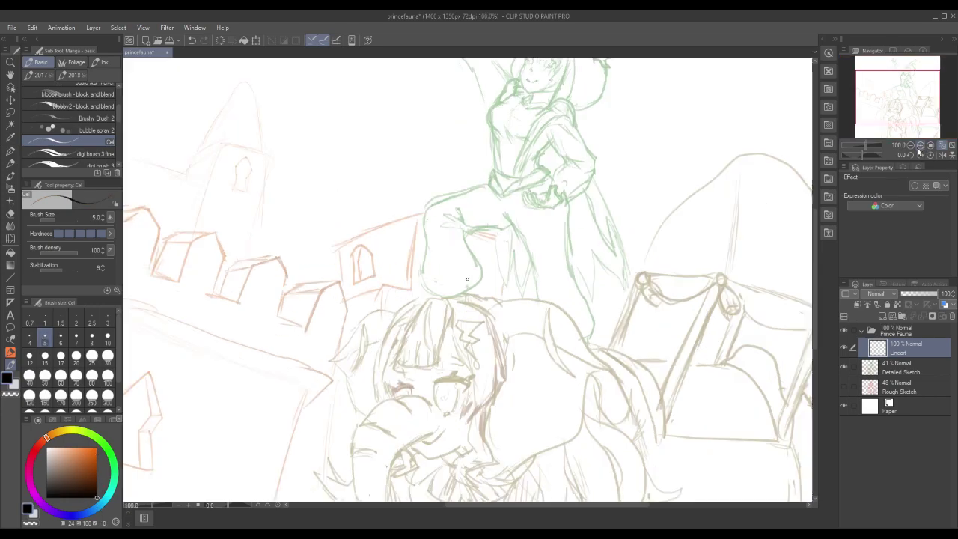
scroll(816, 243, "up", 3)
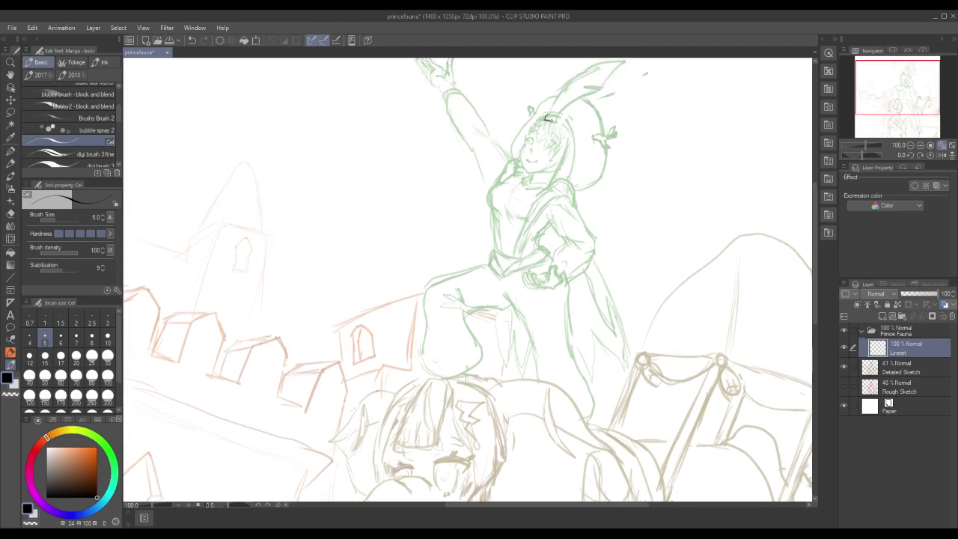
left_click_drag(552, 117, 559, 120)
left_click_drag(63, 271, 80, 276)
mouse_move(548, 113)
left_mouse_down()
mouse_move(581, 97)
mouse_move(570, 118)
mouse_move(564, 111)
mouse_move(600, 90)
left_mouse_up()
left_click(76, 338)
mouse_move(600, 91)
left_mouse_down()
mouse_move(585, 89)
mouse_move(630, 60)
mouse_move(589, 69)
mouse_move(596, 83)
left_mouse_up()
mouse_move(549, 112)
left_mouse_down()
mouse_move(590, 73)
mouse_move(578, 74)
left_mouse_up()
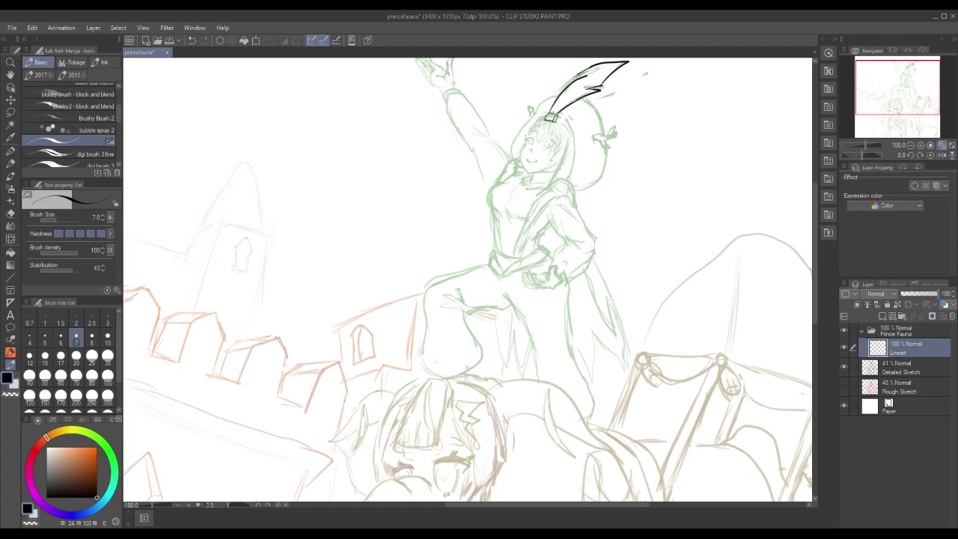
left_click_drag(576, 76, 571, 81)
Ink the figure's headband, the long hair on both sides of the face and the fringe
mouse_move(552, 119)
left_mouse_down()
mouse_move(570, 139)
mouse_move(548, 184)
left_mouse_up()
left_click_drag(569, 124, 566, 182)
mouse_move(541, 115)
left_mouse_down()
mouse_move(547, 120)
mouse_move(512, 158)
mouse_move(533, 123)
left_mouse_up()
key("ctrl+z")
left_click_drag(512, 158, 556, 143)
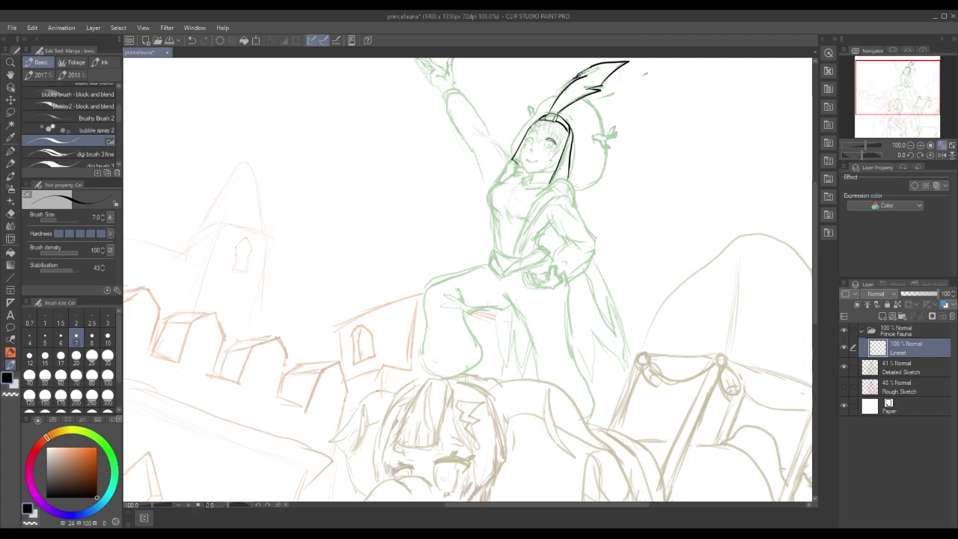
mouse_move(547, 127)
left_mouse_down()
mouse_move(536, 142)
mouse_move(553, 124)
mouse_move(557, 138)
mouse_move(546, 142)
mouse_move(559, 139)
mouse_move(540, 178)
mouse_move(553, 162)
left_mouse_up()
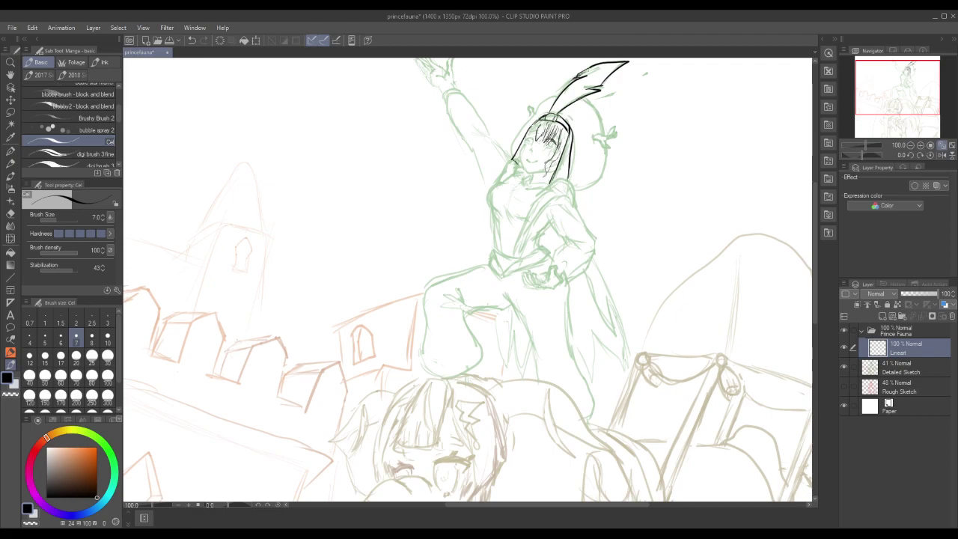
Ink the figure's eyes, facial features and jawline, and add the hair tips beside the cheek
left_click_drag(552, 145, 548, 148)
mouse_move(535, 138)
left_mouse_down()
mouse_move(525, 142)
mouse_move(552, 152)
mouse_move(528, 145)
mouse_move(542, 146)
mouse_move(530, 154)
left_mouse_up()
mouse_move(528, 131)
left_mouse_down()
mouse_move(523, 173)
mouse_move(528, 155)
left_mouse_up()
key("ctrl+z")
key("ctrl+z")
key("ctrl+z")
mouse_move(525, 141)
left_mouse_down()
mouse_move(524, 170)
mouse_move(549, 173)
mouse_move(557, 152)
mouse_move(546, 158)
mouse_move(558, 154)
mouse_move(543, 183)
left_mouse_up()
left_click_drag(519, 150, 515, 167)
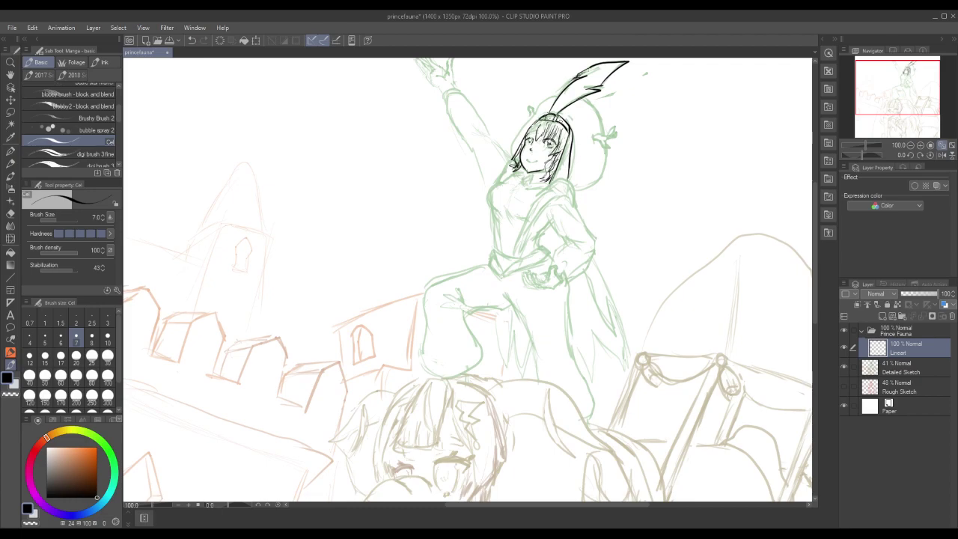
Ink the feather's centre line and the rounded outline with twig-like horns behind the head, checking against the Detailed Sketch layer
left_click_drag(554, 113, 595, 71)
mouse_move(581, 98)
left_mouse_down()
mouse_move(602, 132)
mouse_move(593, 139)
mouse_move(618, 132)
mouse_move(602, 148)
mouse_move(619, 125)
left_mouse_up()
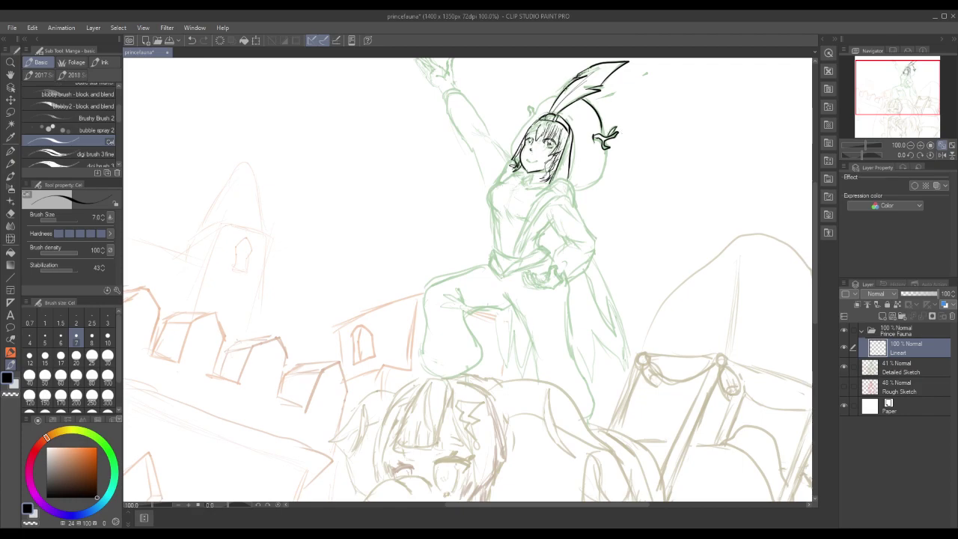
mouse_move(604, 147)
left_mouse_down()
mouse_move(605, 175)
mouse_move(570, 193)
left_mouse_up()
mouse_move(563, 94)
left_mouse_down()
mouse_move(526, 114)
mouse_move(512, 156)
left_mouse_up()
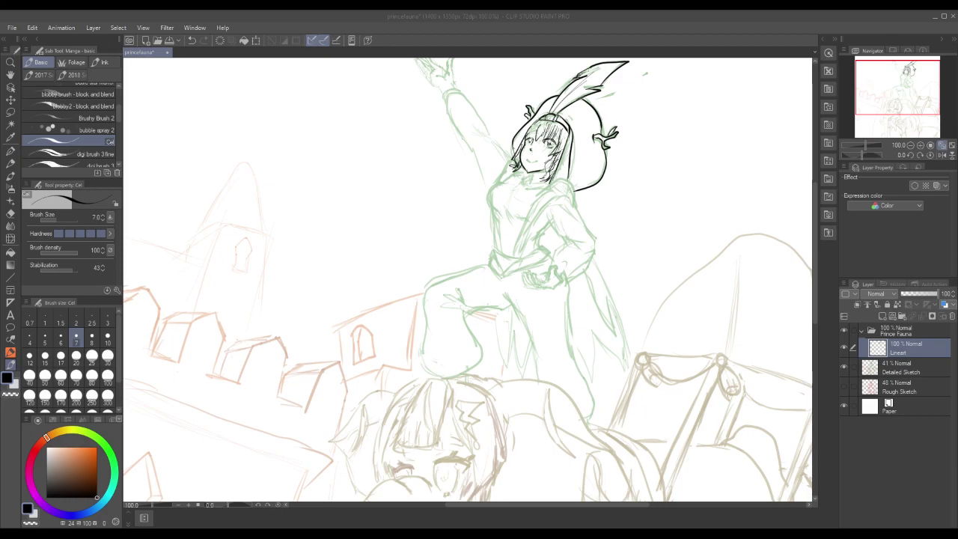
left_click(842, 365)
left_click(841, 366)
left_click(841, 368)
left_click(840, 369)
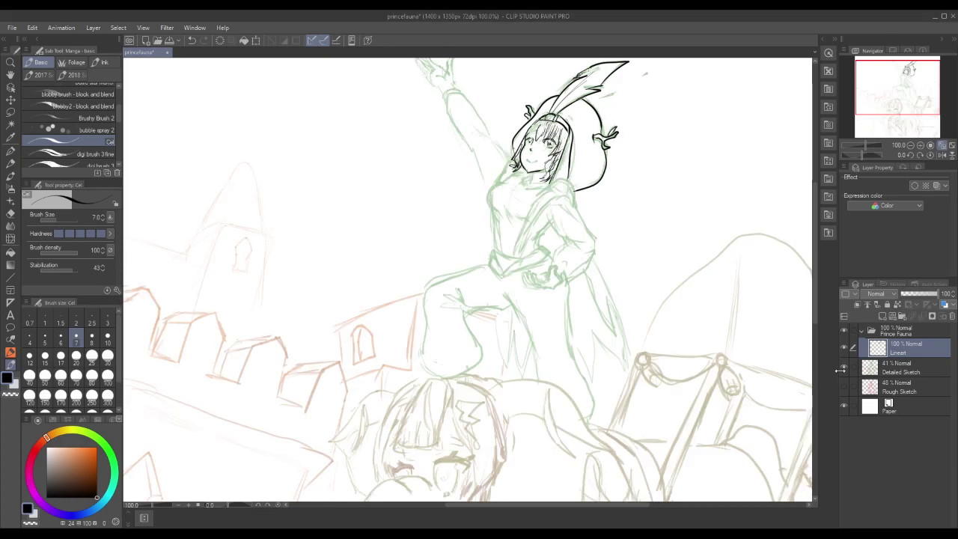
Touch up the figure's smile, set the brush size to 5, and check the lineart with the Detailed Sketch layer temporarily hidden
left_click_drag(528, 160, 537, 160)
left_click(44, 341)
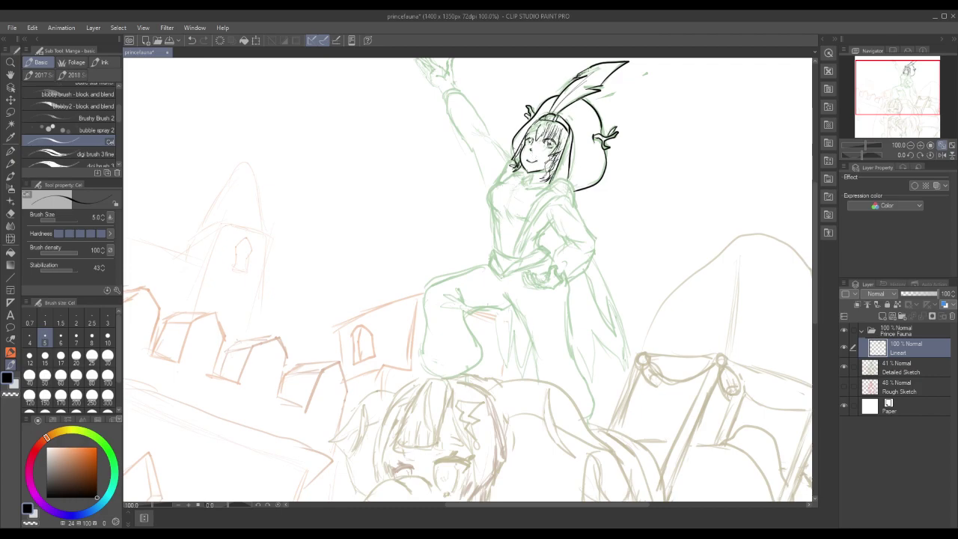
left_click(843, 365)
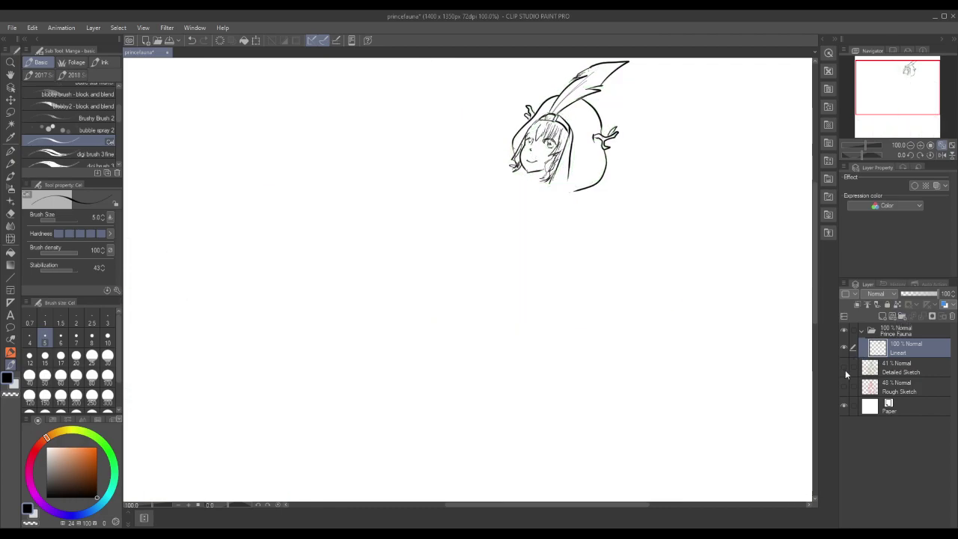
left_click(844, 366)
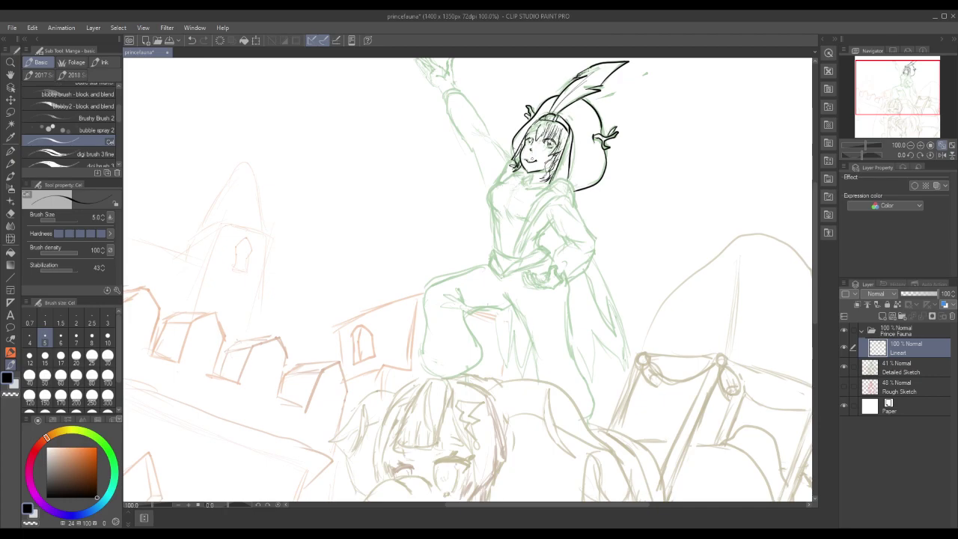
left_click(844, 366)
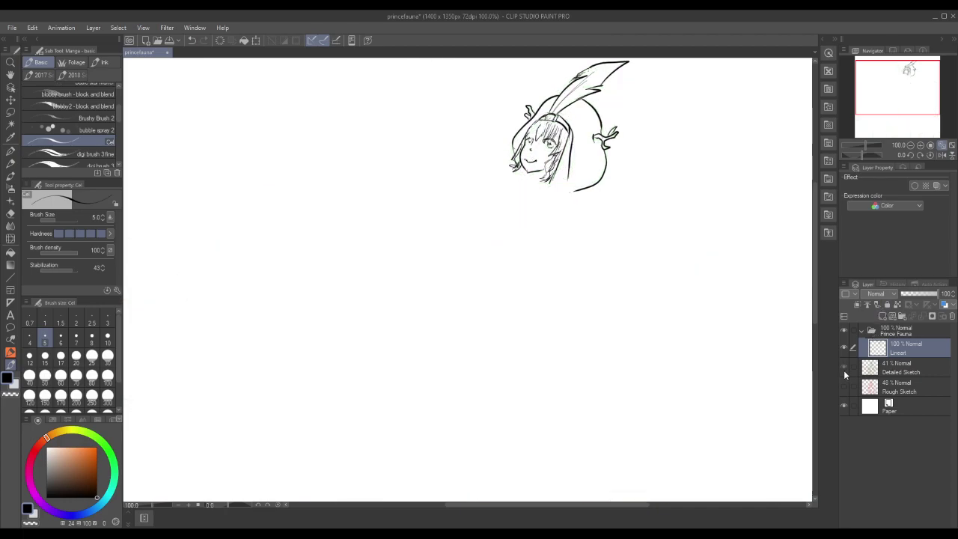
left_click_drag(844, 370, 839, 381)
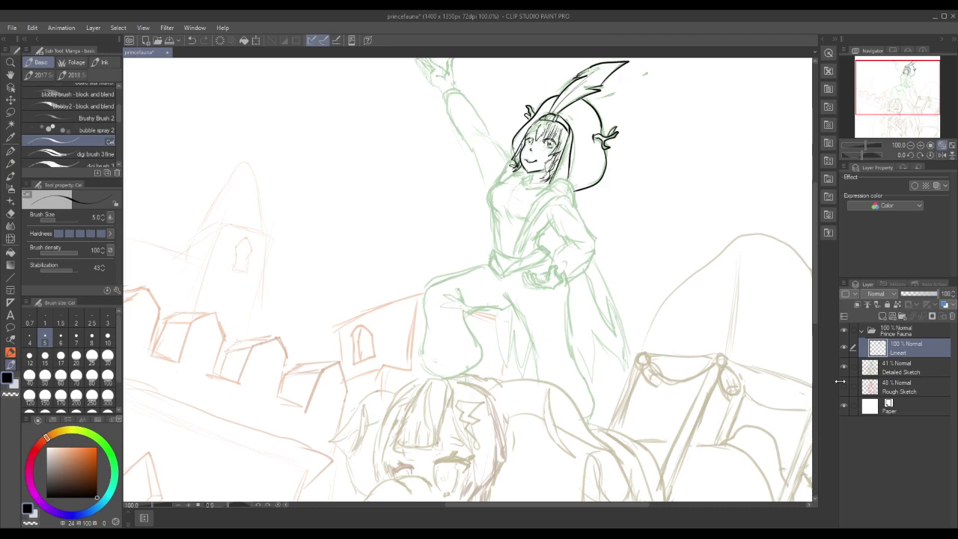
Ink the band running from the figure's shoulder to the waist, and the chest and side outline of the torso
mouse_move(573, 178)
left_mouse_down()
mouse_move(568, 192)
mouse_move(549, 184)
mouse_move(513, 255)
mouse_move(540, 214)
mouse_move(569, 196)
left_mouse_up()
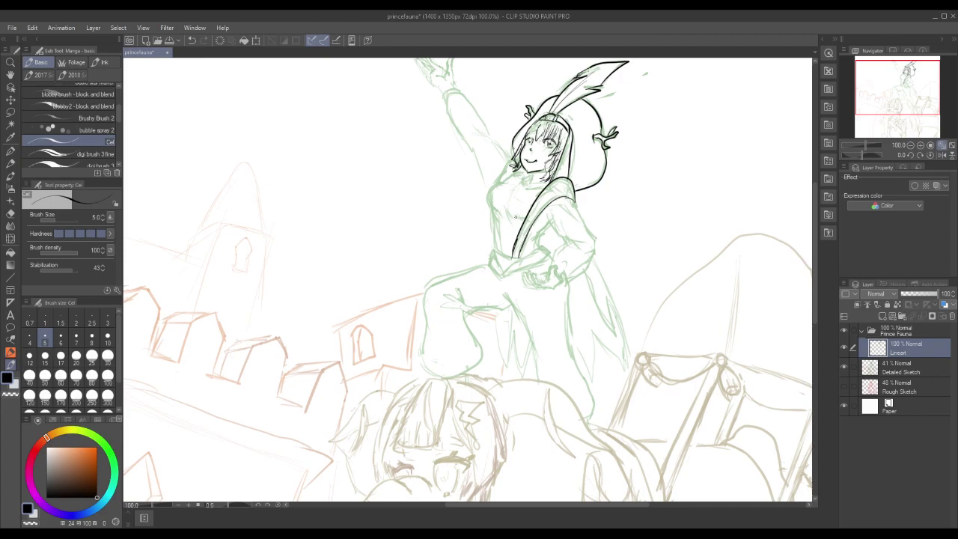
left_click_drag(510, 208, 507, 225)
mouse_move(506, 180)
left_mouse_down()
mouse_move(491, 193)
mouse_move(504, 221)
mouse_move(500, 248)
left_mouse_up()
left_click_drag(491, 207, 496, 251)
left_click_drag(497, 226, 501, 258)
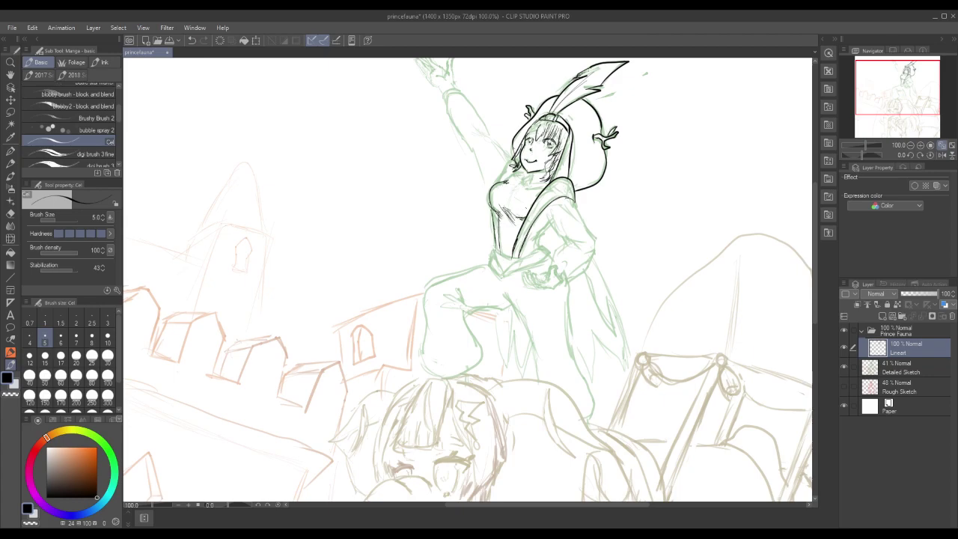
left_click_drag(501, 183, 492, 213)
key("ctrl+z")
key("ctrl+z")
key("ctrl+z")
key("ctrl+z")
Ink the shoulder line down to the chest and the collar around the figure's neck
mouse_move(510, 178)
left_mouse_down()
mouse_move(490, 196)
mouse_move(493, 211)
left_mouse_up()
mouse_move(533, 175)
left_mouse_down()
mouse_move(524, 183)
mouse_move(539, 190)
left_mouse_up()
left_click_drag(507, 180, 526, 174)
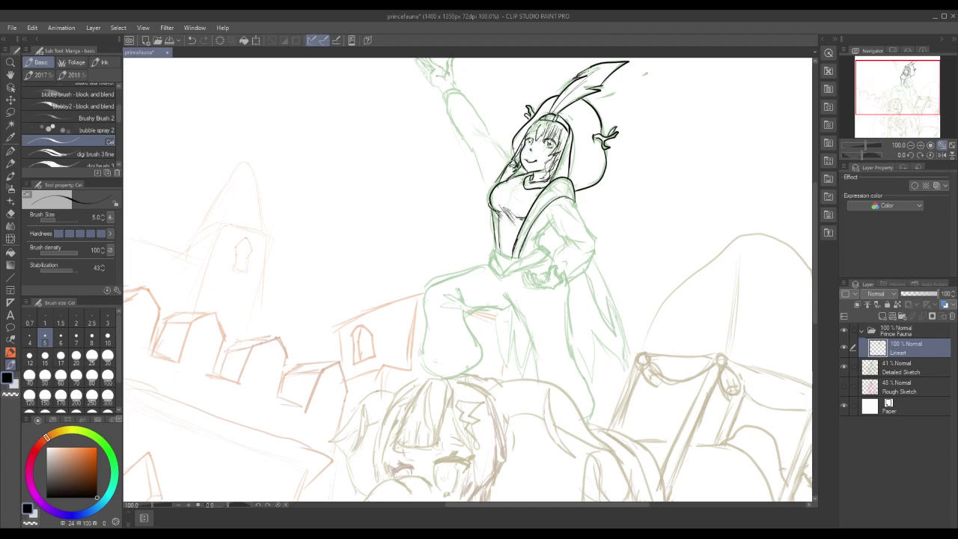
Ink the figure's raised arm from the shoulder up to the wrist, with fold lines on the sleeve
left_click_drag(514, 169, 506, 180)
left_click_drag(511, 161, 504, 178)
left_click_drag(565, 195, 574, 203)
left_click_drag(506, 168, 498, 189)
mouse_move(509, 155)
left_mouse_down()
mouse_move(479, 135)
mouse_move(488, 138)
mouse_move(485, 127)
mouse_move(451, 91)
mouse_move(442, 110)
mouse_move(491, 193)
left_mouse_up()
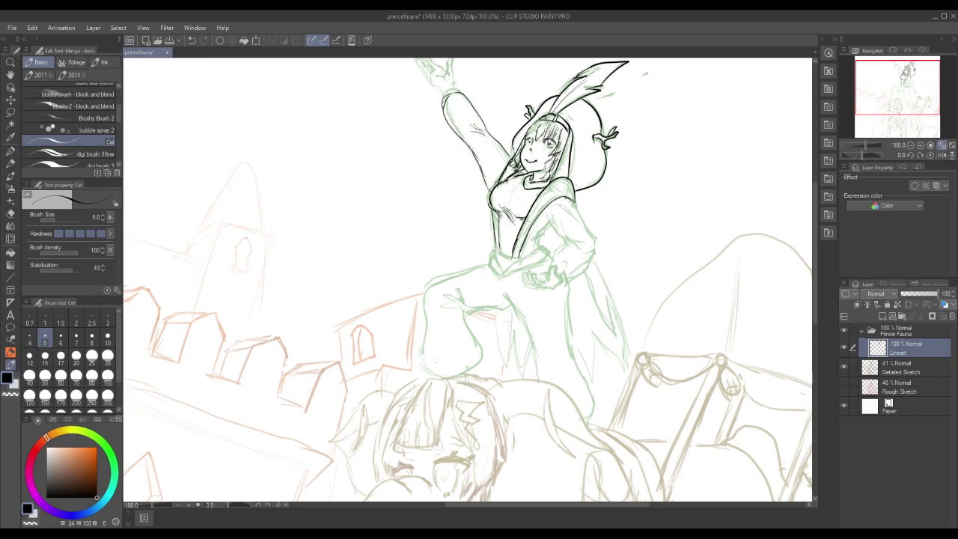
mouse_move(446, 93)
left_mouse_down()
mouse_move(456, 88)
mouse_move(448, 90)
left_mouse_up()
Save the princefauna file
mouse_move(815, 207)
left_mouse_down()
mouse_move(815, 291)
mouse_move(804, 226)
left_mouse_up()
scroll(804, 226, "down", 5)
scroll(805, 229, "up", 5)
scroll(806, 230, "up", 2)
scroll(793, 226, "down", 2)
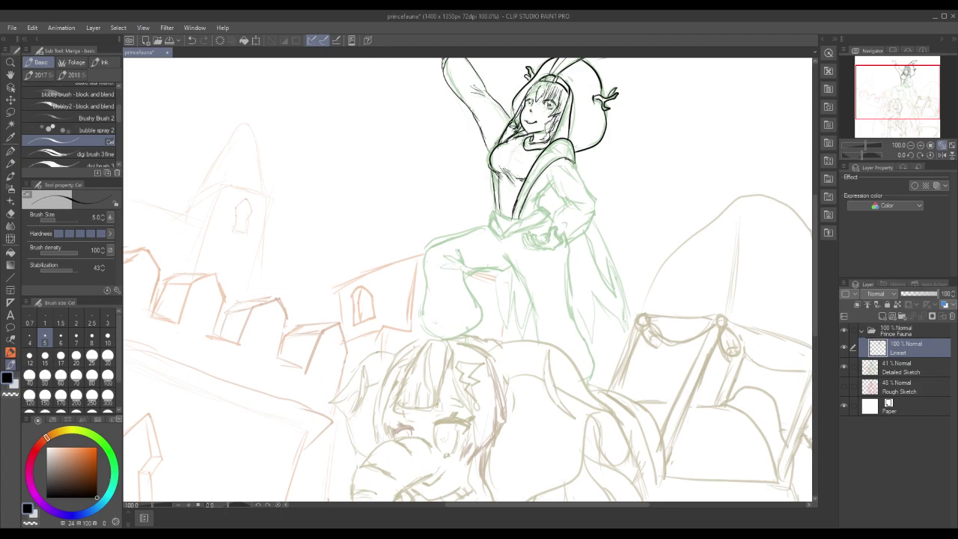
left_click(12, 28)
mouse_move(33, 28)
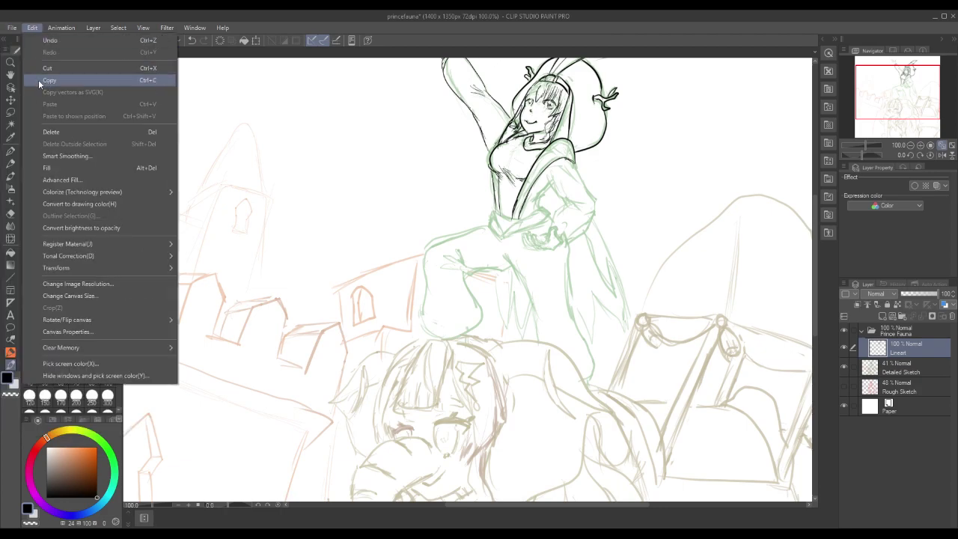
left_click(45, 89)
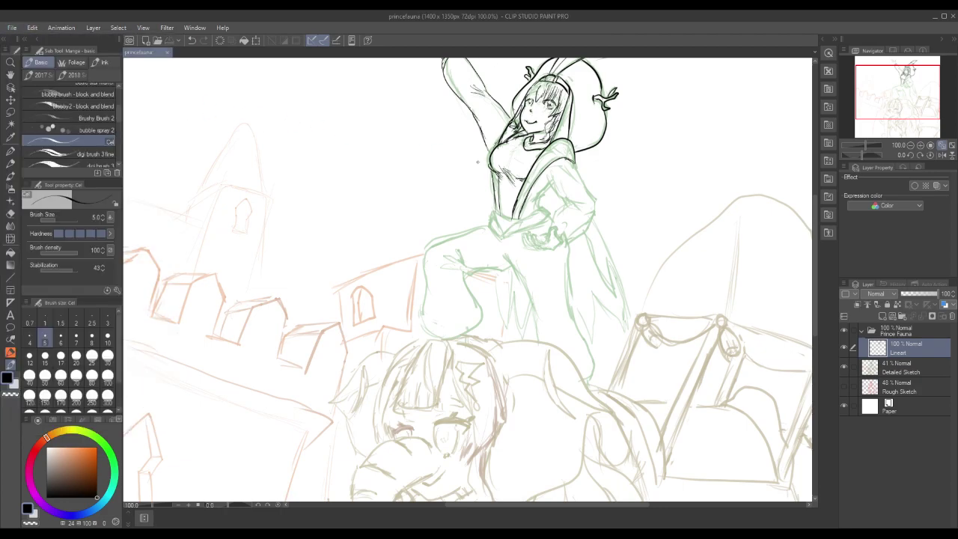